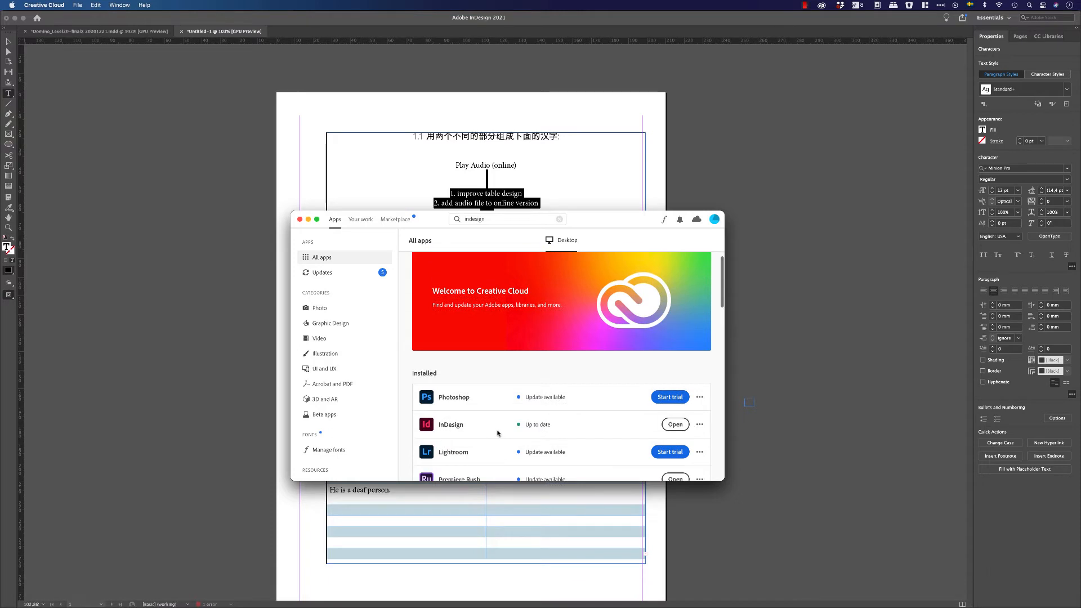
scroll(497, 435, "down", 1)
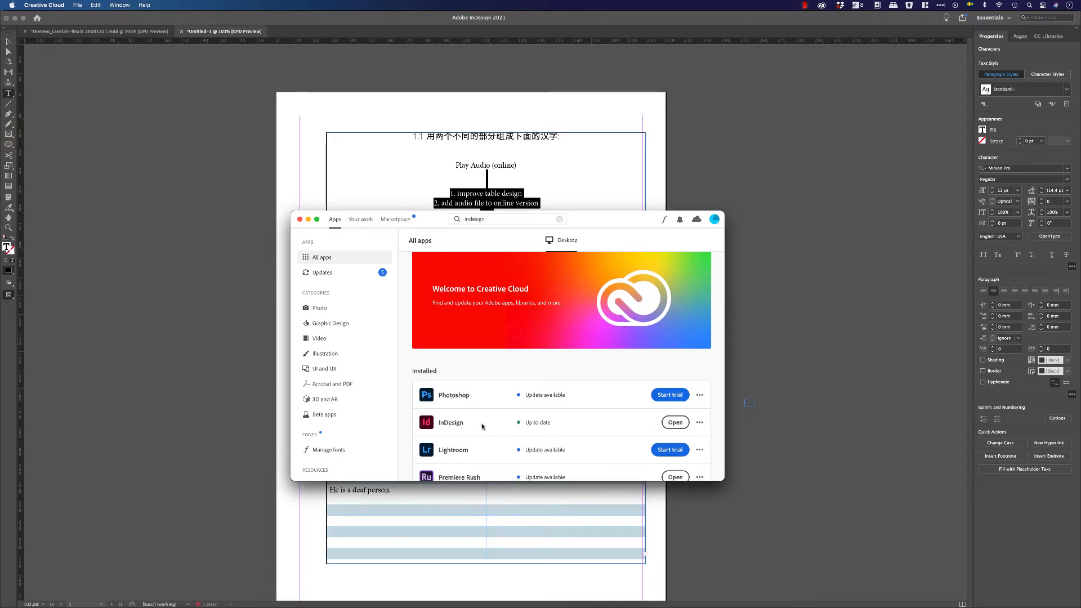
scroll(488, 434, "up", 1)
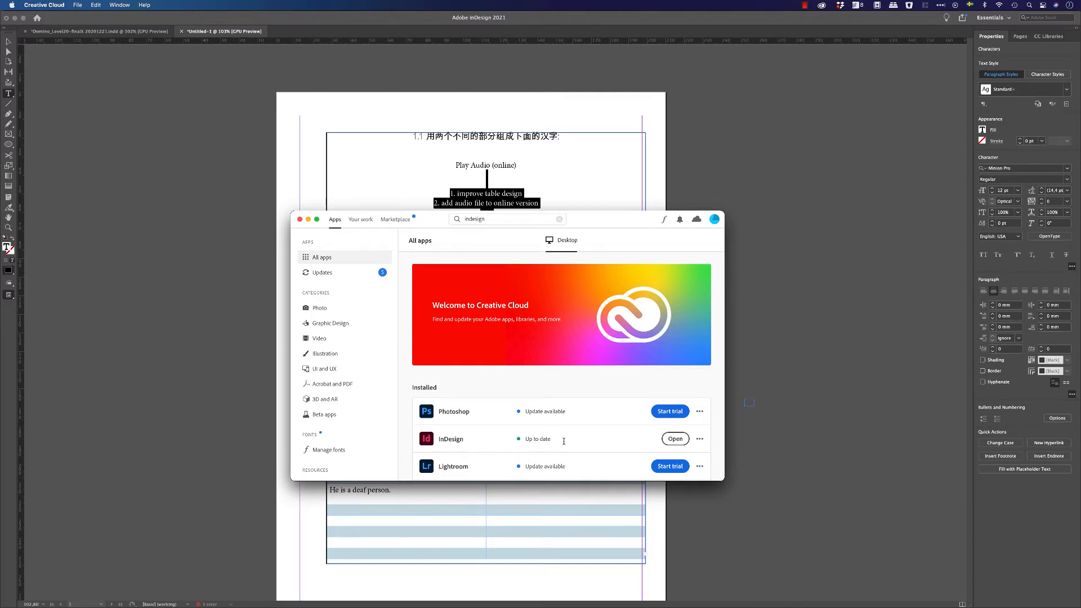
left_click(527, 582)
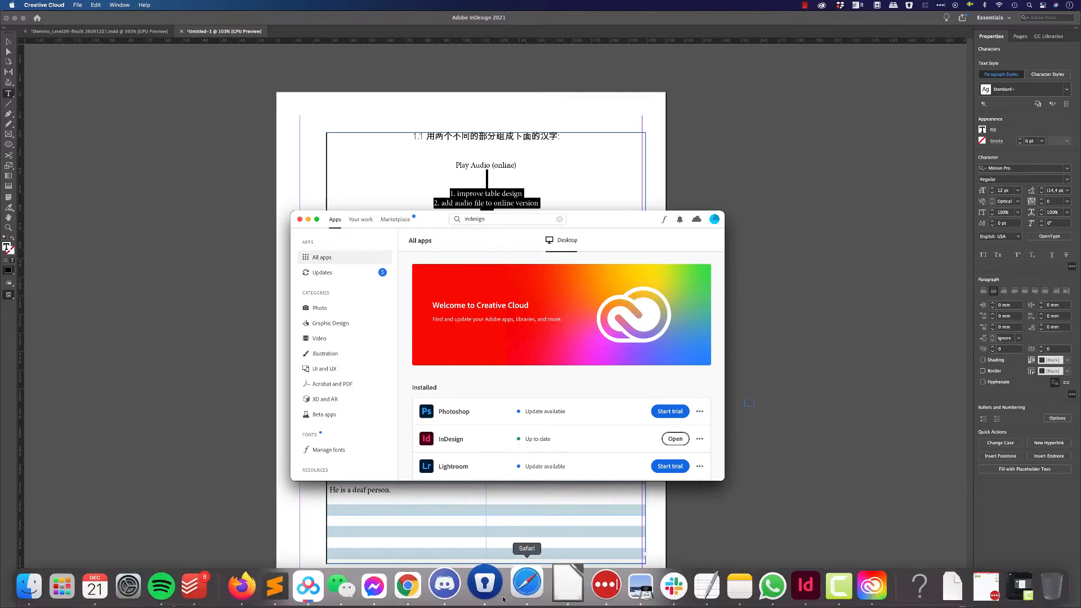
key("F2")
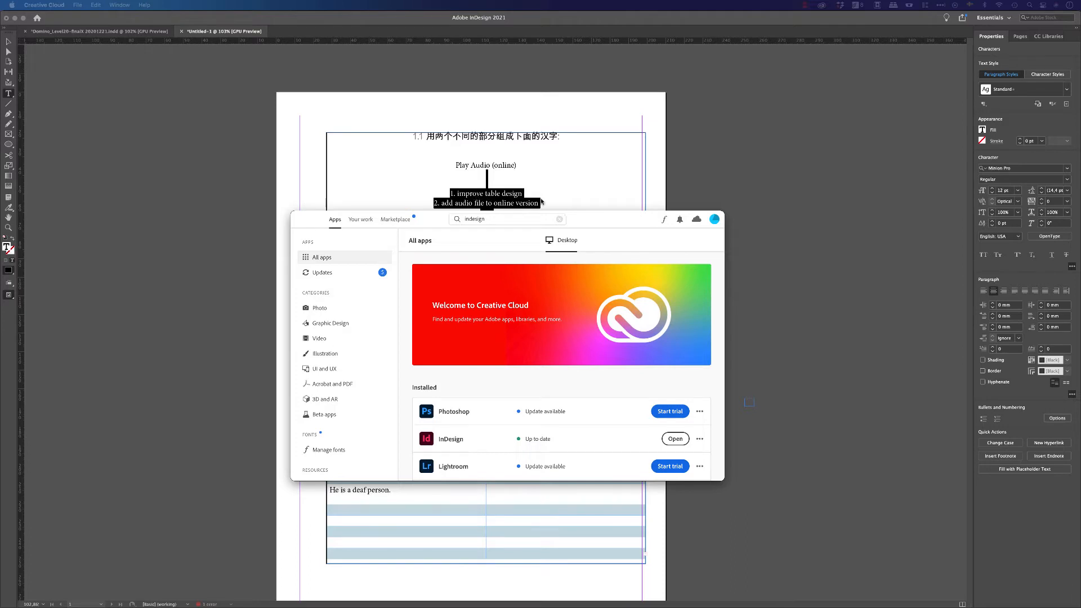
scroll(462, 206, "right", 1)
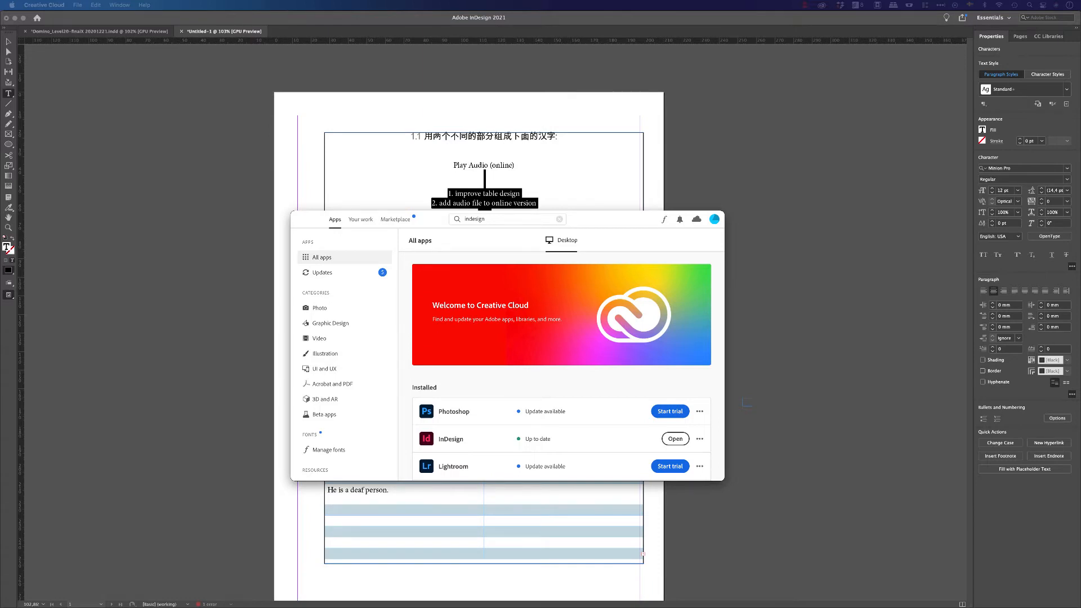
Switch to Chrome, search YouTube for "indesign tutorial" and look through the results.
key("ctrl+alt+super+Right")
key("ctrl+alt+Return")
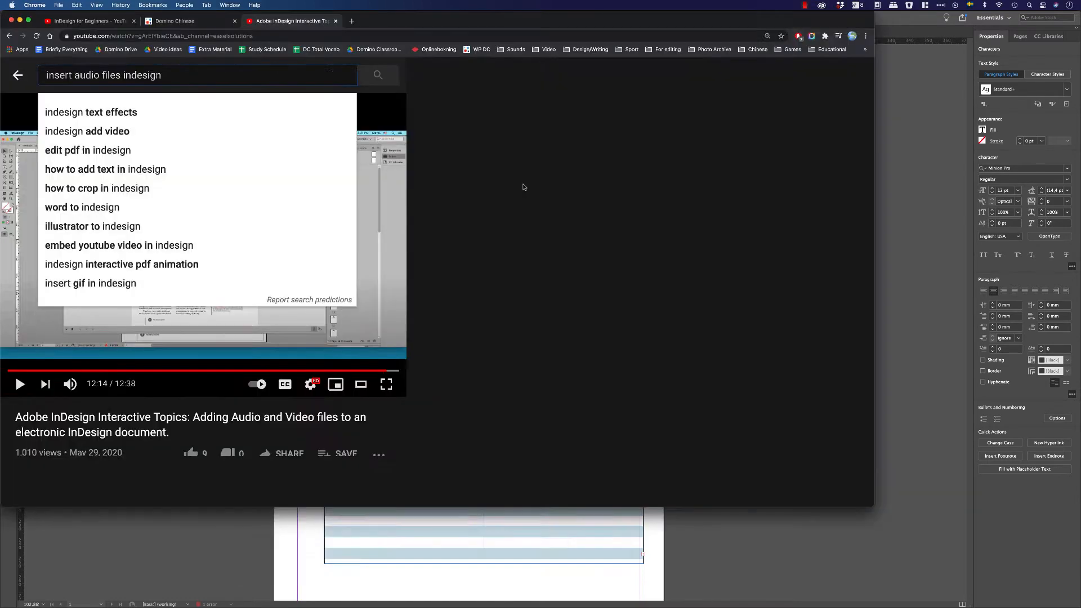
key("super+a")
type("indesign ty")
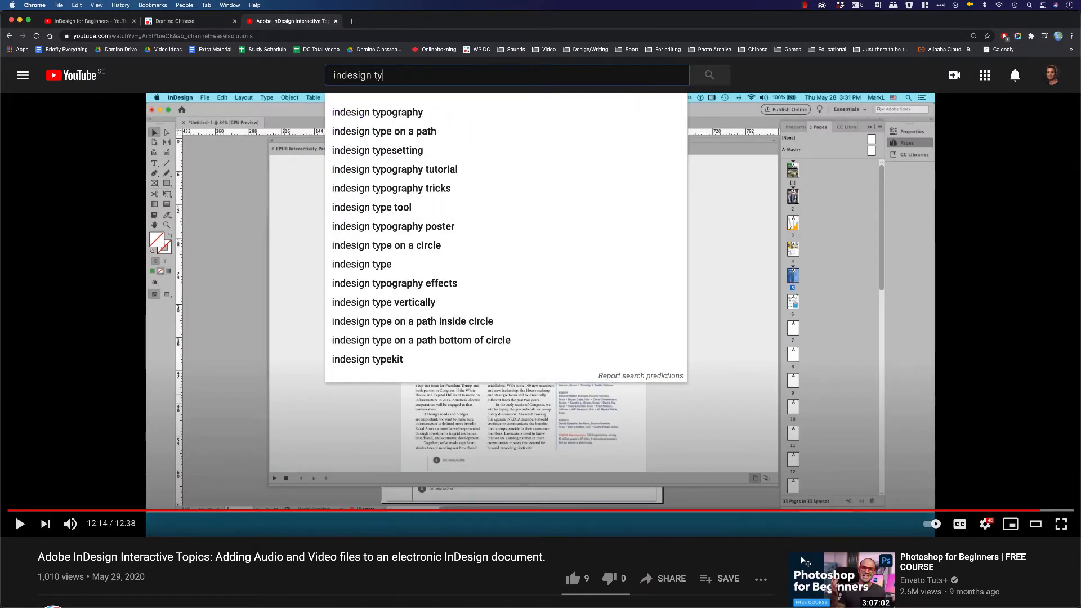
key("BackSpace")
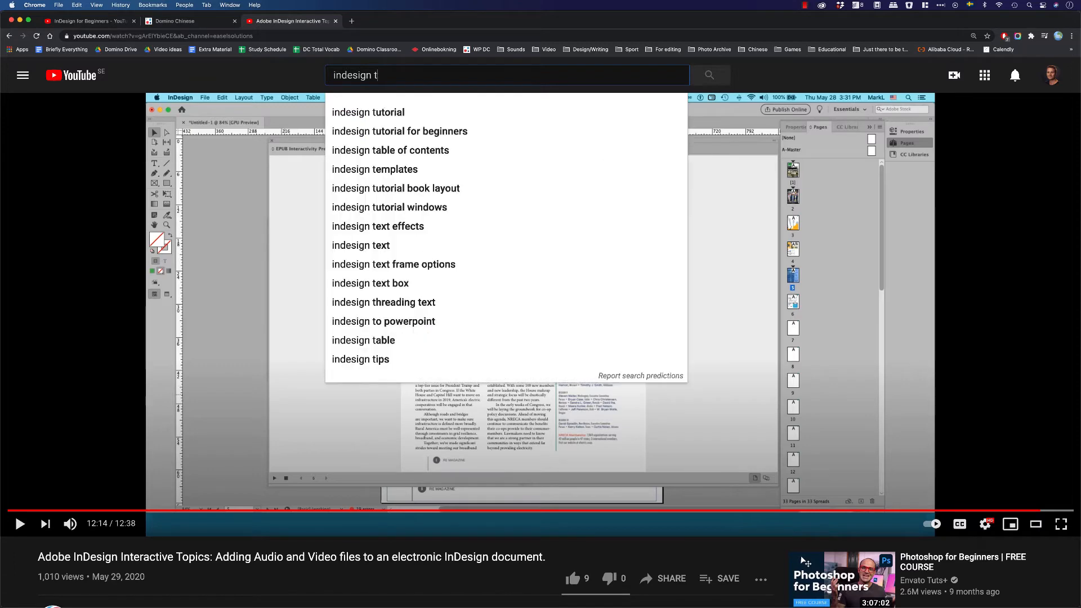
type("utorial")
key("Return")
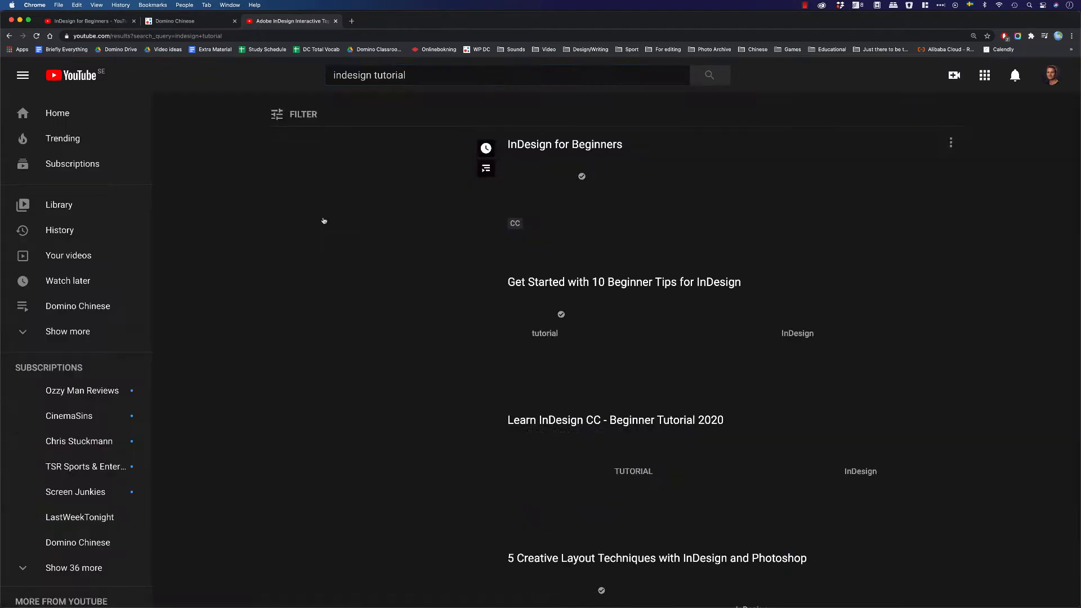
scroll(425, 269, "down", 2)
scroll(425, 269, "down", 5)
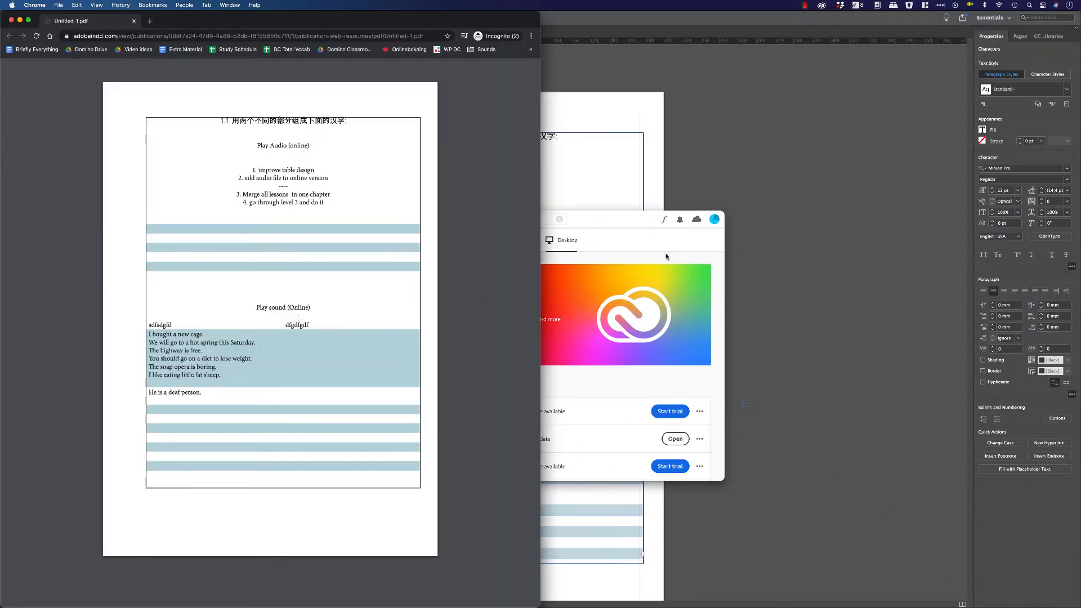
Close the Untitled-1.pdf page and both audiotest4 pages in Chrome and return to the InDesign document.
left_click(642, 234)
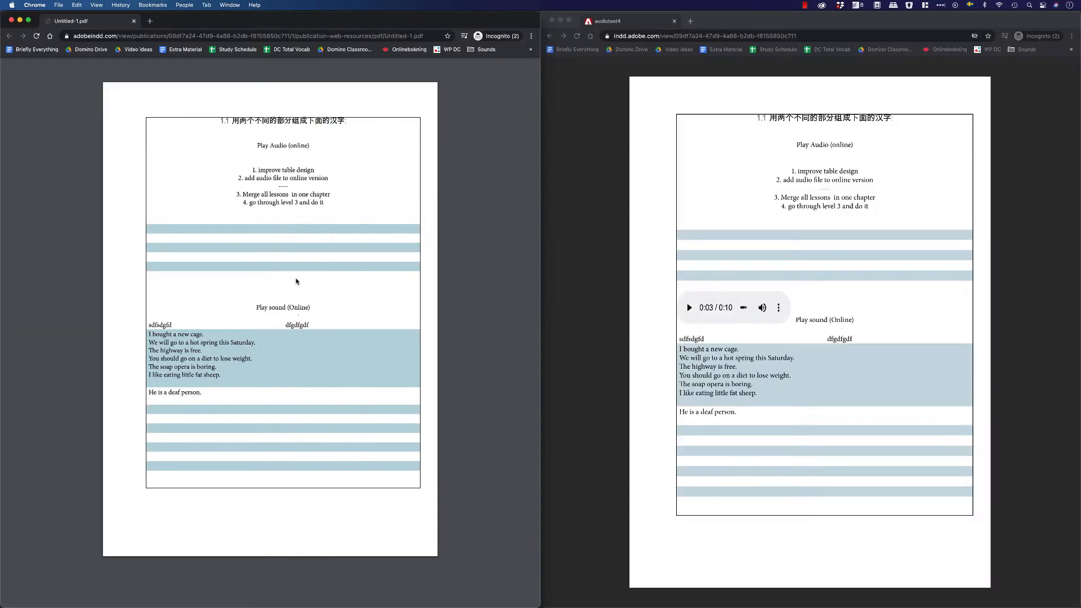
left_click(696, 383)
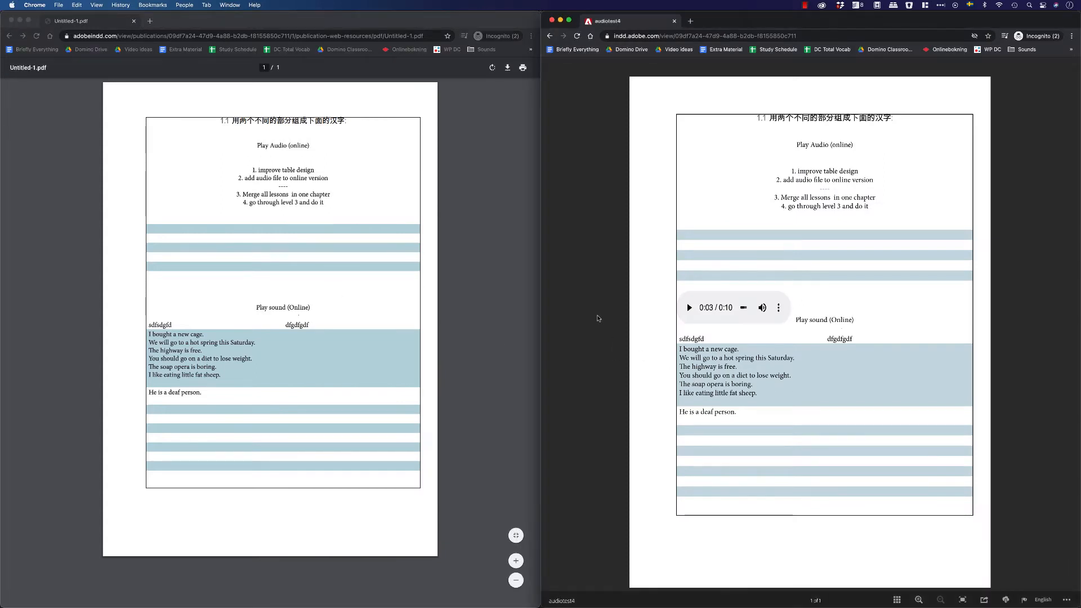
left_click(470, 316)
left_click(11, 21)
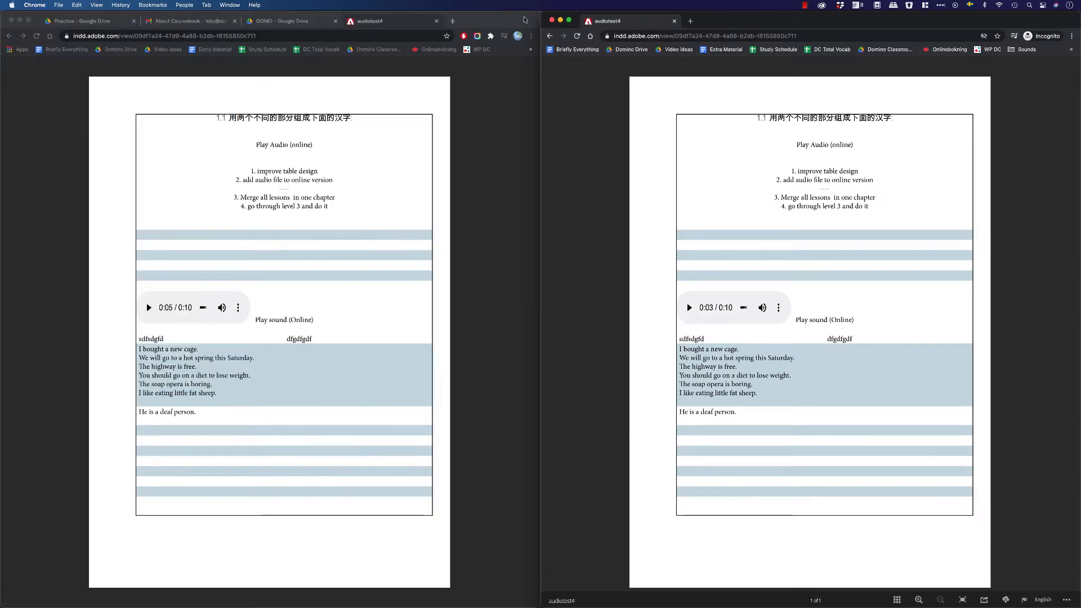
left_click(437, 22)
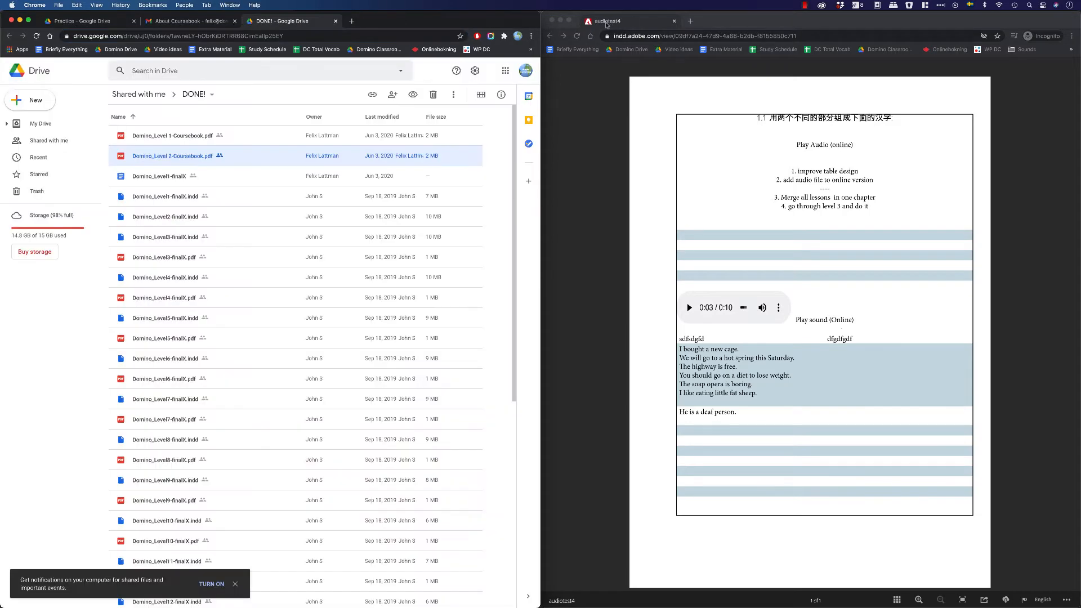
left_click(674, 21)
left_click(666, 234)
left_click(580, 230)
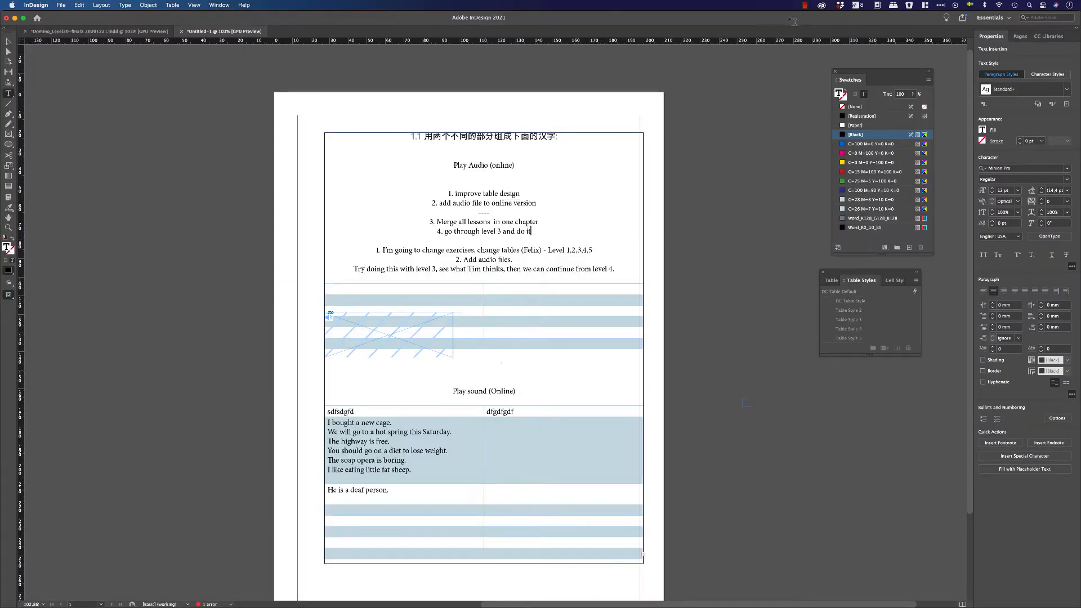
left_click_drag(454, 194, 428, 203)
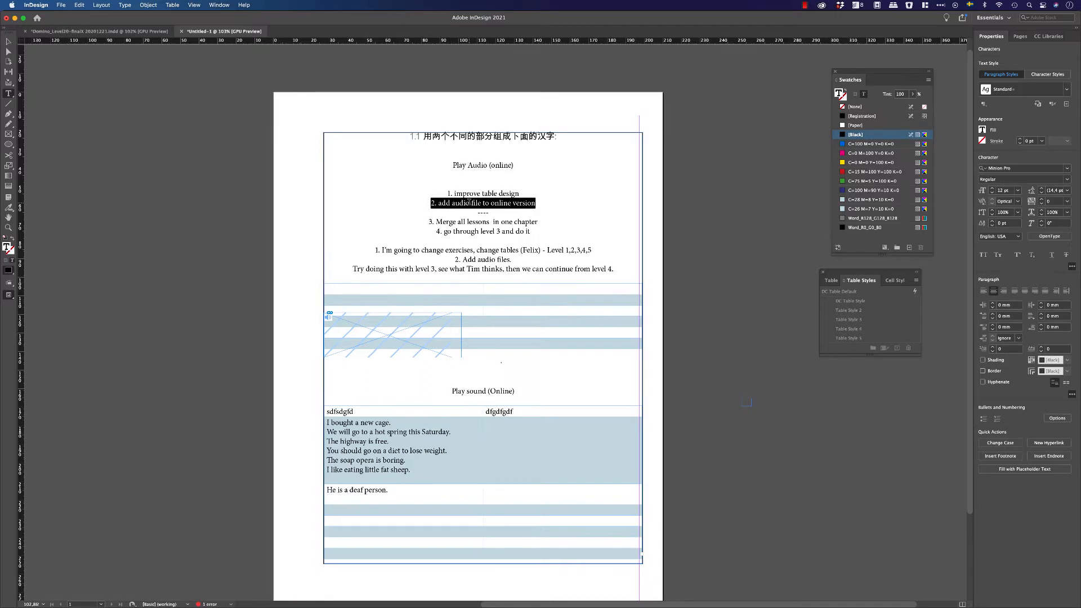
double_click(465, 202)
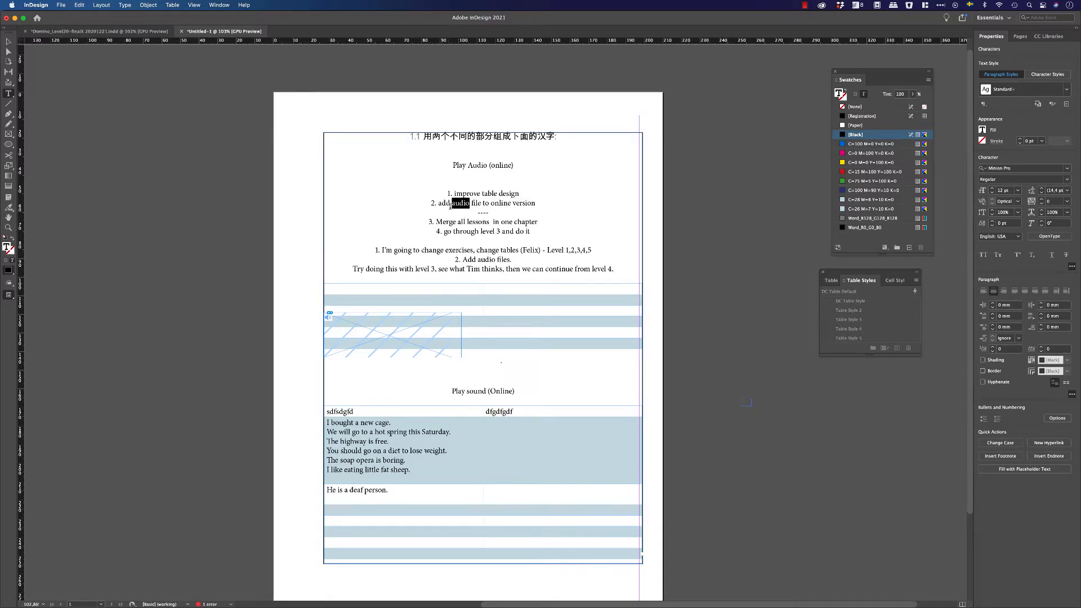
left_click_drag(441, 204, 541, 204)
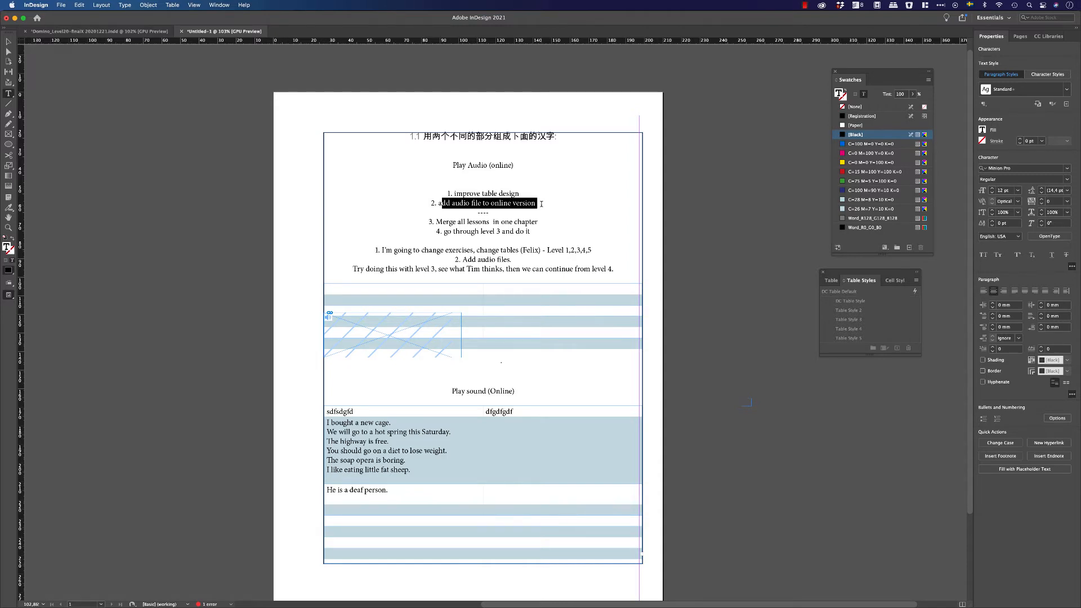
left_click(805, 5)
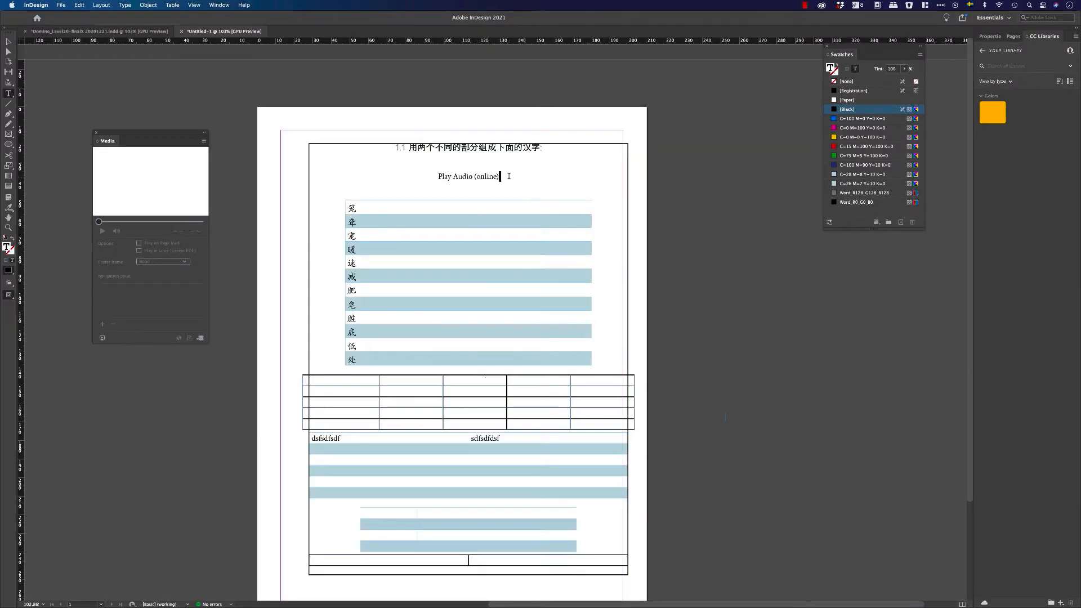
Add the line "1. improve table design" beneath the "Play Audio (online)" heading.
key("Return")
type("1.")
key("XF86MonBrightnessDown")
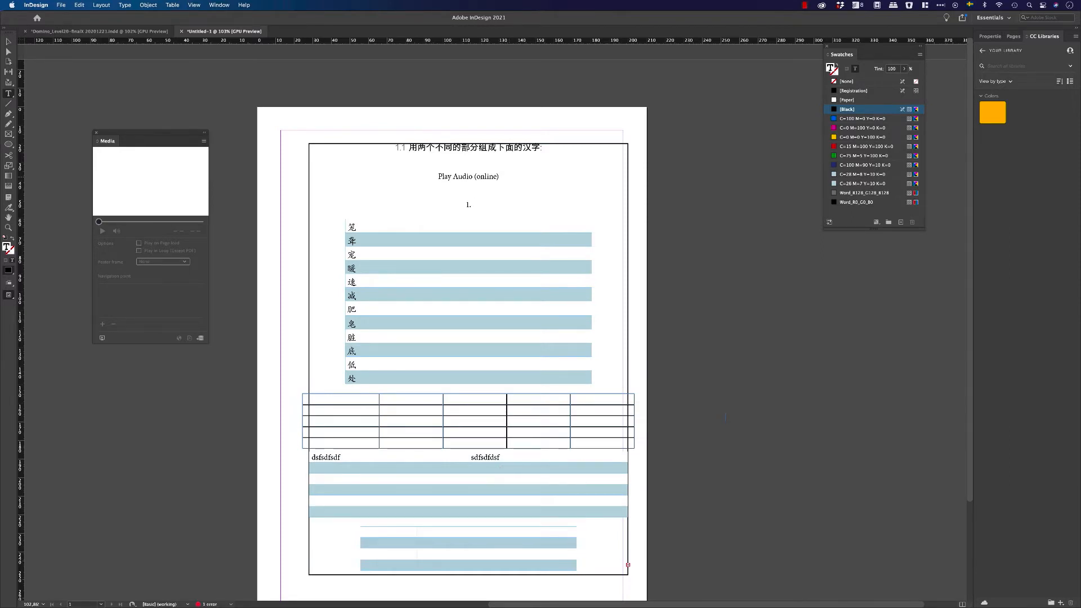
type("improve table deisn")
key("BackSpace")
key("BackSpace")
key("BackSpace")
type("sign")
key("Return")
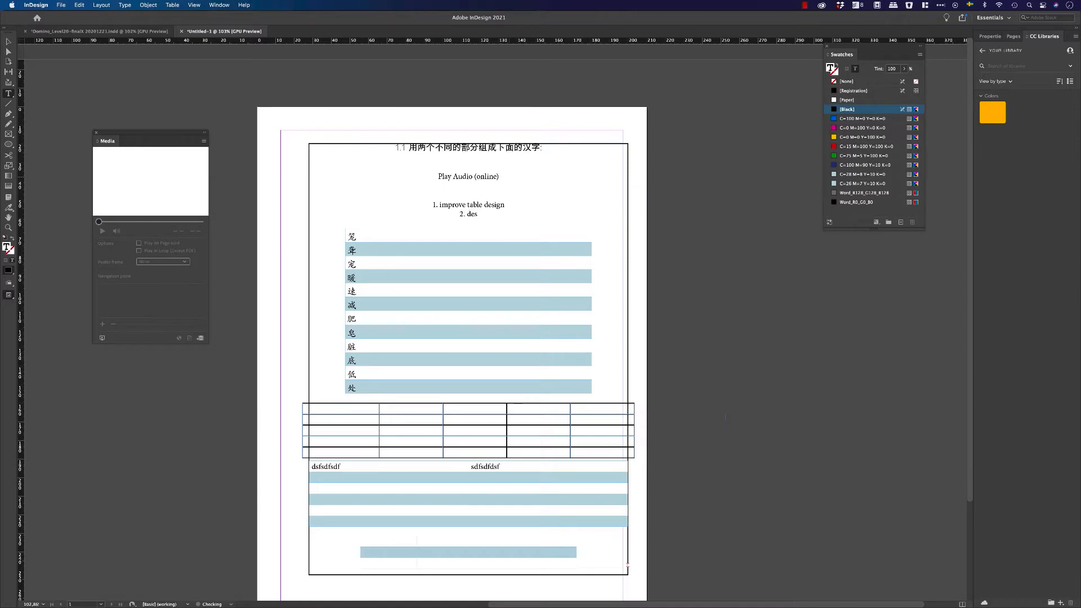
Write "2. add audio file to online version" as the second item of the note list.
type("me")
key("BackSpace")
key("BackSpace")
key("BackSpace")
key("BackSpace")
key("BackSpace")
key("BackSpace")
key("BackSpace")
key("BackSpace")
key("BackSpace")
type("add audio file to online version")
key("Return")
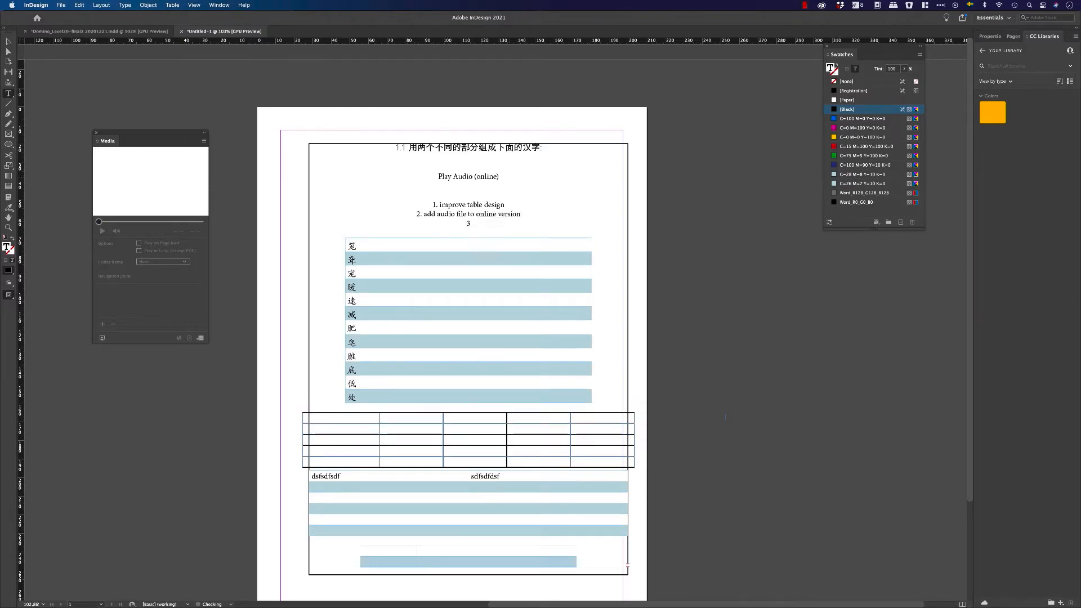
Add a "----" divider below the second item, followed by the line "go through level 3 and do it".
key("BackSpace")
type("----")
key("Return")
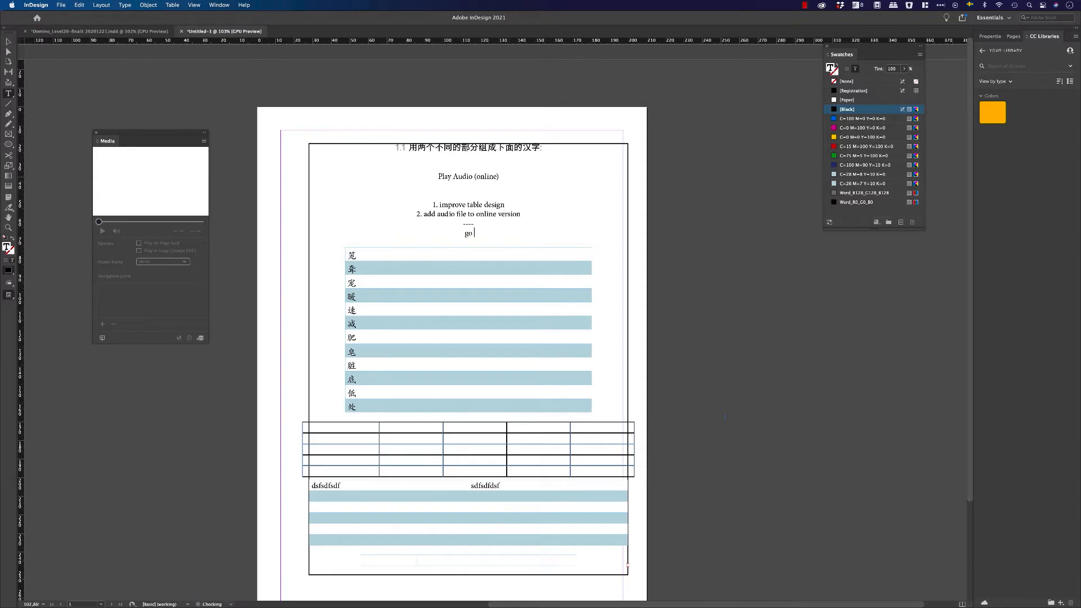
type("go trhou")
key("BackSpace")
type("rough level 3 and d")
type("o it ")
Insert the line "3. Merge all lessons in one chapter" between the divider and "go through level 3 and do it".
type("3.")
key("Return")
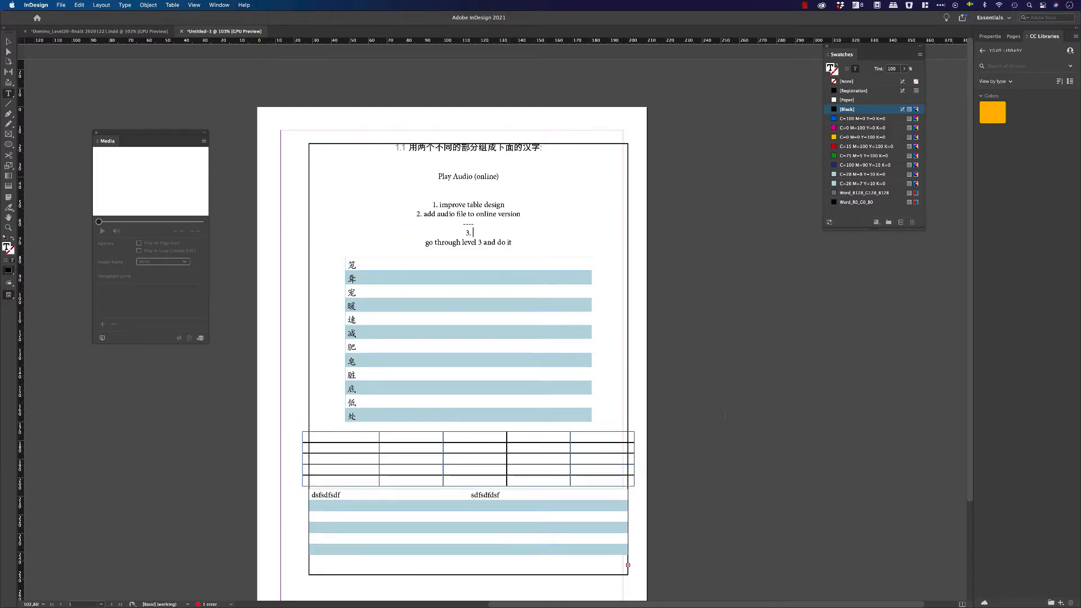
type("Merge")
key("XF86MonBrightnessUp")
type("level")
key("BackSpace")
key("BackSpace")
key("BackSpace")
key("BackSpace")
key("BackSpace")
type("all lessons  in one chapter")
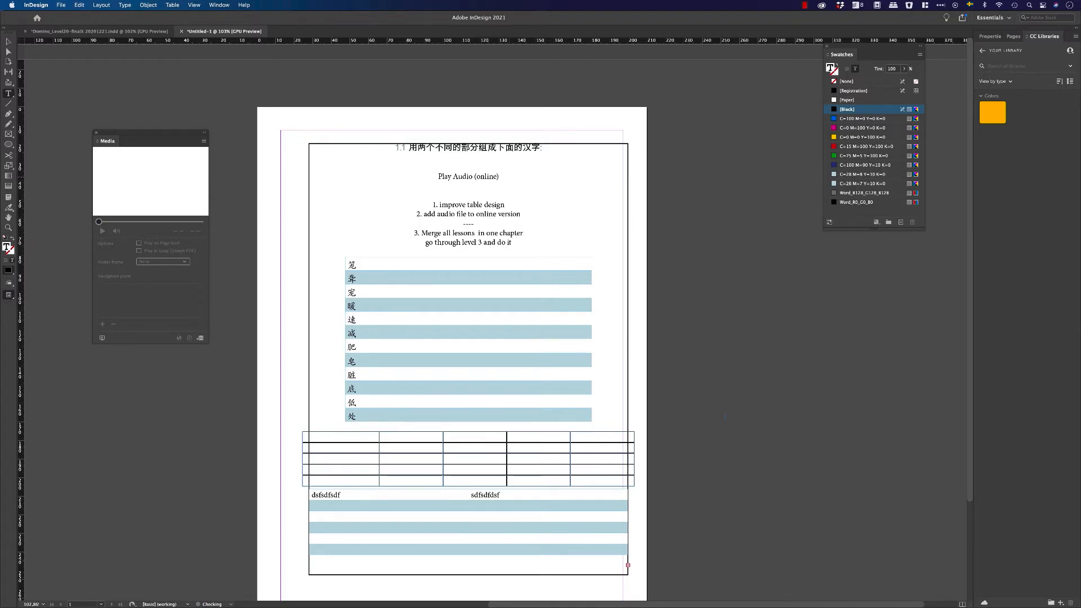
Number the "go through level 3 and do it" line as item 4.
scroll(478, 206, "right", 1)
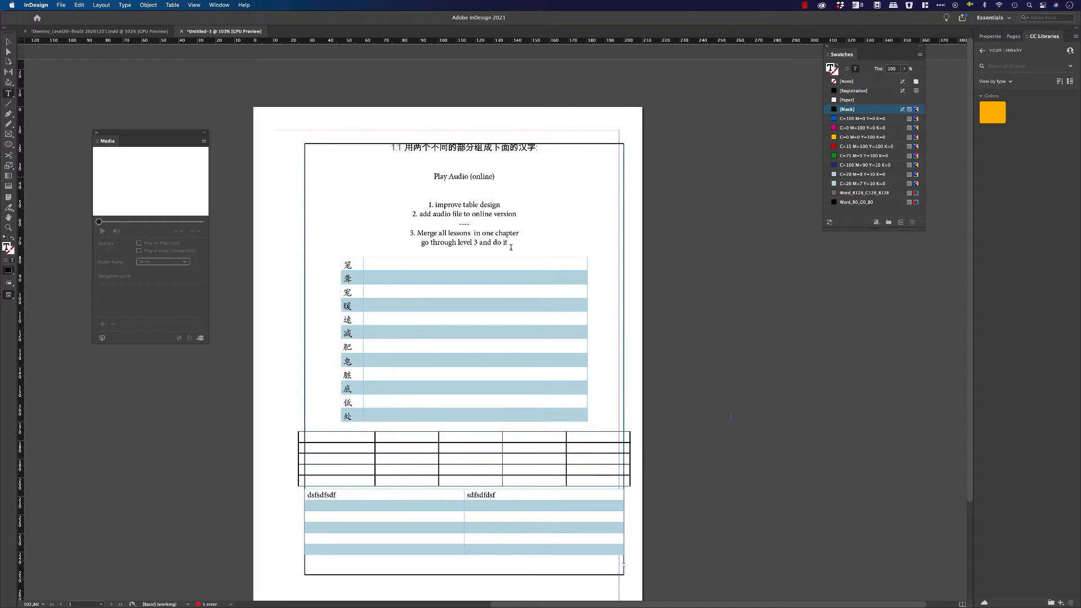
key("Right")
type("4.")
left_click_drag(552, 243, 406, 242)
left_click_drag(524, 243, 416, 243)
left_click(516, 243)
left_click_drag(515, 243, 417, 244)
left_click(537, 246)
left_click_drag(501, 205, 426, 206)
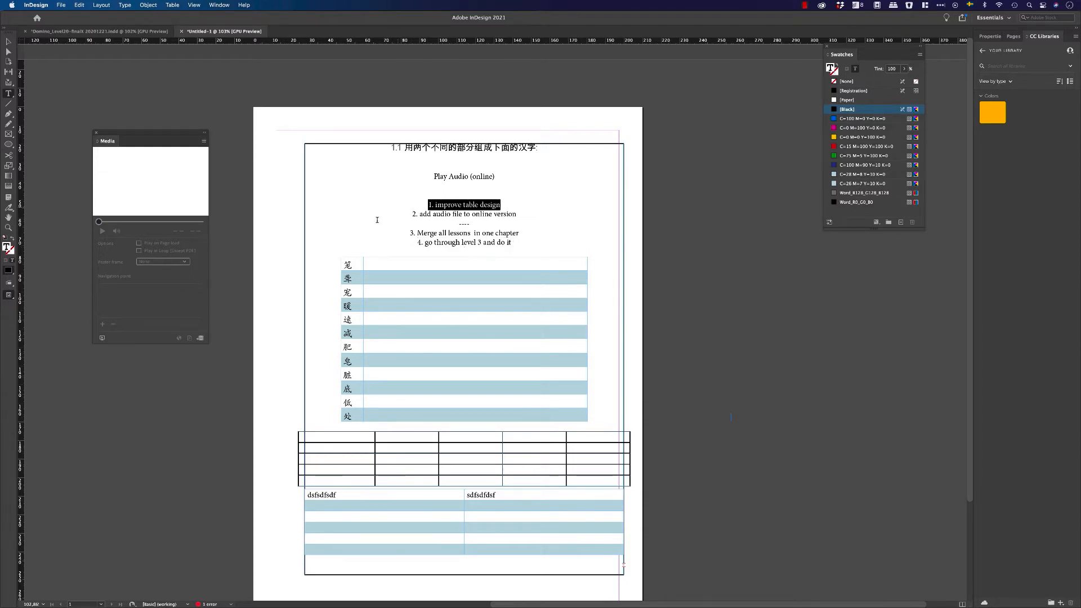
left_click(405, 275)
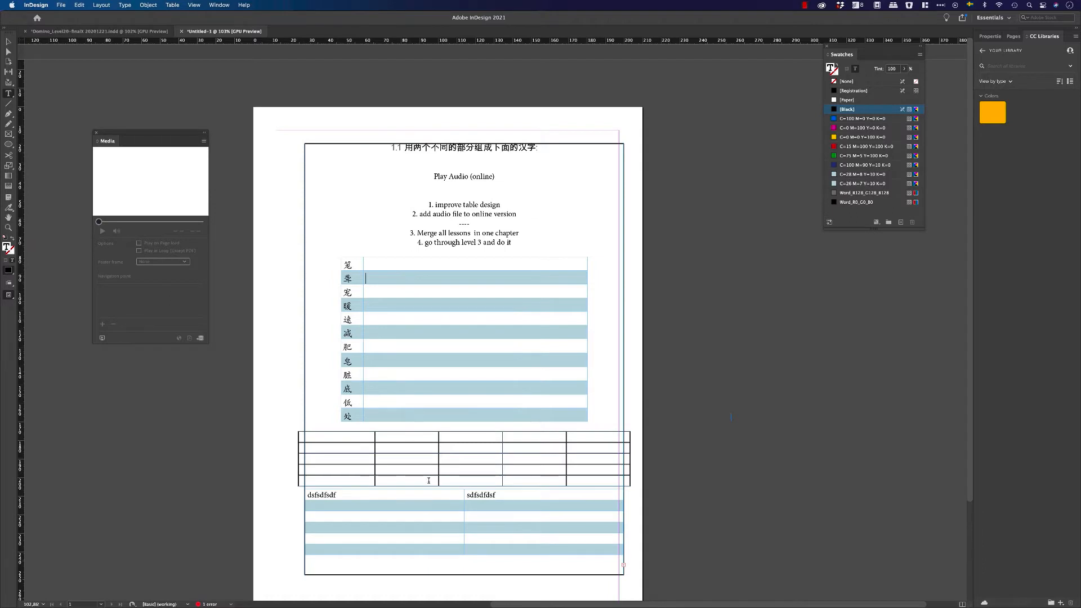
left_click(295, 460)
left_click(295, 449)
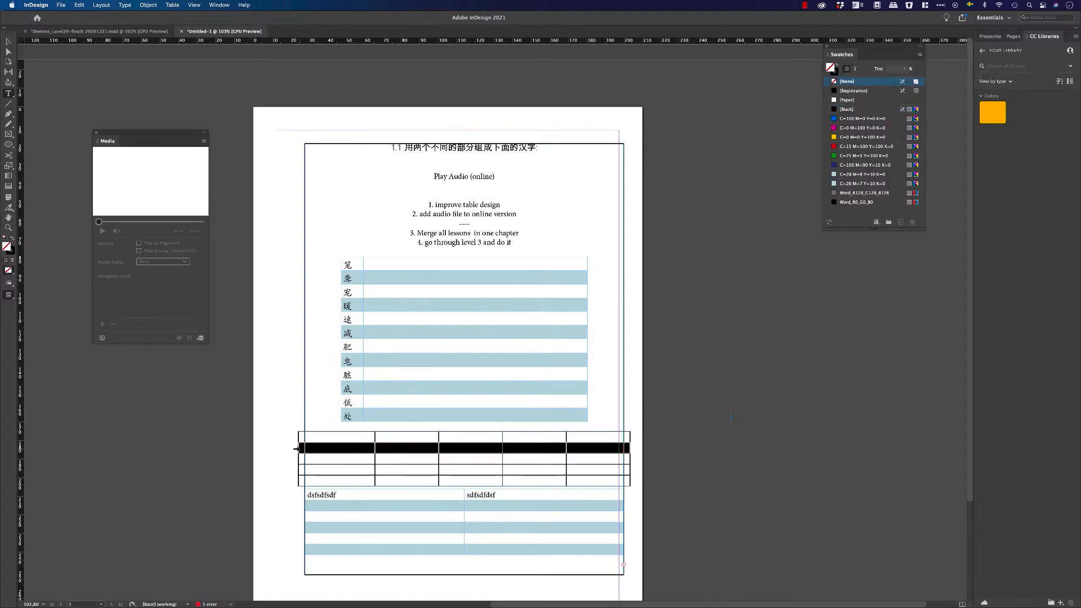
left_click(292, 445)
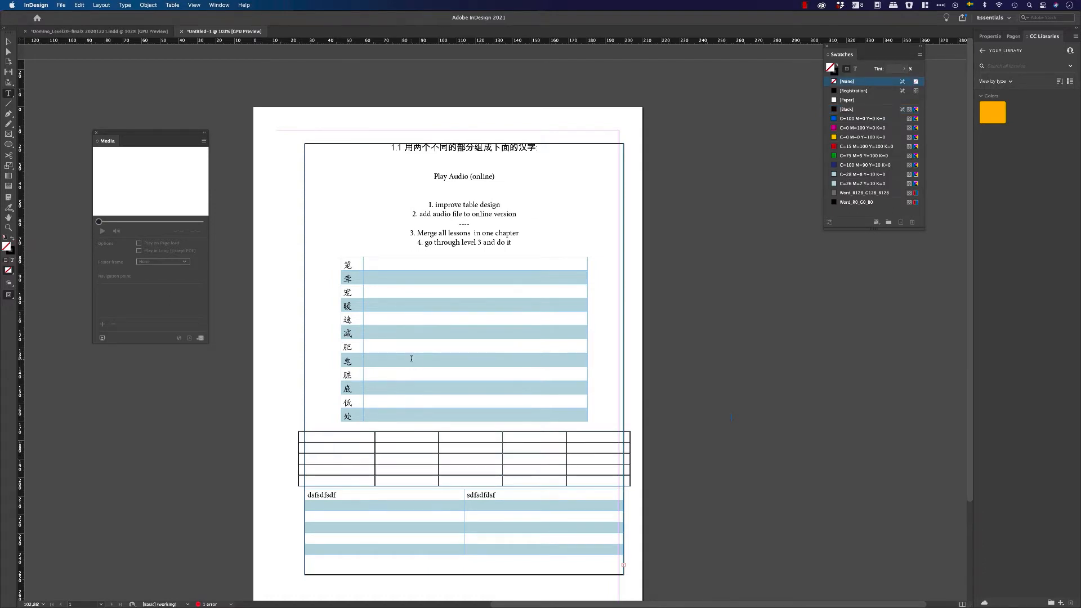
Insert a table with 6 body rows and 2 columns in the DC Domino Table style below the numbered note list.
left_click(538, 241)
key("Return")
key("Return")
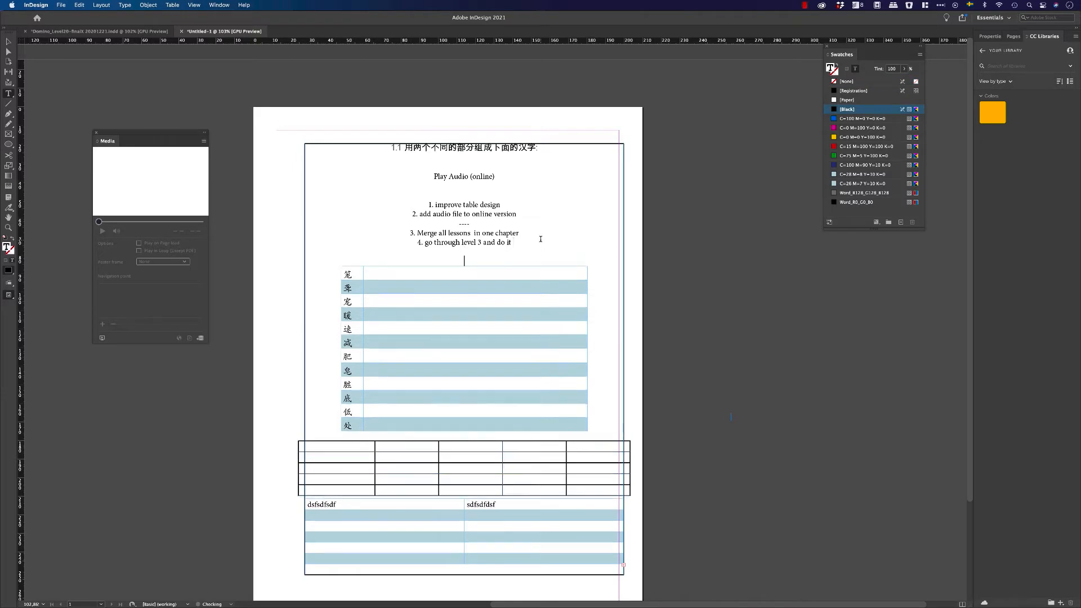
scroll(56, 162, "down", 1)
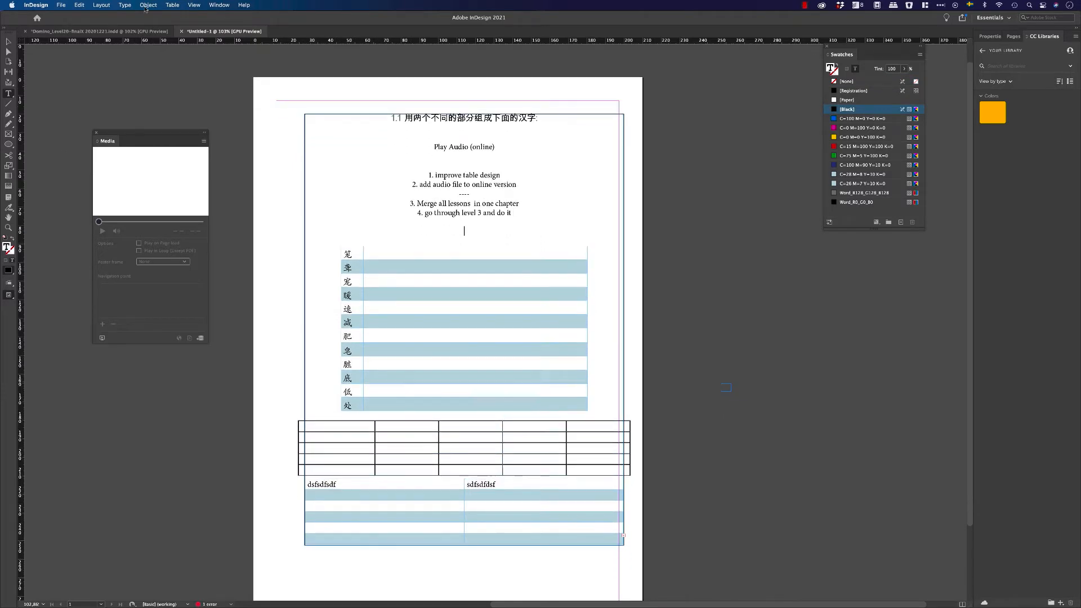
left_click(167, 7)
left_click(181, 18)
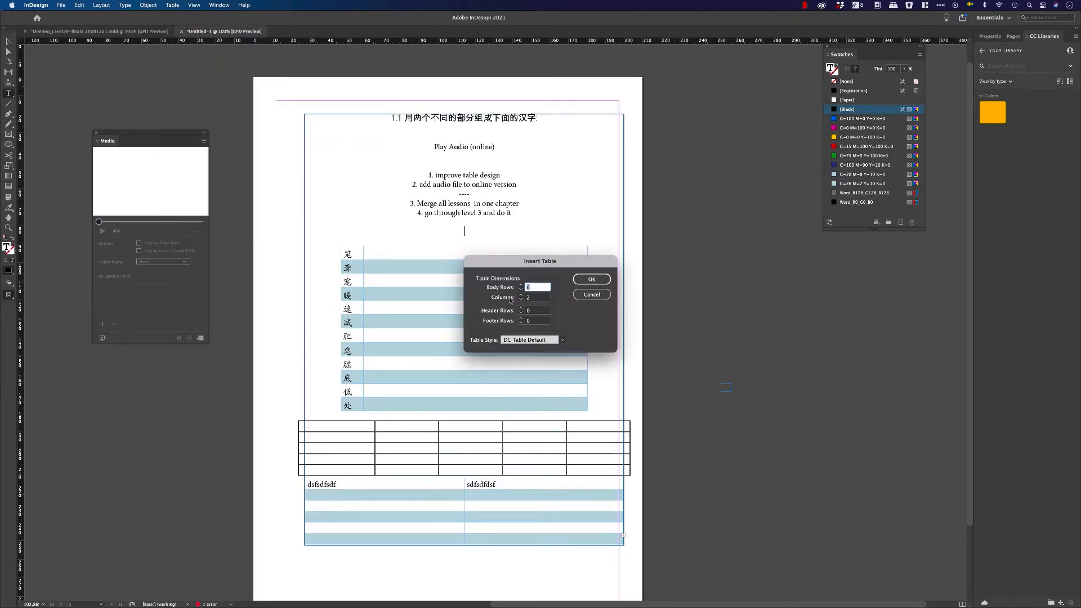
left_click(522, 340)
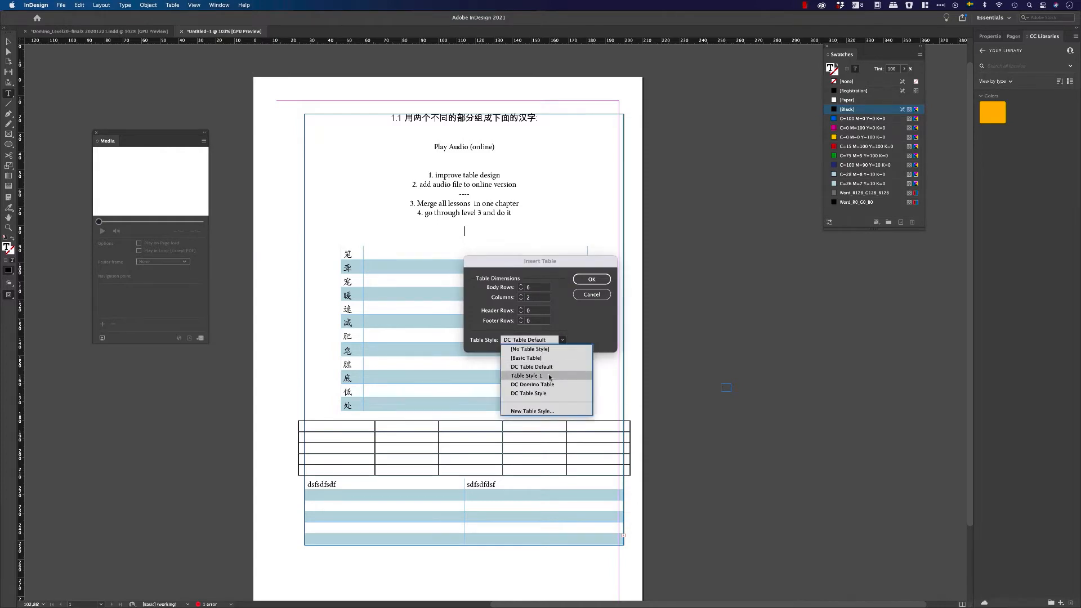
left_click(548, 386)
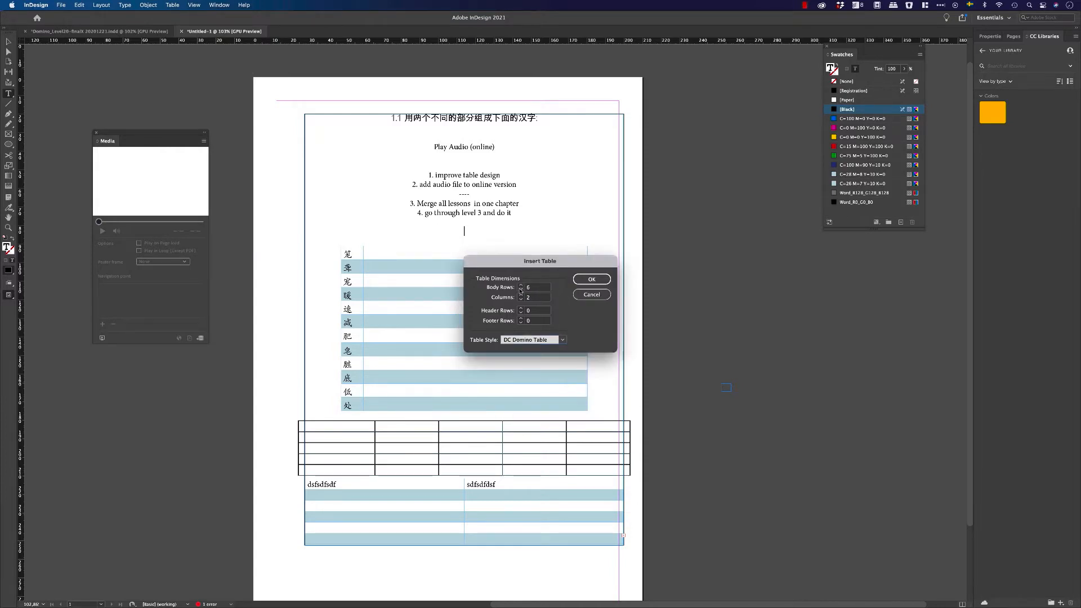
left_click(591, 279)
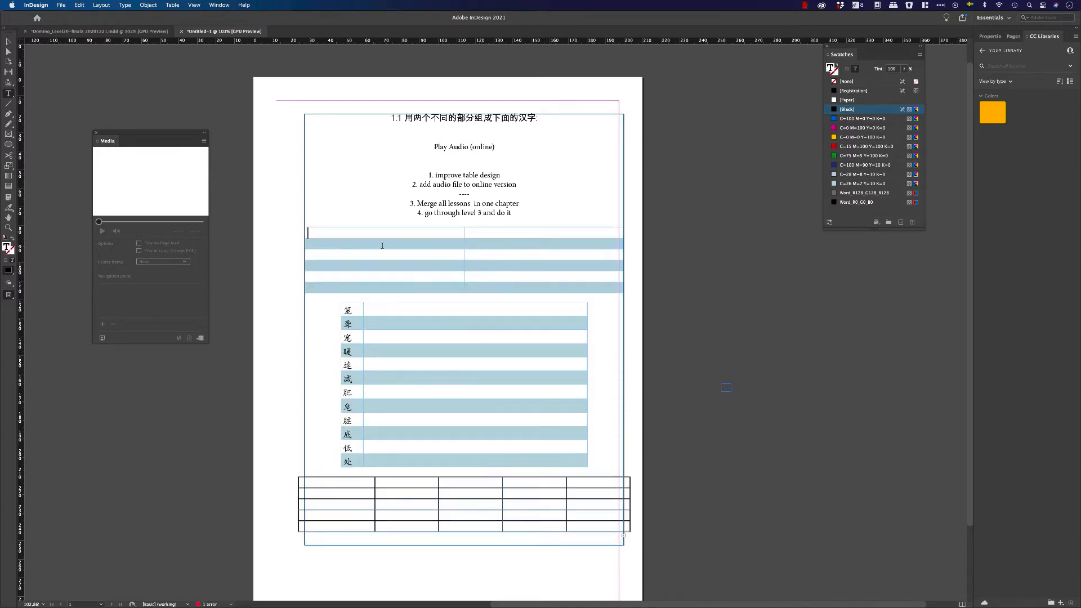
Fill the first four rows of the new table with placeholder text such as "fdgfdg", "sdfsdfdsf", "sdfsdf" and "df".
type("fdgfdg")
key("Tab")
type("sdfsdfdsf")
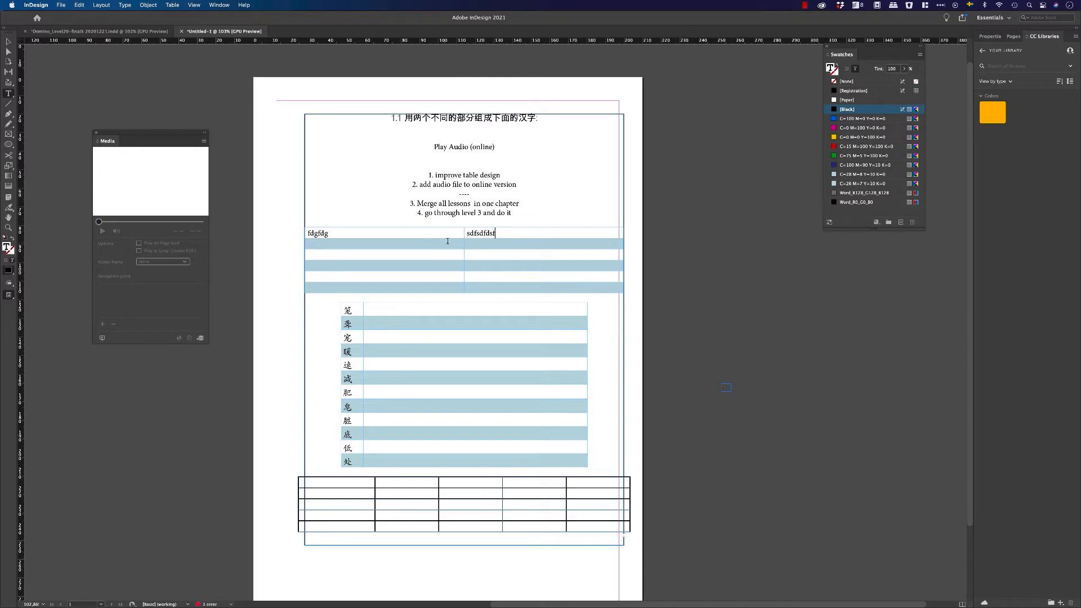
key("F1")
key("Tab")
type("sdfsfsdfsdf")
key("Tab")
type("sdfsdsdfsdf")
key("Tab")
type("sdfsdf")
key("Tab")
type("sdfsfd")
key("Tab")
type("df")
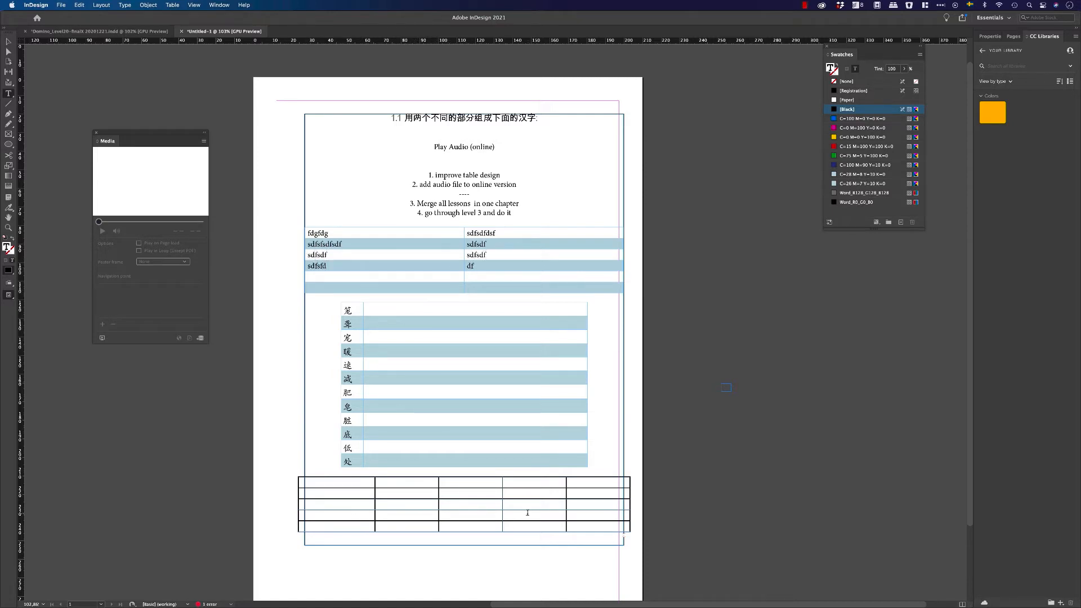
triple_click(484, 185)
left_click(457, 276)
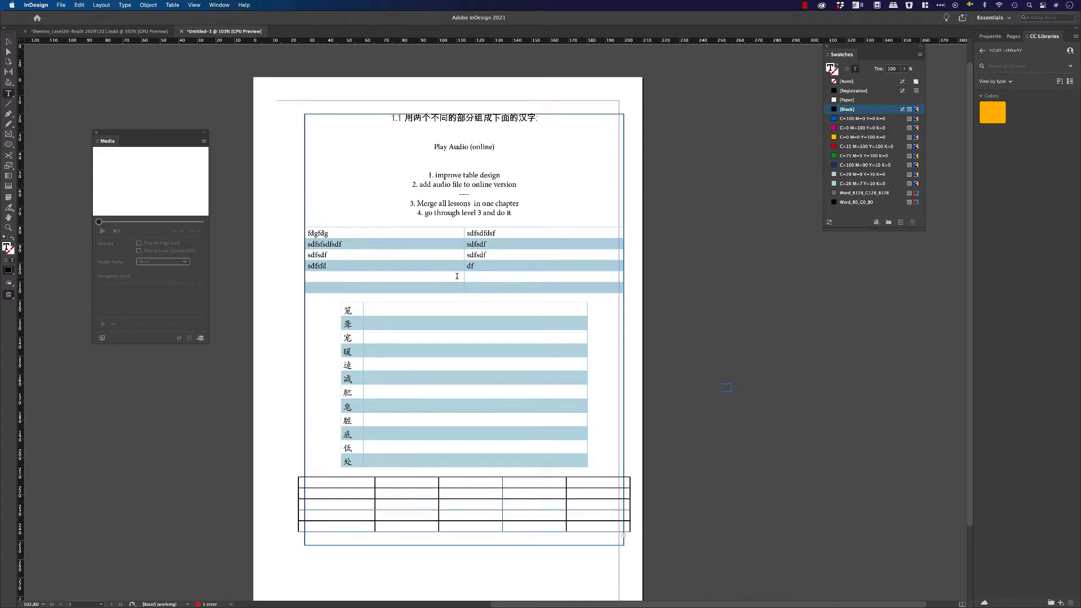
right_click(433, 269)
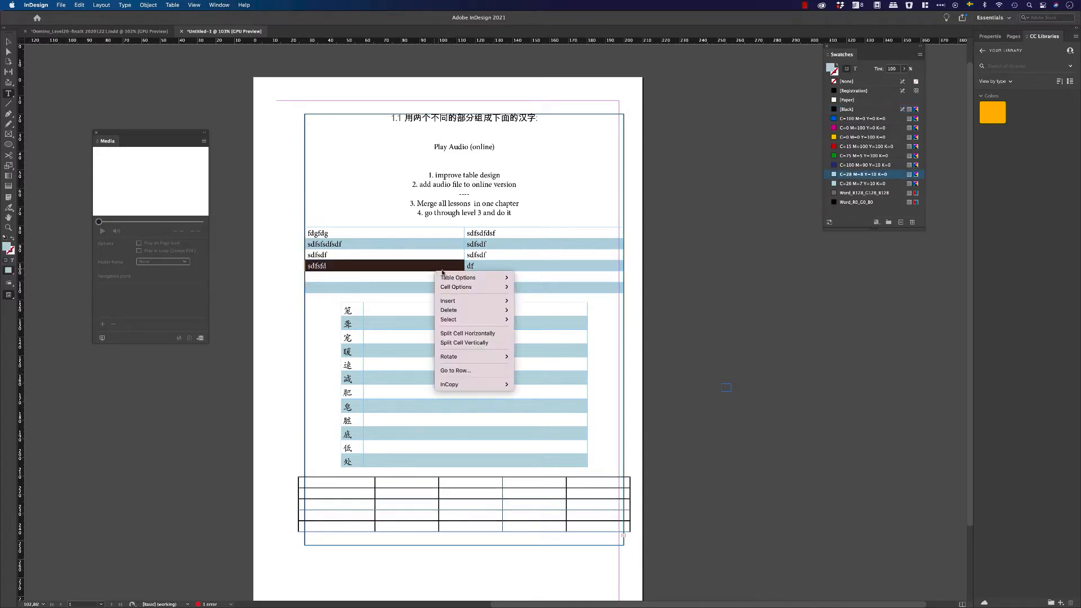
mouse_move(442, 278)
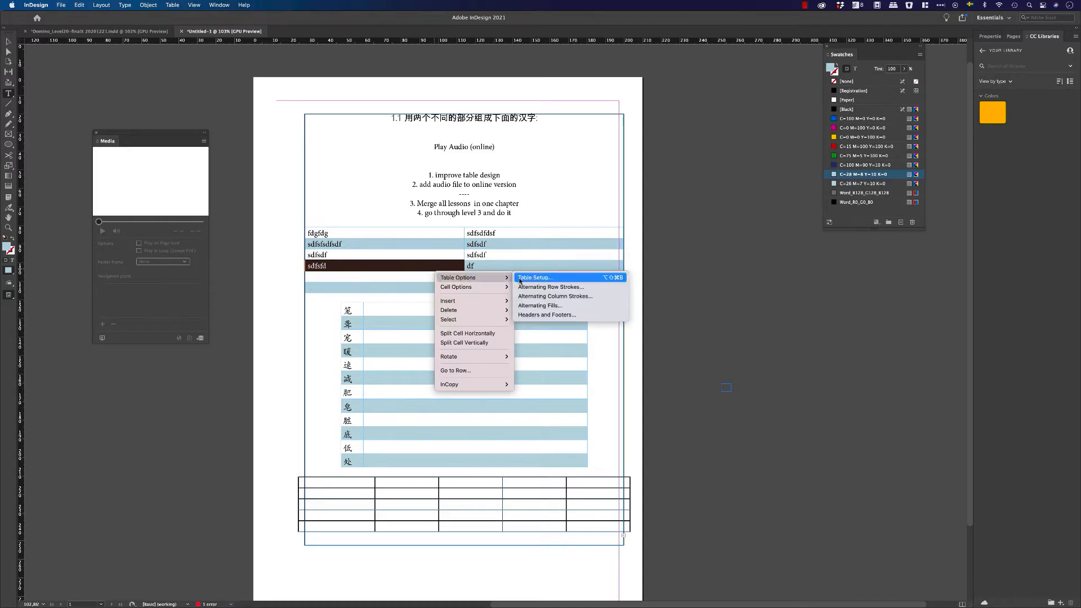
left_click(346, 351)
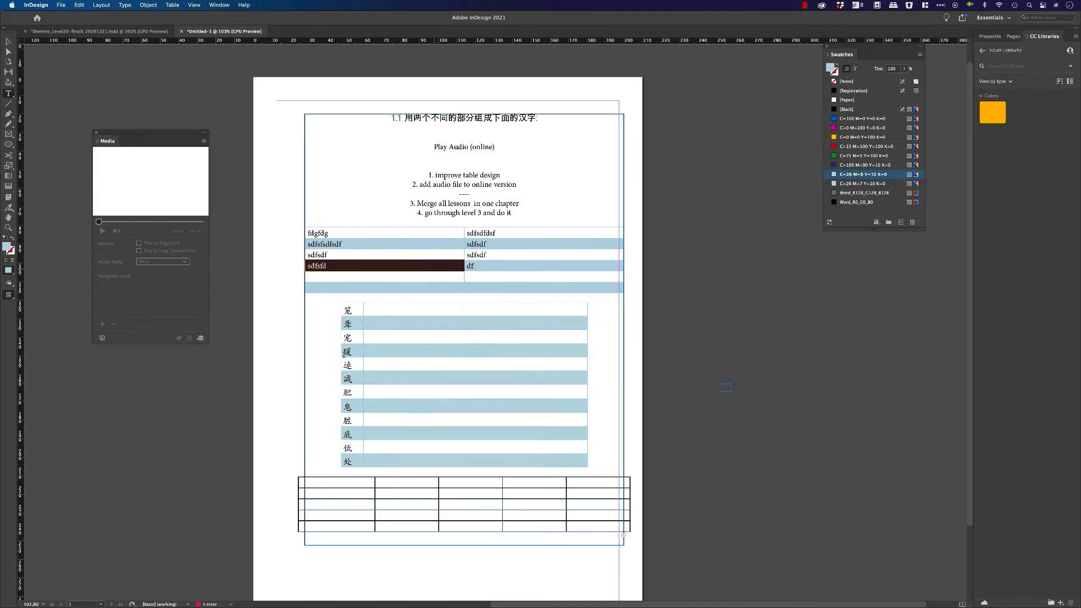
left_click(346, 350)
right_click(405, 265)
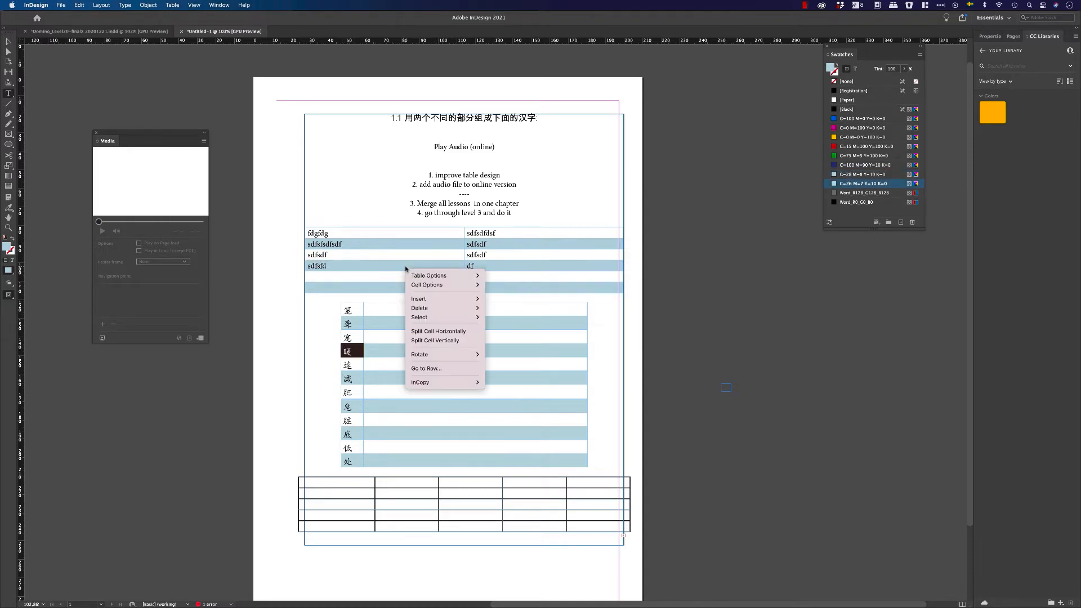
mouse_move(423, 276)
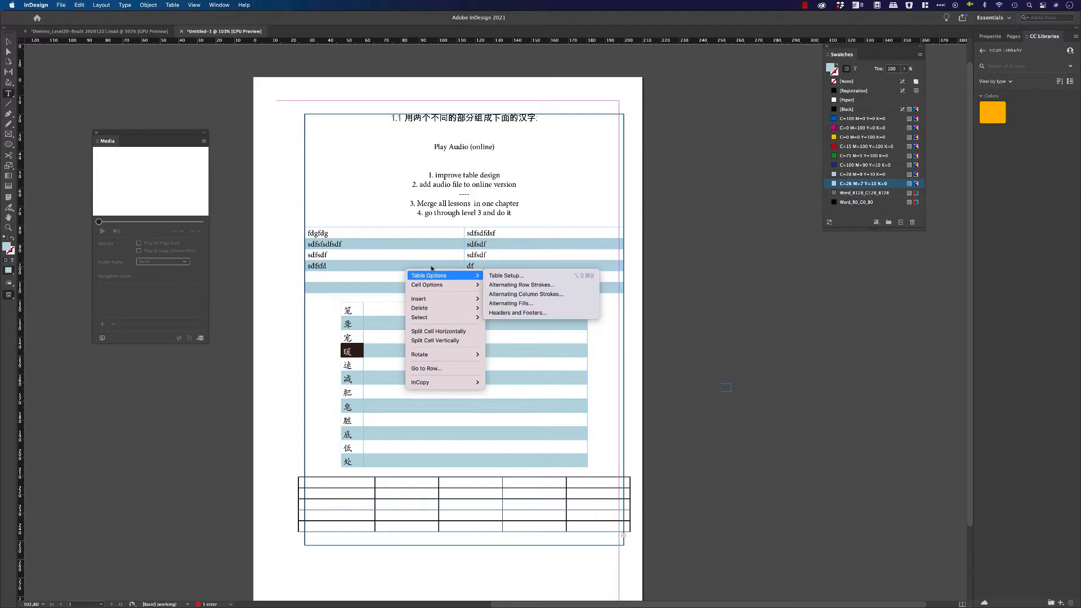
left_click(460, 205)
Show the properties of the selected cell and review the Table Setup options of the Chinese character table without changing them.
left_click_drag(895, 55, 903, 80)
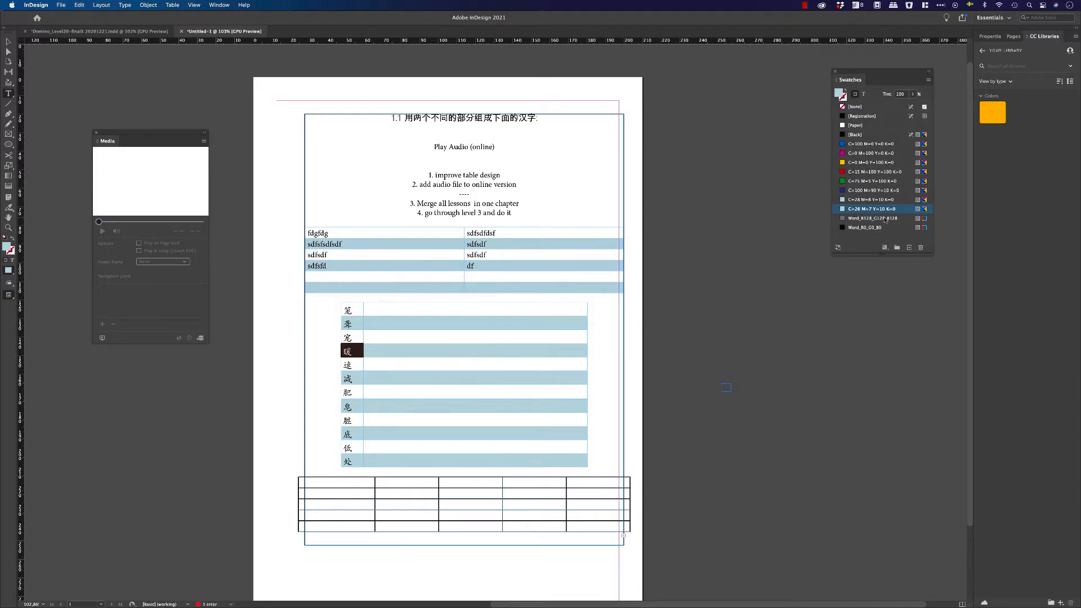
left_click(990, 38)
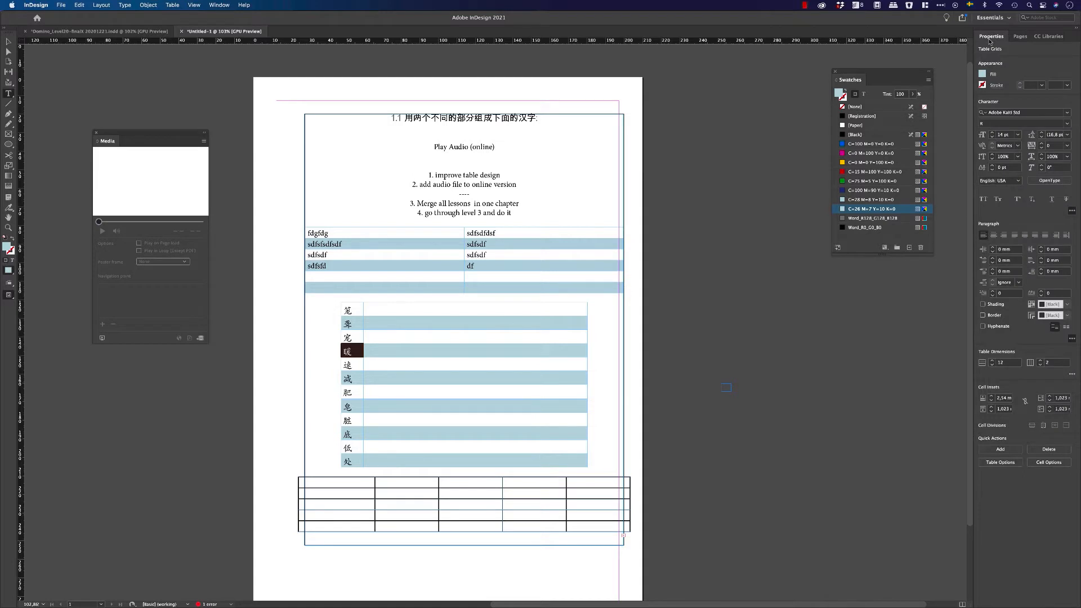
right_click(576, 381)
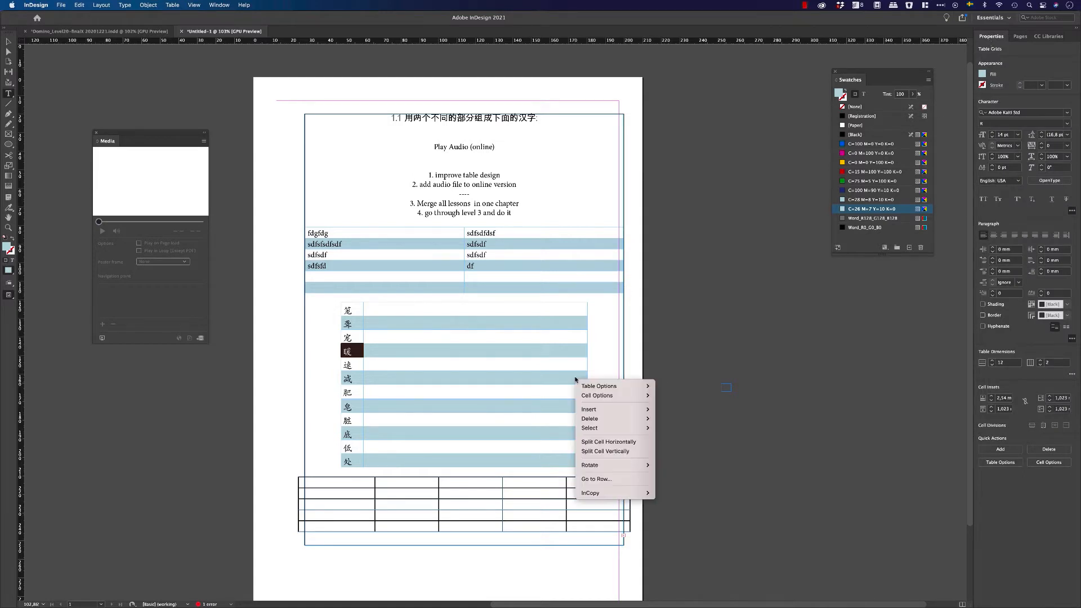
mouse_move(601, 386)
left_click(694, 387)
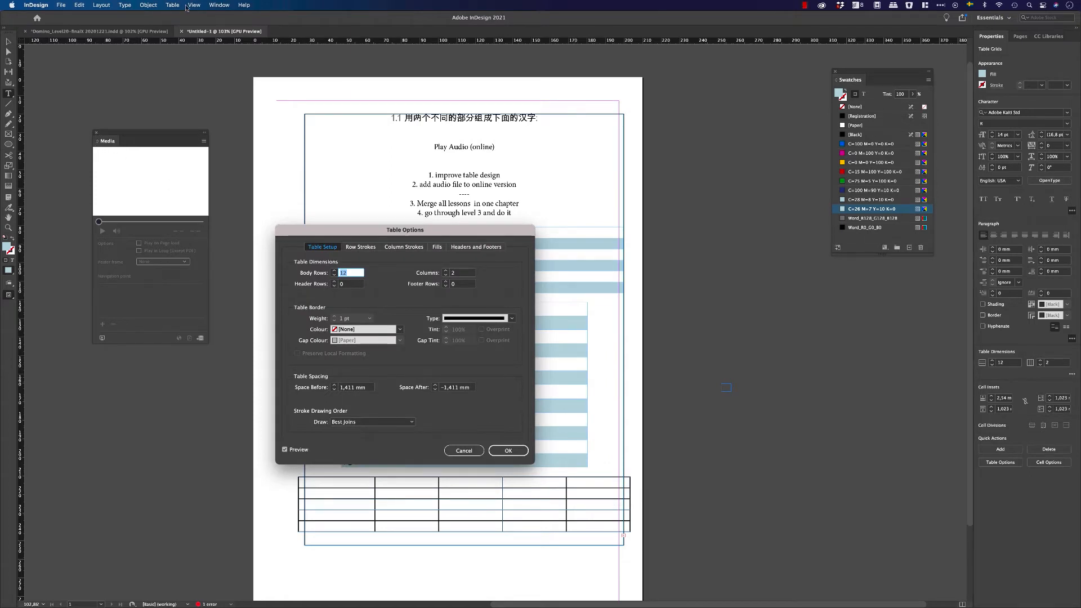
left_click(212, 5)
left_click(113, 145)
left_click(463, 450)
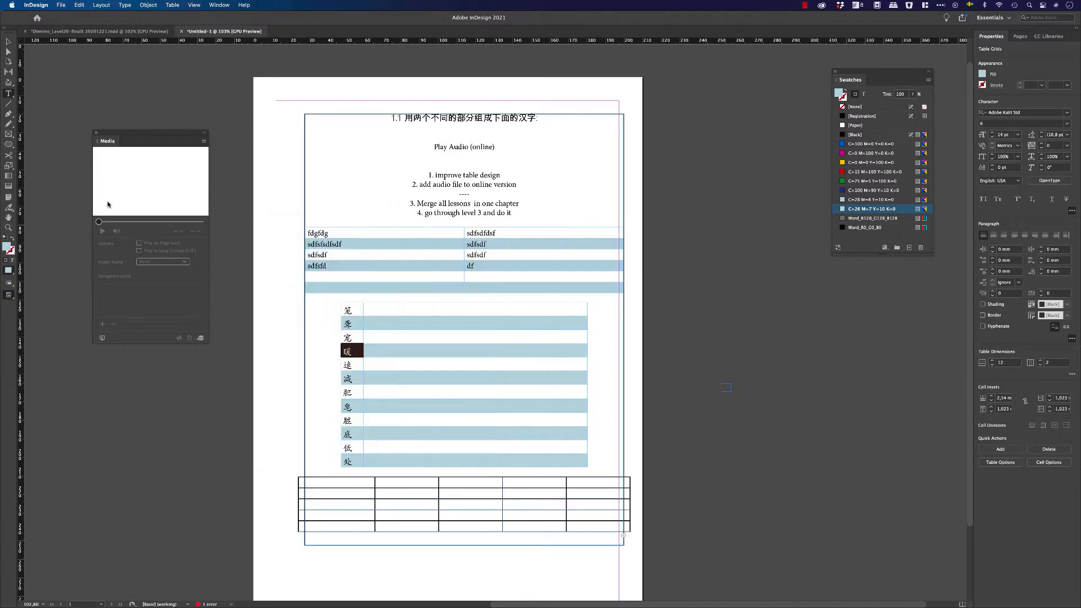
Close the media controls and display the document's list of table styles.
left_click(96, 133)
left_click(209, 7)
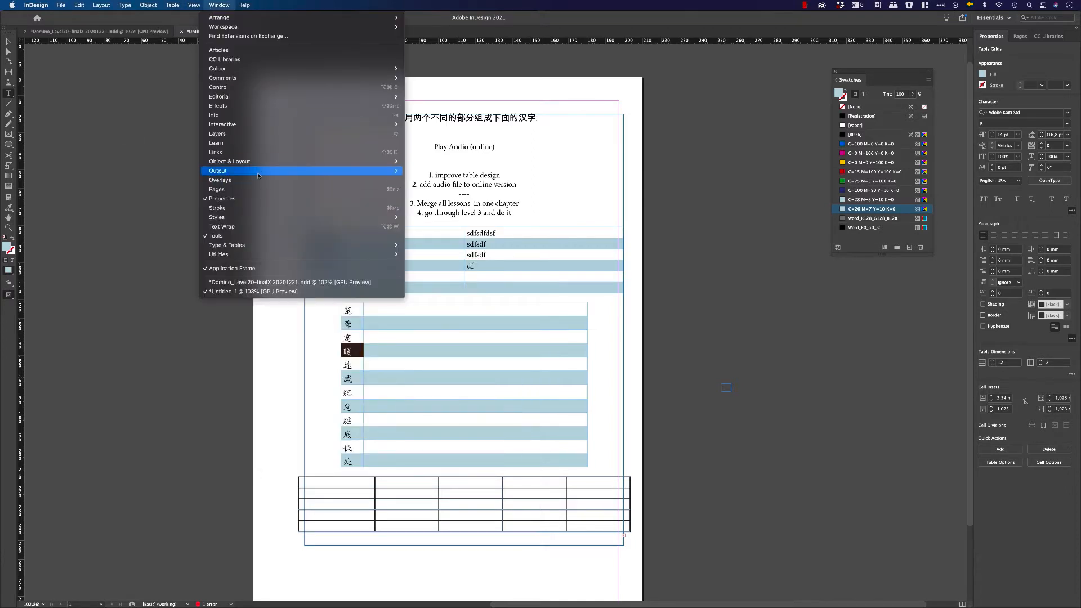
mouse_move(259, 174)
mouse_move(366, 246)
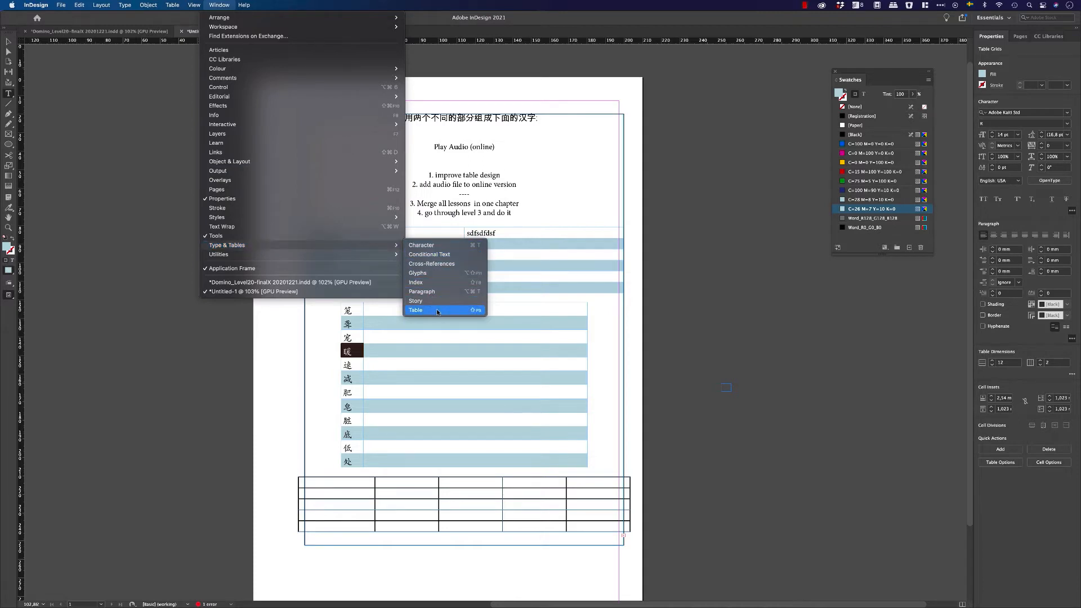
left_click(416, 310)
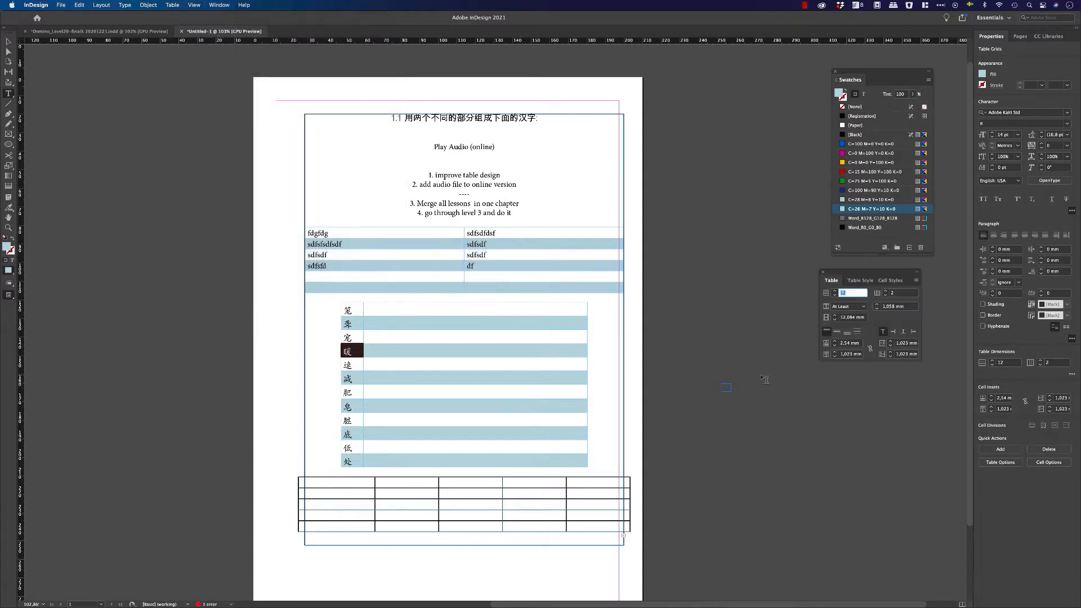
left_click(864, 283)
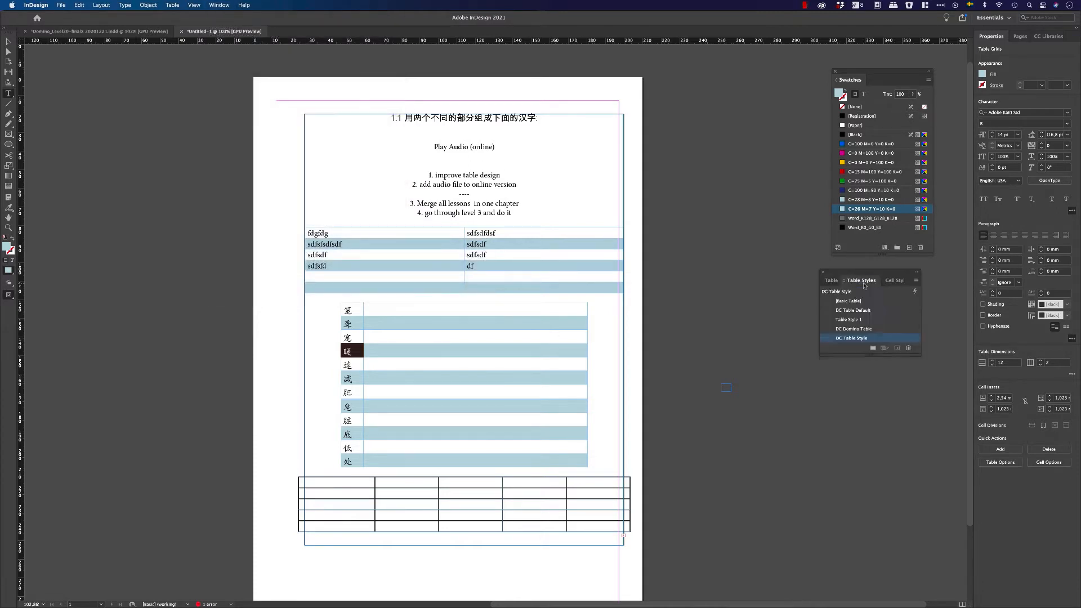
Open DC Table Style for editing and examine its table setup, row strokes and column strokes.
left_click(852, 340)
left_click(853, 341)
left_click(832, 338)
right_click(864, 339)
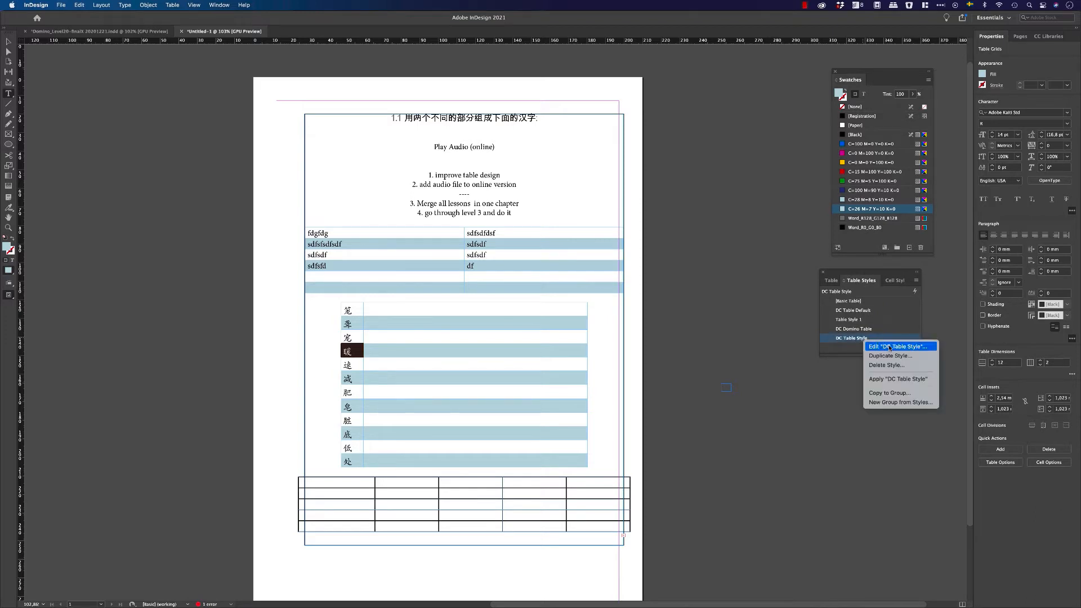
left_click(890, 347)
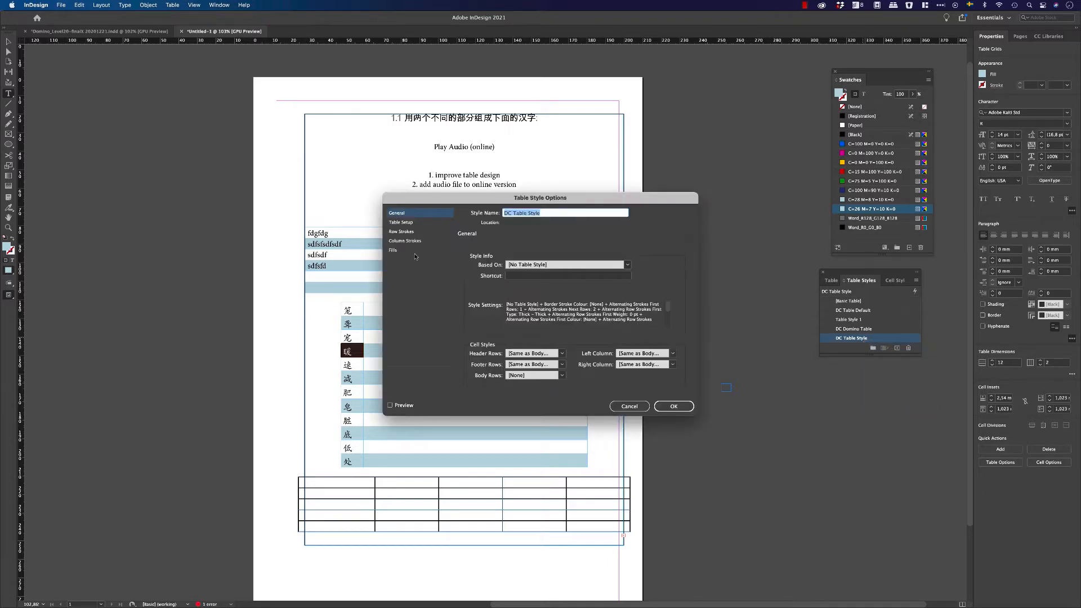
left_click(417, 222)
left_click(418, 233)
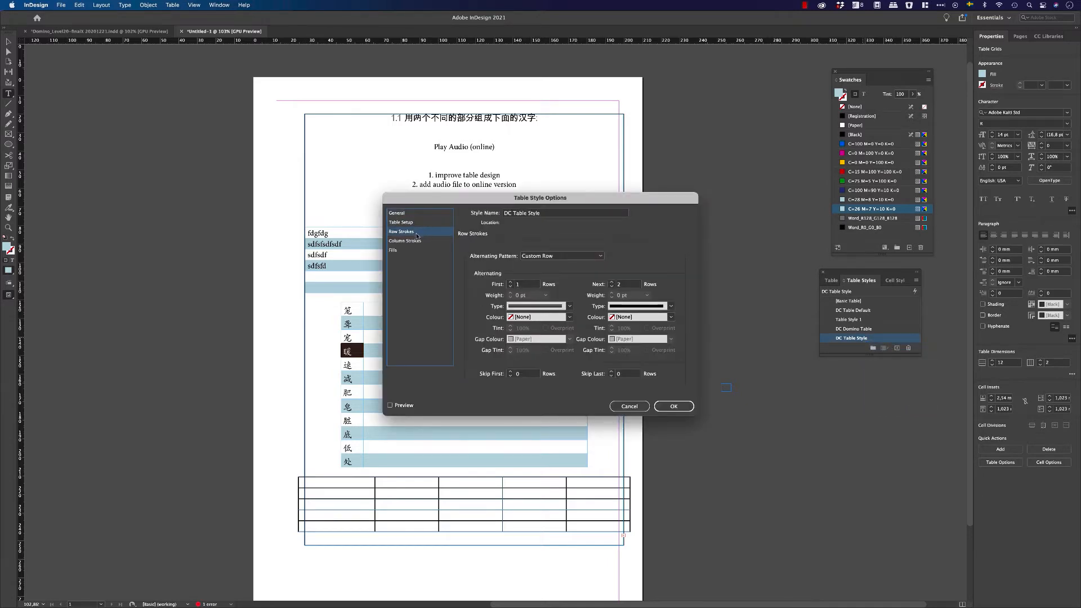
left_click(419, 241)
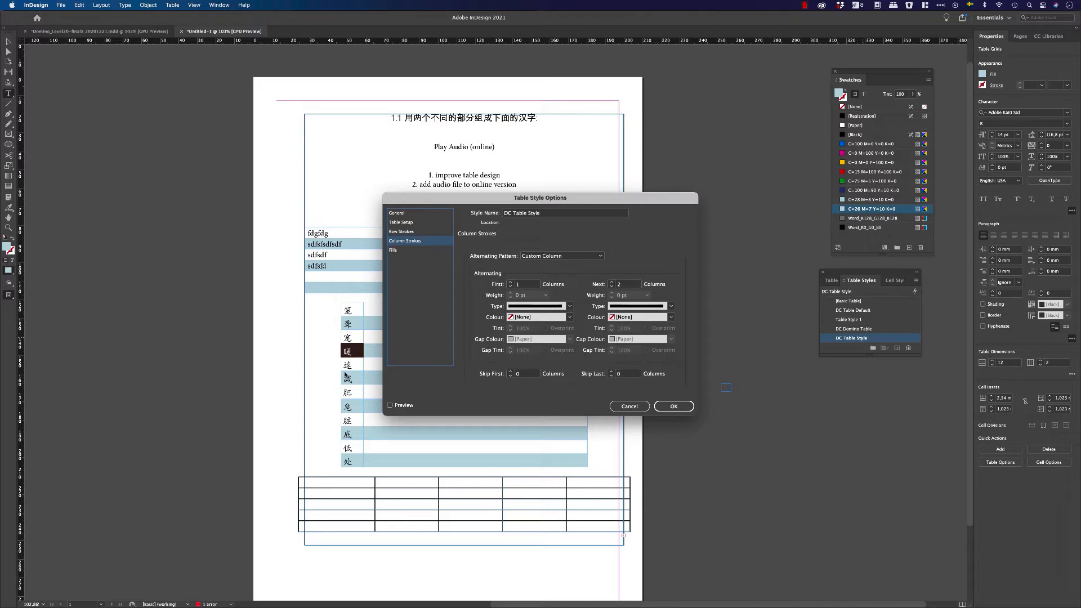
left_click(410, 233)
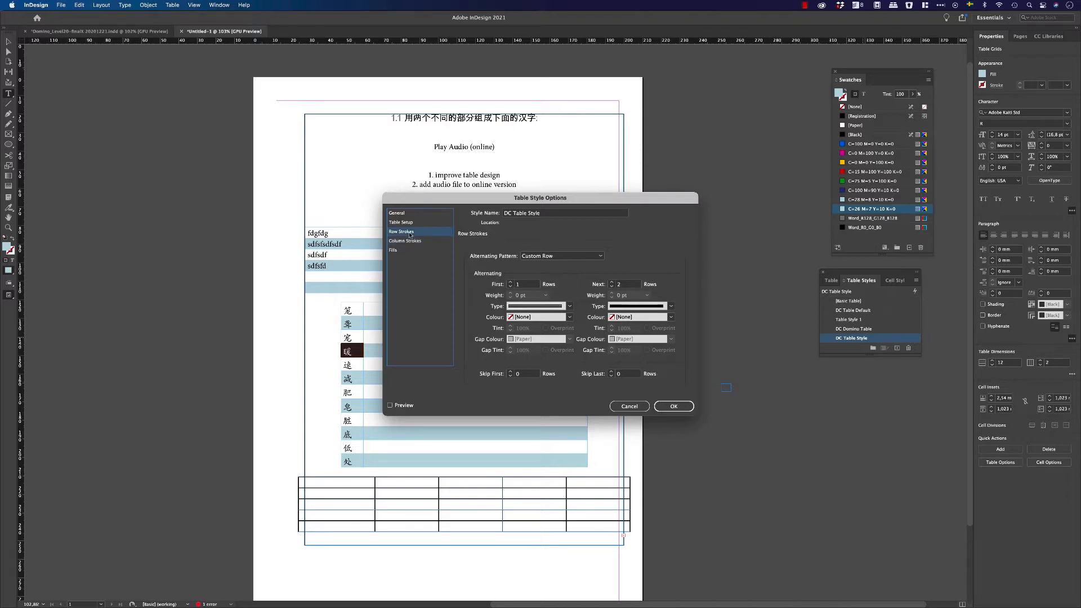
Rename the table style to "DC Table Style MAIN", adjust its table spacing and save the style.
left_click(561, 213)
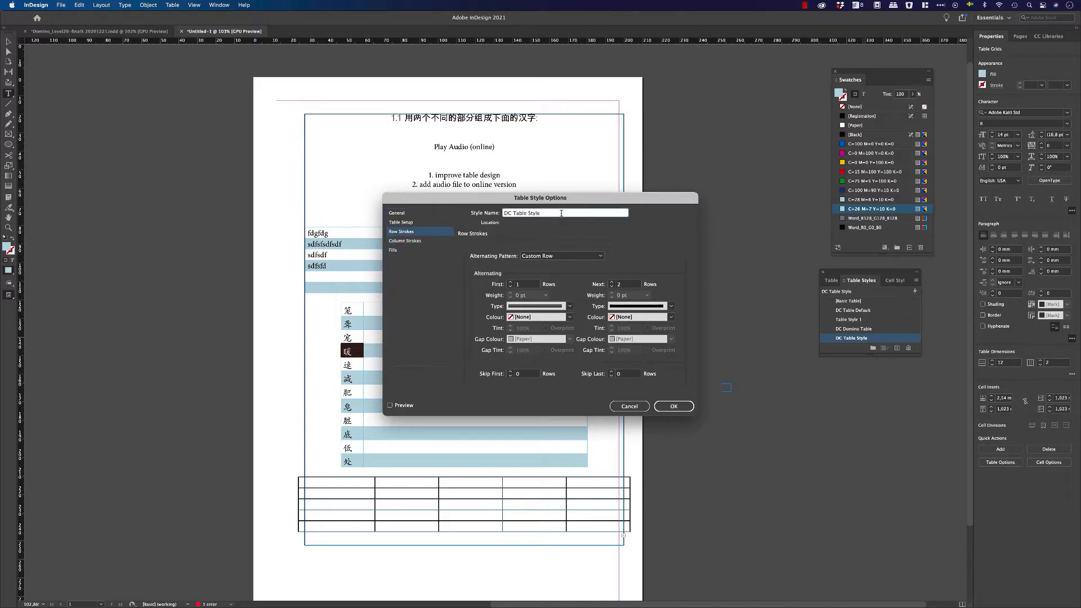
type("MAIN")
left_click(426, 241)
left_click(424, 224)
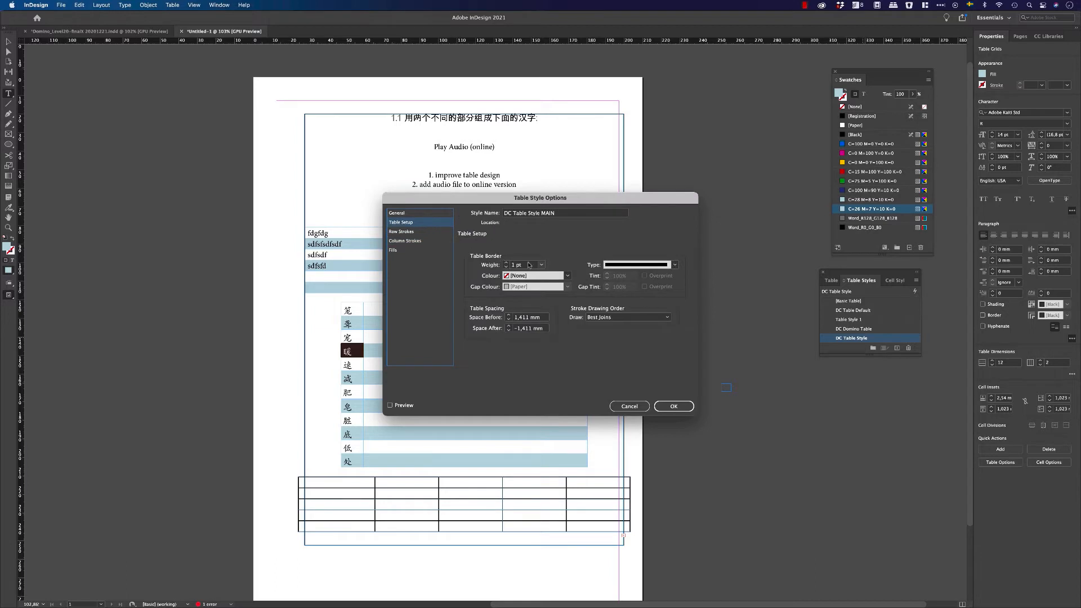
double_click(508, 315)
triple_click(508, 322)
left_click(674, 406)
Set the Space Before of the two-column Domino table to 25 mm in its table setup.
left_click(378, 339)
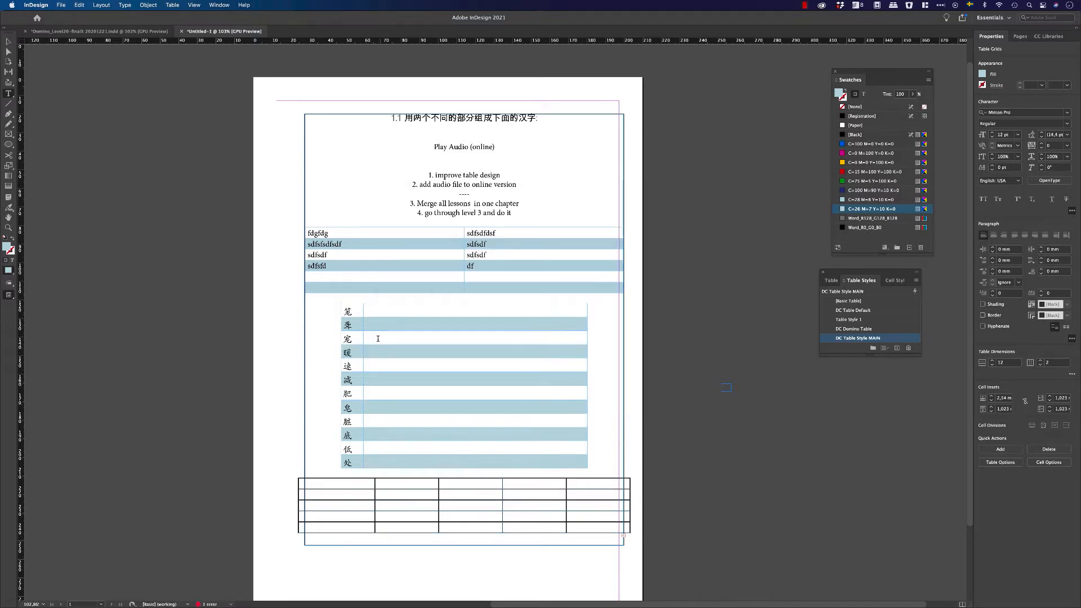
left_click(353, 265)
right_click(353, 266)
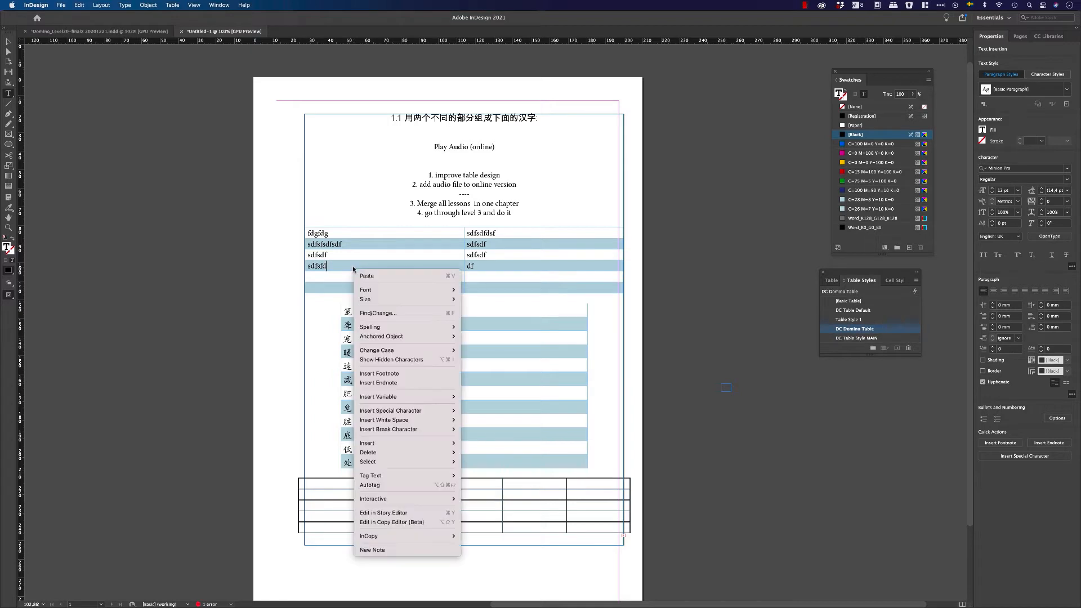
left_click_drag(326, 267, 327, 254)
right_click(340, 268)
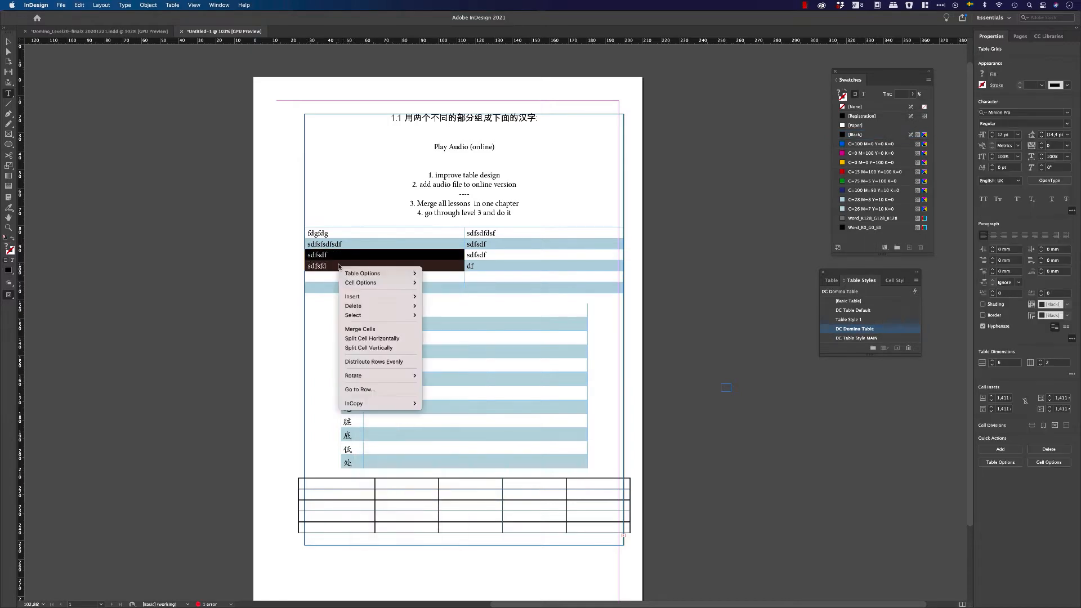
mouse_move(382, 284)
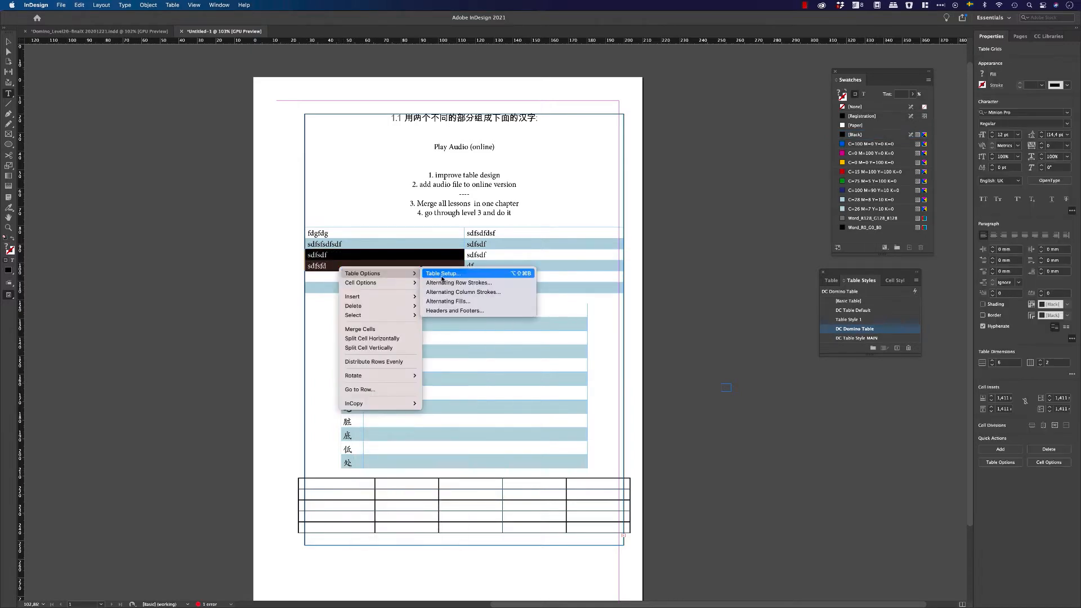
left_click(442, 275)
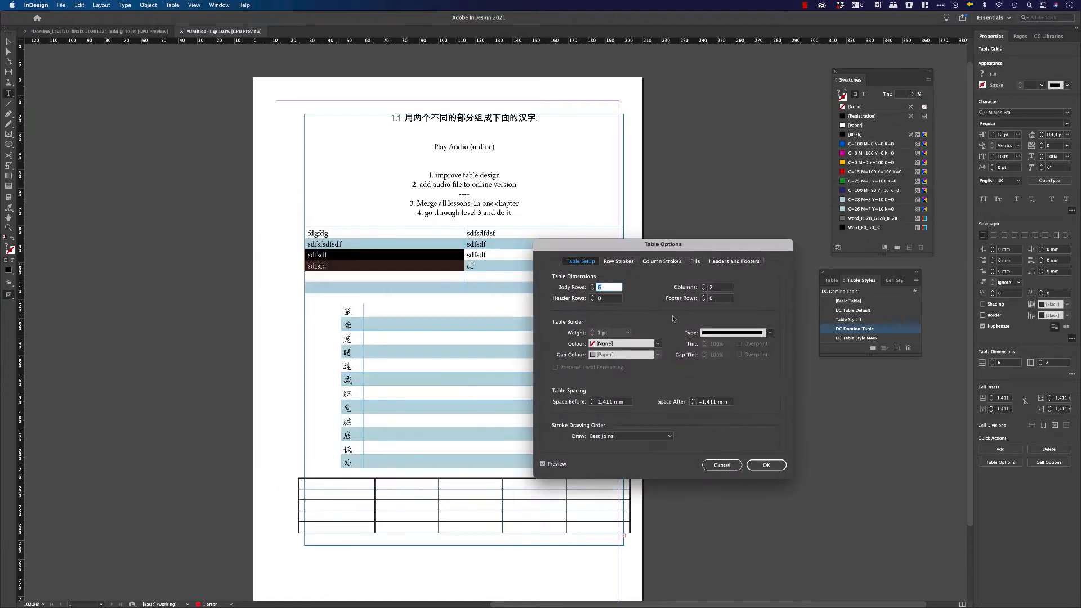
left_click(593, 400)
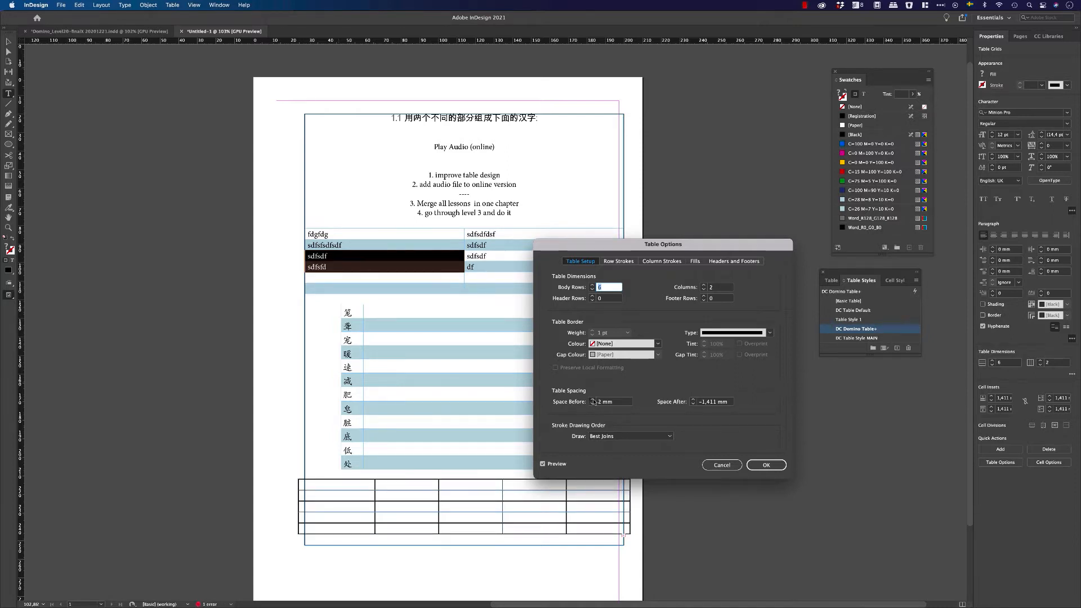
left_click(593, 400)
left_click(593, 399)
left_click(592, 399)
left_click(593, 399)
left_click(592, 400)
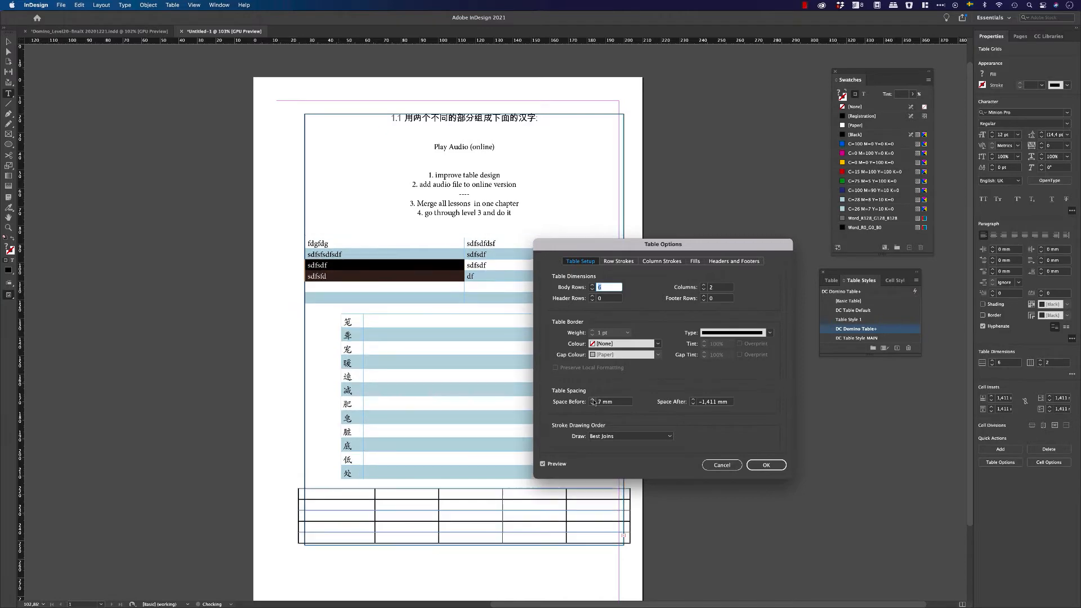
left_click(593, 399)
left_click(592, 399)
left_click(593, 399)
left_click(592, 400)
left_click(592, 400)
left_click(592, 400)
left_click(592, 399)
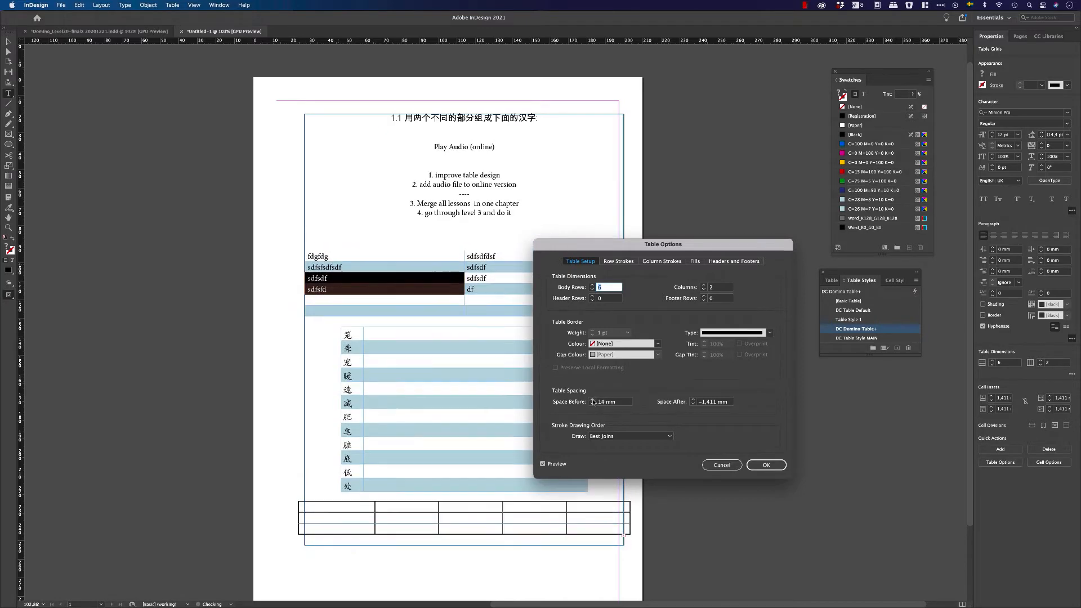
left_click(592, 399)
left_click(593, 399)
left_click(592, 399)
left_click(592, 400)
left_click(593, 399)
left_click(593, 400)
left_click(592, 400)
left_click(592, 399)
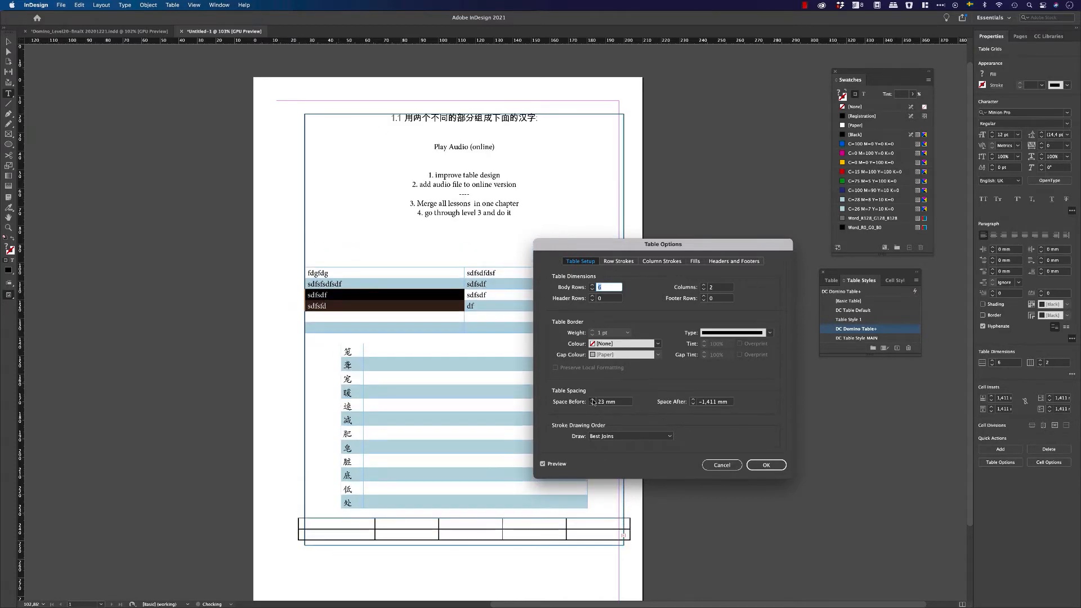
left_click(593, 400)
left_click(593, 399)
left_click(592, 399)
Set the Domino table's Space After to -4 mm and apply the table options.
left_click(694, 404)
left_click(694, 404)
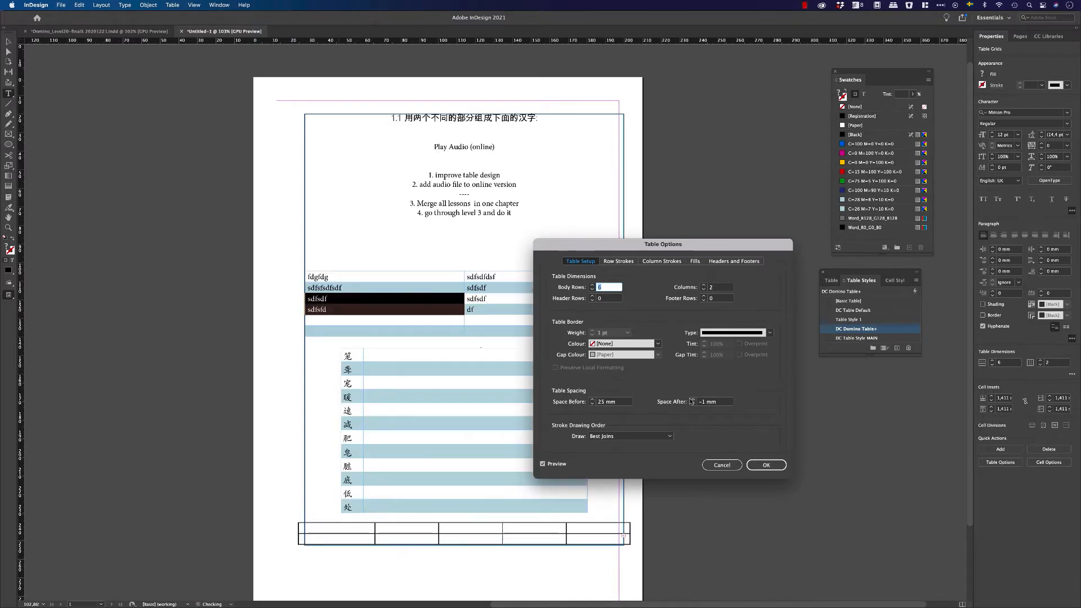
left_click(694, 404)
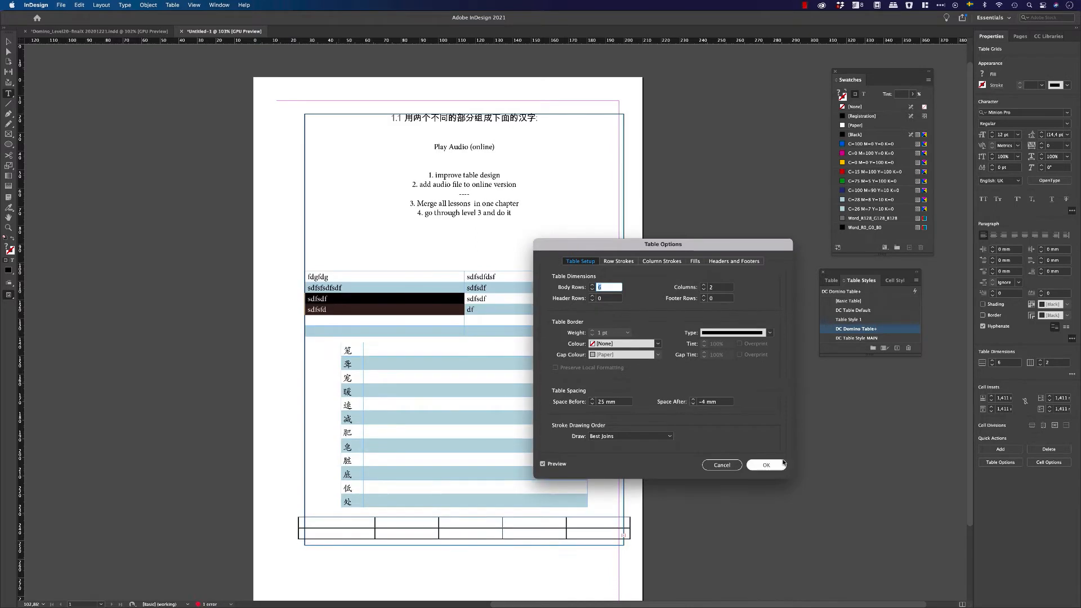
left_click(766, 465)
left_click(539, 387)
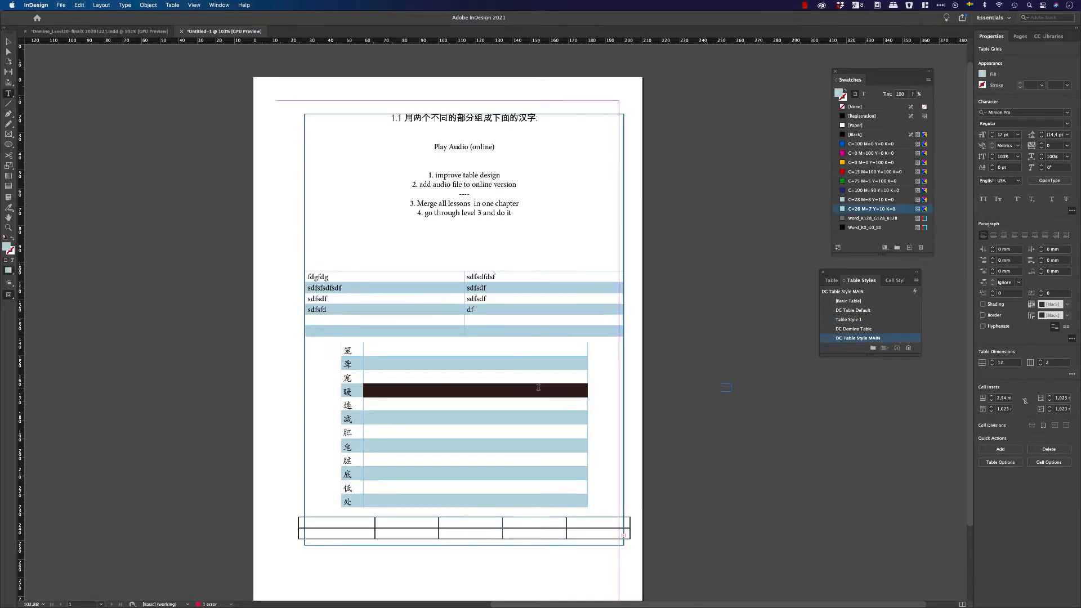
left_click(428, 312)
Undo the Domino table's spacing changes along with the preceding table style and cell text edits.
key("super+z")
key("super+z")
key("super+z")
key("super+z")
key("super+z")
key("super+z")
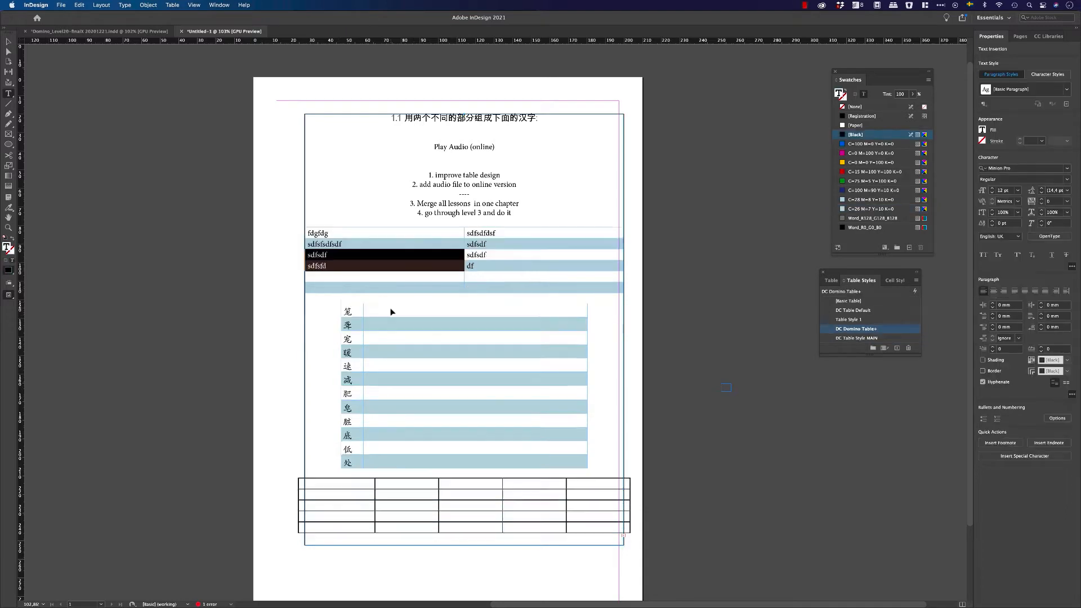
key("super+z")
key("super+z")
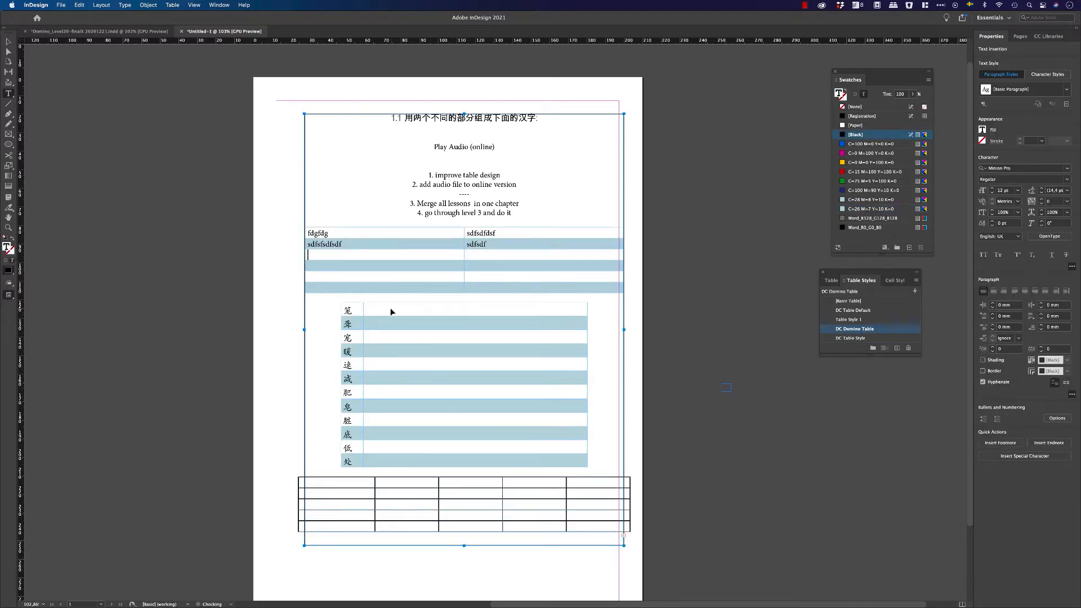
right_click(350, 249)
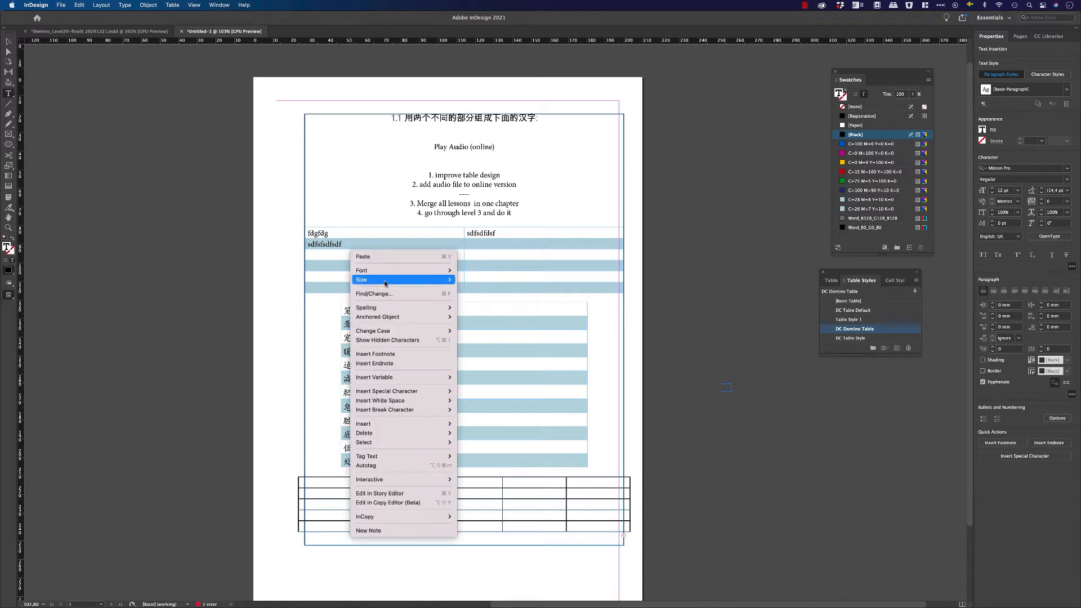
left_click_drag(317, 244, 341, 244)
right_click(338, 247)
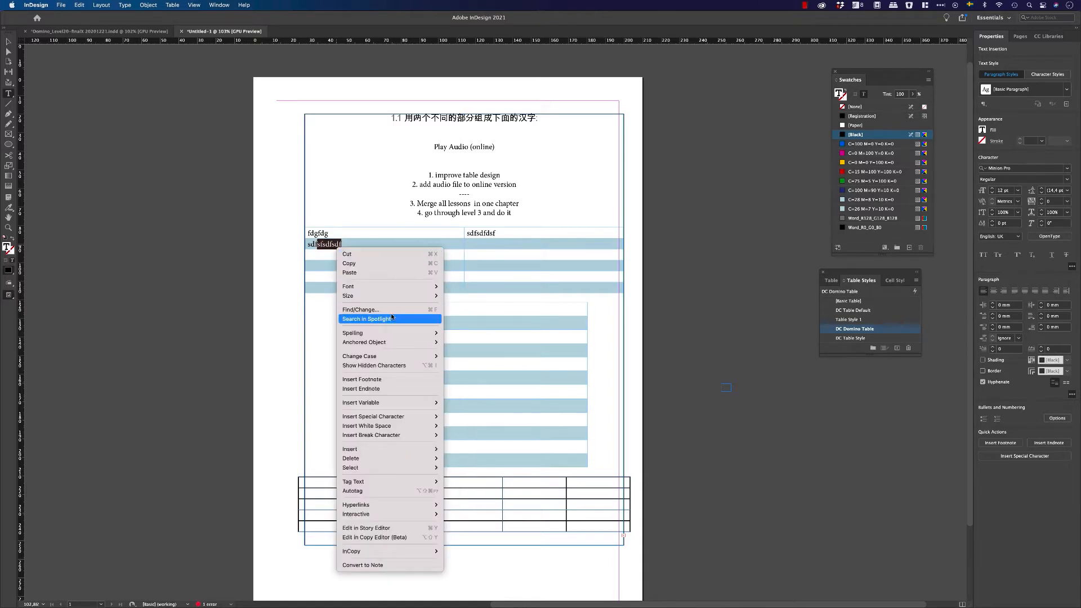
left_click(499, 260)
Insert a table with 6 body rows, 2 columns and no table style on a new line below note 4.
left_click(531, 227)
left_click(533, 215)
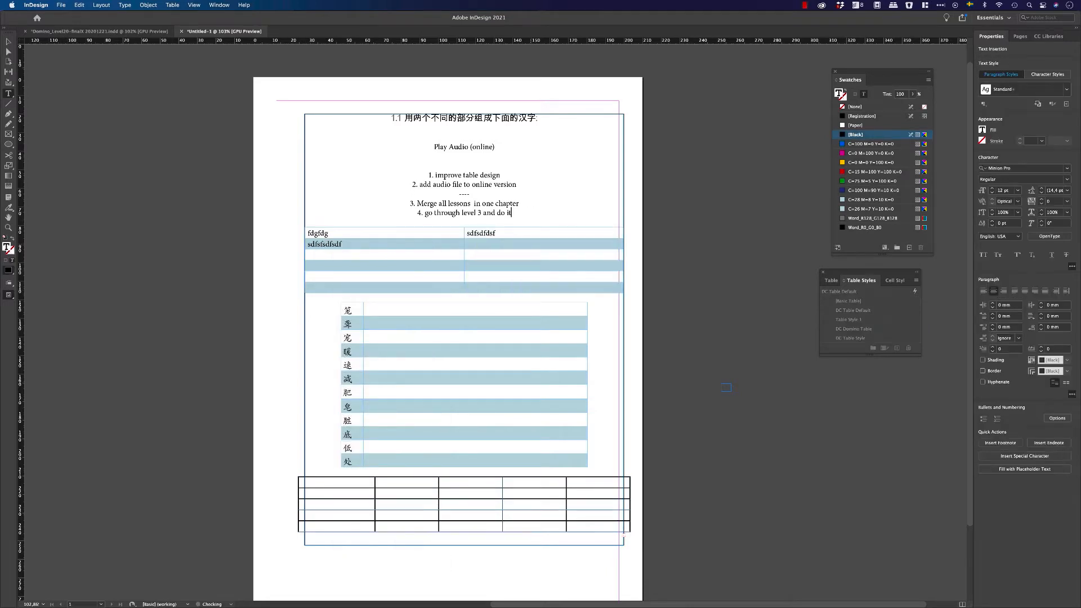
key("Return")
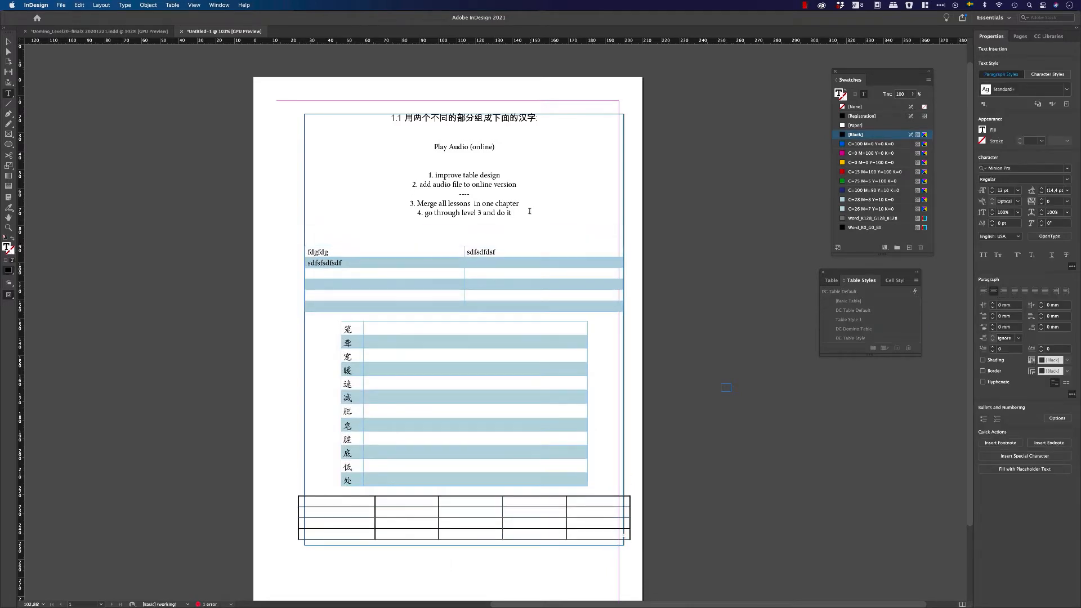
left_click(173, 6)
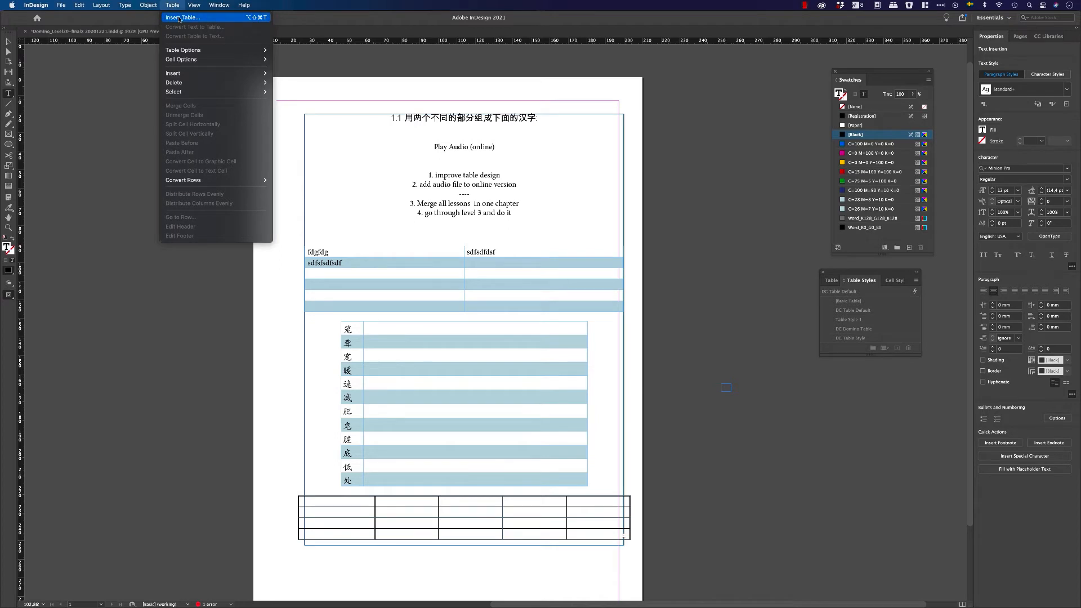
left_click(179, 18)
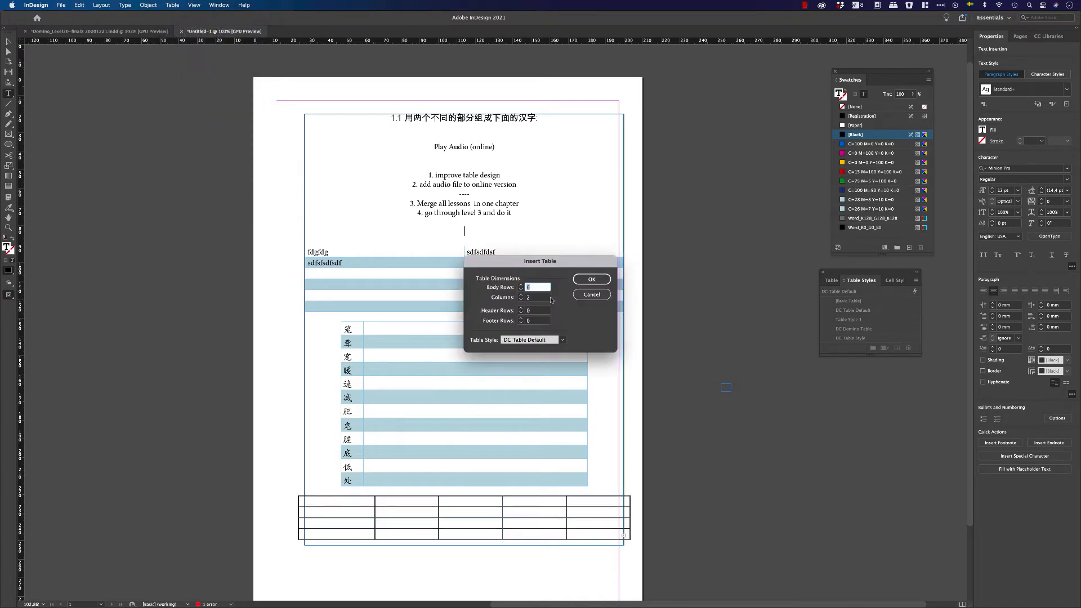
left_click(538, 340)
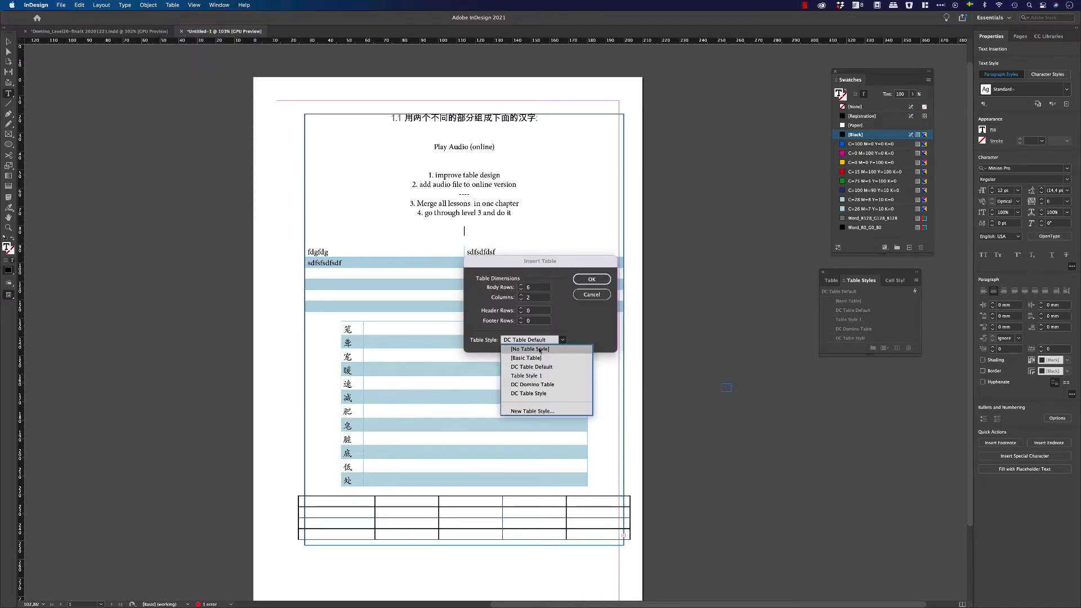
left_click(542, 350)
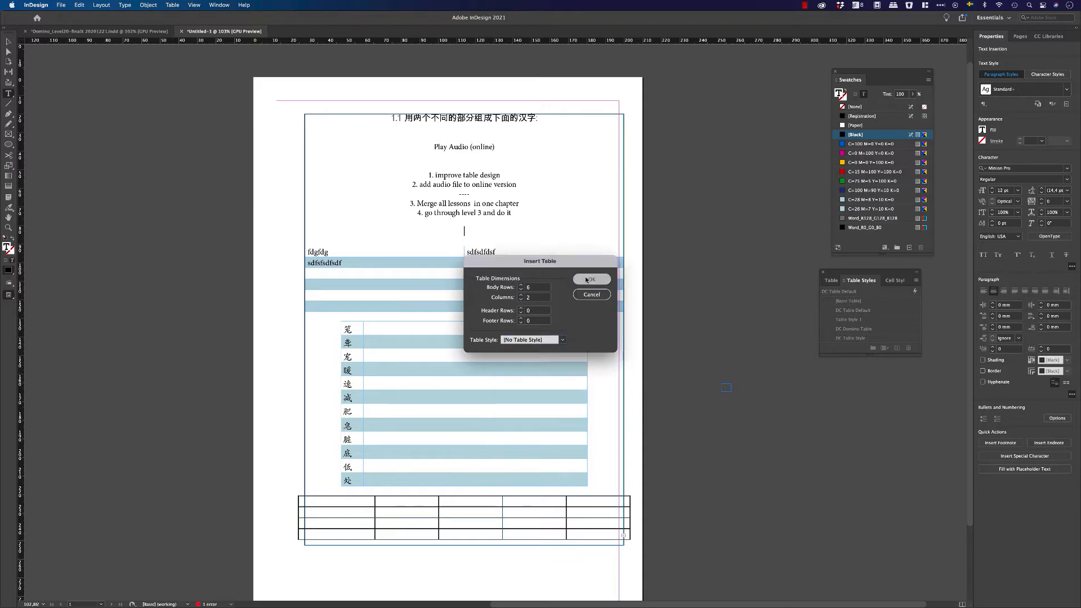
key("Return")
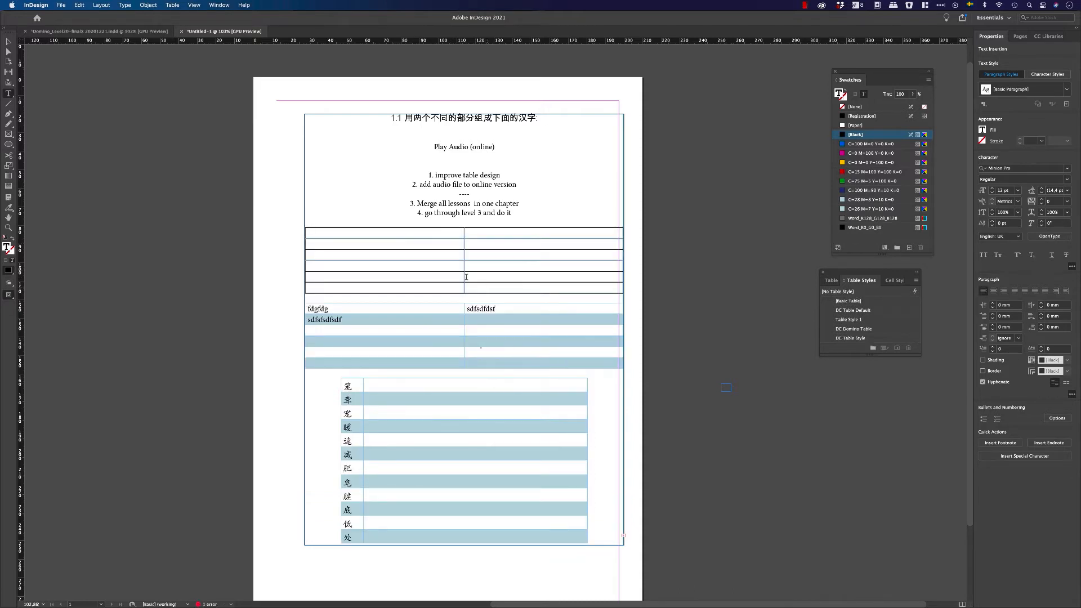
Set the row strokes of the new unstyled table to the Custom Row alternating pattern with a live preview.
left_click_drag(485, 283, 410, 236)
right_click(410, 236)
mouse_move(437, 242)
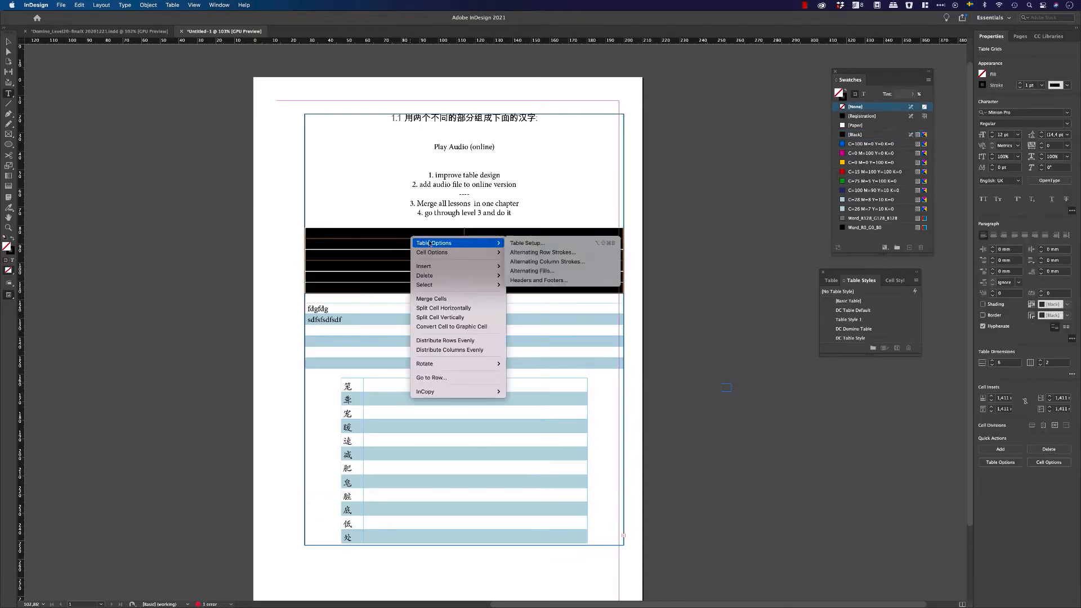
left_click(552, 243)
left_click_drag(636, 245, 509, 316)
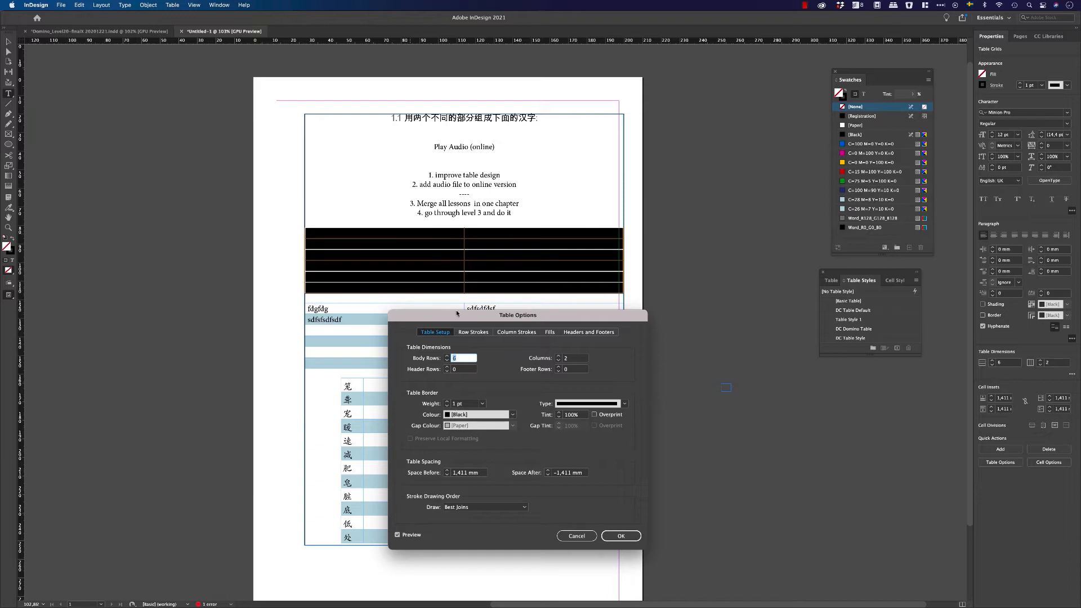
left_click(473, 332)
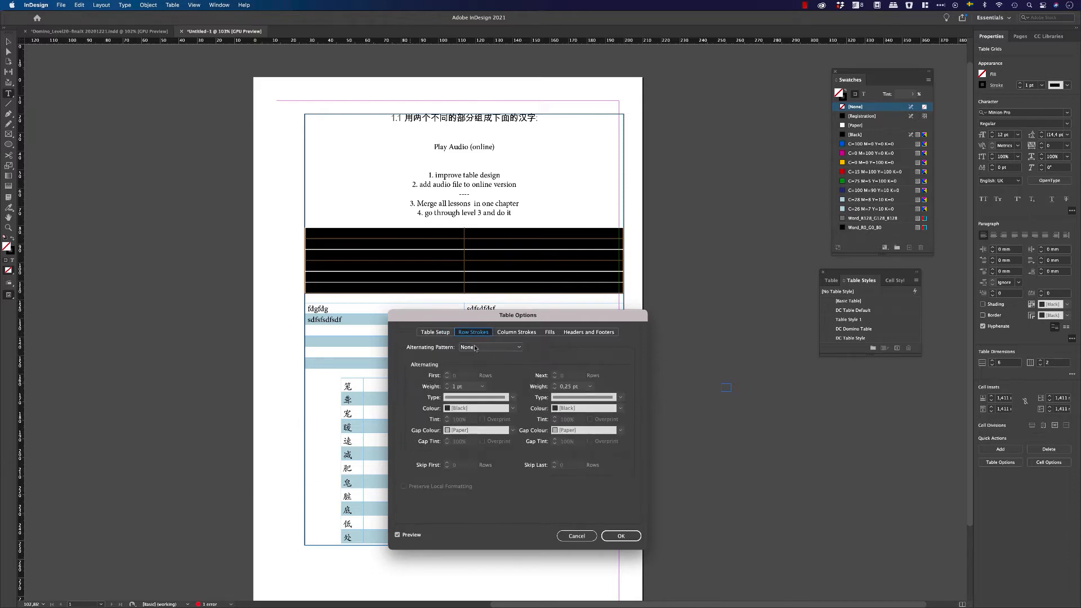
left_click(475, 348)
left_click(484, 391)
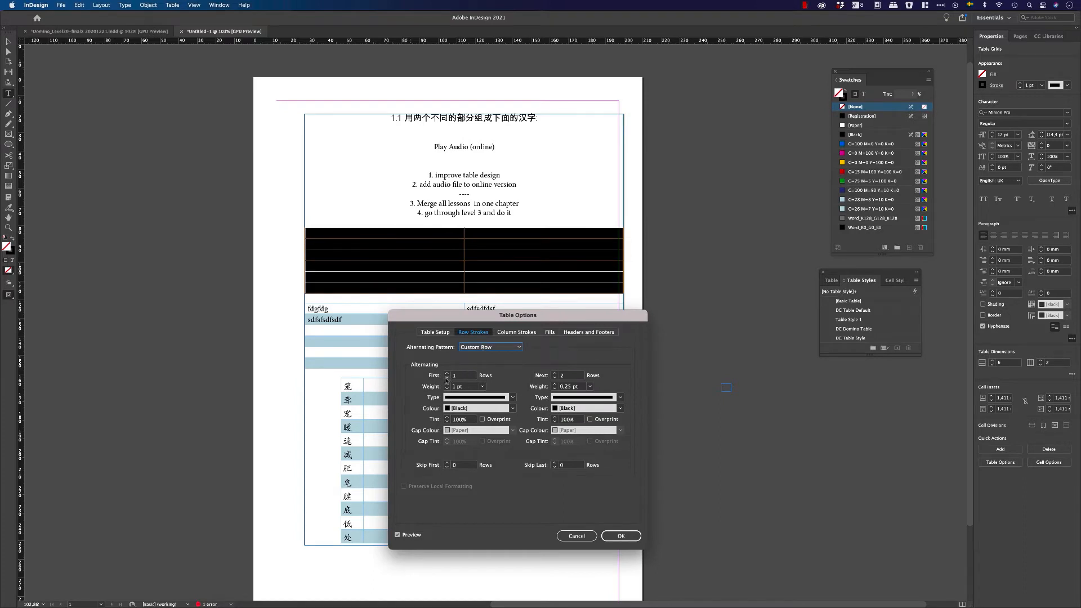
Set the colour of both alternating row strokes to [None].
left_click(513, 397)
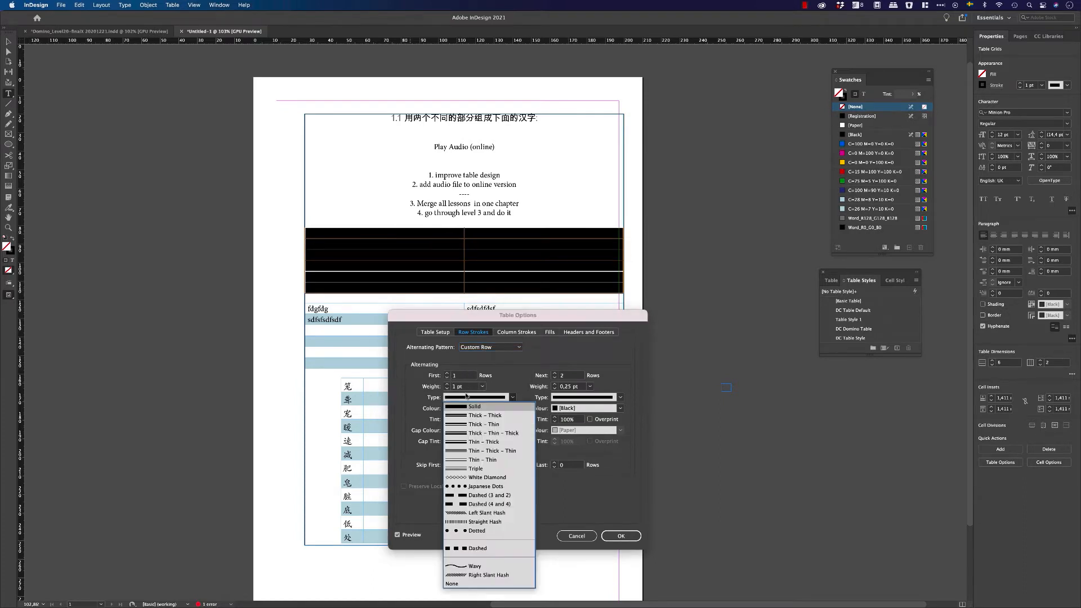
left_click(478, 408)
left_click(476, 418)
left_click(620, 408)
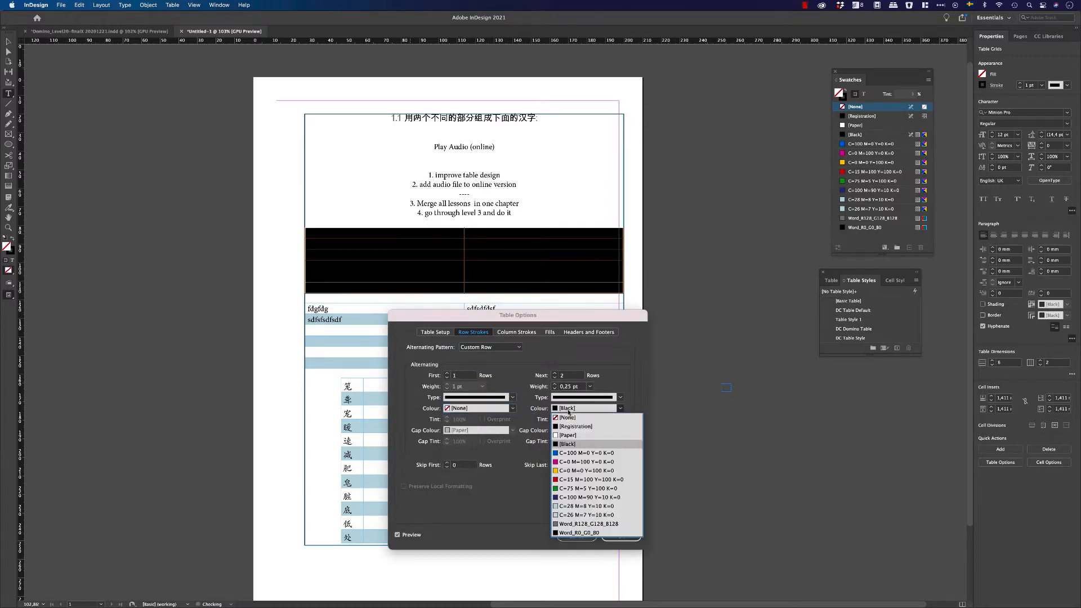
left_click(574, 420)
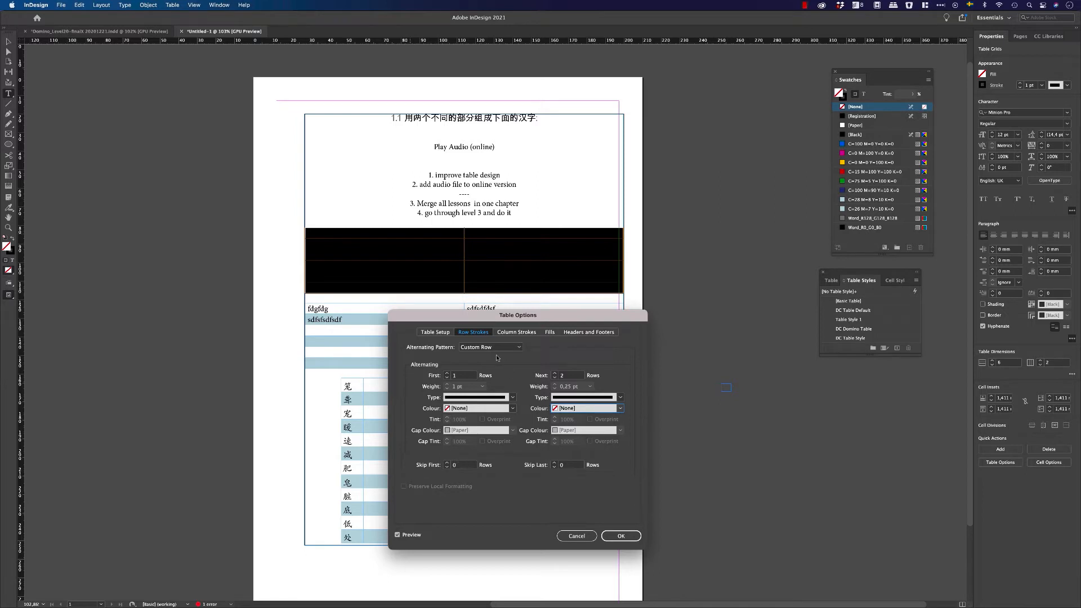
Set the table's column strokes to the Custom Column pattern, with both alternating strokes at 0 pt weight and colour [None].
left_click(510, 332)
left_click(483, 347)
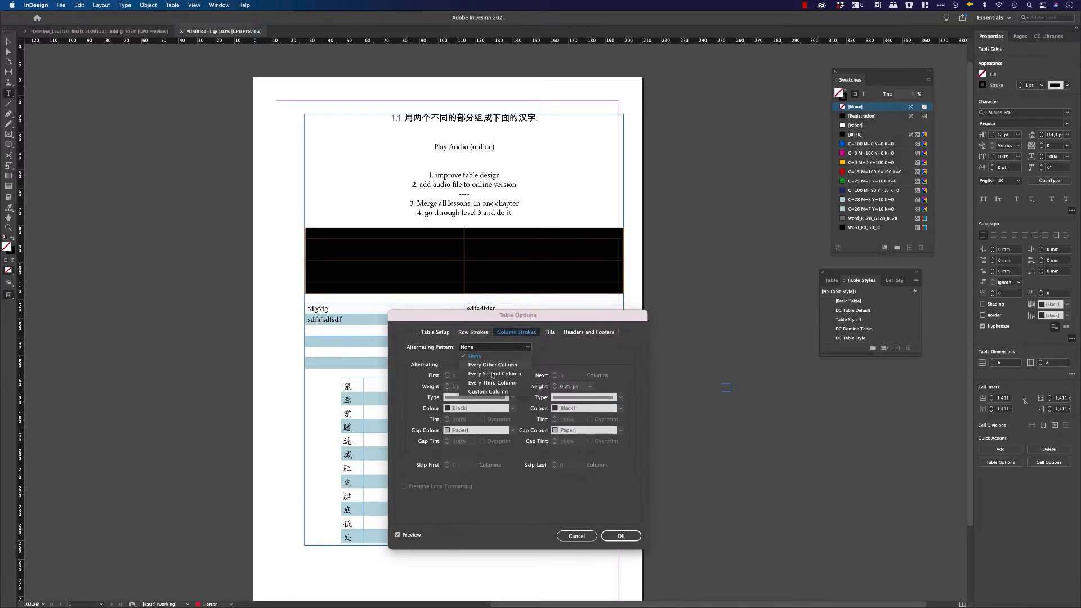
left_click(493, 396)
left_click(447, 388)
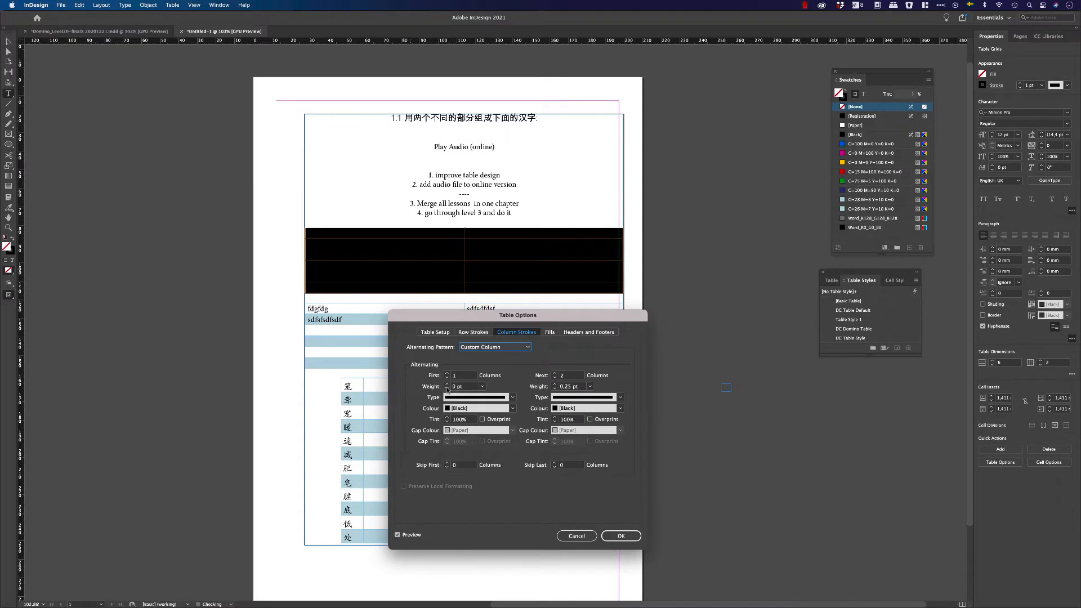
left_click(554, 388)
left_click(513, 408)
left_click(459, 417)
left_click(620, 408)
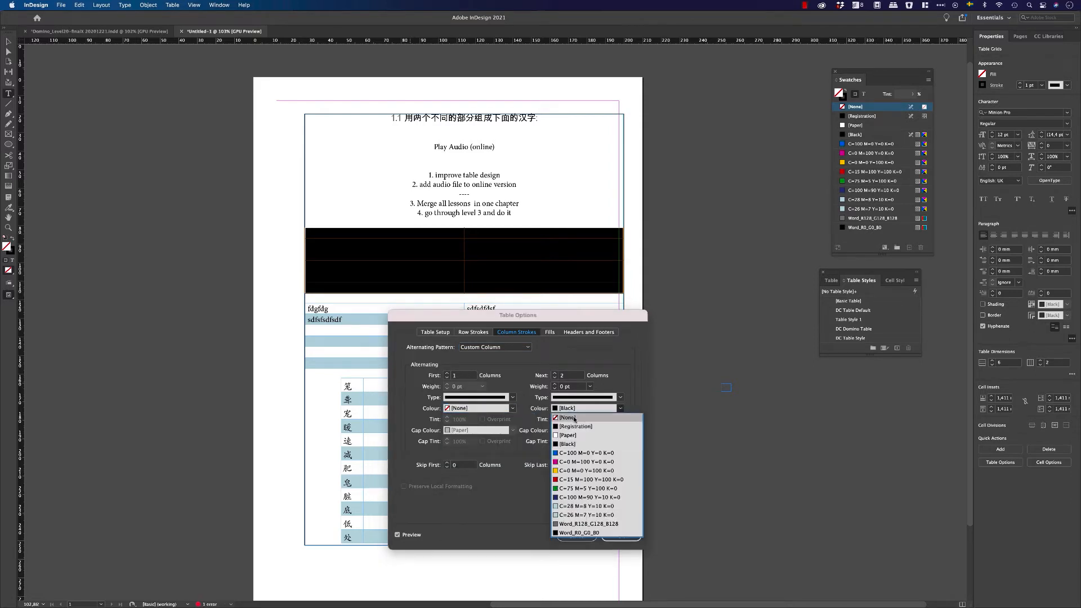
left_click(569, 417)
Set the table's alternating fills to Every Other Row, with the first colour [None] and the next colour C=26 M=7 Y=10 K=0.
left_click(550, 332)
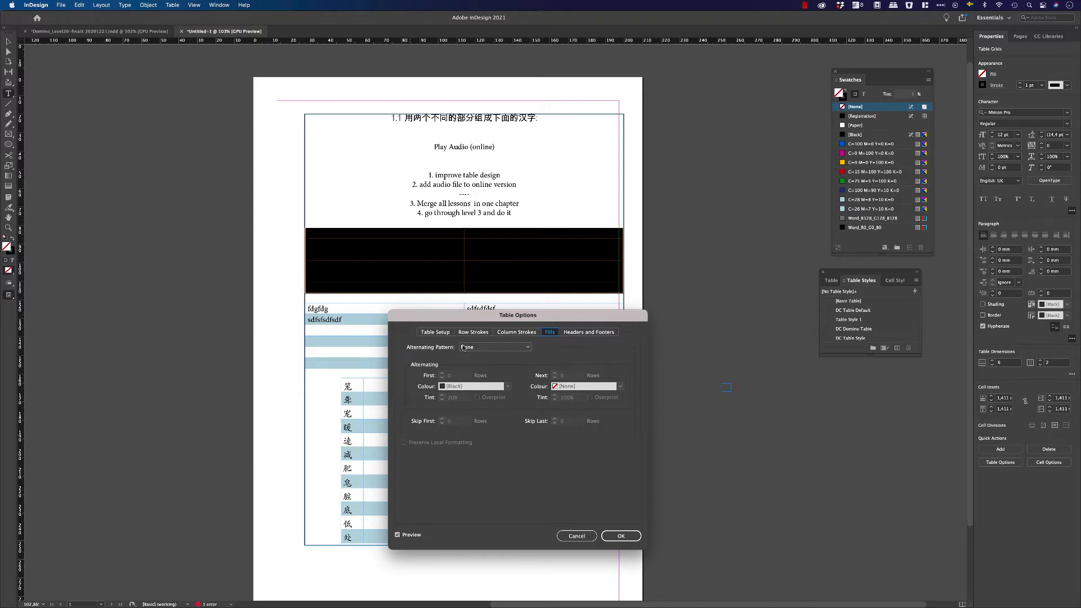
left_click(495, 347)
left_click(489, 365)
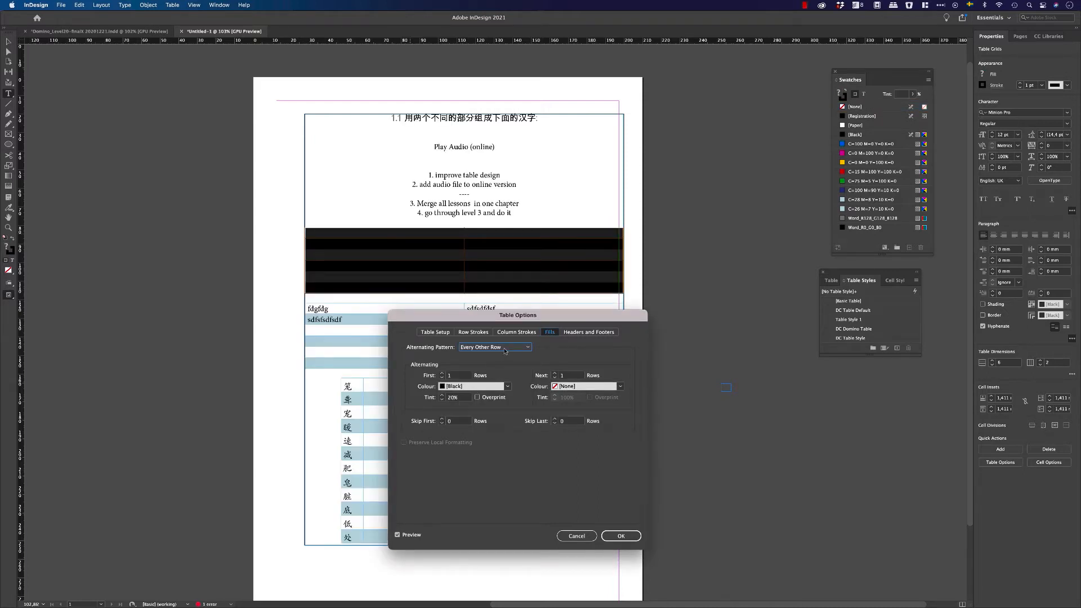
left_click(456, 389)
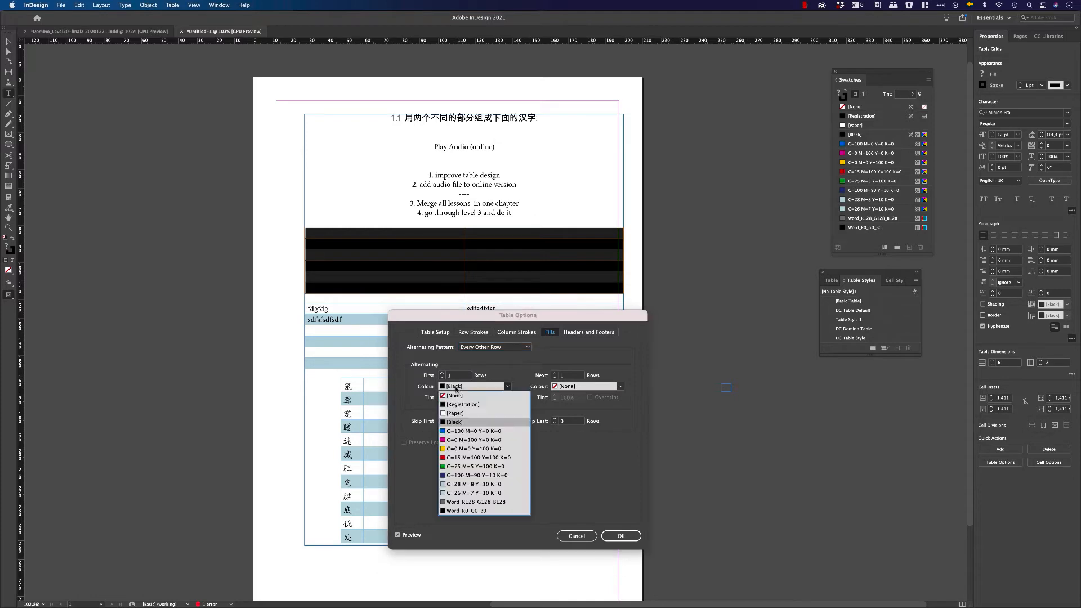
left_click(458, 387)
left_click(554, 388)
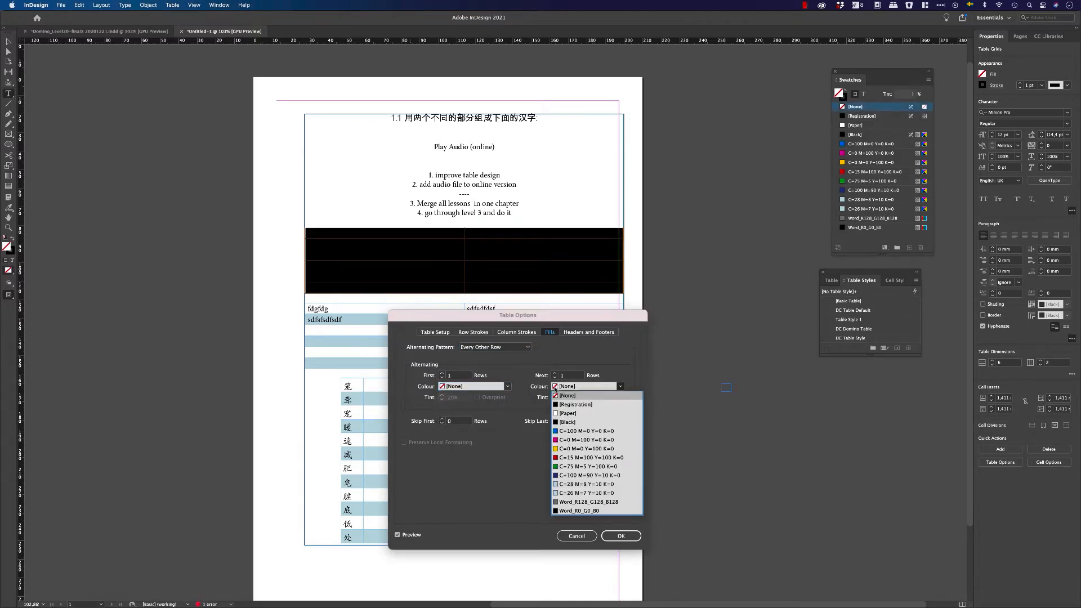
left_click(518, 385)
left_click(569, 387)
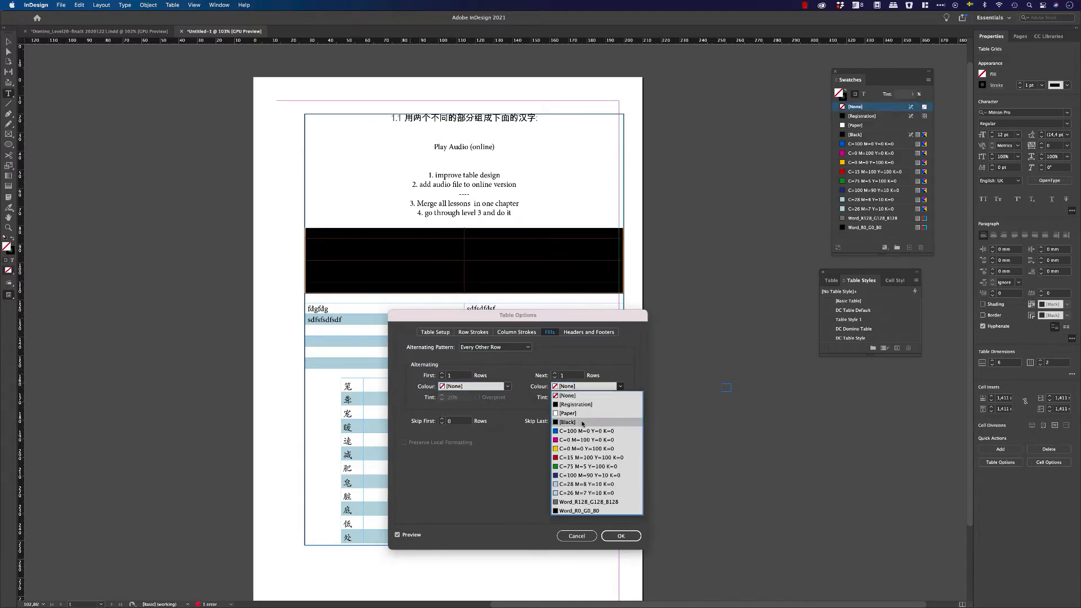
left_click(585, 493)
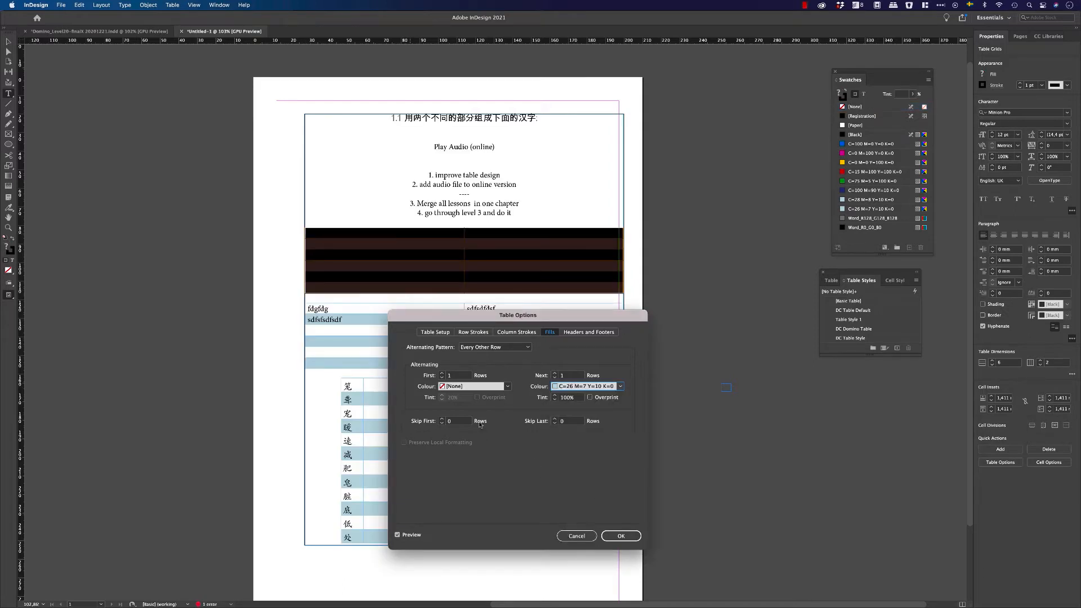
Set the table border colour to [None] and apply the table options.
left_click(589, 332)
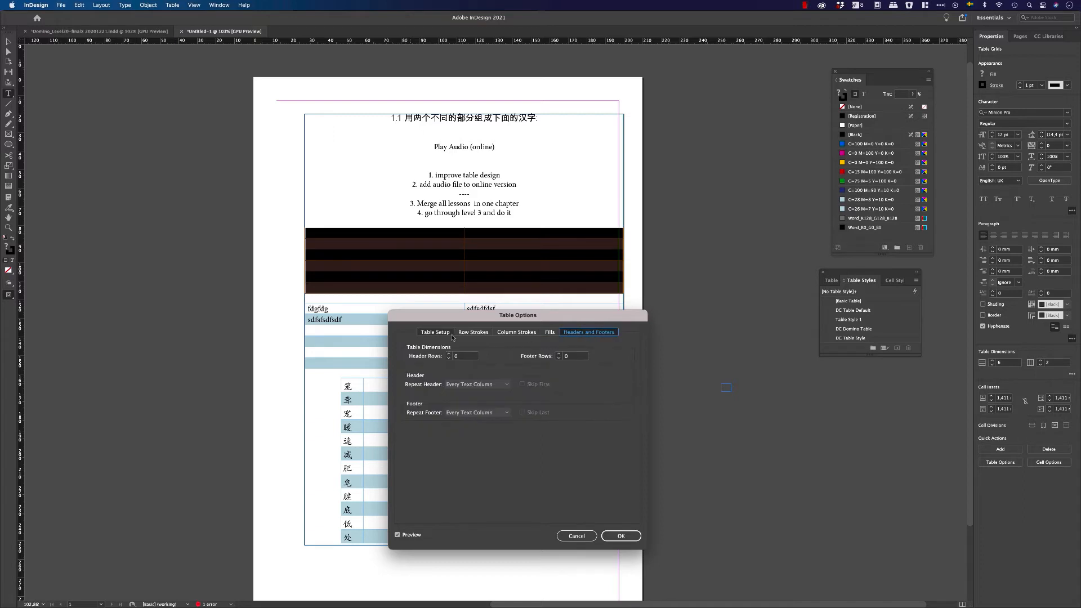
left_click(437, 333)
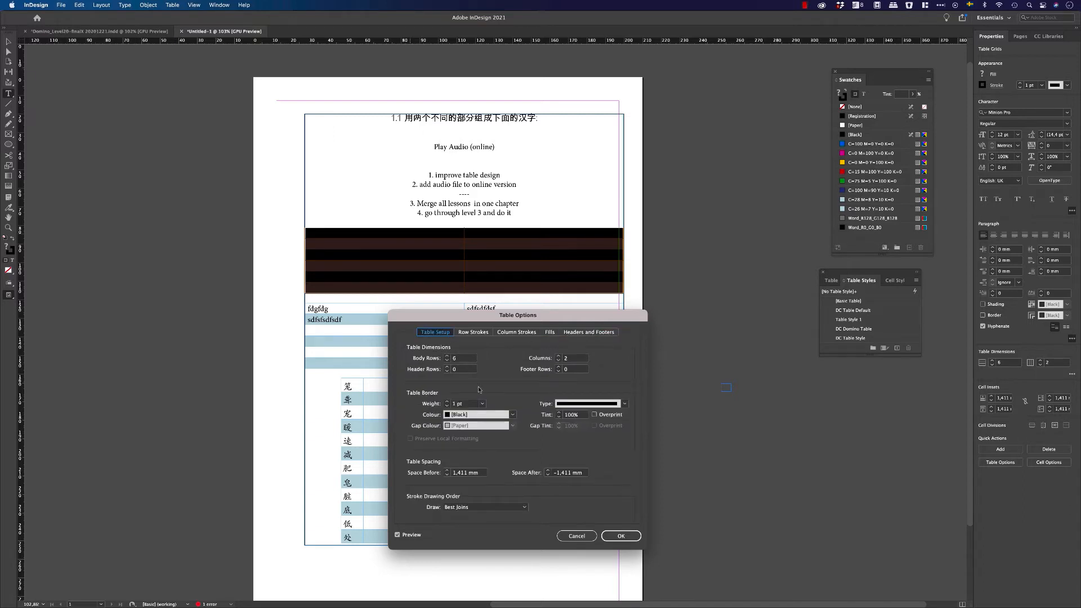
left_click(513, 414)
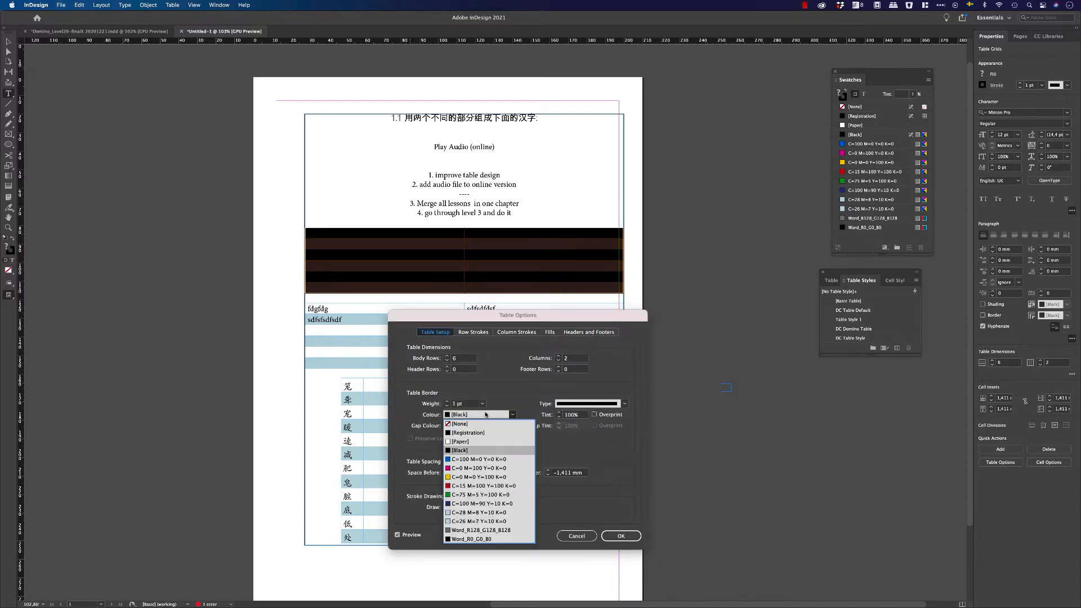
left_click(467, 426)
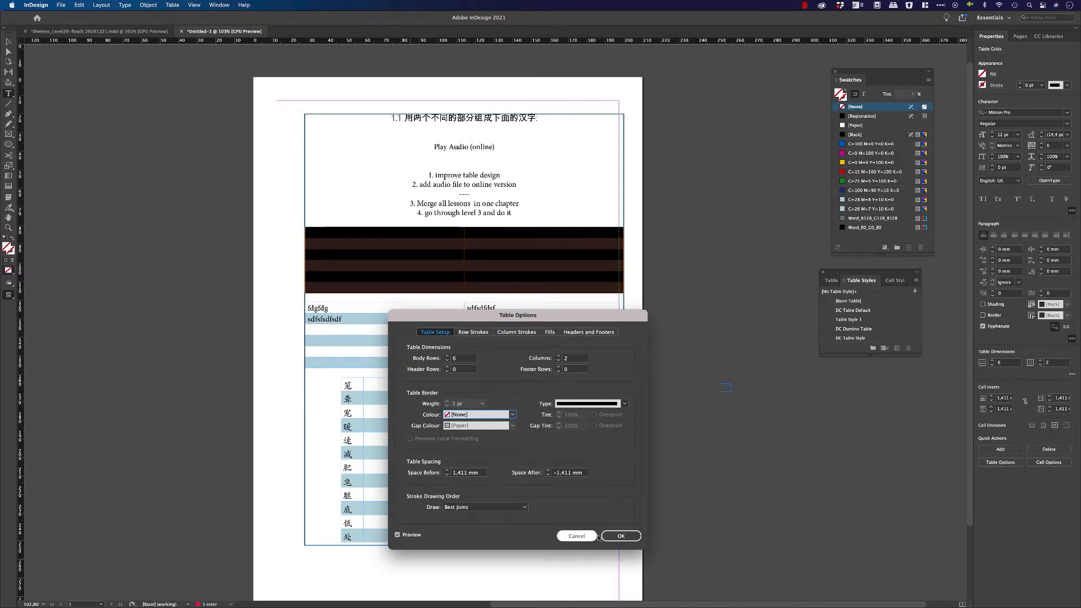
left_click(621, 536)
left_click_drag(490, 281, 401, 235)
right_click(404, 246)
mouse_move(426, 251)
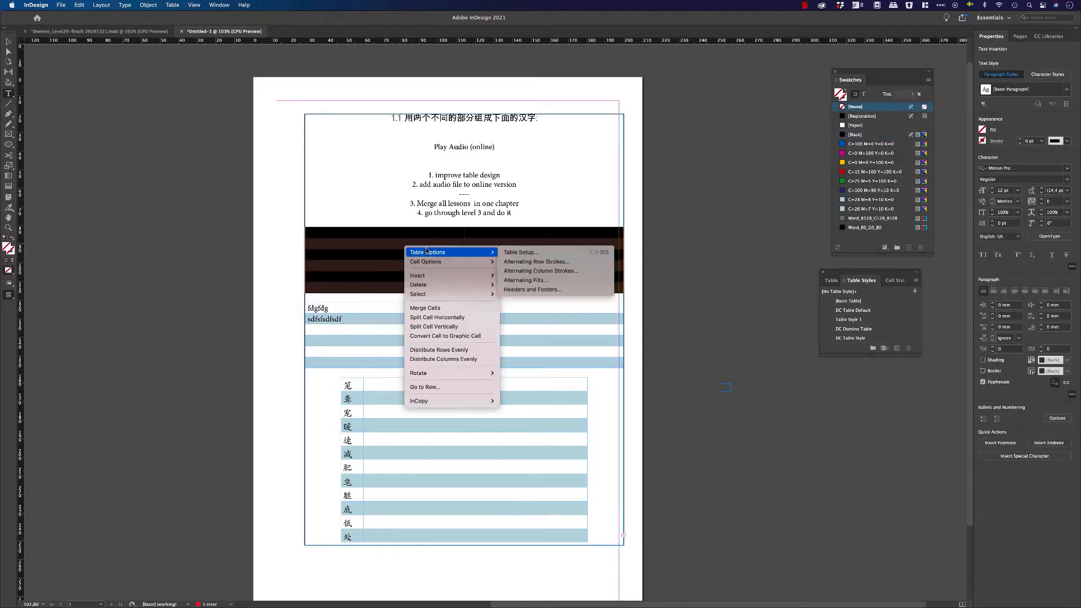
left_click(355, 241)
left_click(382, 242)
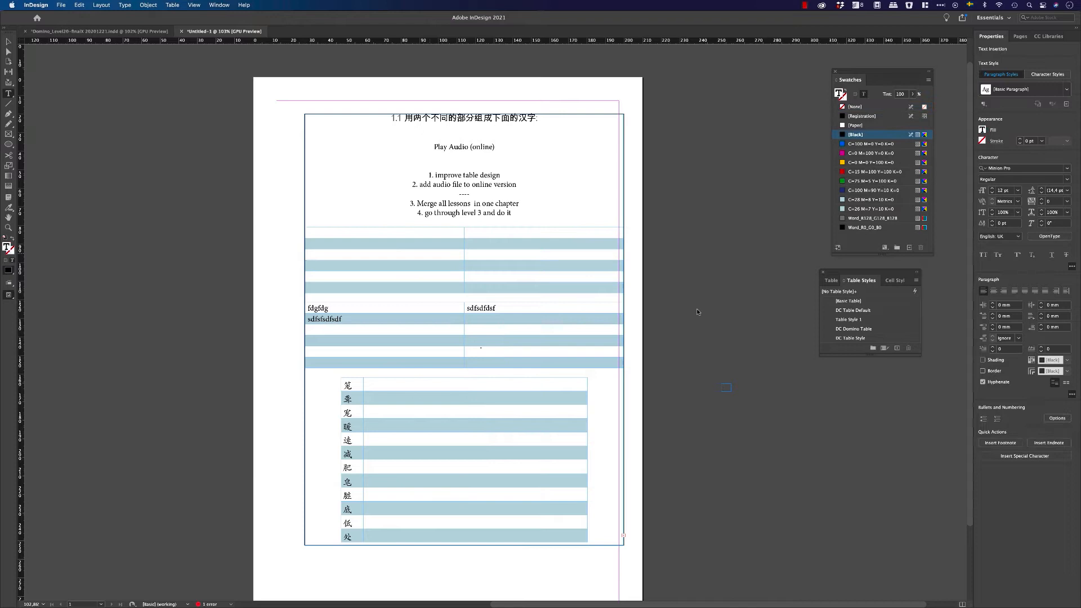
Create new table styles from the formatted table below the notes, up to Table Style 5.
left_click(897, 349)
left_click_drag(599, 283, 597, 264)
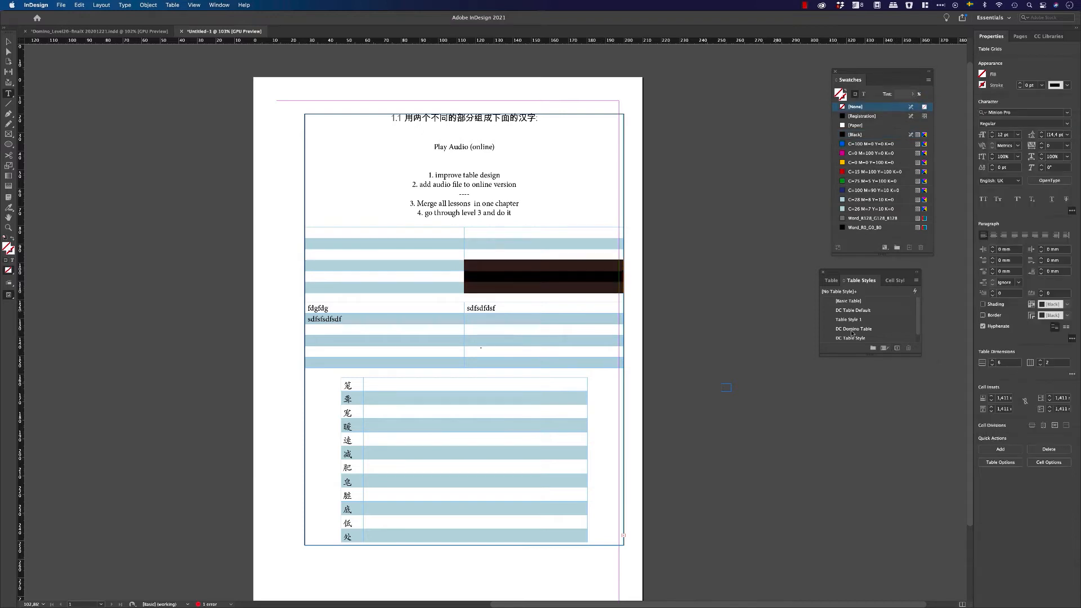
left_click(897, 349)
left_click(898, 348)
left_click(898, 349)
Rename Table Style 5 to MAIN STYLE and increase its Space Before in the table setup.
double_click(859, 339)
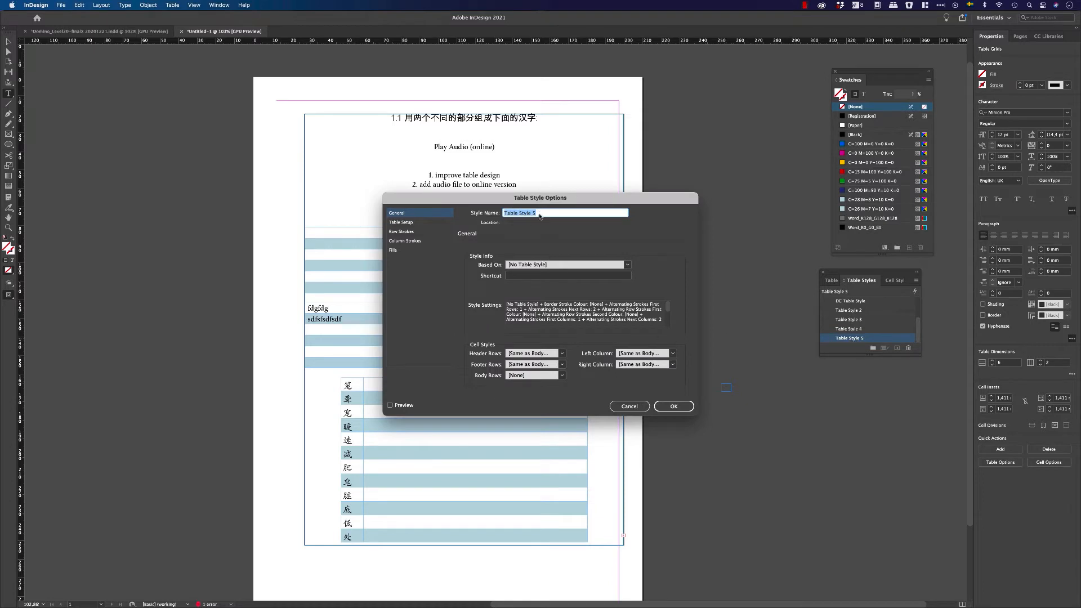
type("MAIN STYLE")
left_click(420, 233)
left_click(421, 227)
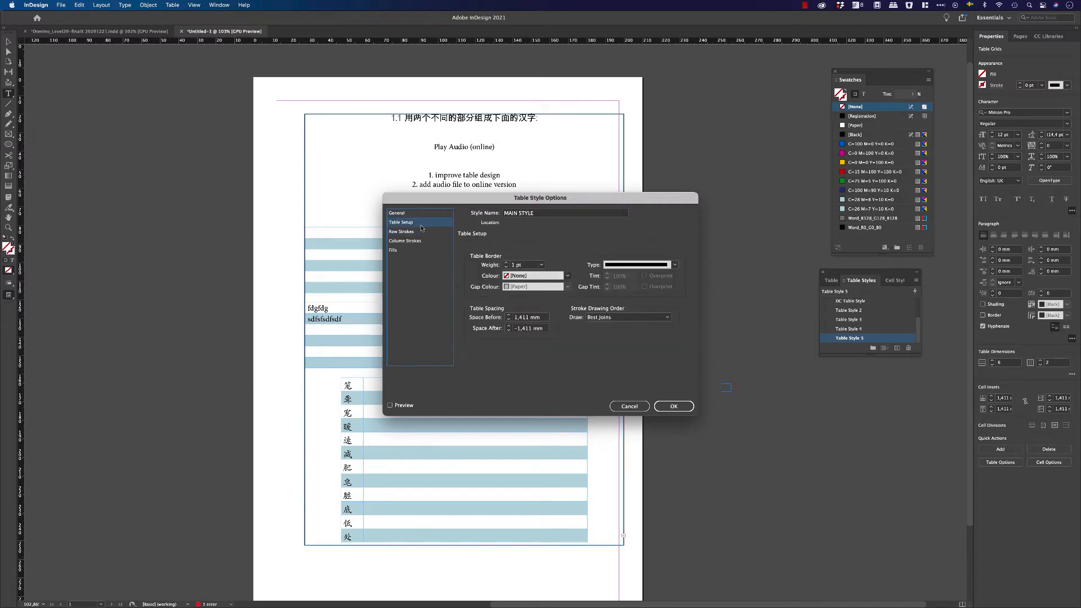
left_click(508, 316)
left_click(674, 406)
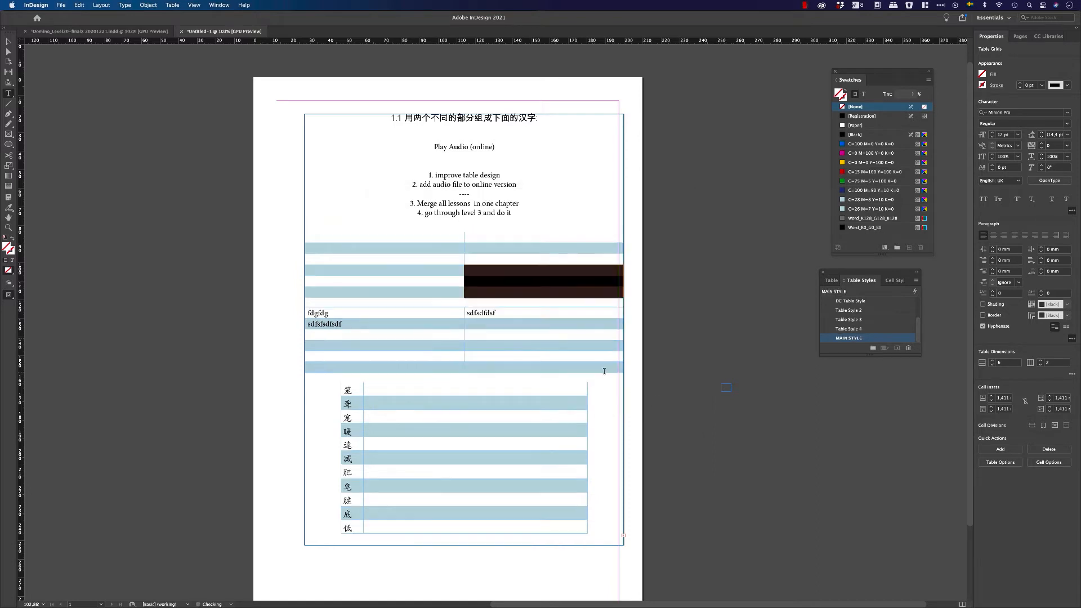
Undo the last table style changes and place the text cursor in the new table.
left_click(484, 280)
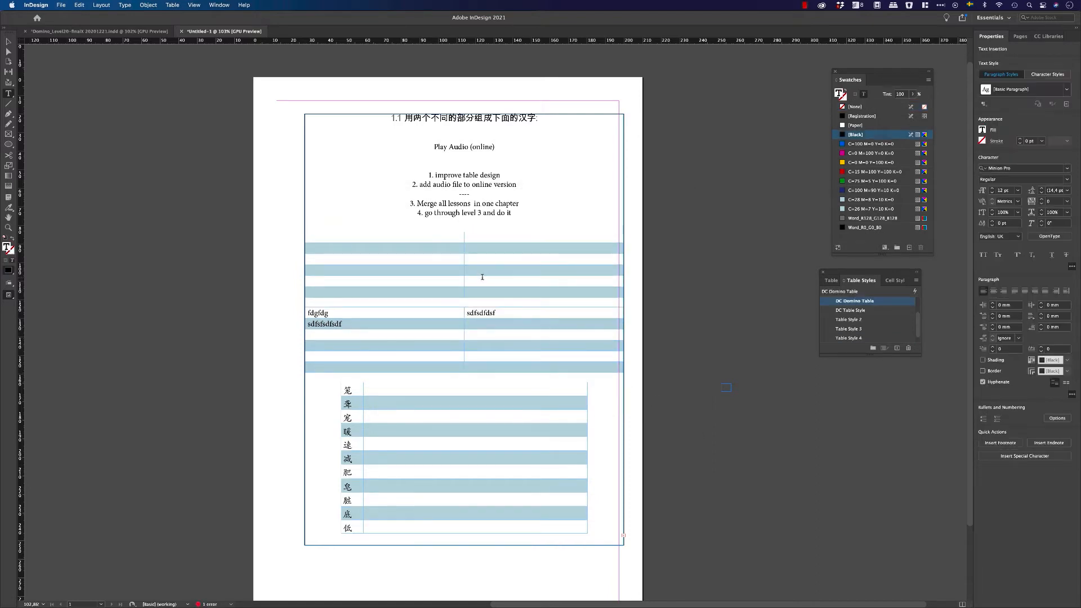
key("super+z")
left_click(495, 287)
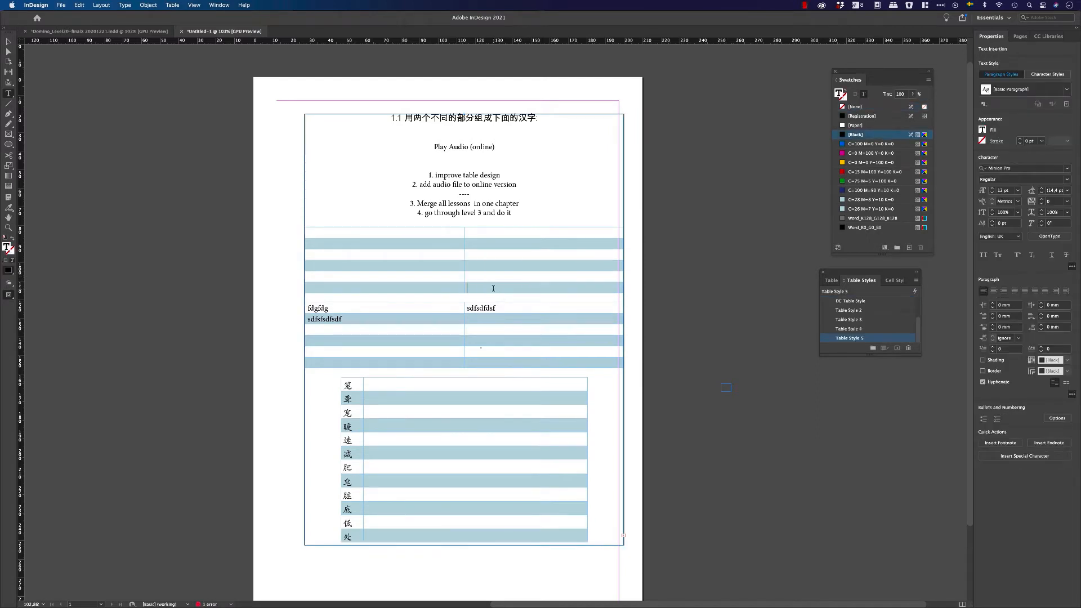
Delete all the older tables below the newly formatted striped table.
left_click_drag(597, 446, 571, 488)
key("BackSpace")
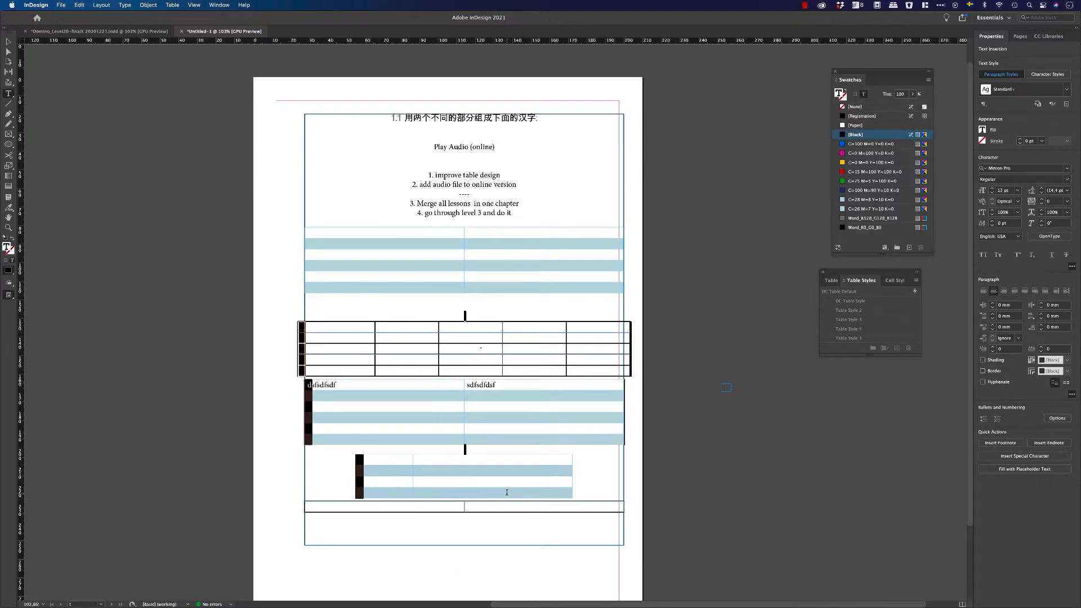
key("BackSpace")
key("BackSpace")
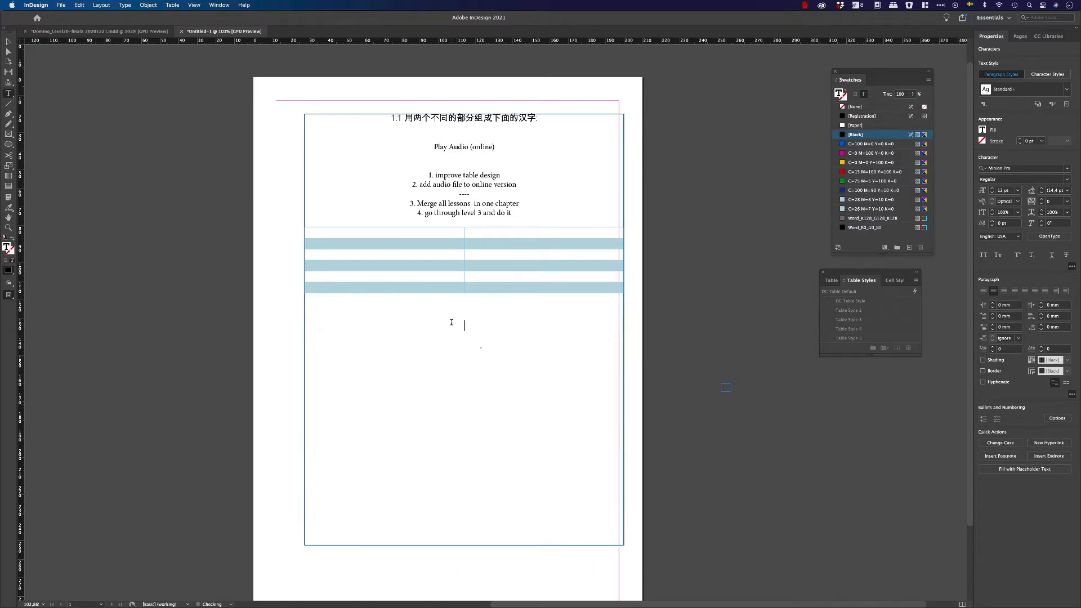
Try Space Before values of 2 mm and 1 mm for the striped table with a live preview.
mouse_move(441, 233)
left_mouse_down()
mouse_move(488, 278)
mouse_move(432, 241)
left_mouse_up()
right_click(430, 236)
mouse_move(453, 244)
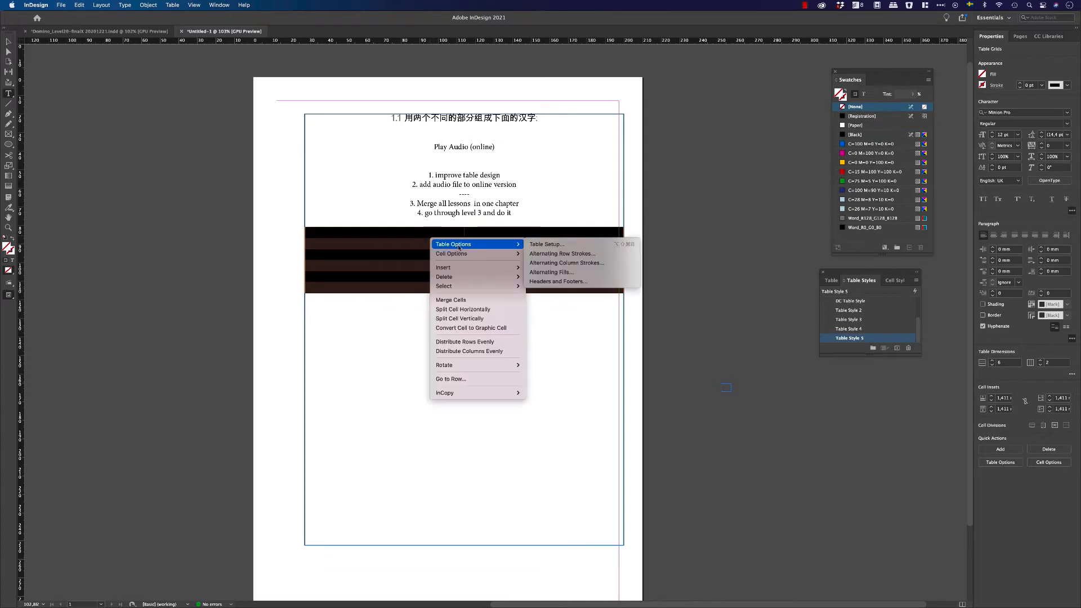
left_click(556, 245)
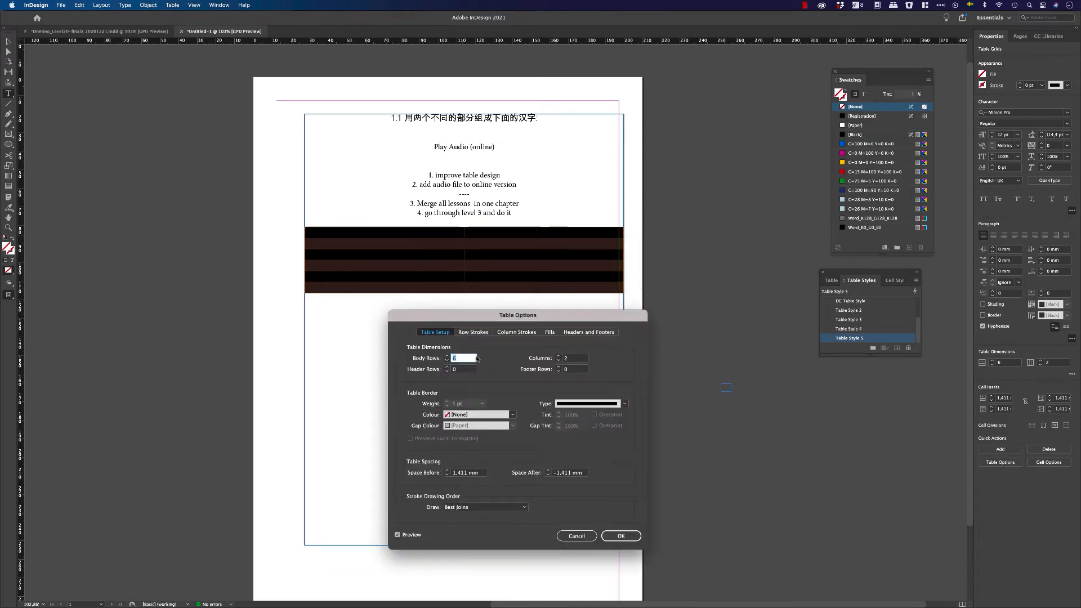
left_click(446, 471)
left_click(447, 471)
left_click(447, 476)
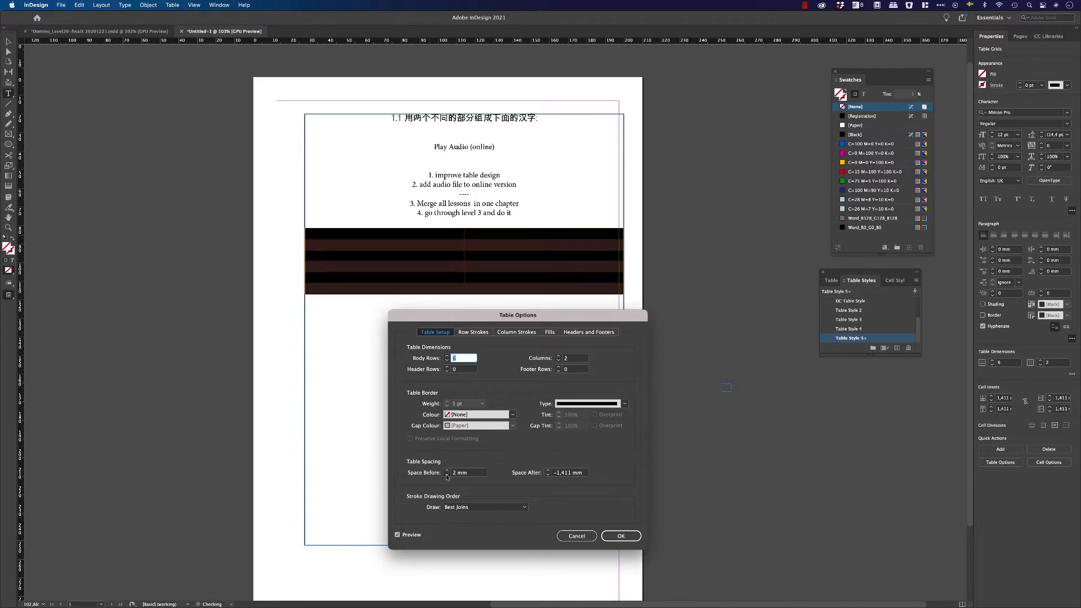
left_click(447, 476)
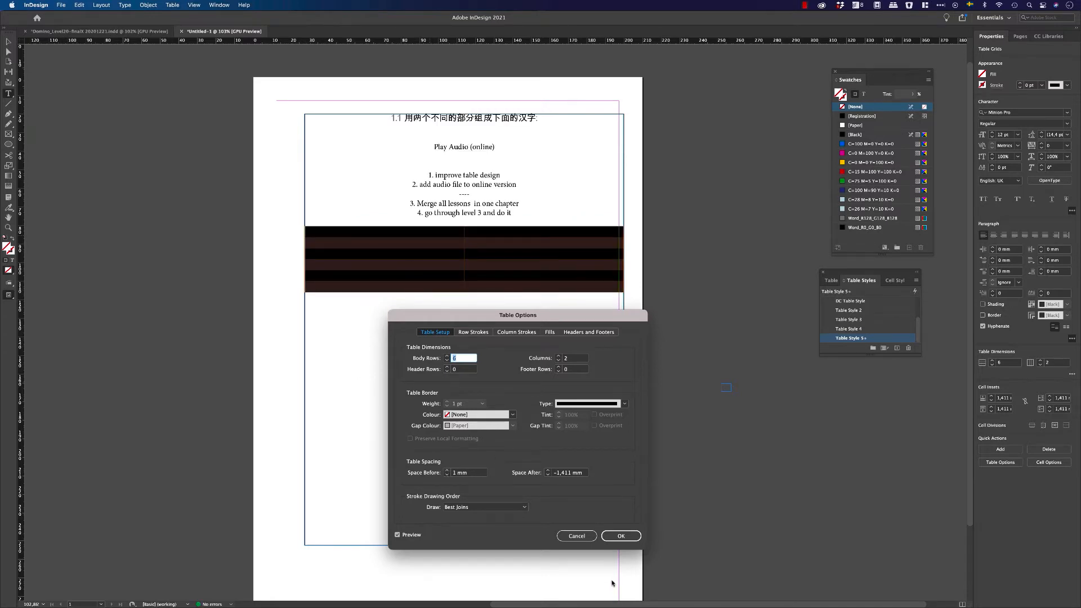
left_click(577, 536)
left_click(423, 245)
right_click(423, 244)
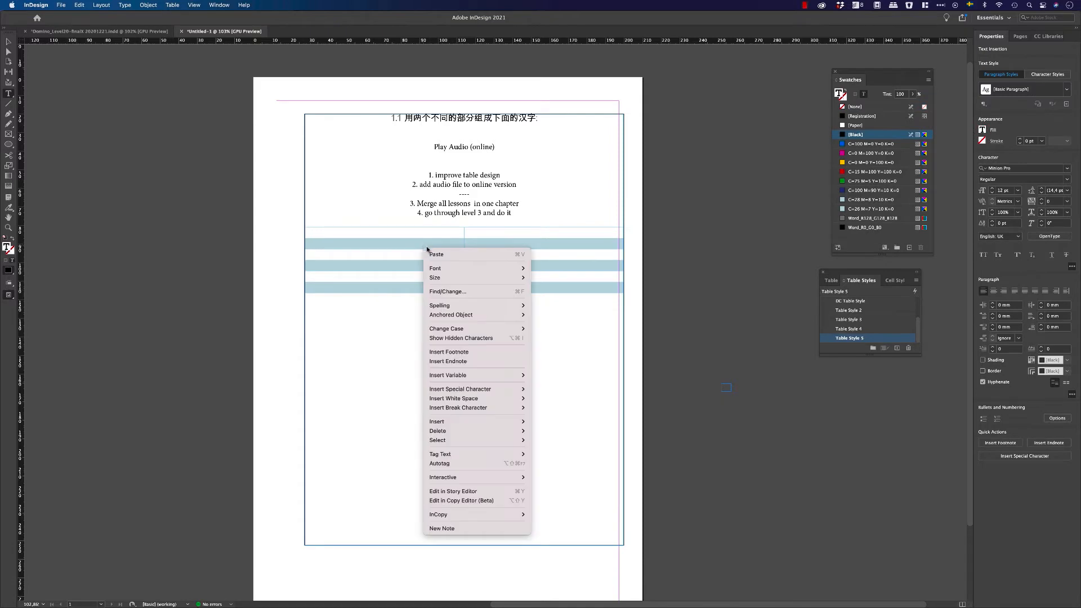
key("Escape")
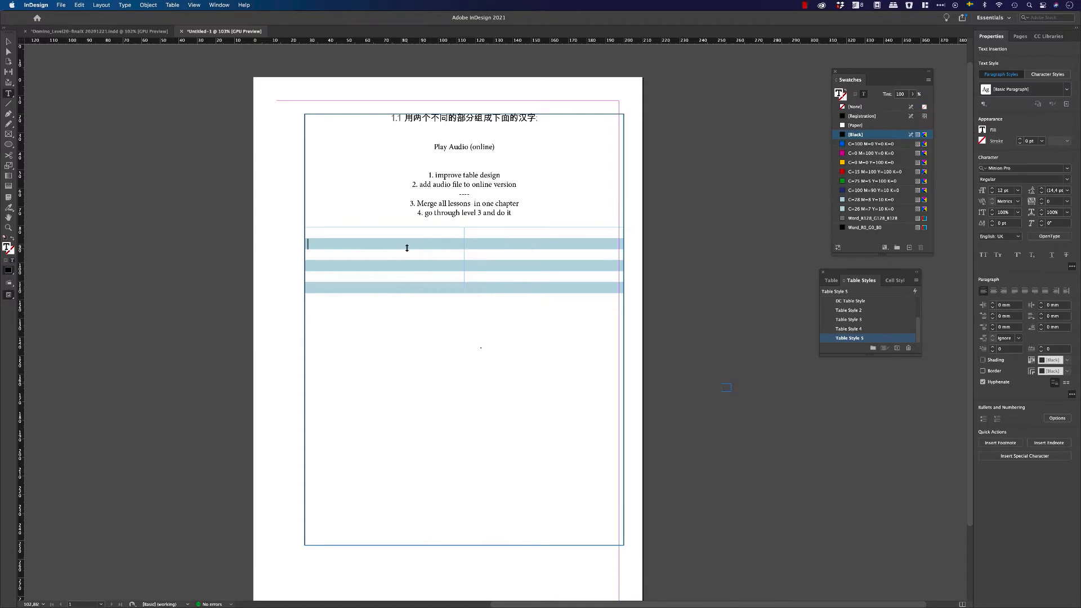
Reopen the striped table's setup and try its Space Before at 4 mm and at 1 mm.
left_click(173, 4)
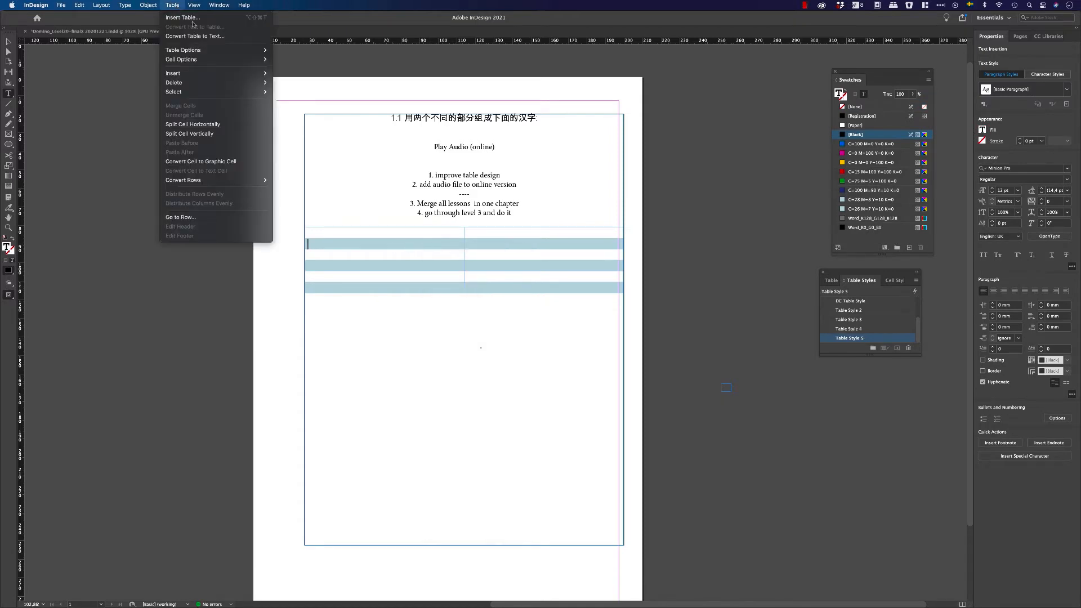
mouse_move(186, 50)
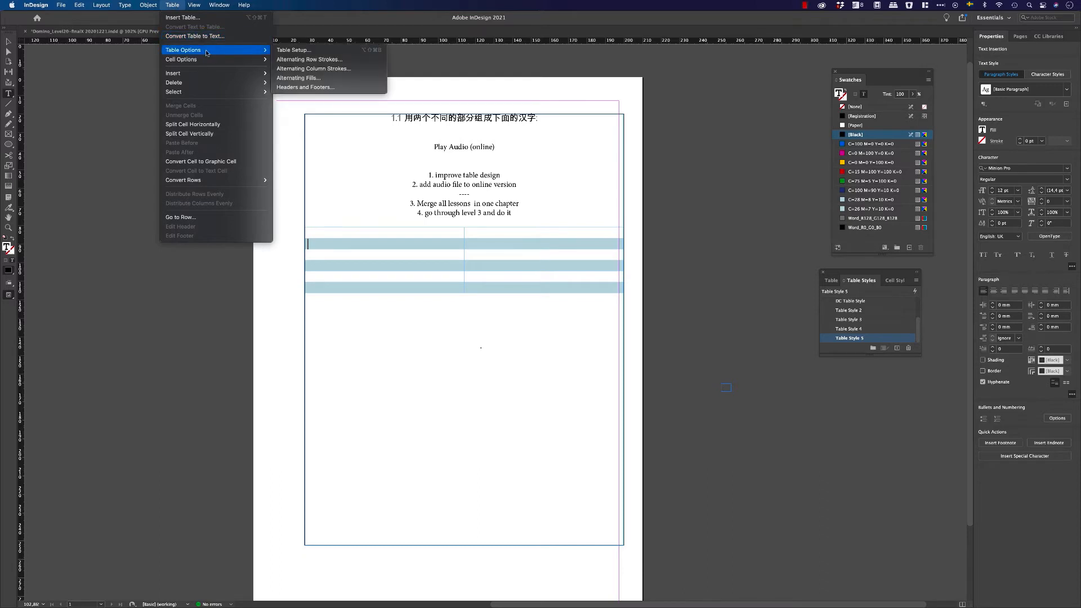
left_click(300, 50)
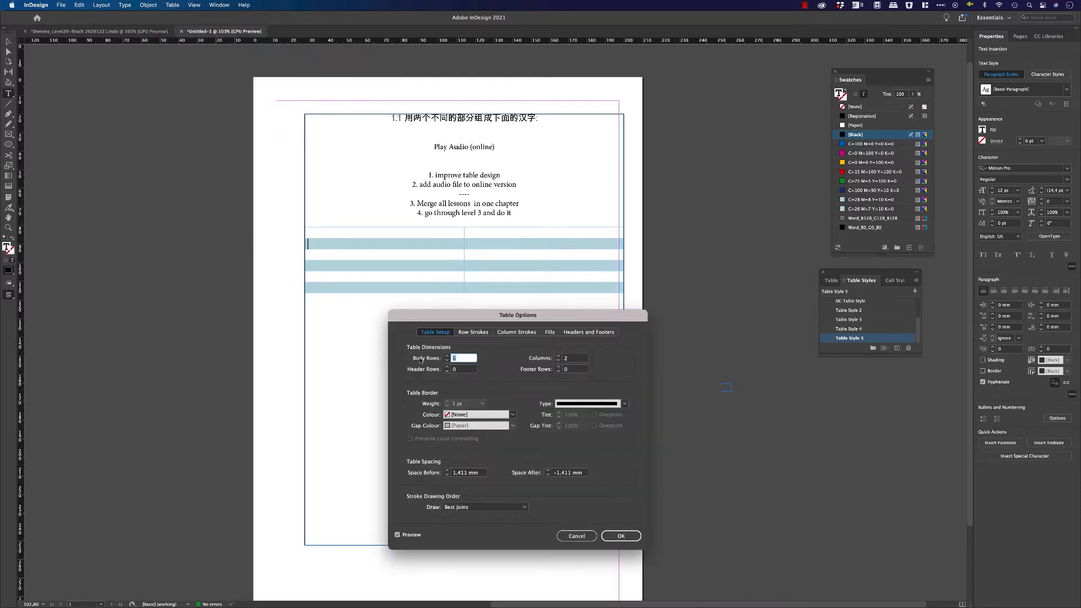
left_click(447, 470)
left_click(447, 470)
left_click(446, 471)
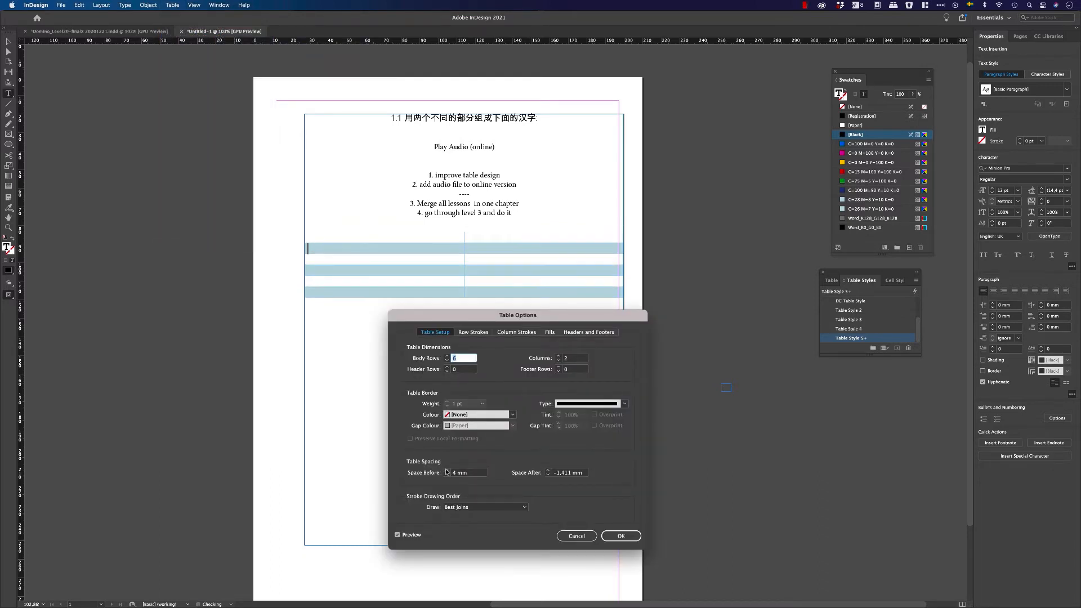
left_click(446, 476)
left_click(446, 476)
left_click(447, 476)
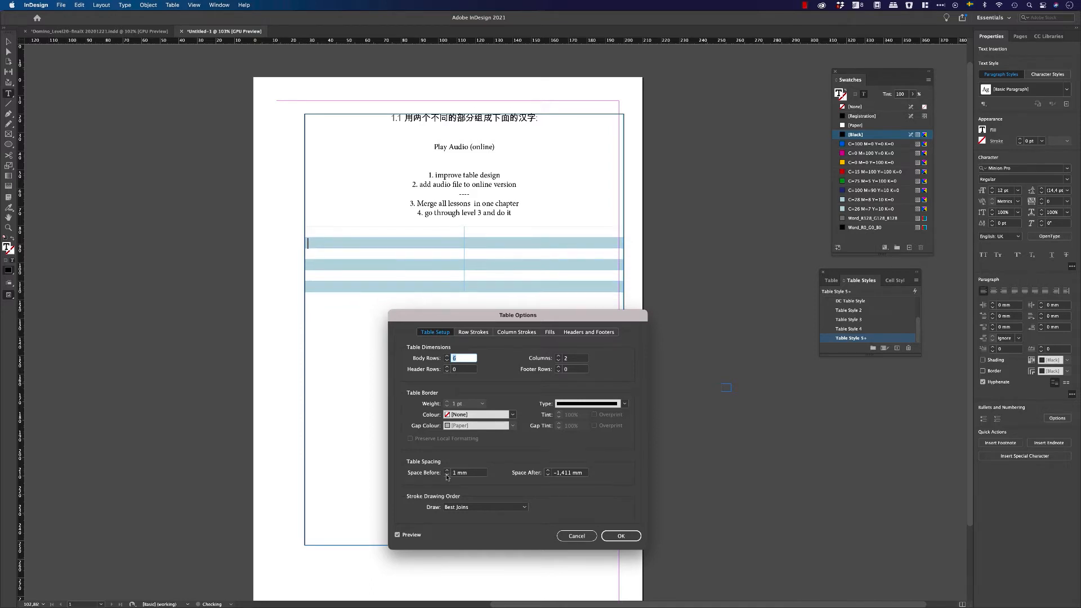
Try the table's Space After at 1 mm and examine the stroke drawing order options.
left_click(548, 470)
left_click(548, 471)
left_click(548, 475)
left_click(548, 476)
left_click(483, 508)
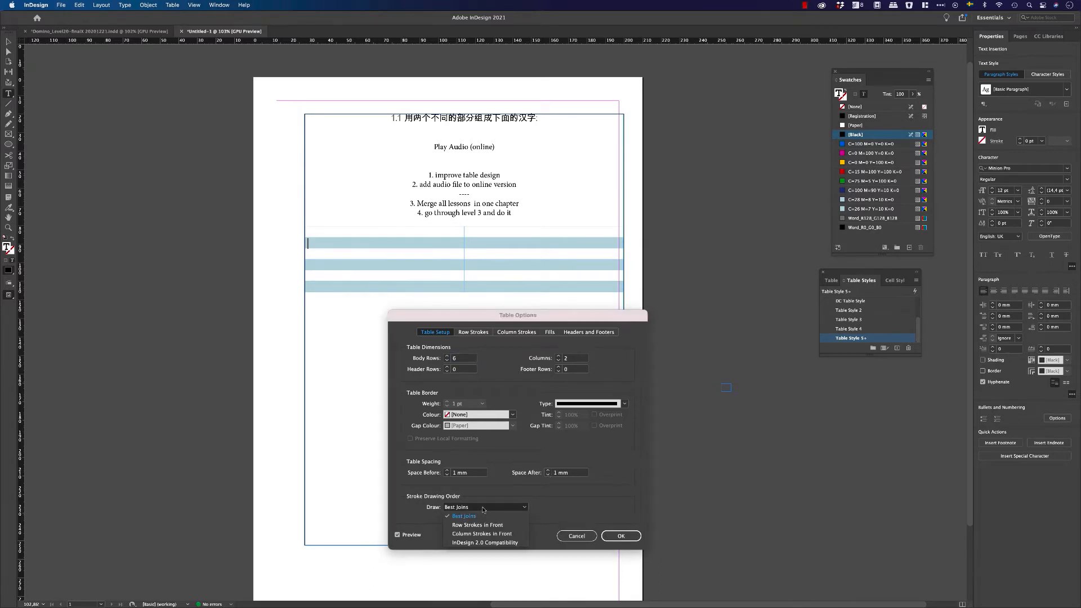
left_click(483, 509)
left_click(574, 541)
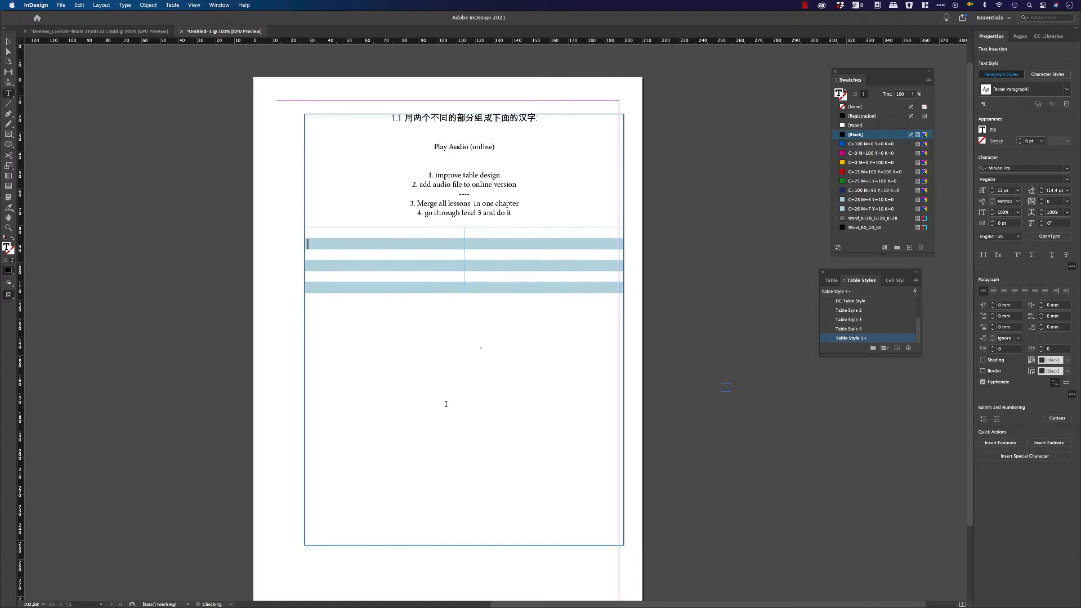
left_click_drag(417, 232, 534, 277)
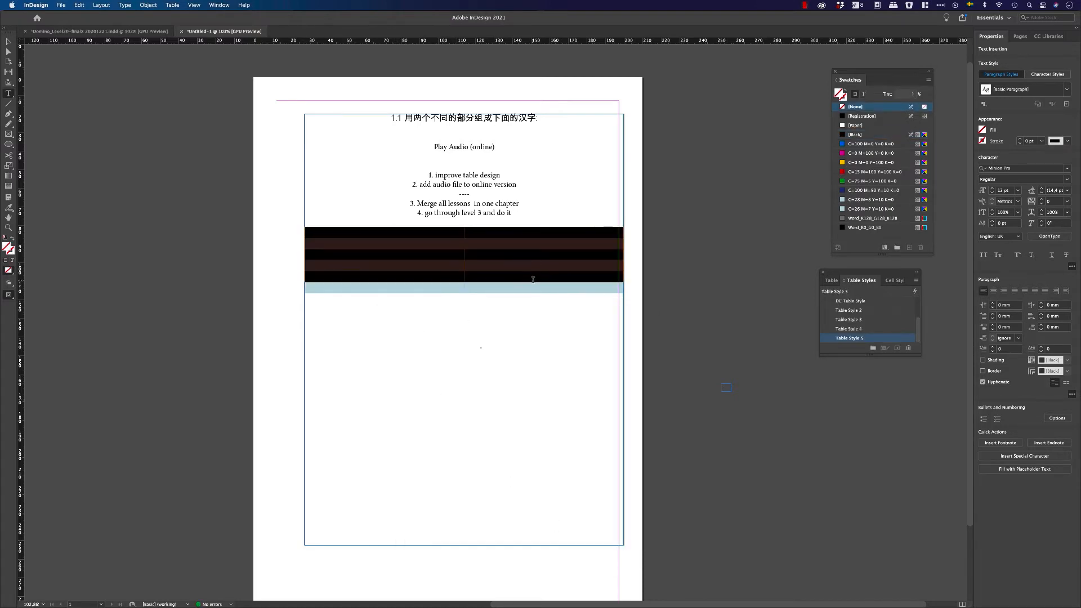
left_click(514, 343)
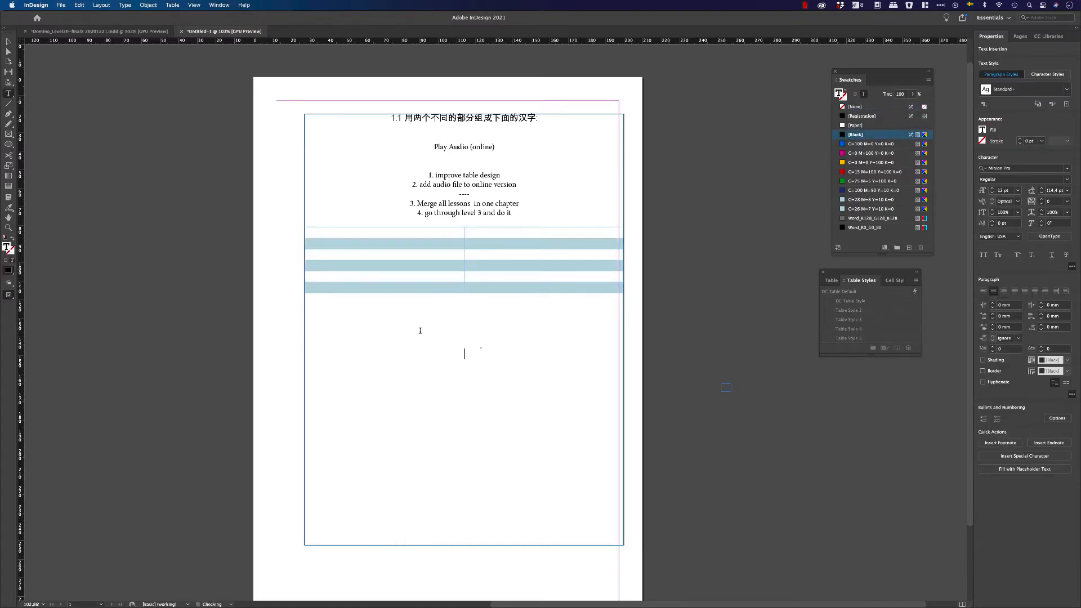
Insert a table with 6 body rows and 2 columns in Table Style 5 below the existing striped table.
left_click(172, 5)
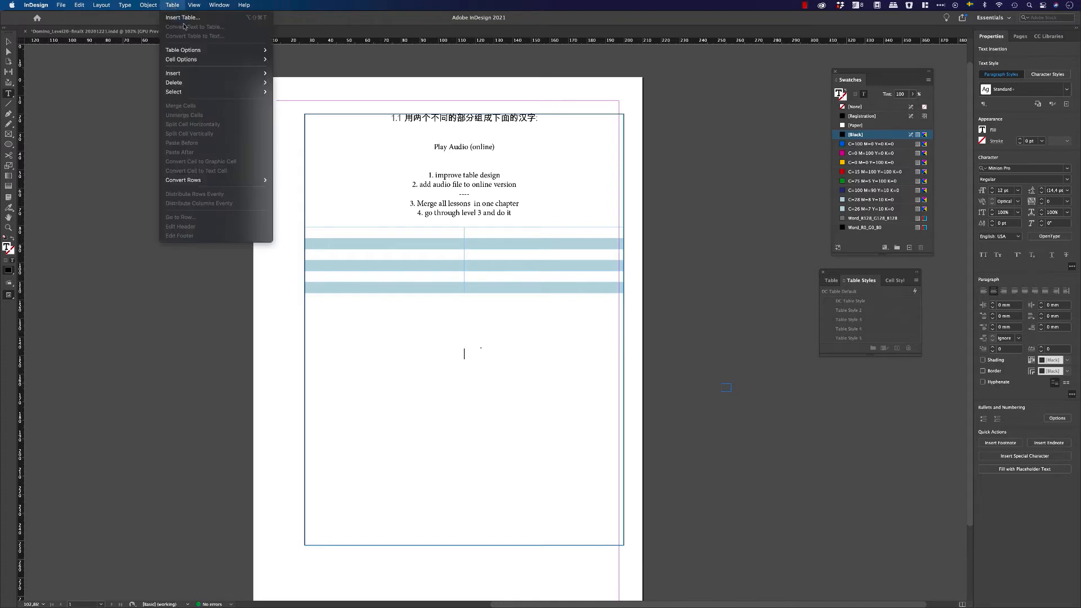
left_click(183, 18)
left_click(536, 340)
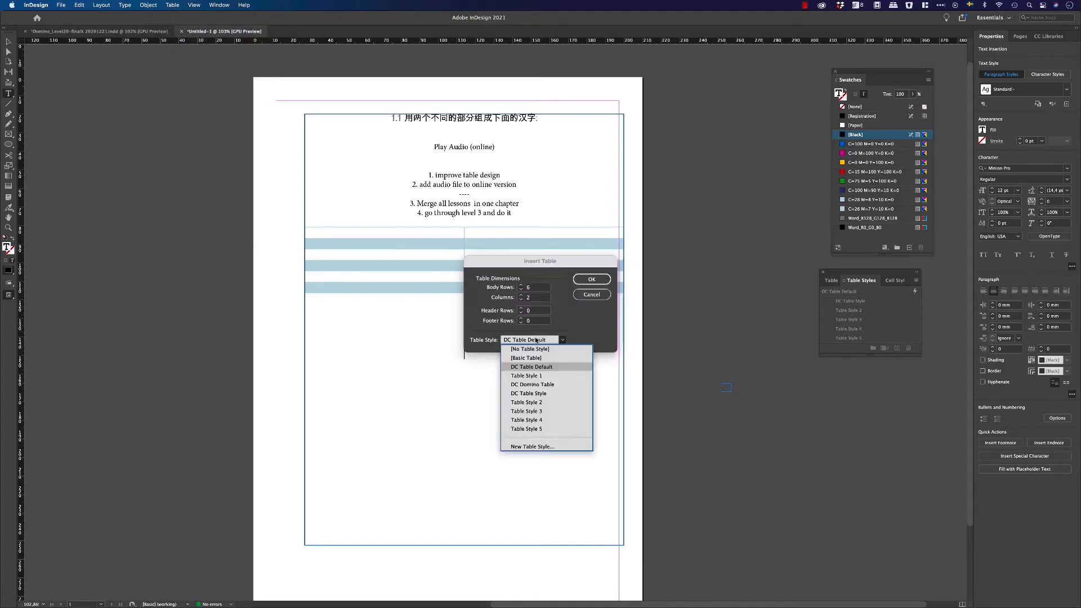
left_click(553, 428)
left_click(608, 279)
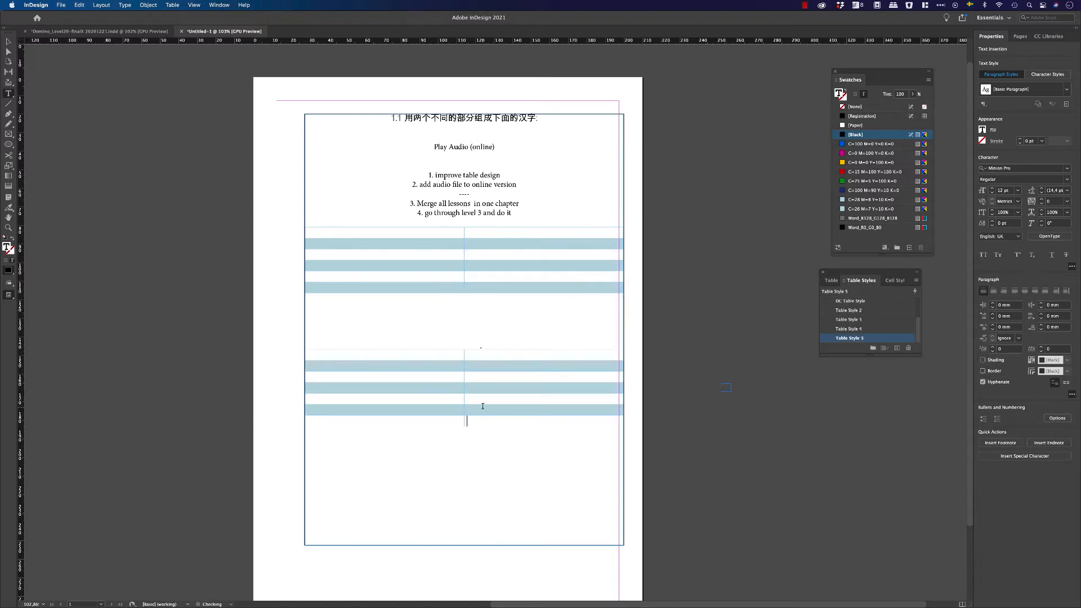
Add more rows to the end of the new table and fill its first row with "sdfsdgfd" and "dfgdfgdf".
key("Tab")
key("Tab")
key("Tab")
key("Tab")
key("Tab")
key("Tab")
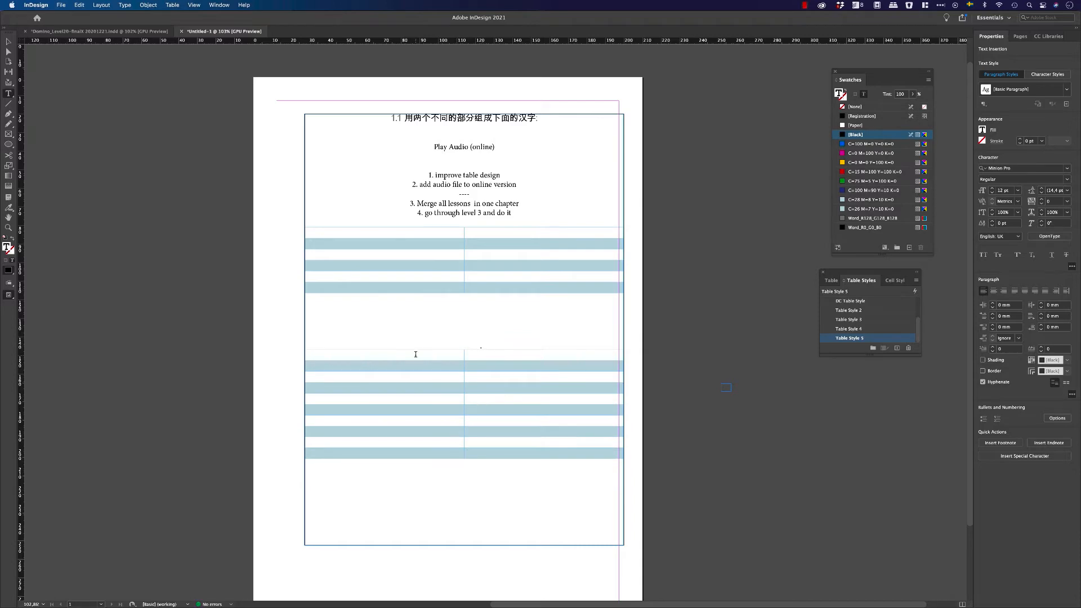
left_click(416, 354)
type("sdfsdgfd")
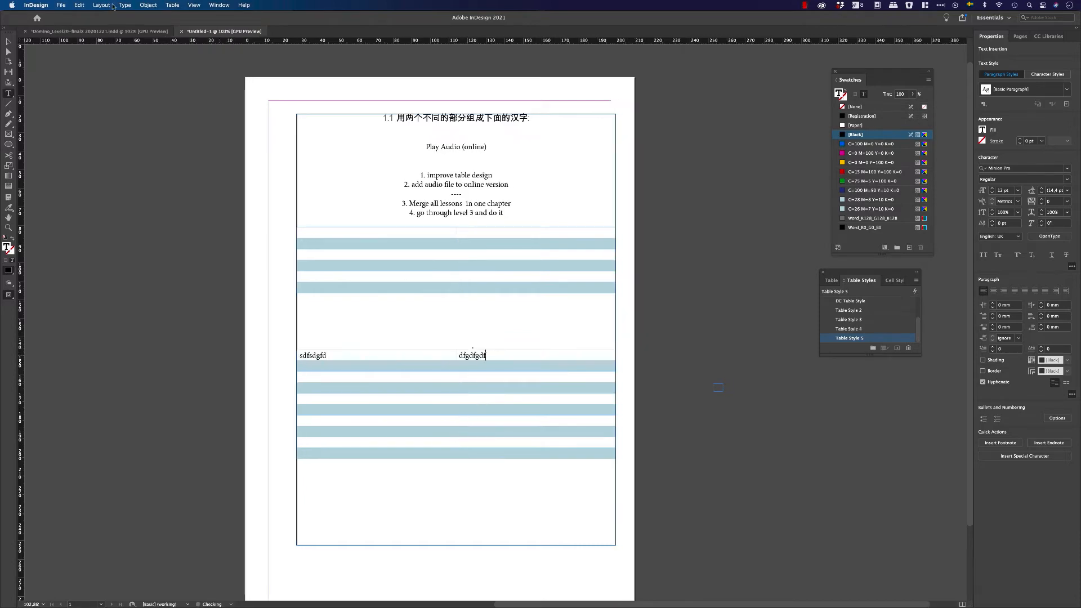
Copy the cells with the seven English sentences from the 1/2.4 exercise table in the Domino Level 20 document.
left_click(84, 31)
scroll(250, 304, "down", 5)
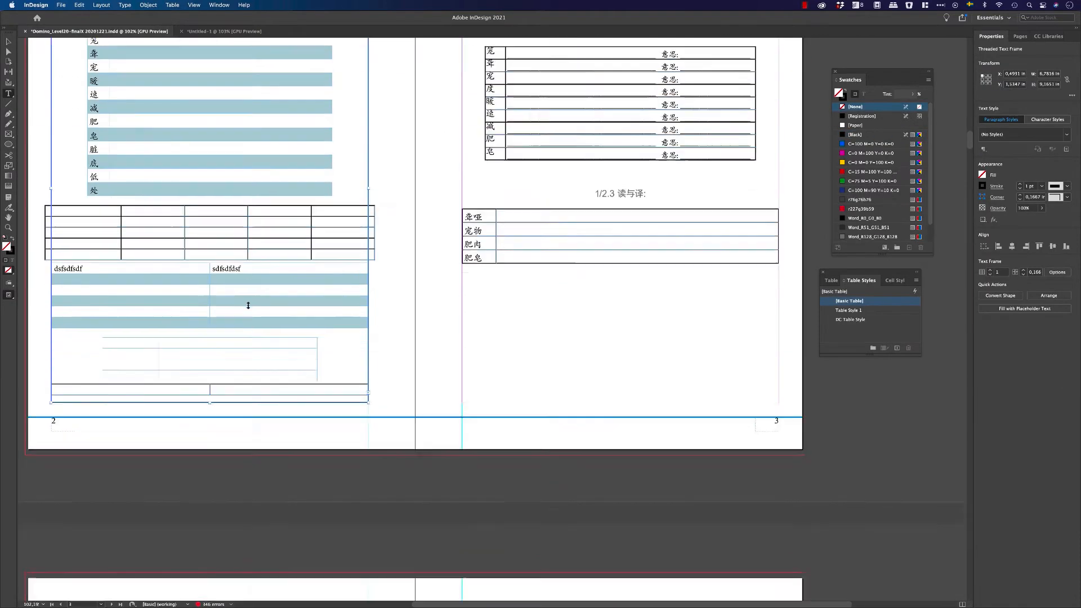
scroll(249, 306, "up", 15)
scroll(253, 309, "down", 18)
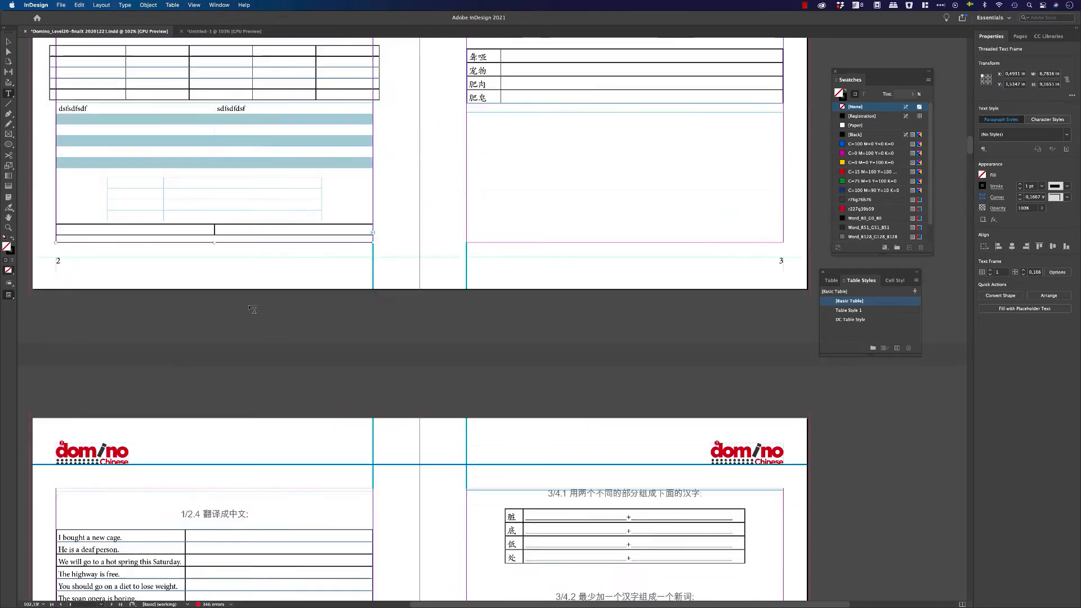
scroll(253, 309, "down", 10)
left_click(107, 187)
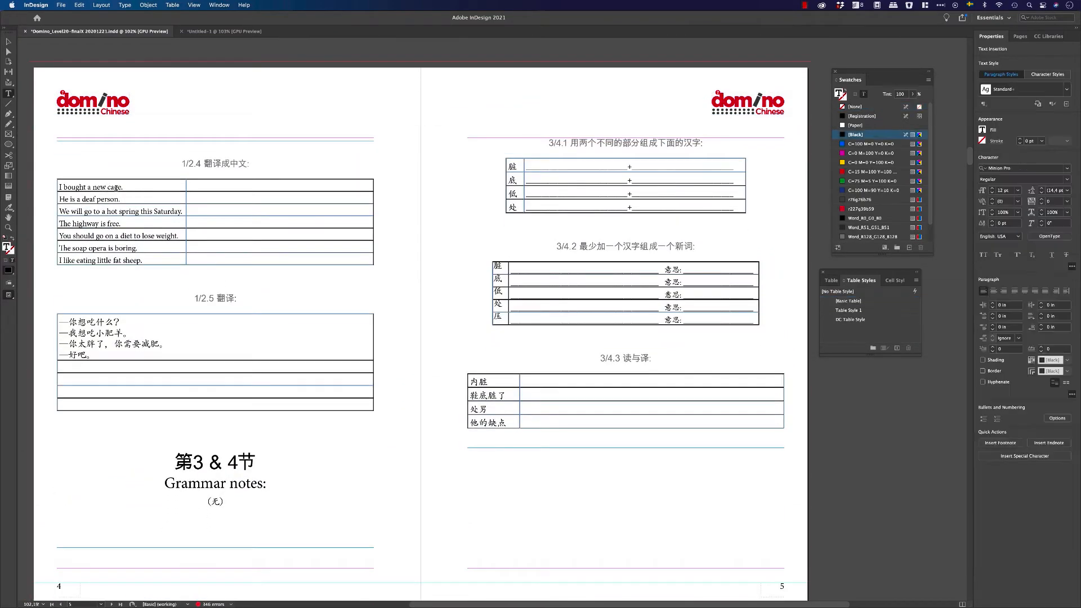
left_click_drag(135, 259, 100, 190)
key("super+c")
Try pasting the copied cells into the second row of the new striped table in Untitled-1.
key("ctrl+Up")
left_click(344, 282)
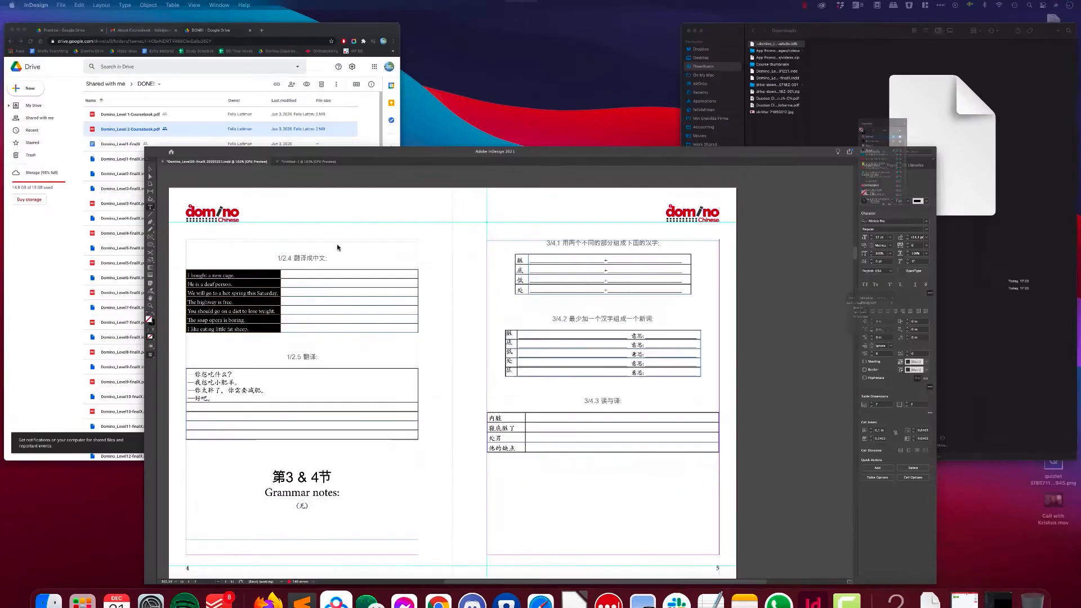
left_click(236, 31)
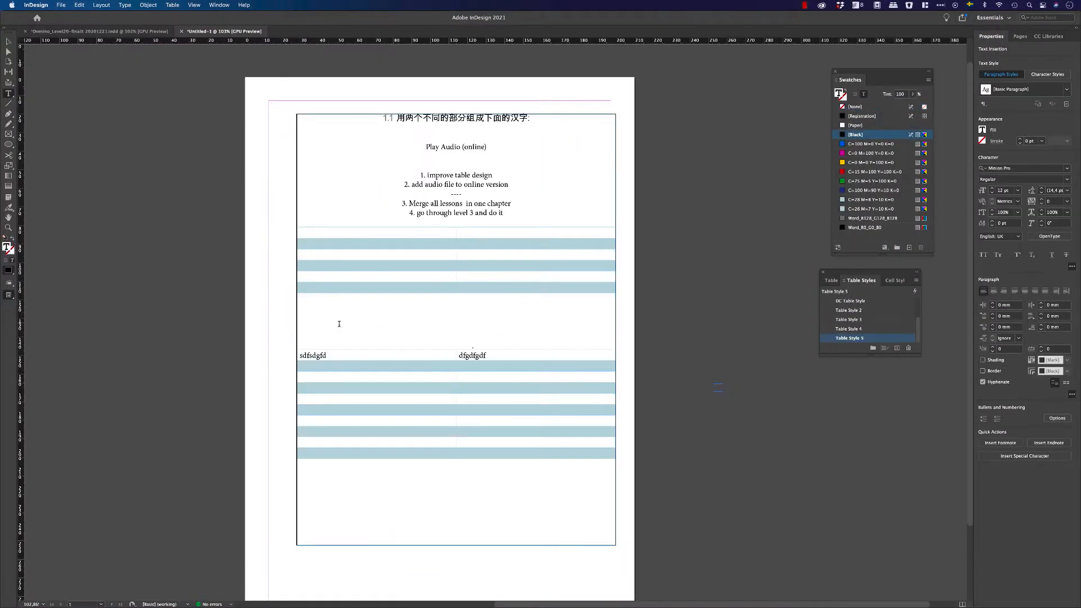
left_click(348, 367)
key("super+v")
key("super+z")
Open TextEdit, create a blank document and place its window over the upper part of the page.
key("F4")
type("texdt")
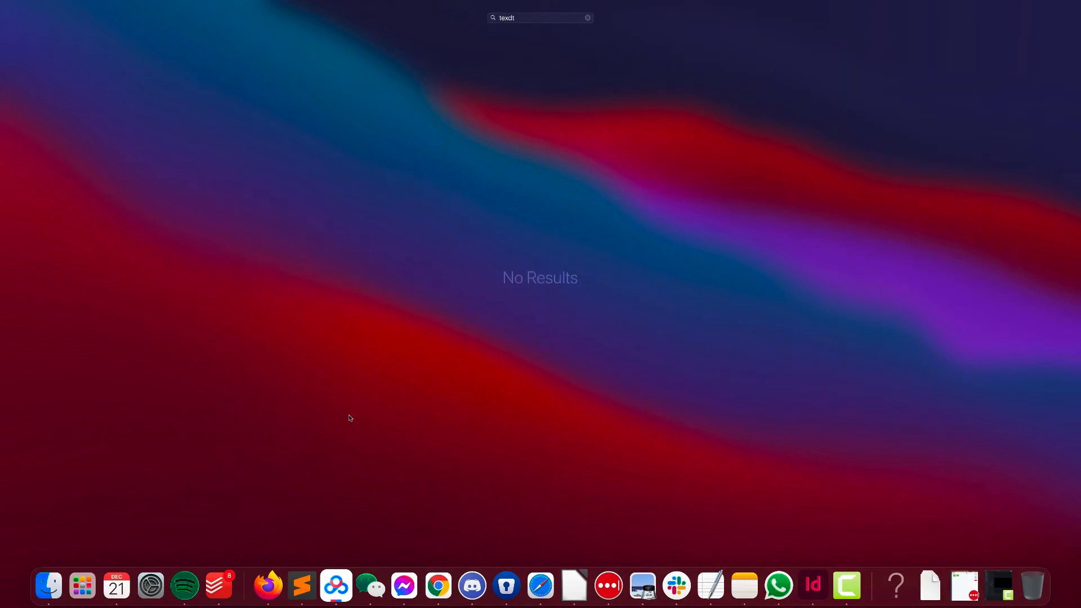
key("BackSpace")
key("BackSpace")
type("t")
key("Right")
key("Return")
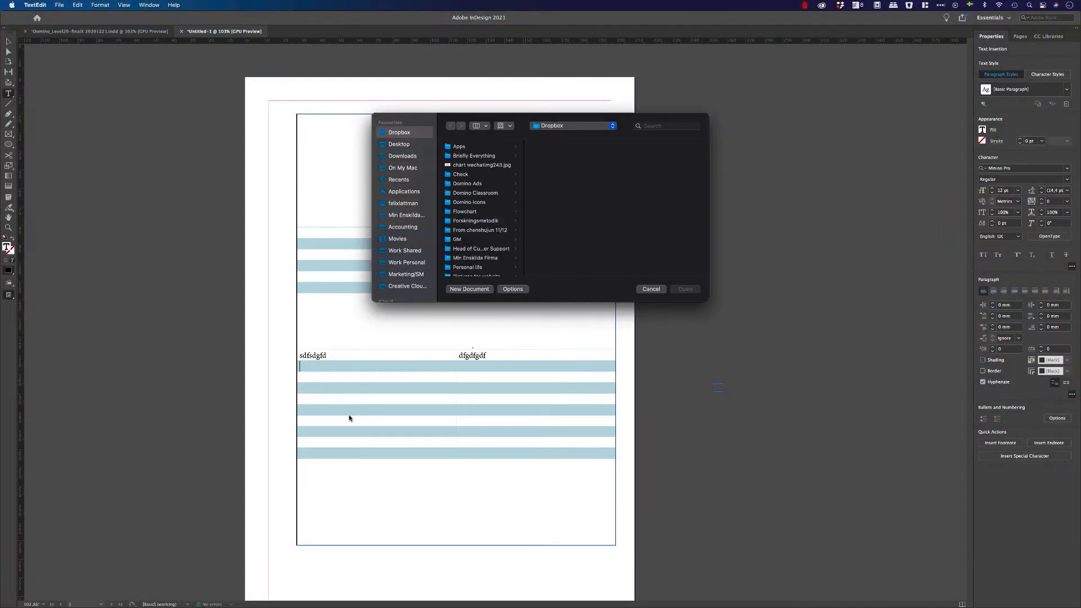
key("super+n")
left_click_drag(311, 59, 743, 138)
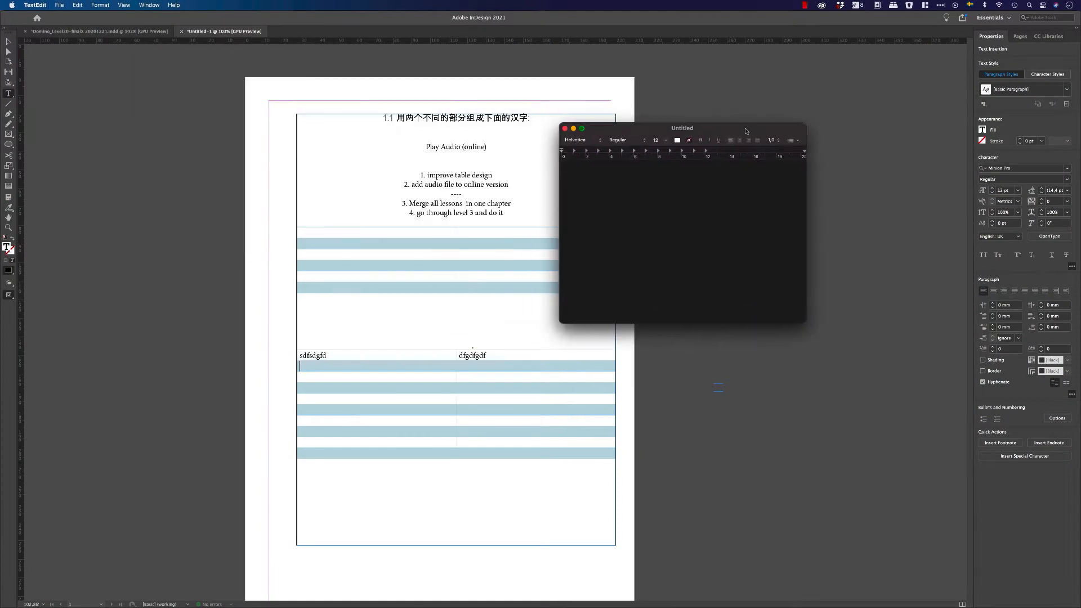
Paste the 1/2.4 exercise sentences into the blank TextEdit document and convert it to plain text.
left_click(418, 282)
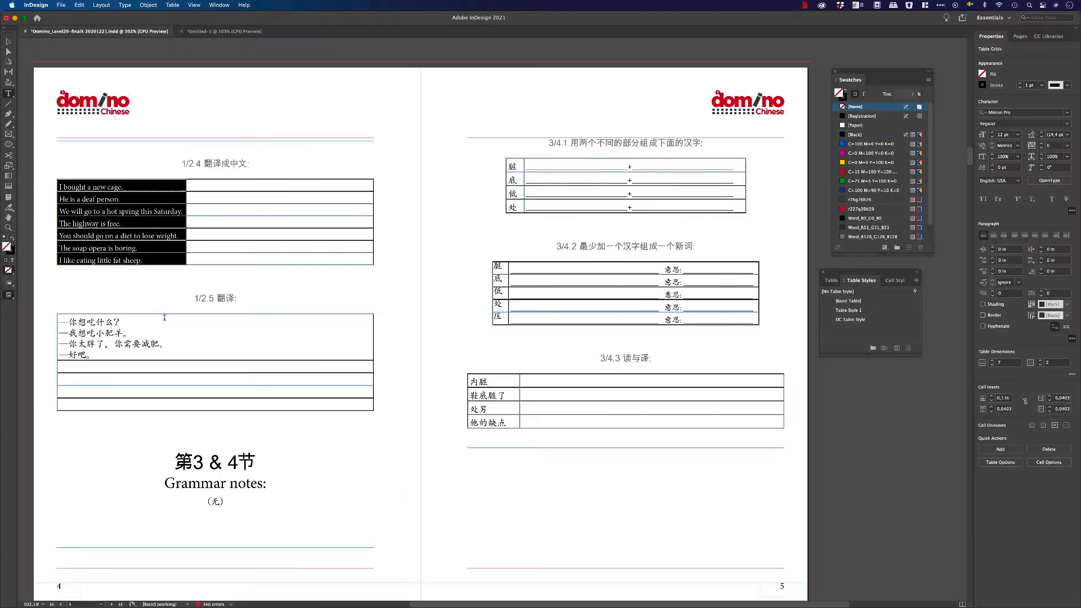
key("ctrl+Up")
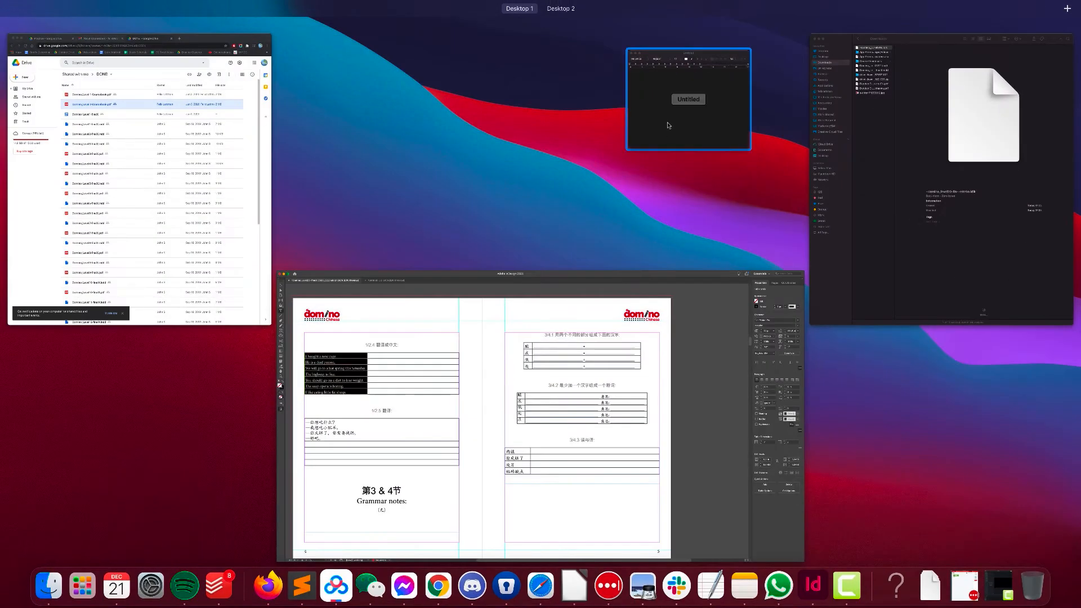
left_click(668, 125)
key("super+v")
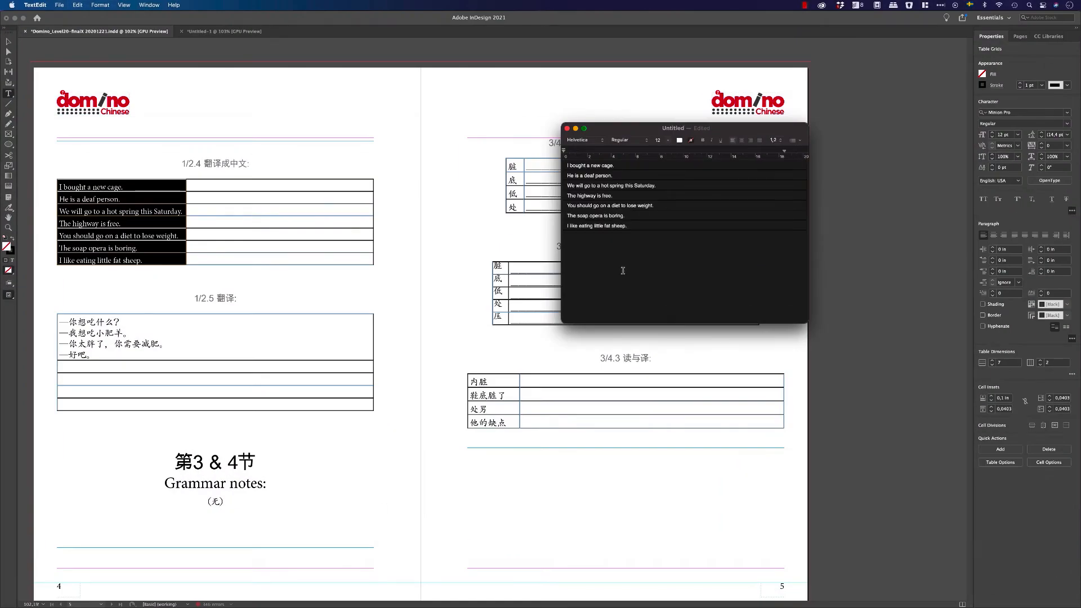
key("super+shift+t")
key("Return")
Copy all seven sentences as plain text, toggling the document to rich text and back to plain text.
left_click_drag(633, 240, 543, 137)
key("super+c")
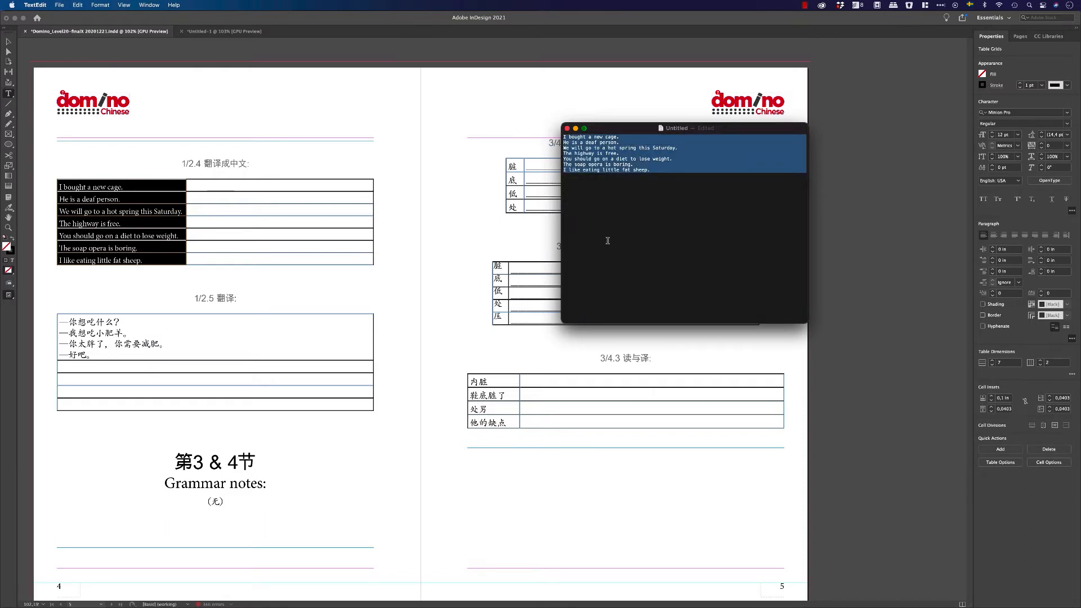
key("super+shift+t")
key("super+shift+t")
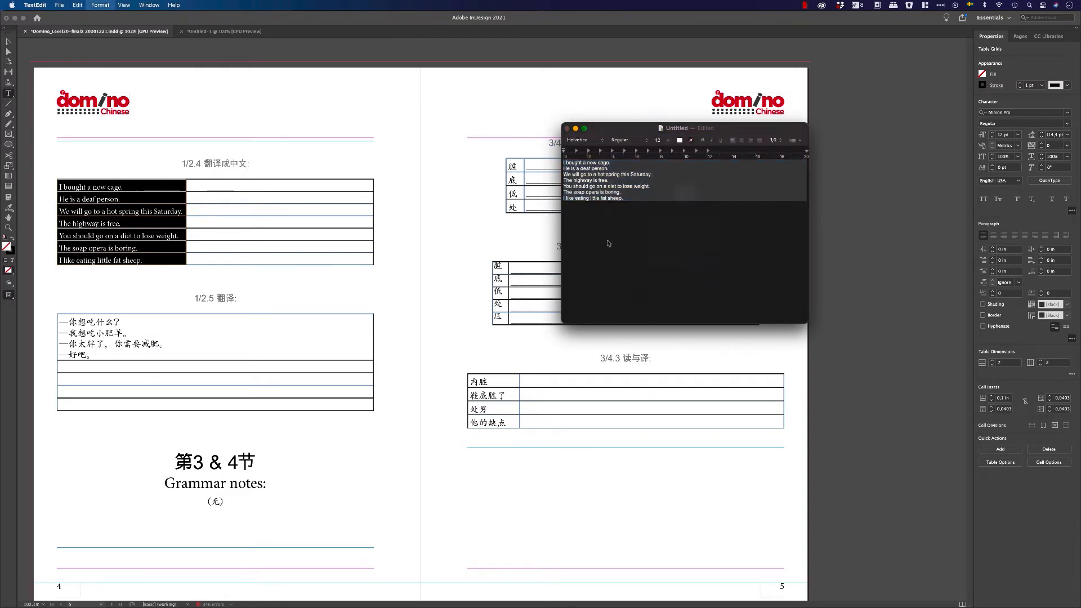
left_click(708, 266)
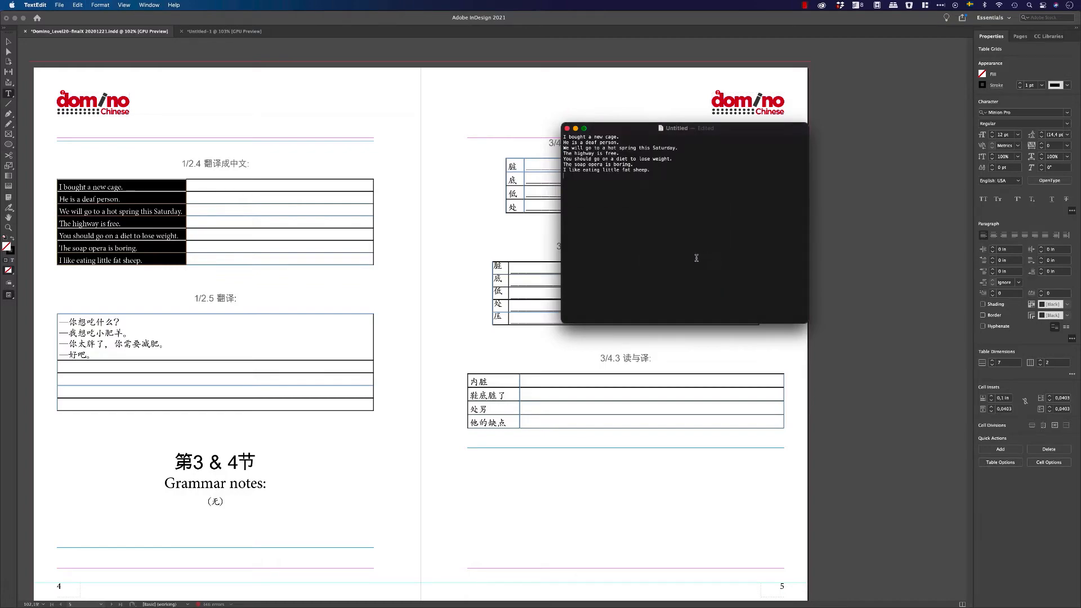
Paste the plain sentences into the first cell of the new striped table's second row in InDesign's Untitled-1 document.
key("ctrl+Up")
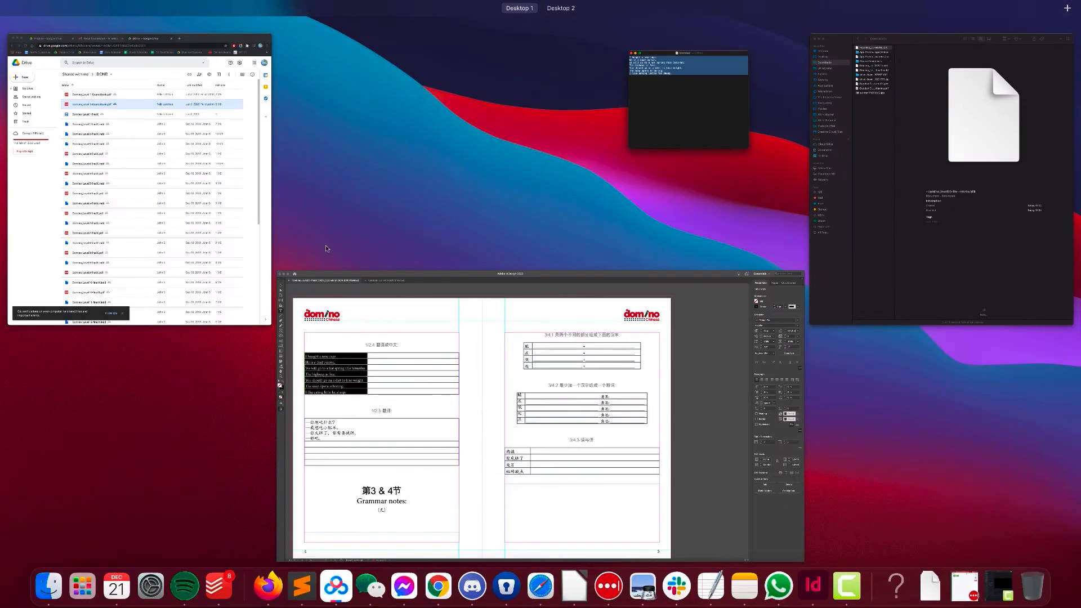
key("ctrl+Up")
left_click(236, 36)
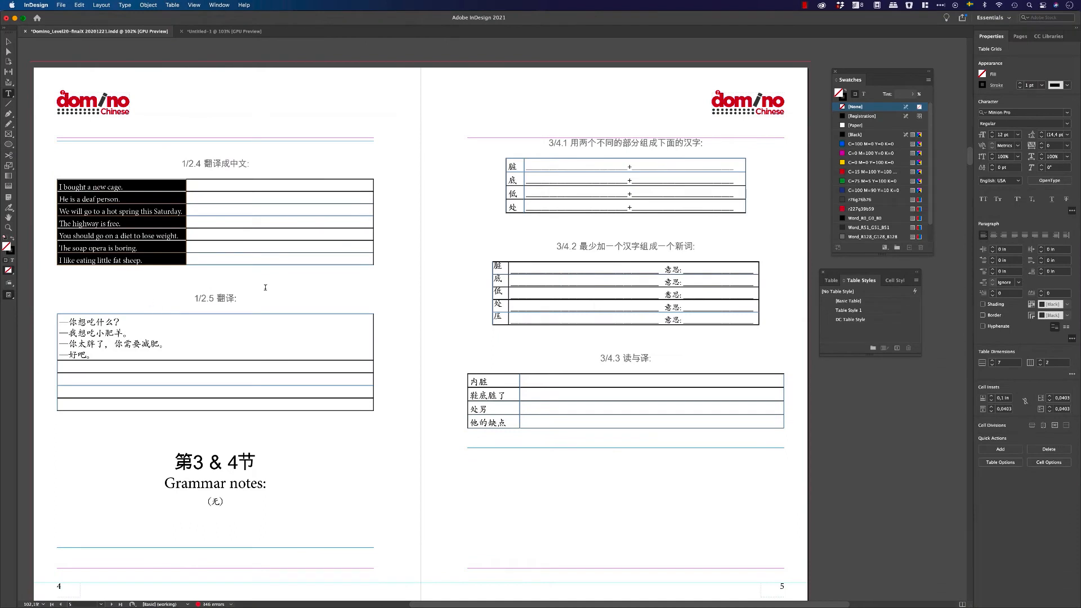
left_click(219, 31)
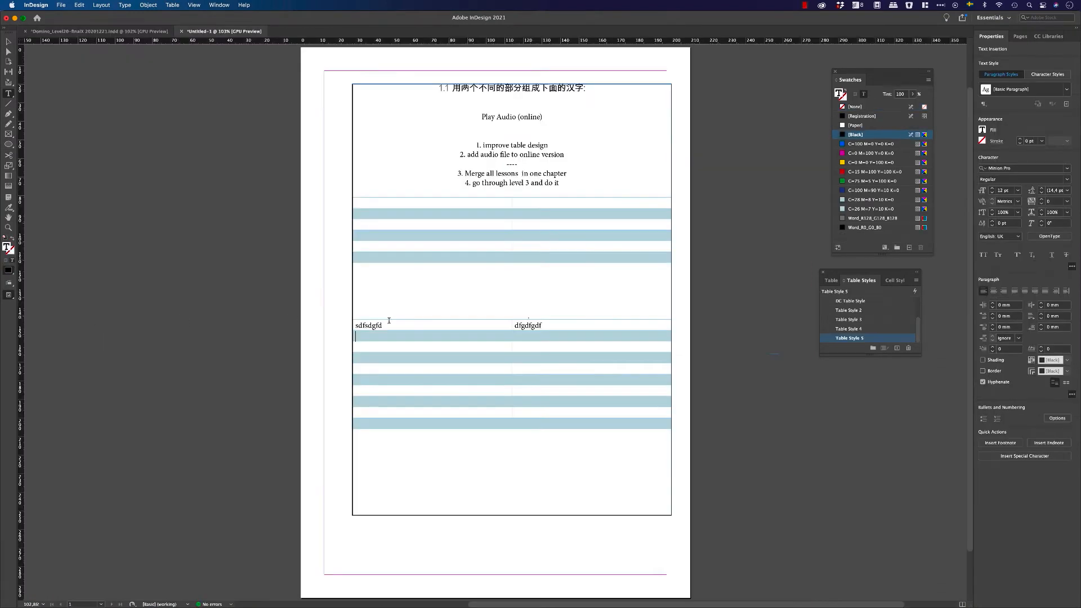
key("super+v")
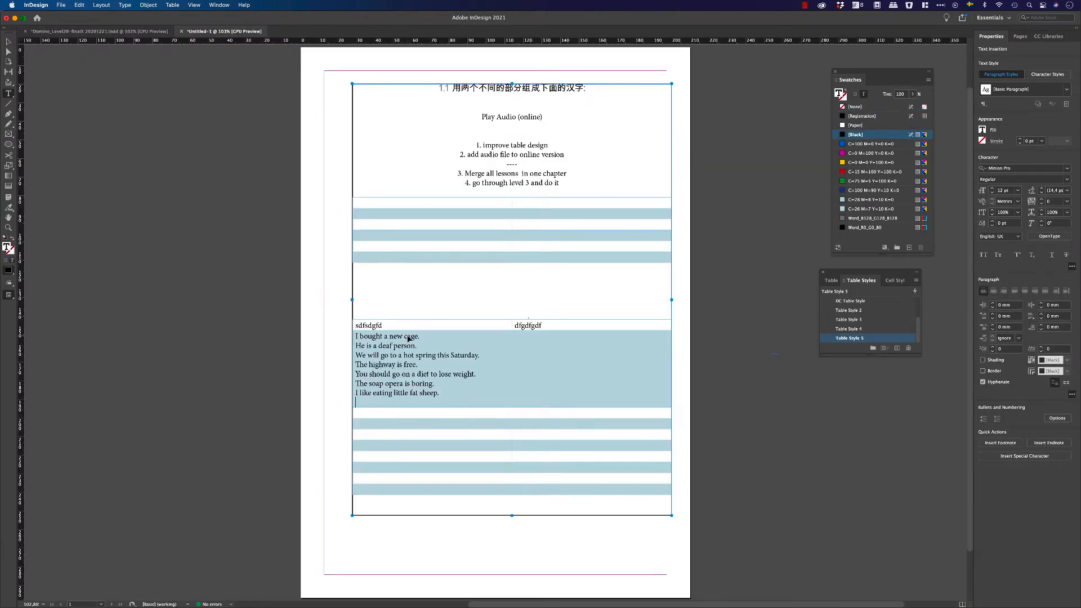
key("super+z")
key("super+shift+z")
Move the sentence "He is a deaf person." into the cell below and remove the extra blank line.
left_click_drag(421, 348, 356, 346)
key("super+x")
left_click(403, 402)
key("super+v")
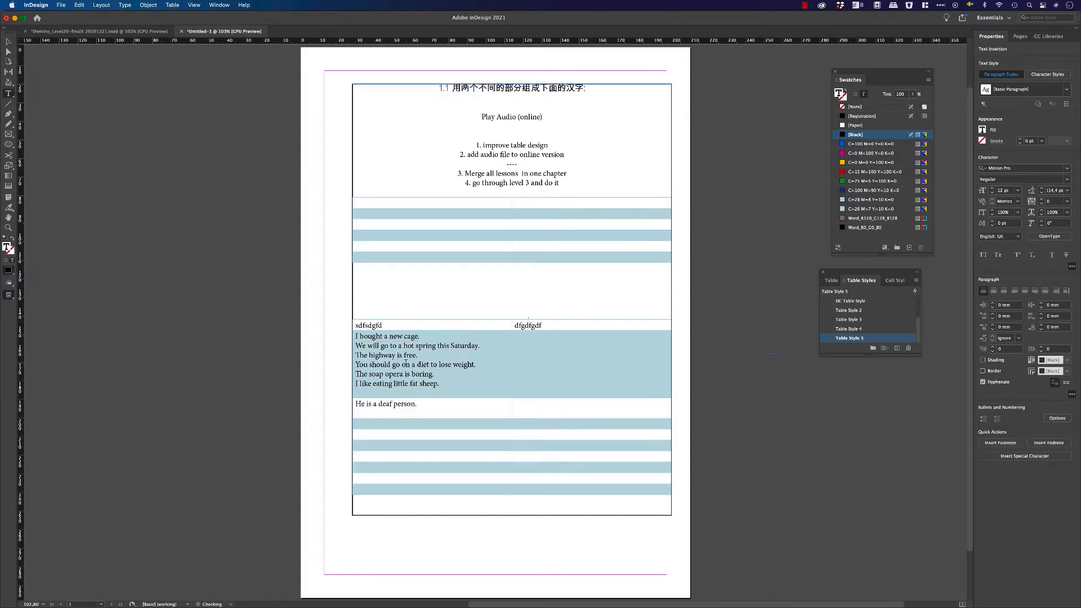
key("BackSpace")
Try moving "We will go to a hot spring this Saturday." into the cell below "He is a deaf person.".
triple_click(447, 345)
key("super+x")
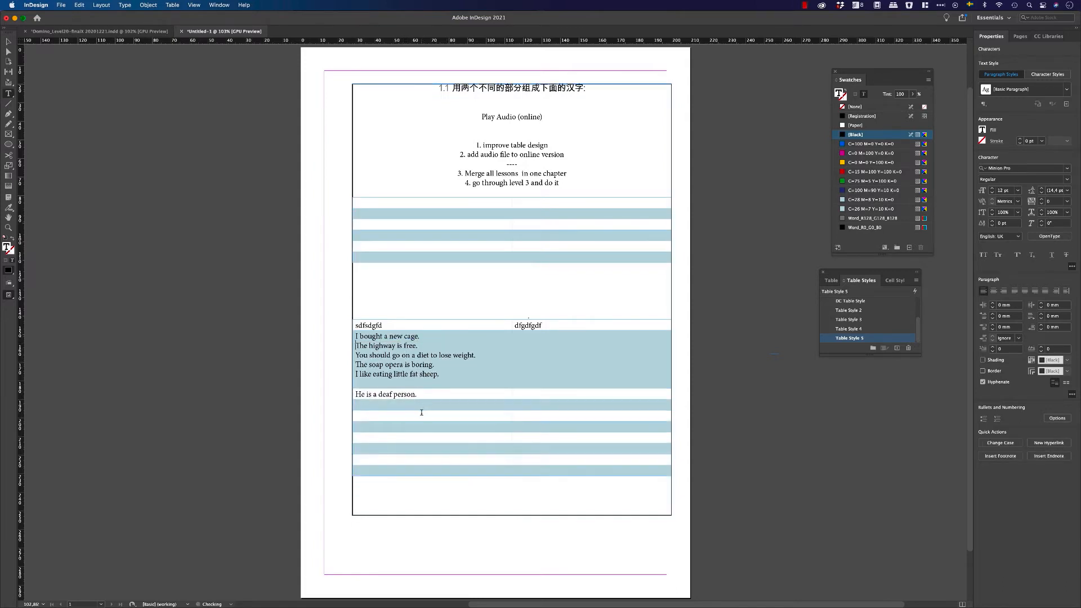
left_click(423, 406)
key("super+v")
key("super+z")
key("super+z")
key("super+z")
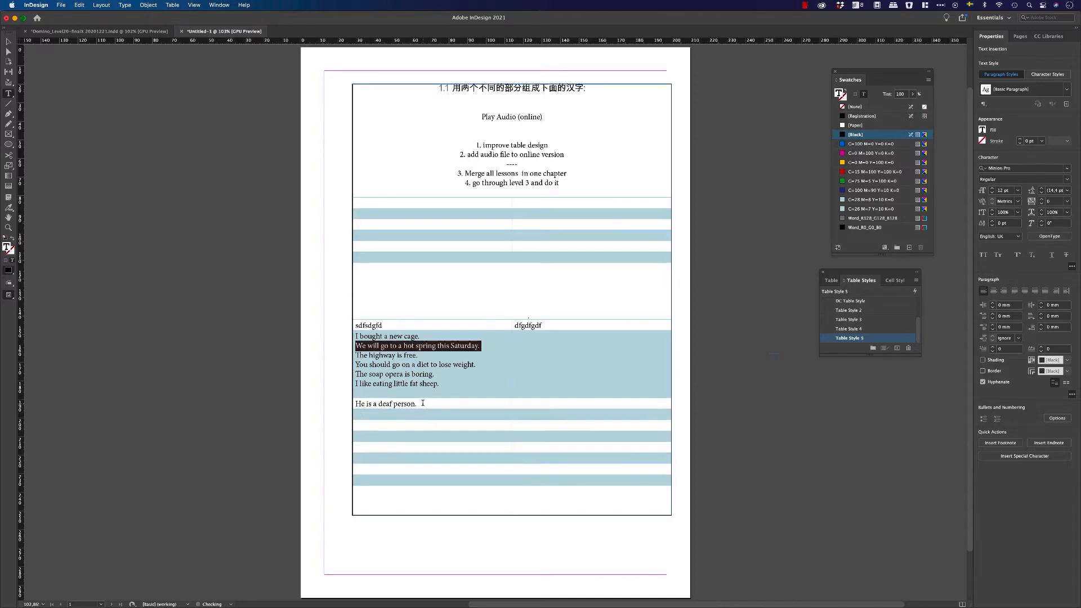
Open LibreOffice and create a blank spreadsheet.
key("F4")
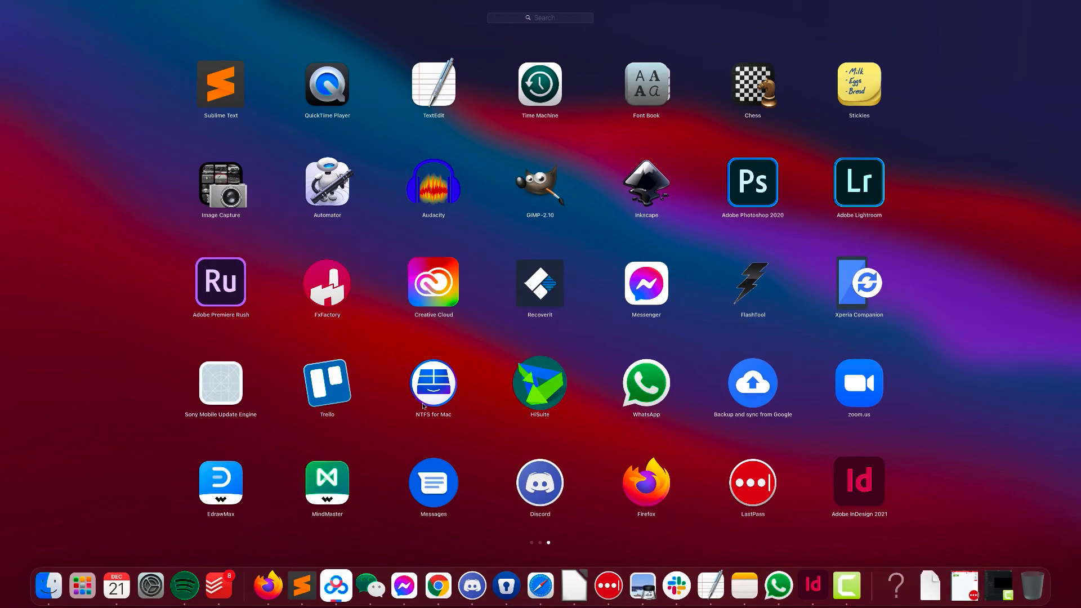
type("libre")
key("Return")
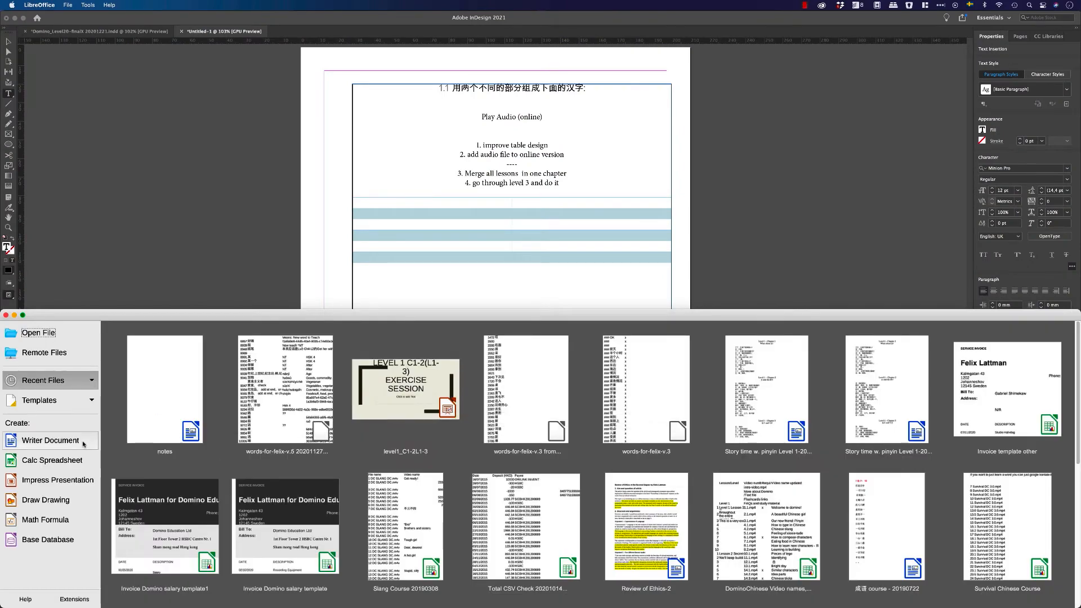
left_click(68, 5)
mouse_move(85, 18)
left_click(165, 31)
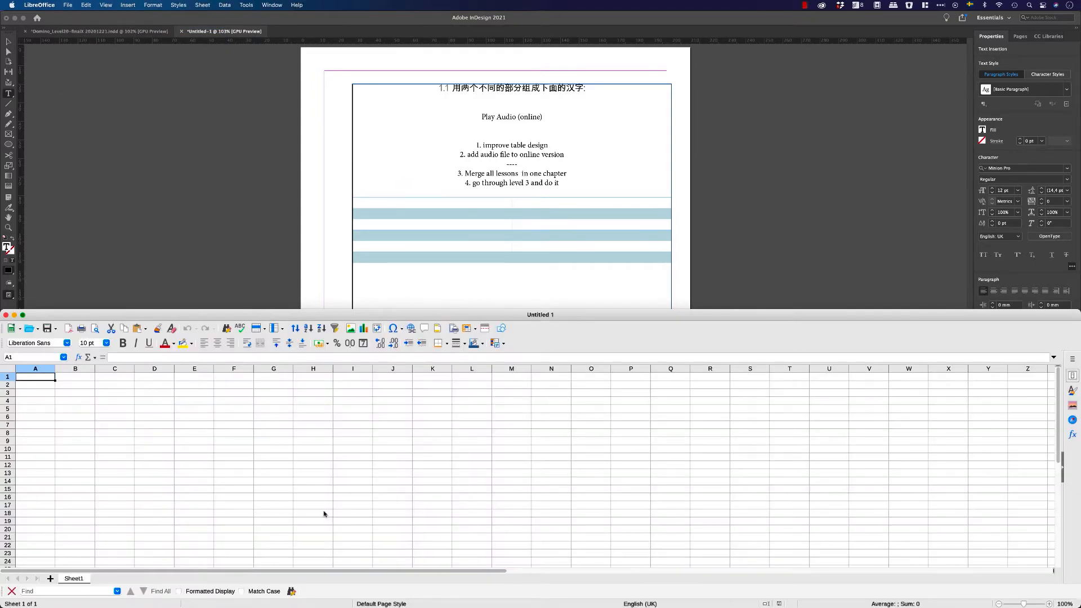
Try pasting the sentence "We will go to a hot spring this Saturday." into cell A1.
key("super+v")
key("F4")
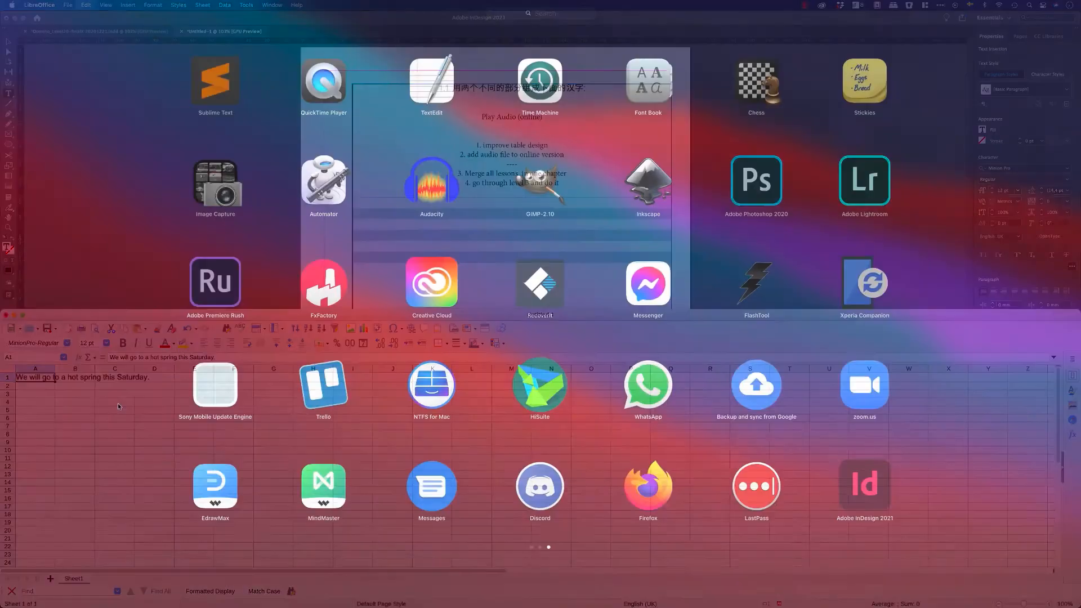
key("super+z")
key("Escape")
Copy the seven plain-text sentences from TextEdit and select cell F4 in the LibreOffice spreadsheet.
key("ctrl+Up")
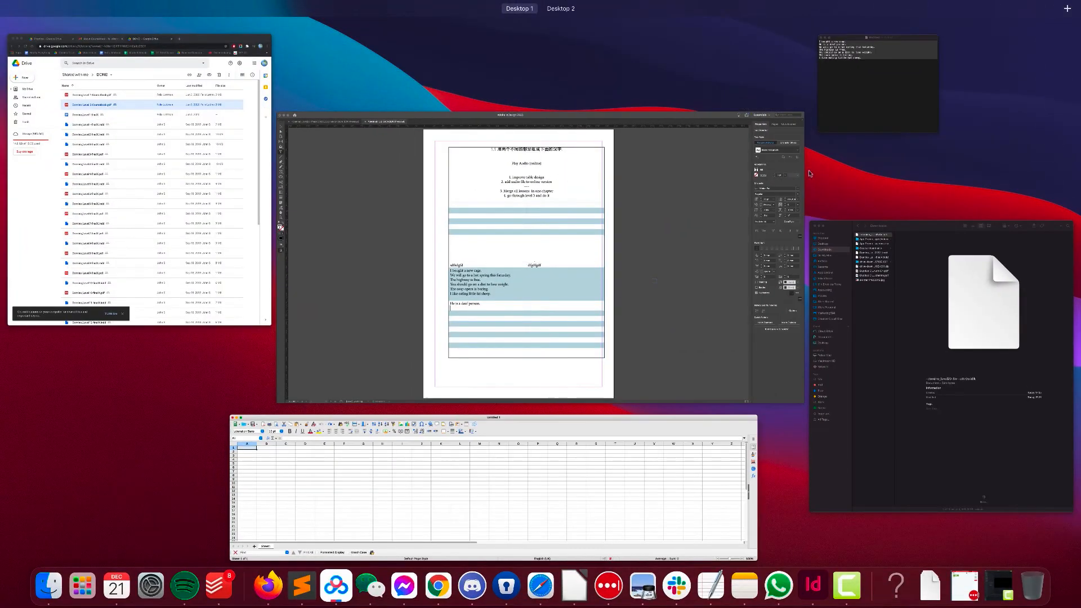
left_click(877, 84)
left_click(243, 402)
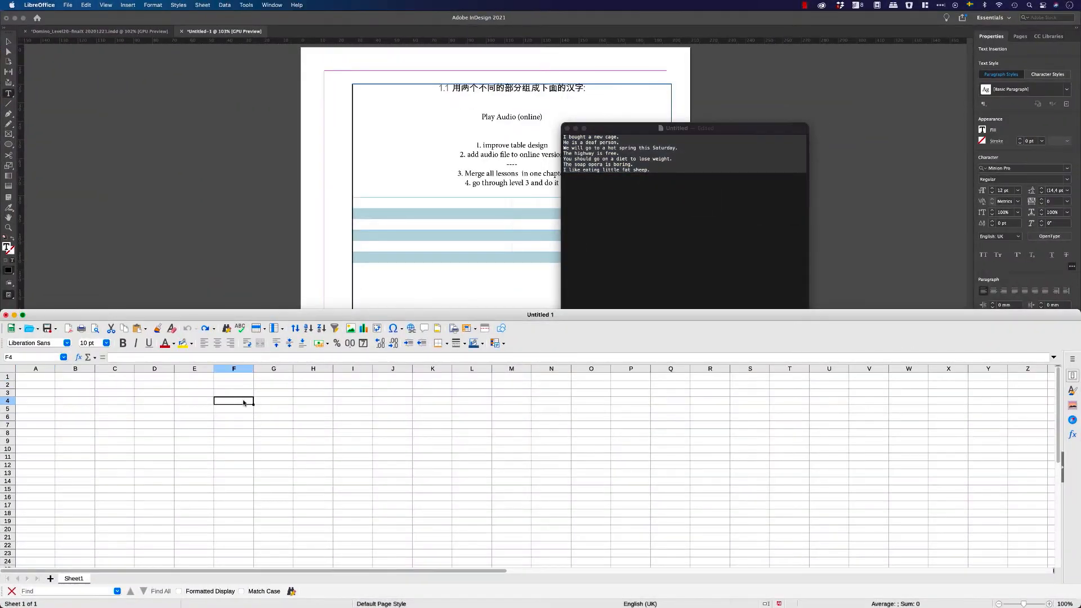
Try importing the copied sentences at F4 with both tab and space as separators.
key("super+v")
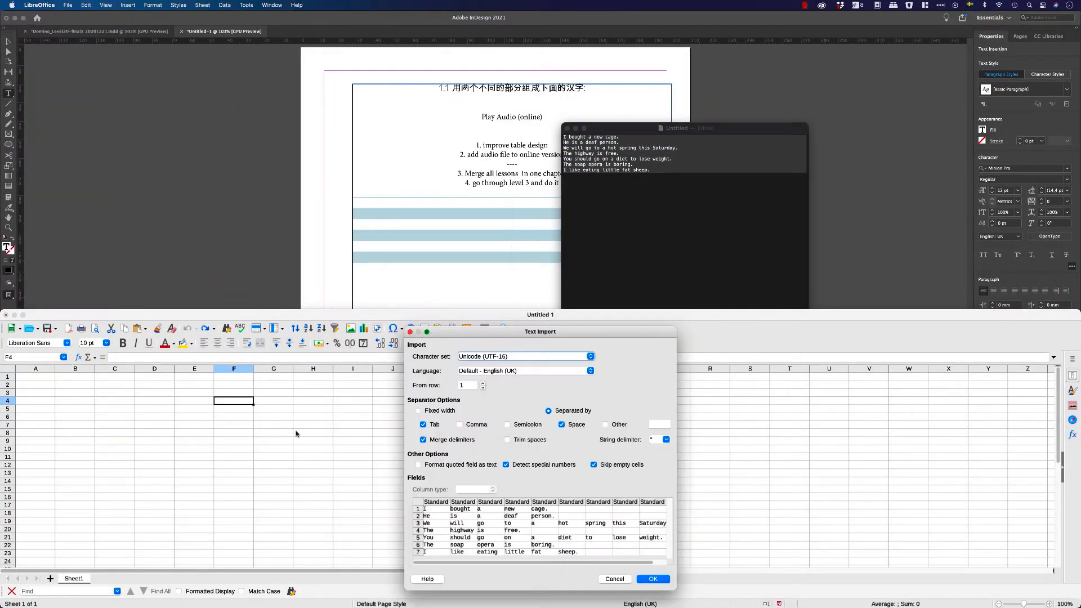
left_click(653, 578)
key("super+z")
Import the copied sentences at F4 with tab, comma and semicolon as separators and space separation off.
left_click(251, 408)
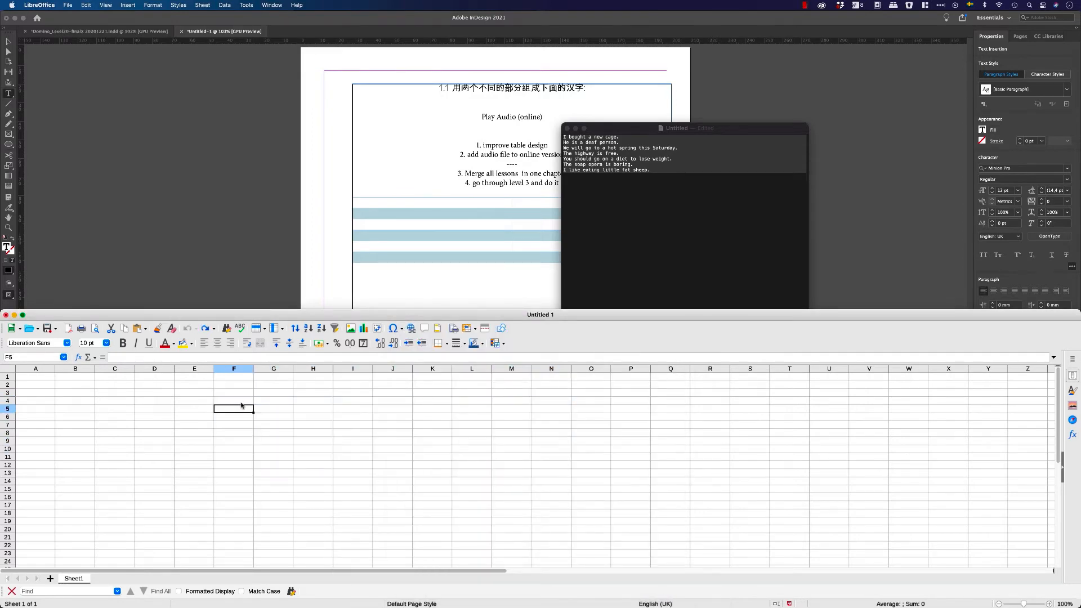
left_click(242, 401)
key("super+v")
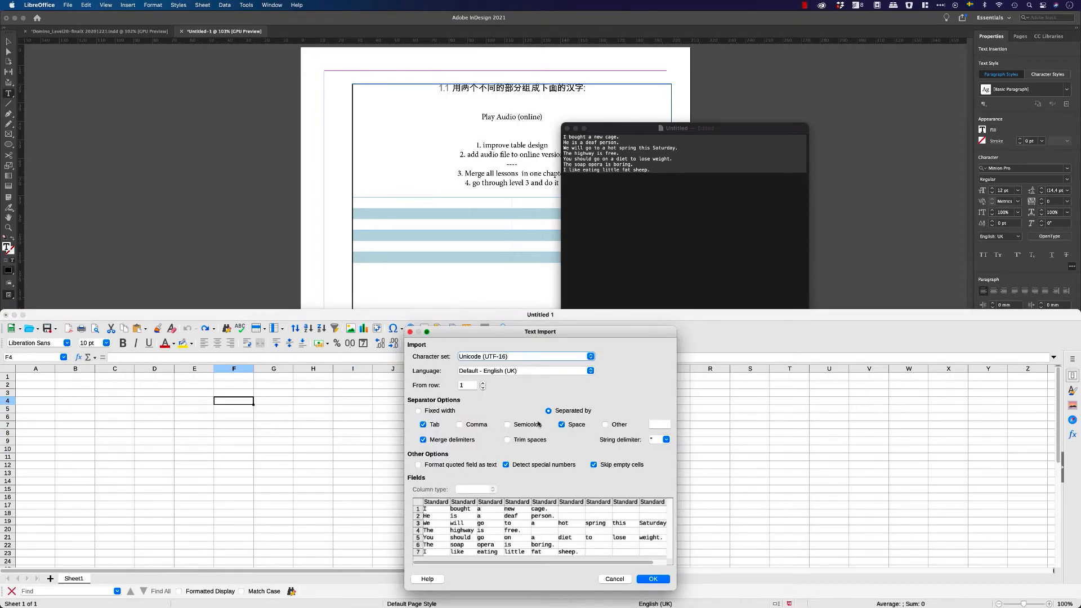
left_click(523, 425)
left_click(574, 427)
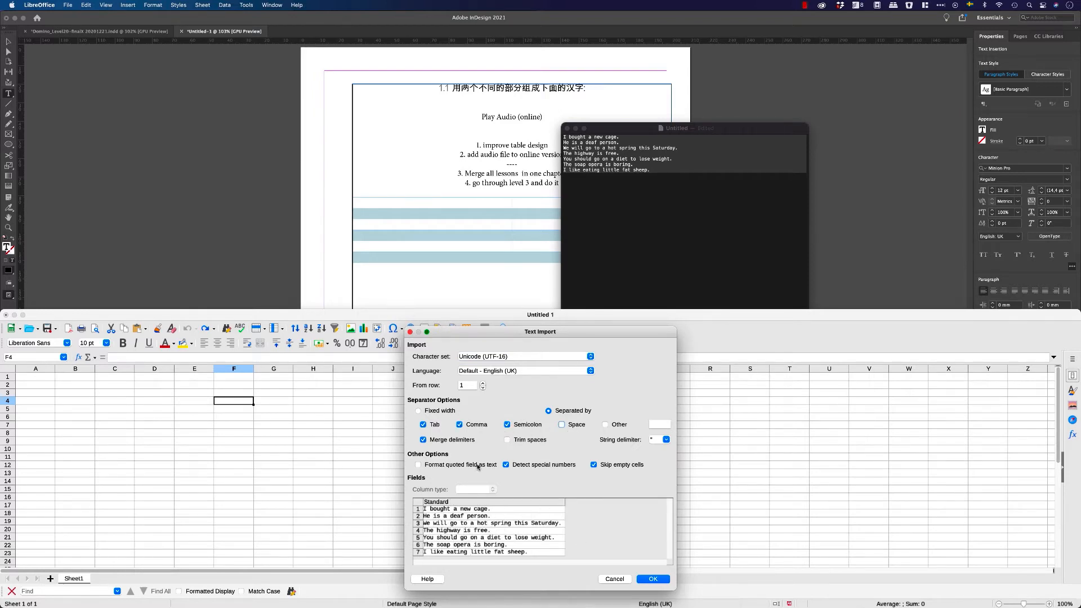
key("F2")
left_click(652, 579)
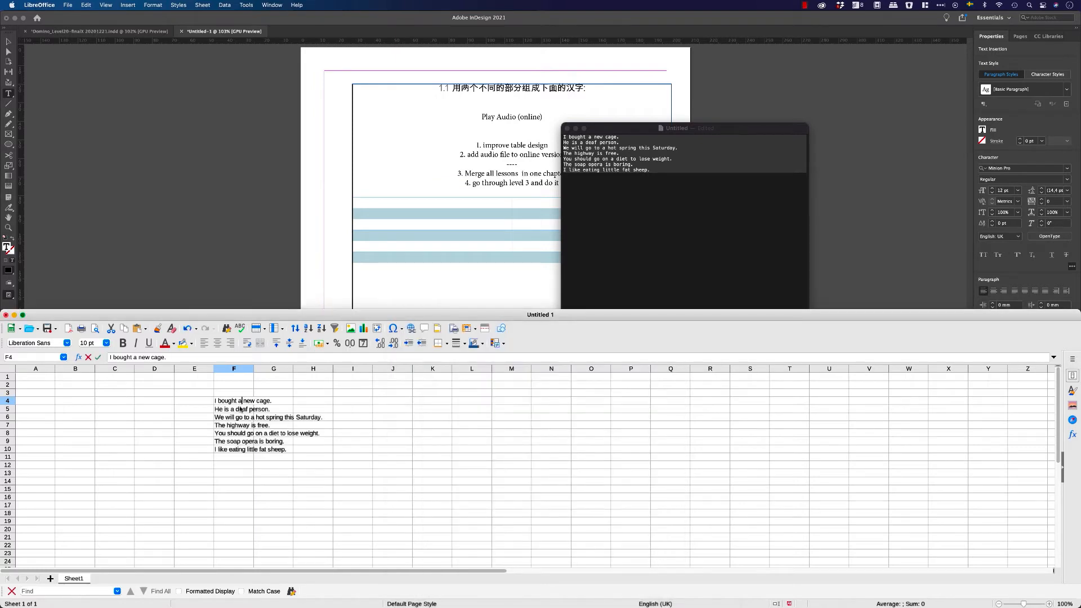
Try copying spreadsheet cells F4:F10 into the first blue row of the upper InDesign table.
left_click_drag(241, 405, 242, 453)
key("super+c")
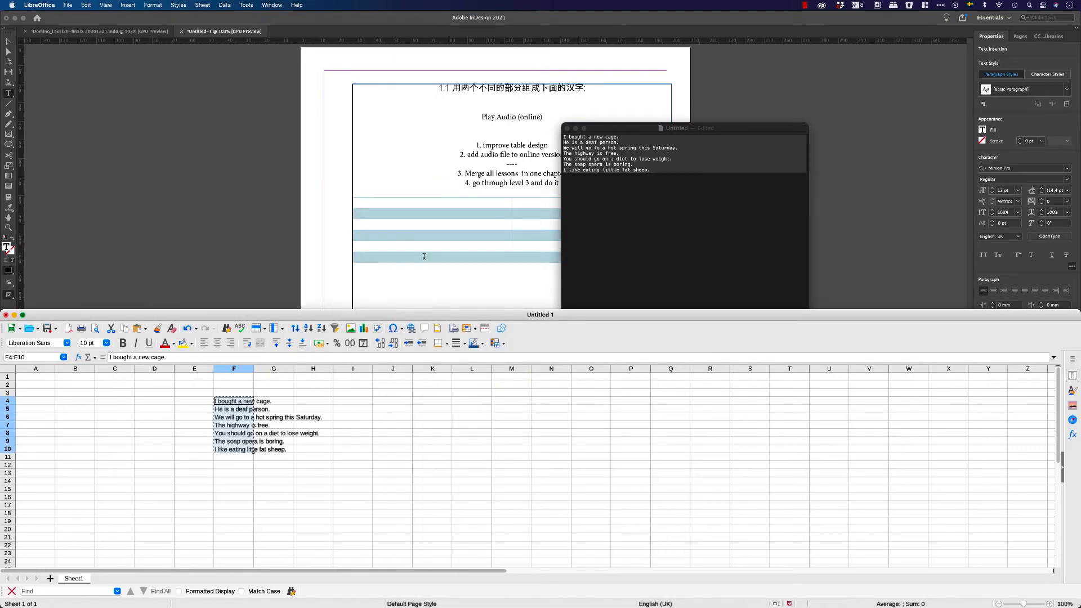
left_click(418, 212)
key("super+v")
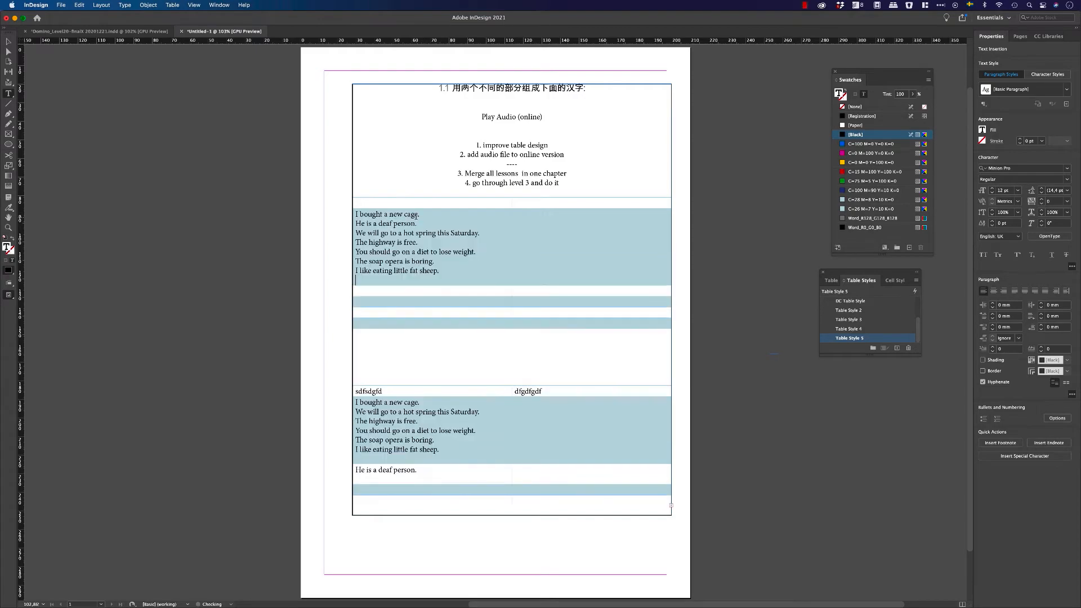
key("super+z")
Create a new LibreOffice text document and try pasting the copied spreadsheet cells into it.
key("ctrl+Up")
left_click(324, 432)
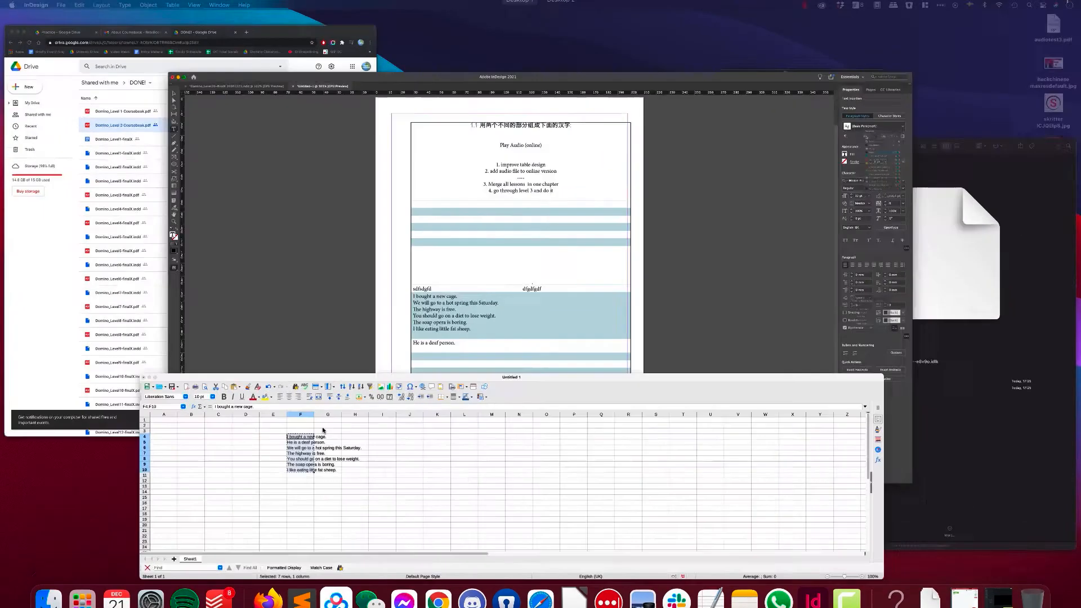
left_click(66, 4)
mouse_move(76, 17)
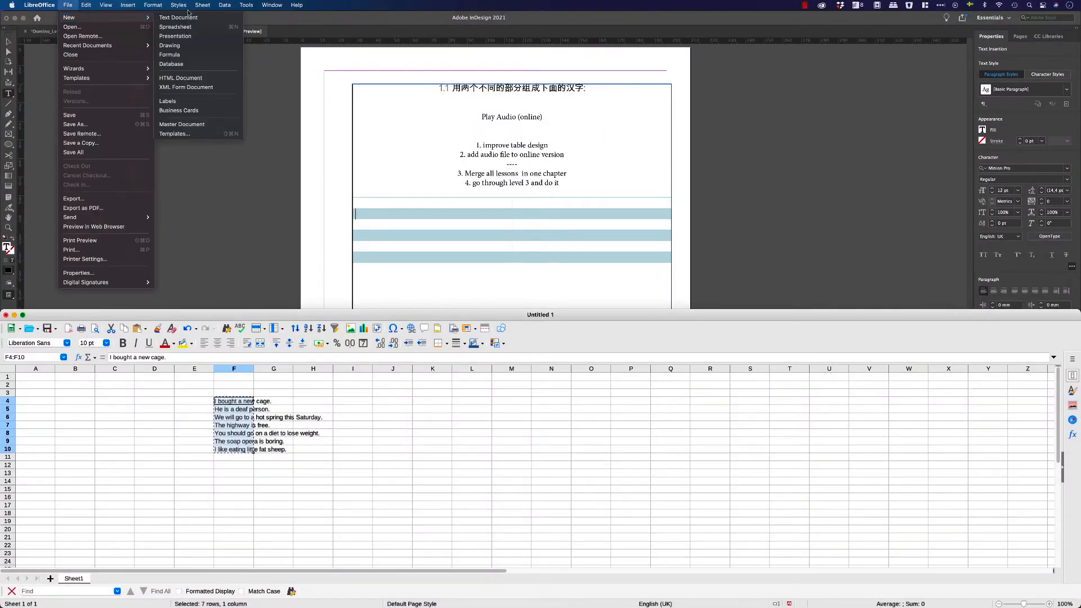
left_click(191, 20)
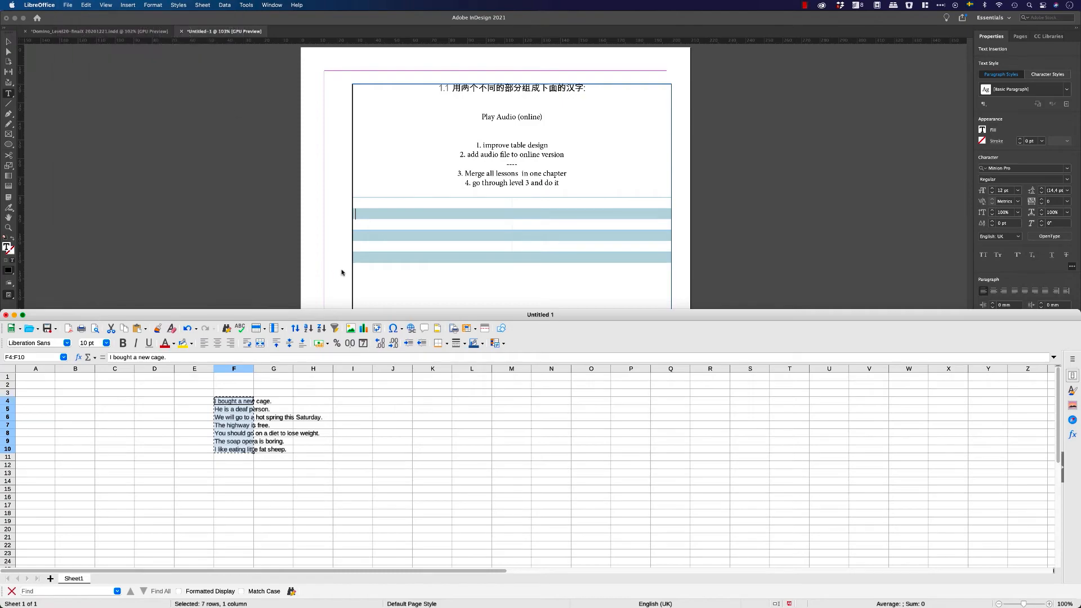
key("super+v")
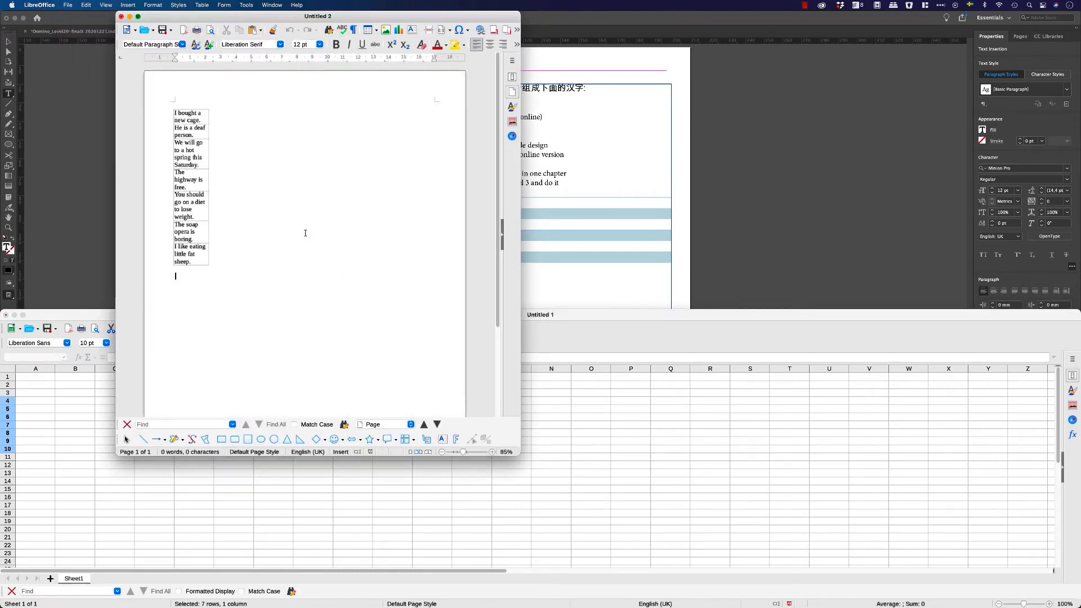
key("super+z")
Copy the seven TextEdit sentences into the LibreOffice text document and insert a table of three columns and six rows below them.
key("ctrl+Up")
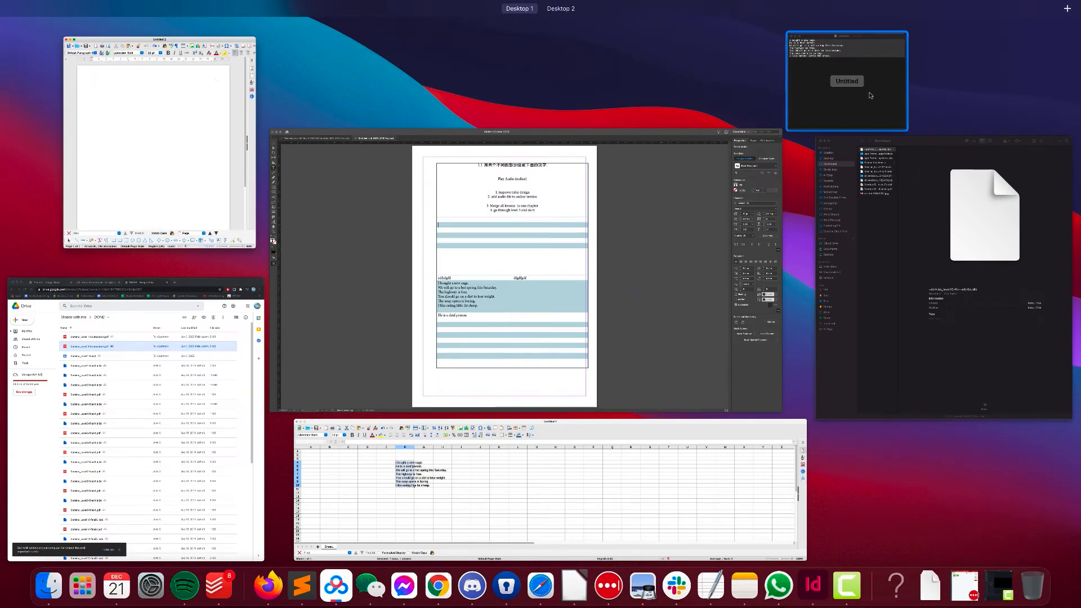
left_click(869, 94)
left_click(286, 175)
key("super+v")
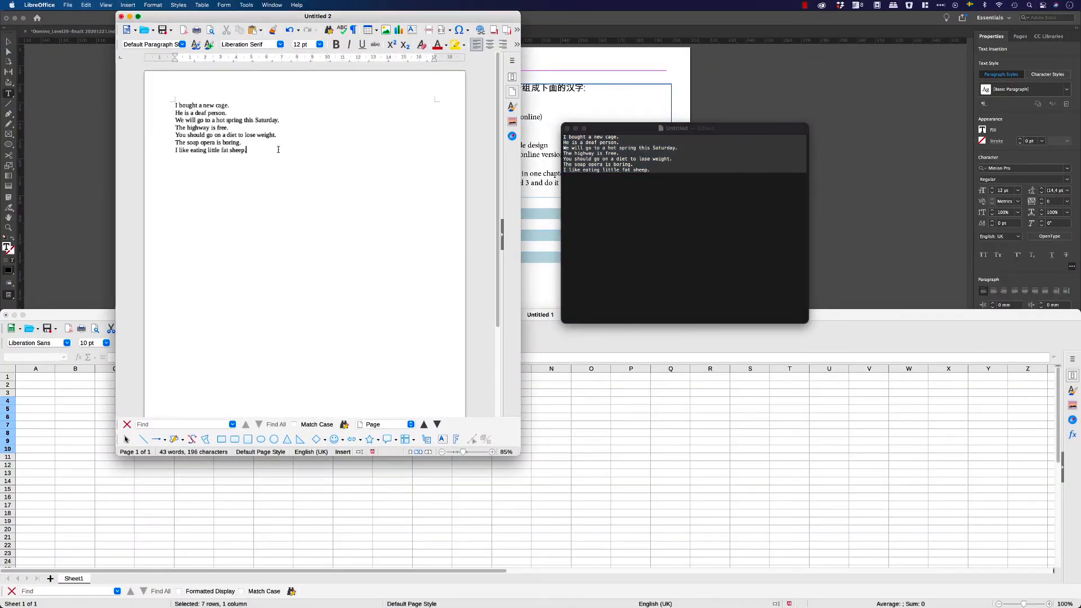
left_click_drag(278, 150, 234, 44)
left_click(333, 177)
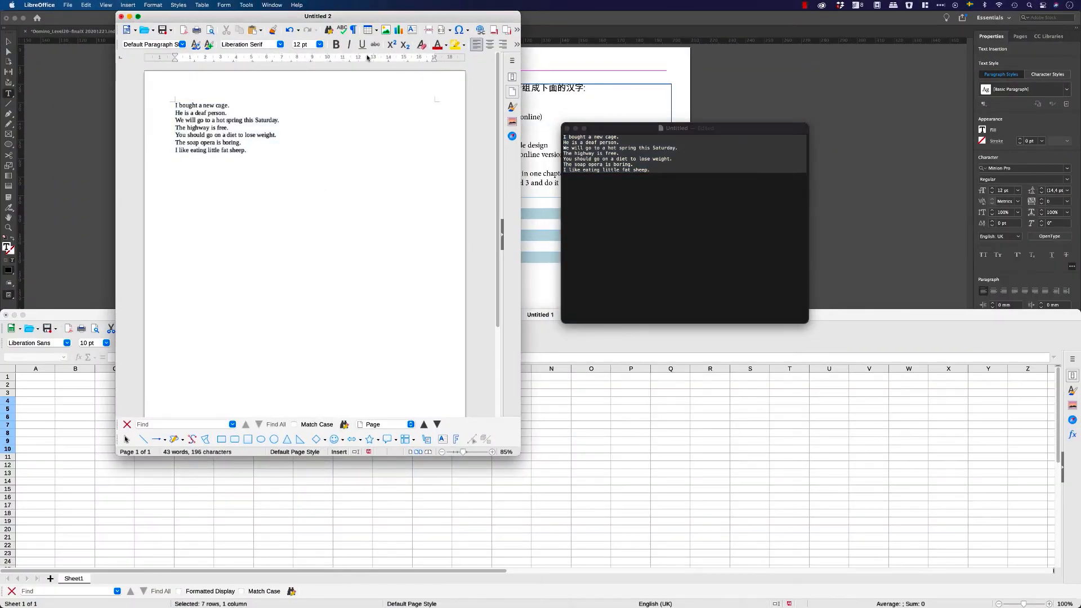
left_click(369, 30)
left_click(380, 82)
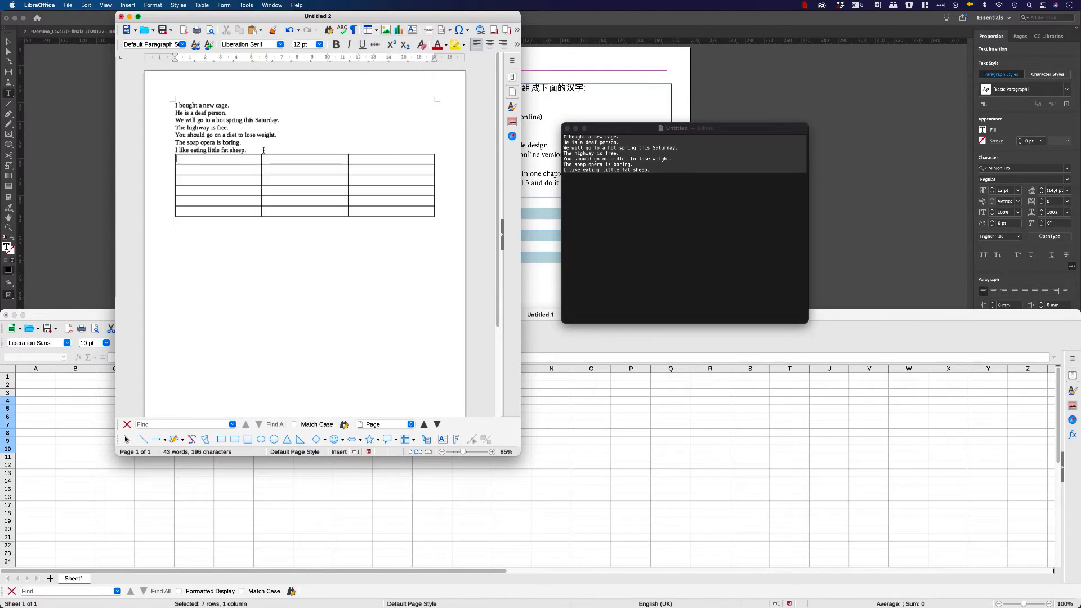
Try moving the seven sentences above the table into its first cell.
left_click_drag(183, 120, 161, 104)
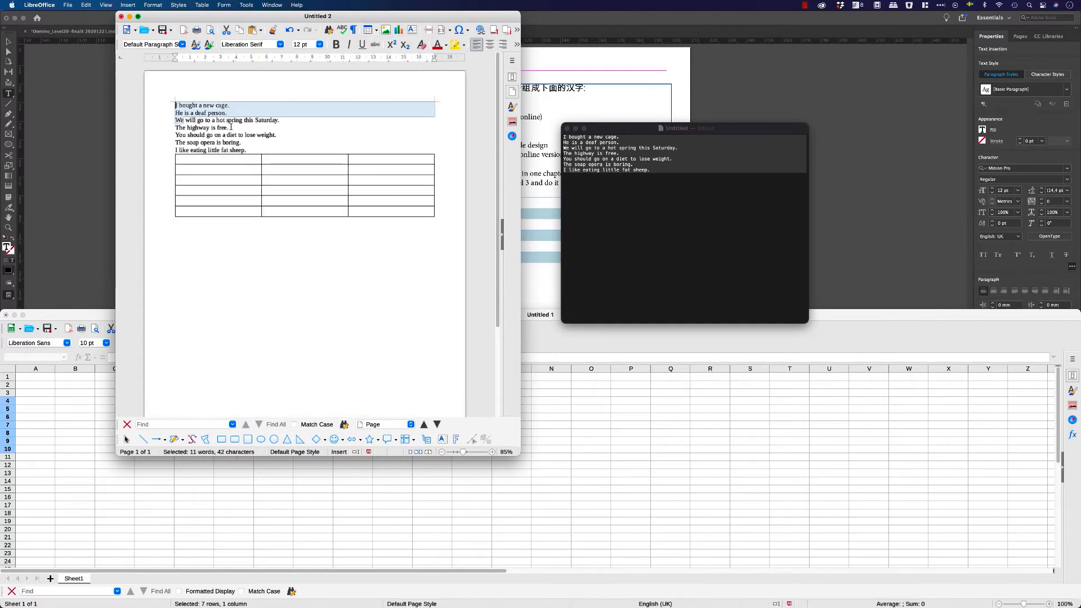
triple_click(225, 106)
left_click_drag(248, 150, 169, 104)
key("Delete")
key("ctrl+v")
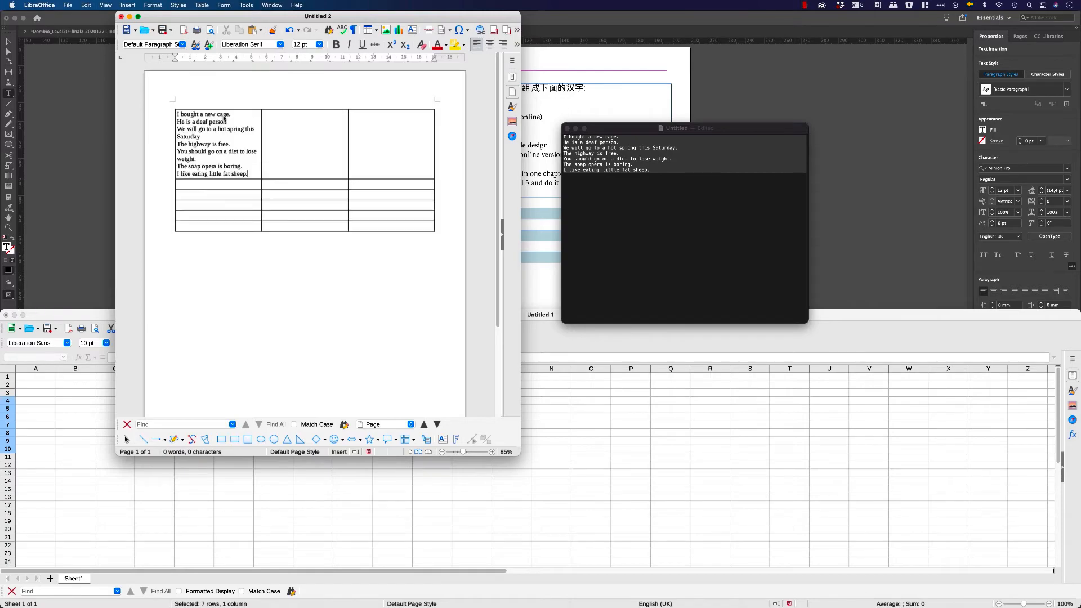
key("ctrl+z")
Switch to TextEdit, convert the document to rich text and cut its seven sentences.
key("ctrl+Up")
left_click(846, 79)
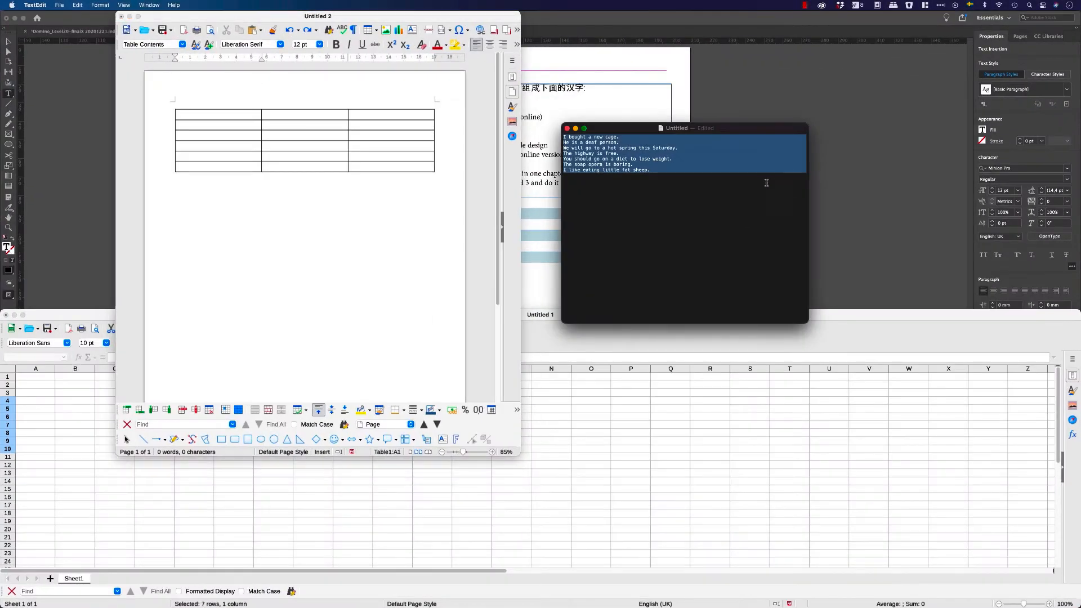
key("super+shift+t")
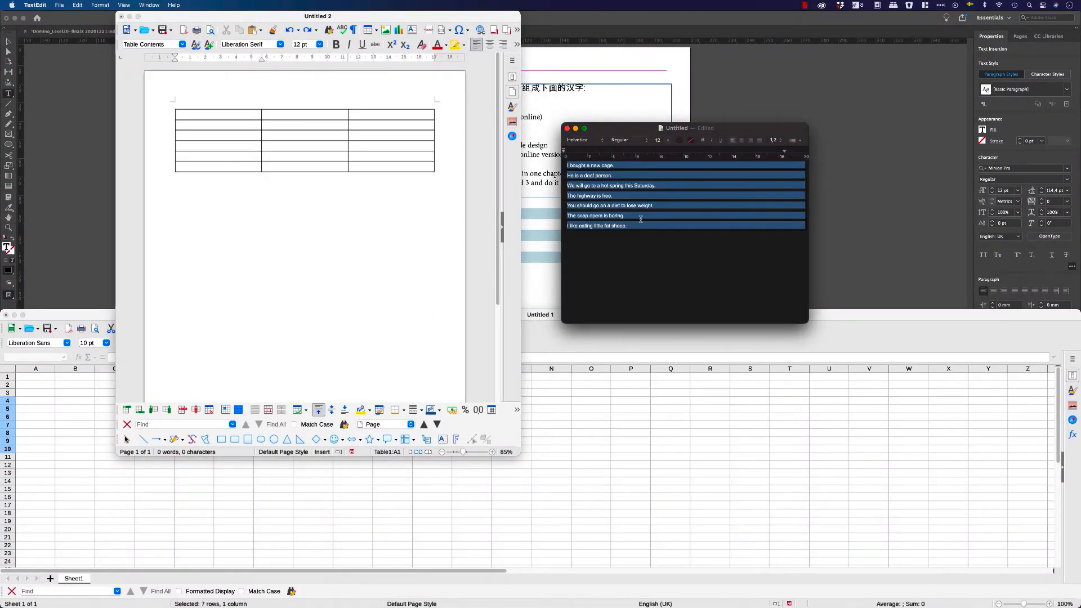
key("super+x")
Try pasting the rich-text sentences into the first cell of the LibreOffice table.
left_click(239, 115)
key("super+v")
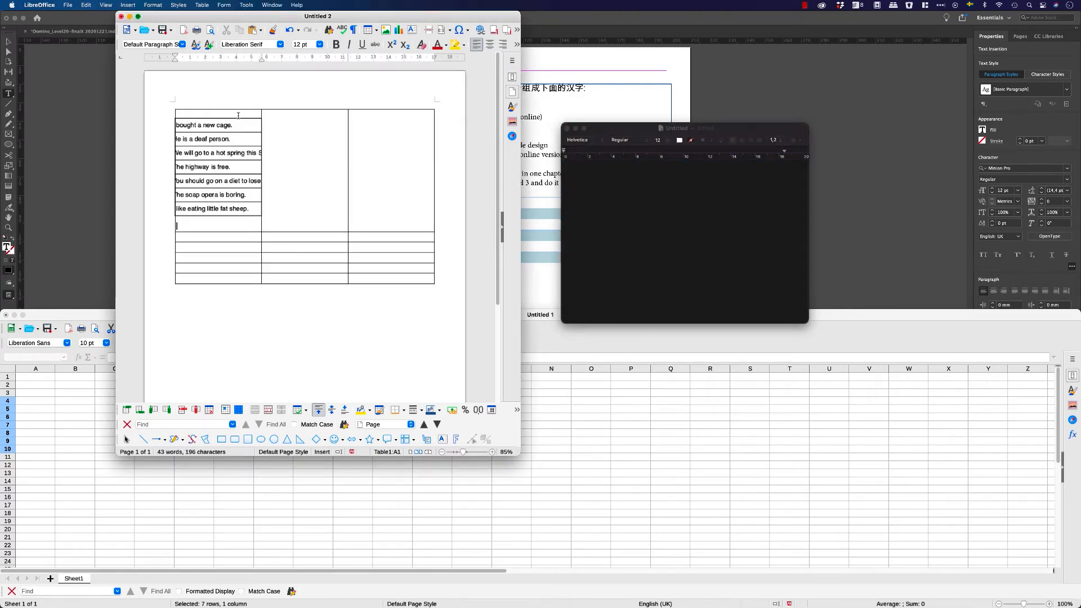
key("super+z")
key("super+z")
left_click(650, 218)
key("F1")
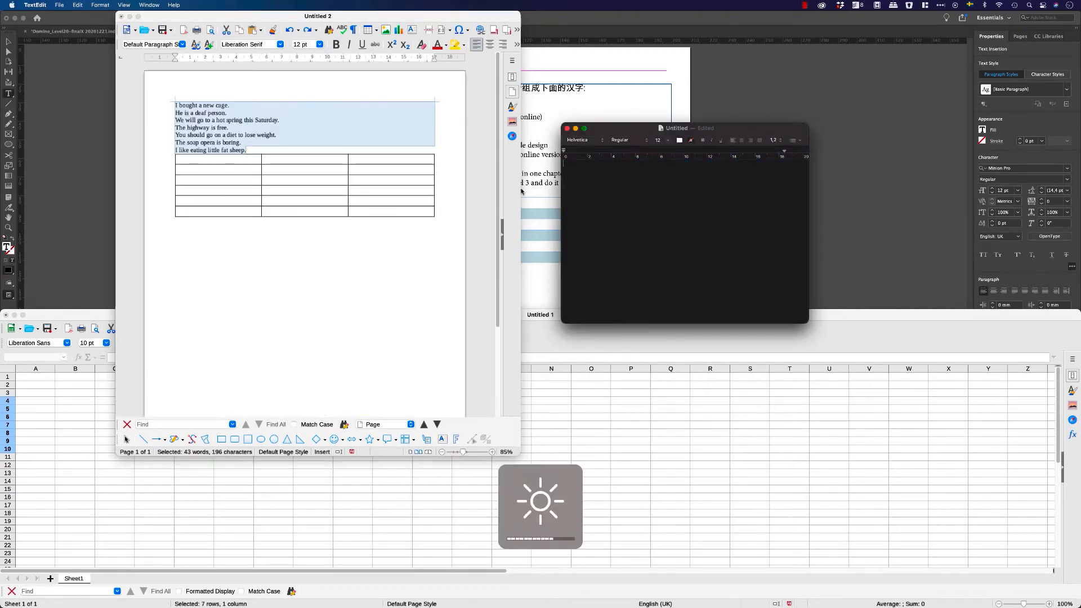
left_click(414, 201)
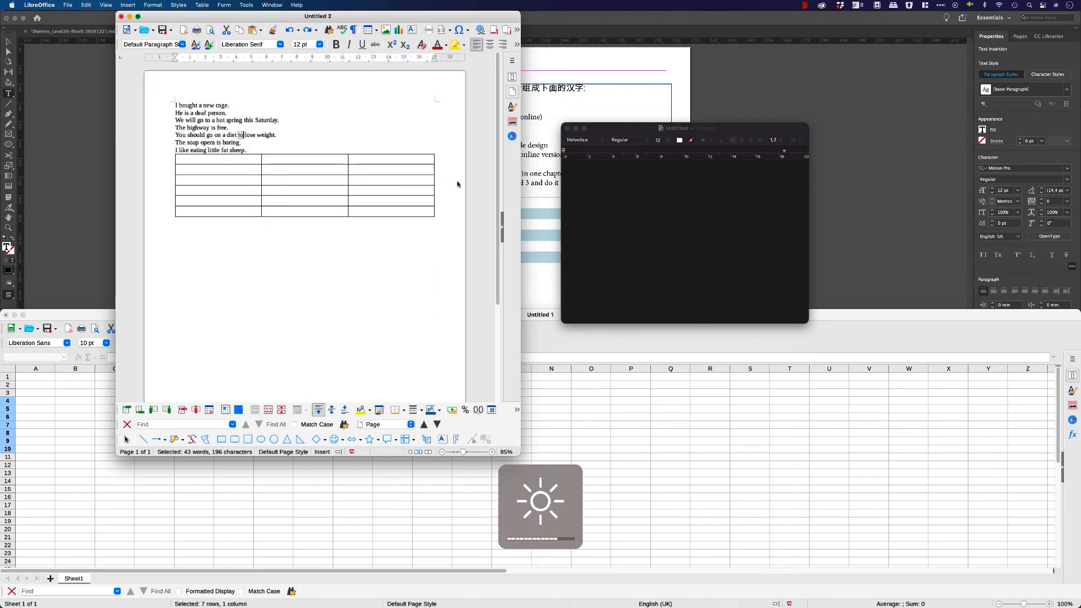
Return to InDesign and enter "Play sound (Online)" on the empty line above the lower styled table.
left_click(531, 194)
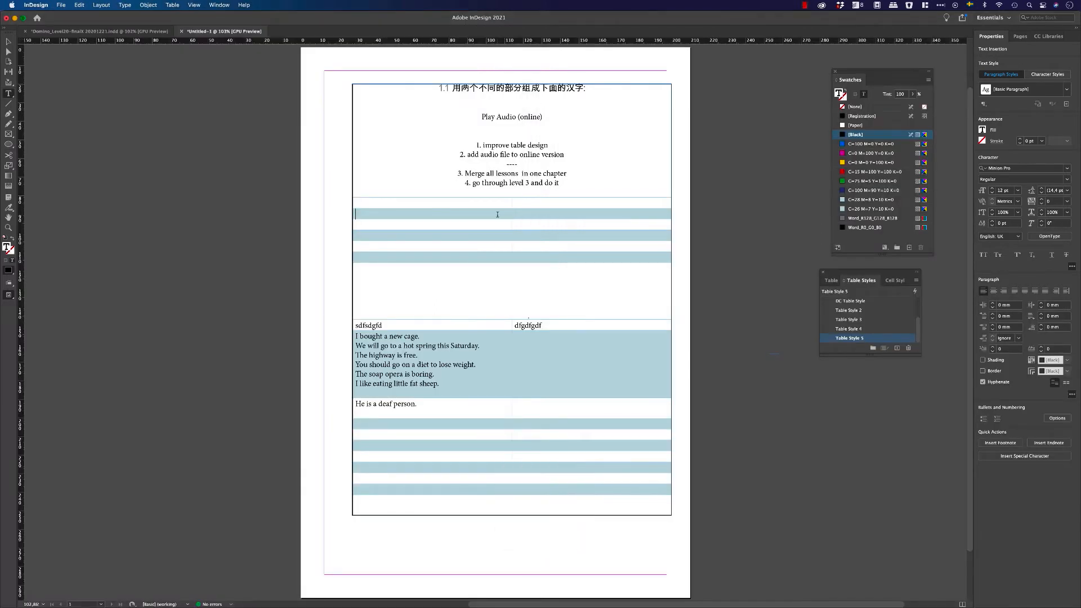
scroll(445, 268, "up", 3)
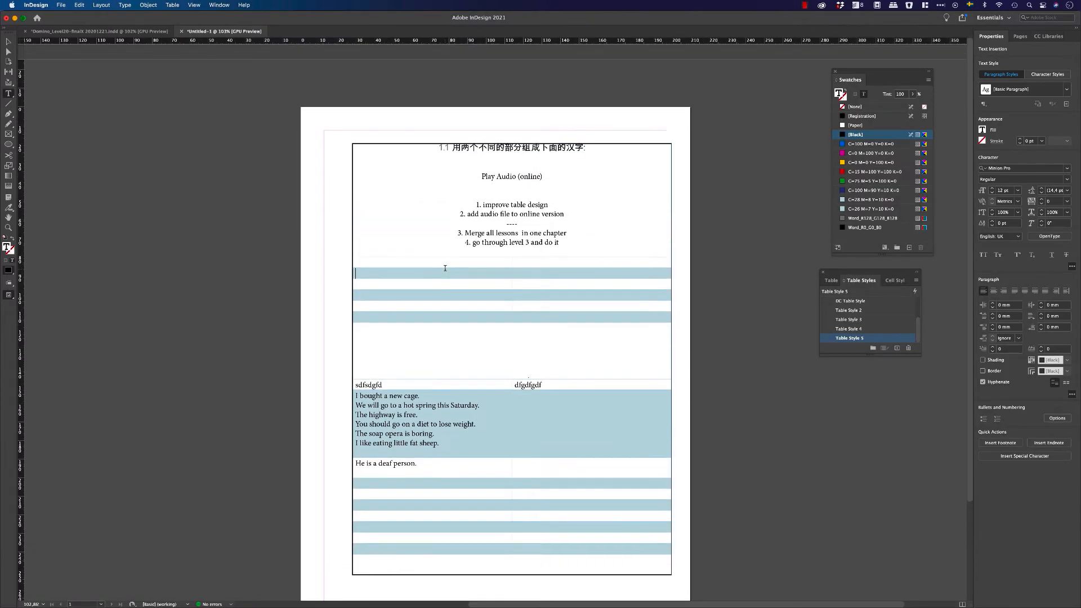
scroll(445, 268, "down", 1)
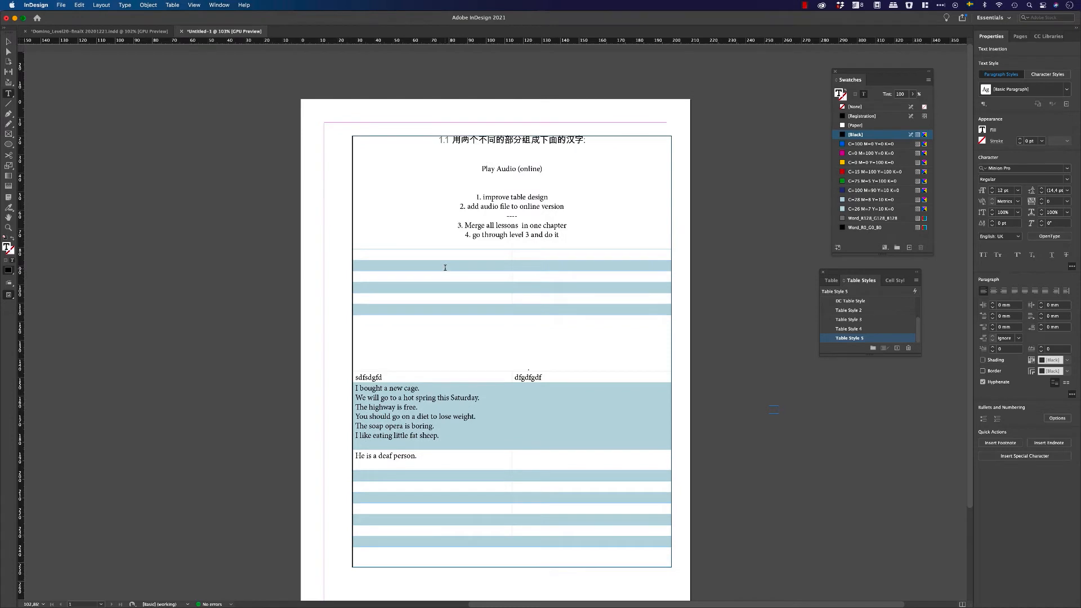
left_click(421, 369)
left_click_drag(447, 433, 332, 390)
left_click(484, 353)
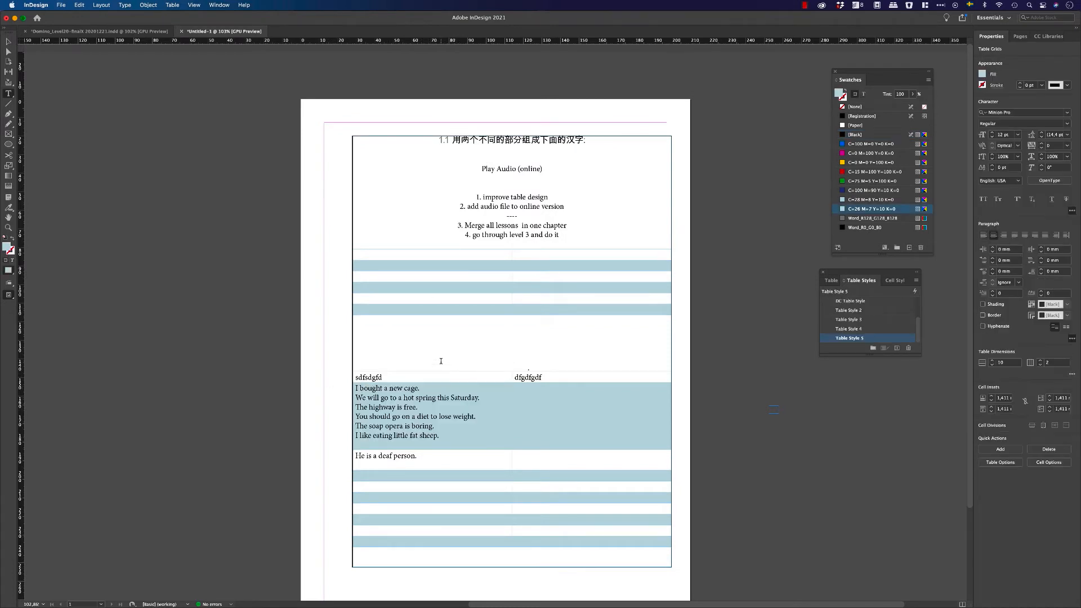
type("PLay")
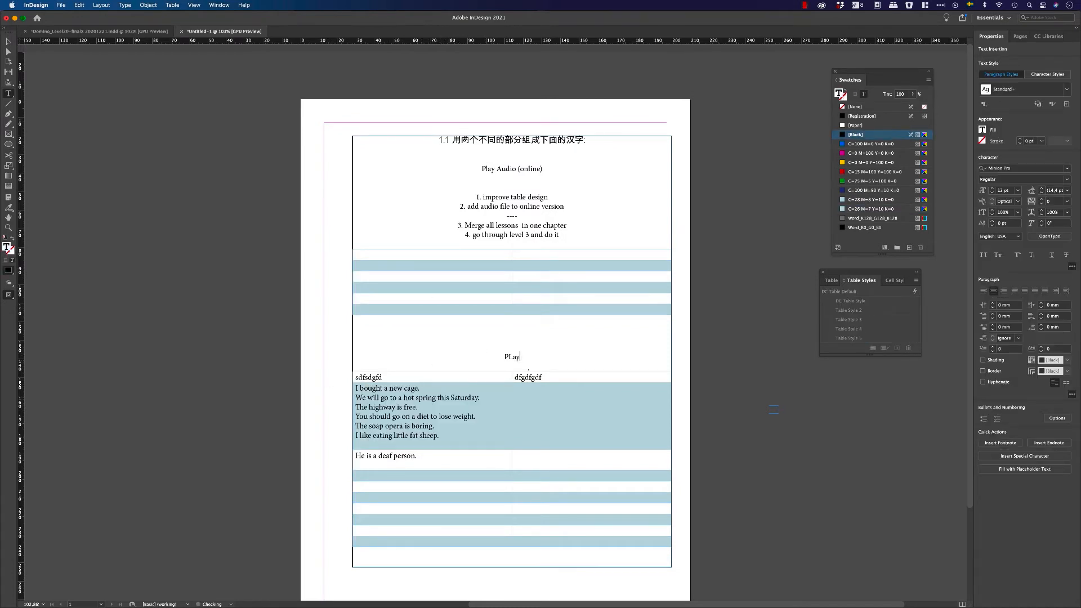
key("BackSpace")
key("BackSpace")
key("BackSpace")
type("ay sound.")
key("BackSpace")
type("(Online)")
Place the file SAMPLE AUDIO (ENDING PART) (1).mp3 inline before the "Play sound (Online)" text.
scroll(457, 356, "right", 2)
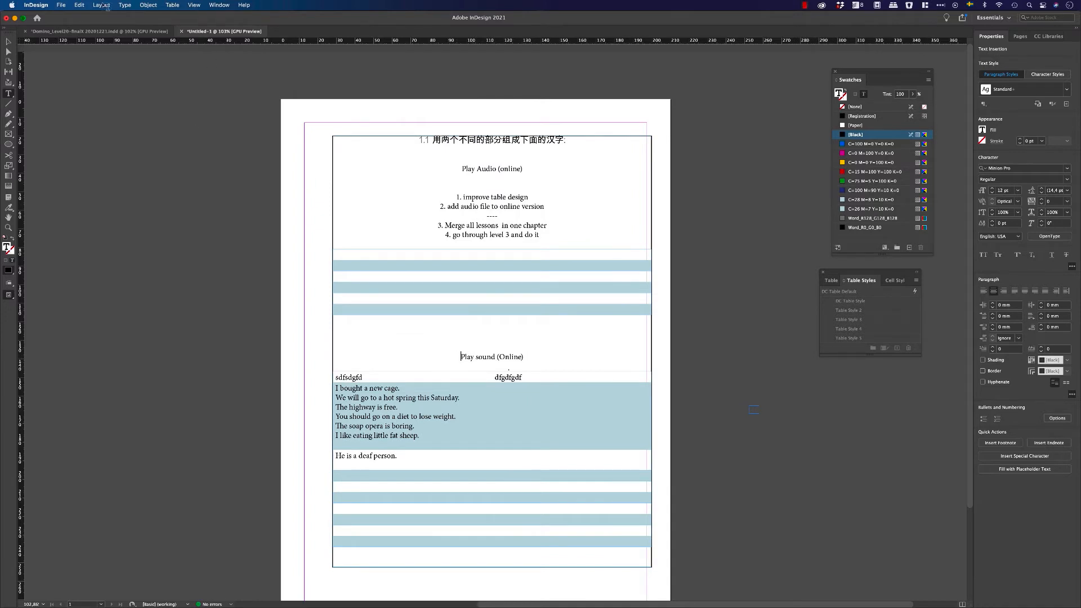
scroll(441, 349, "down", 2)
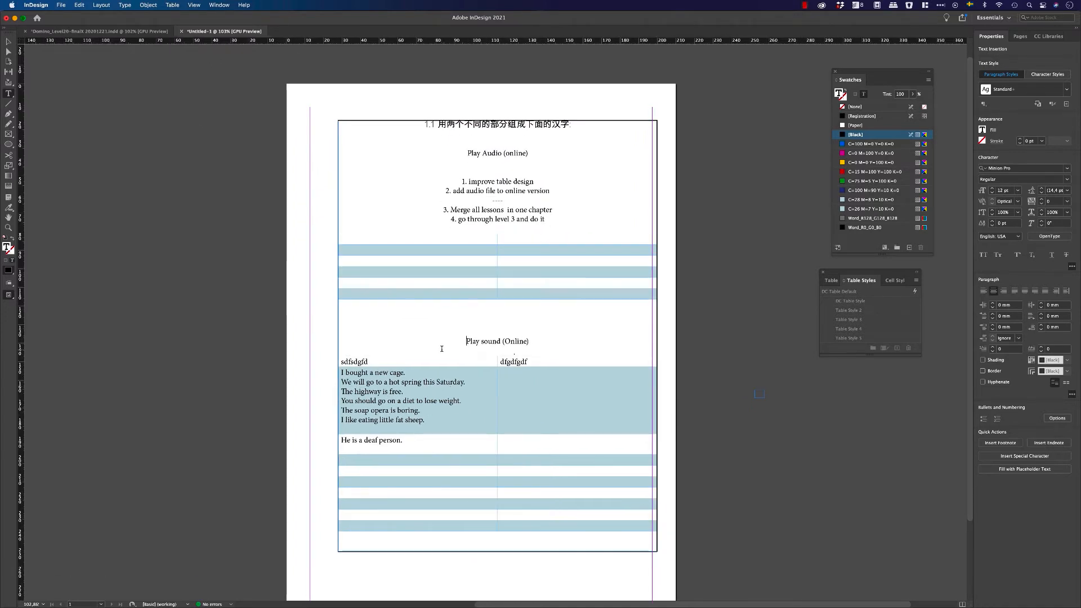
left_click(84, 6)
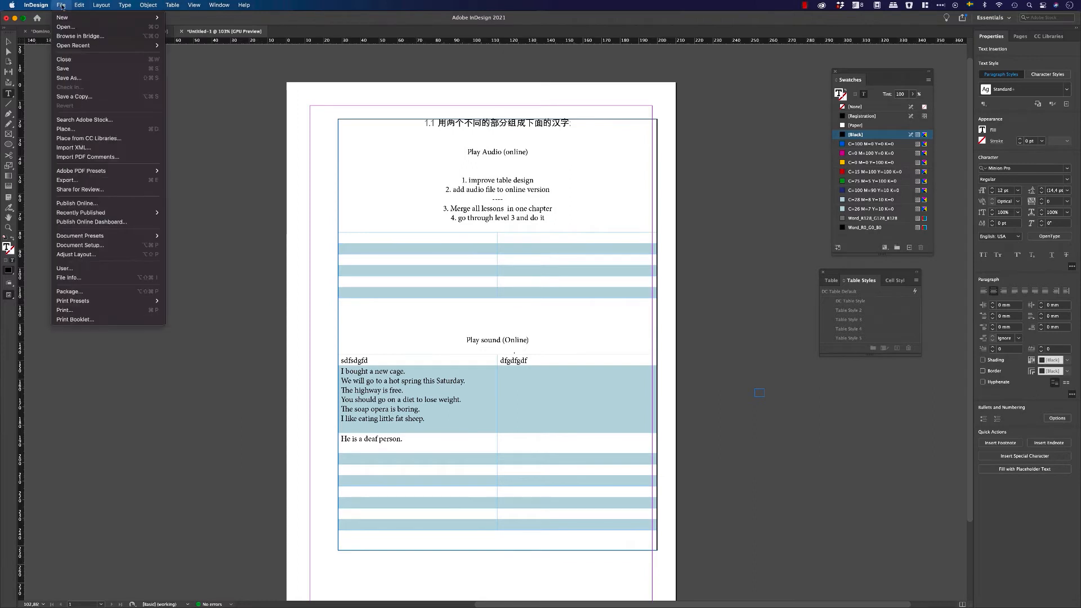
left_click(97, 128)
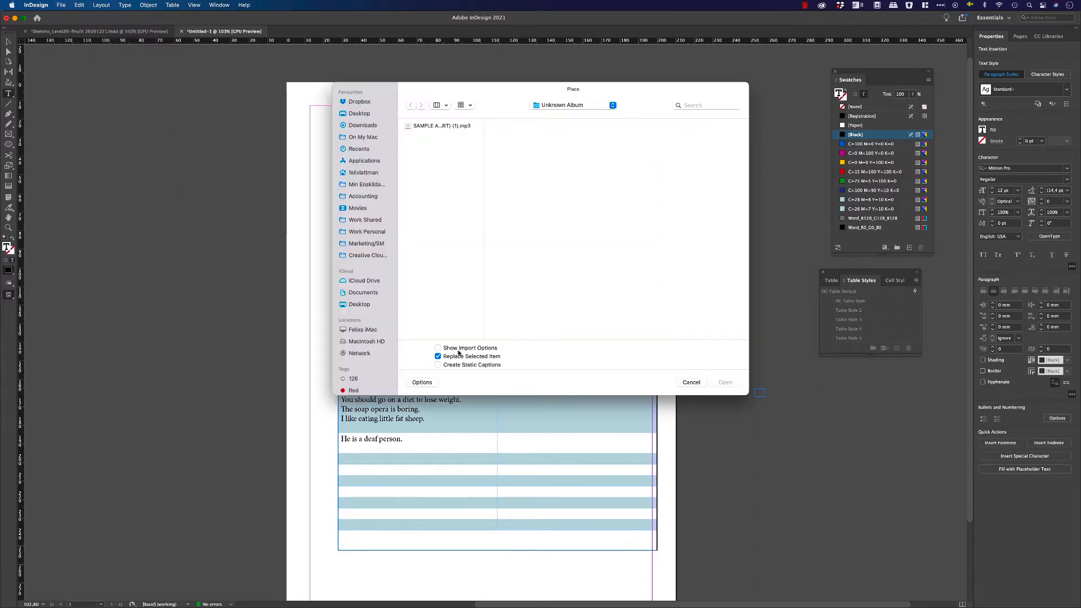
left_click(447, 126)
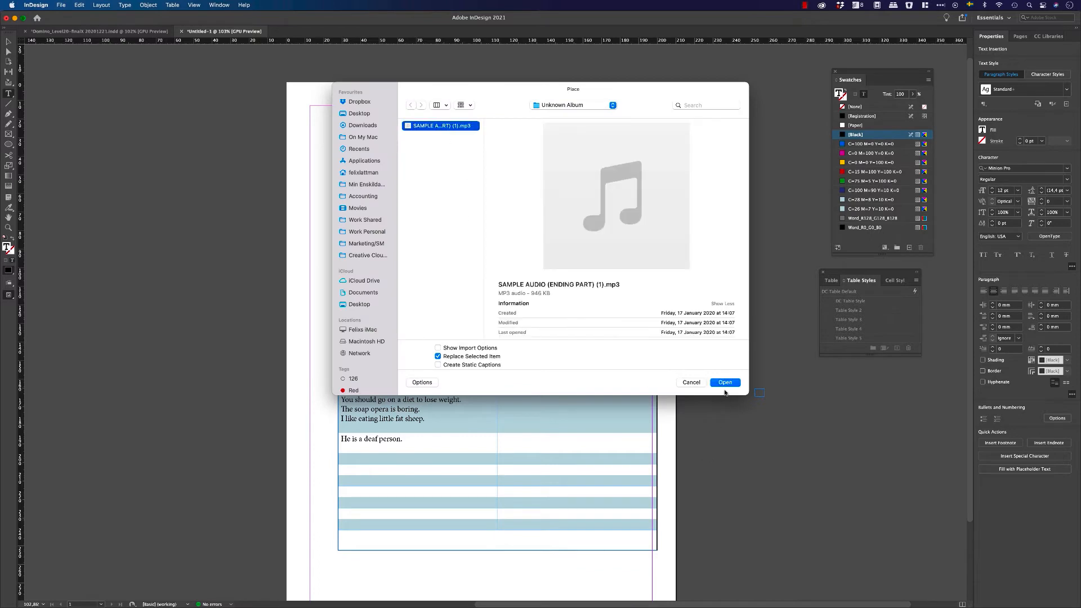
left_click(727, 386)
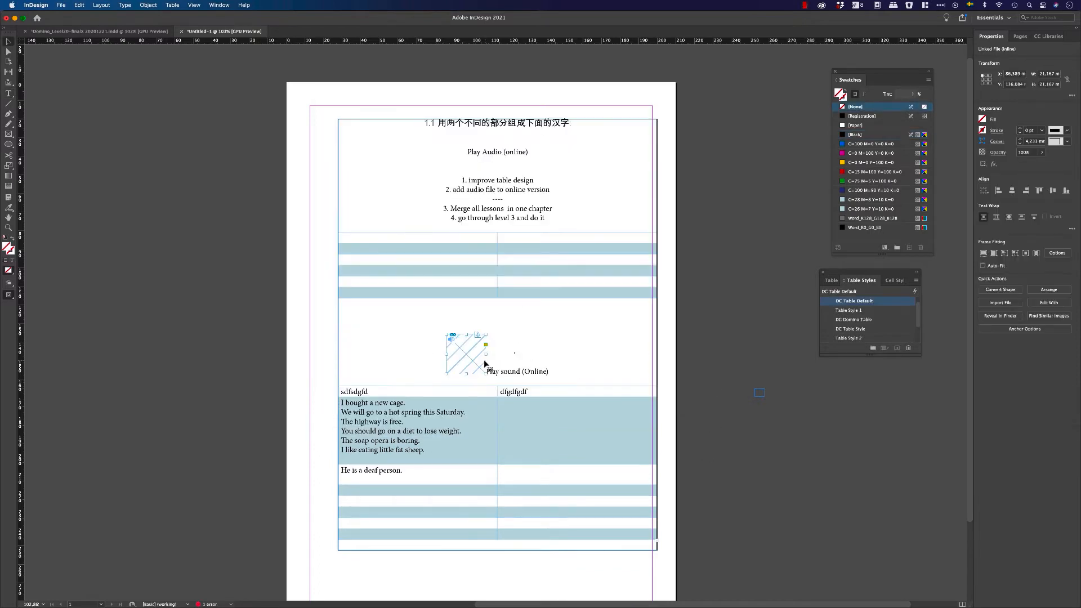
Show the Media playback options for the placed audio clip.
left_click(218, 5)
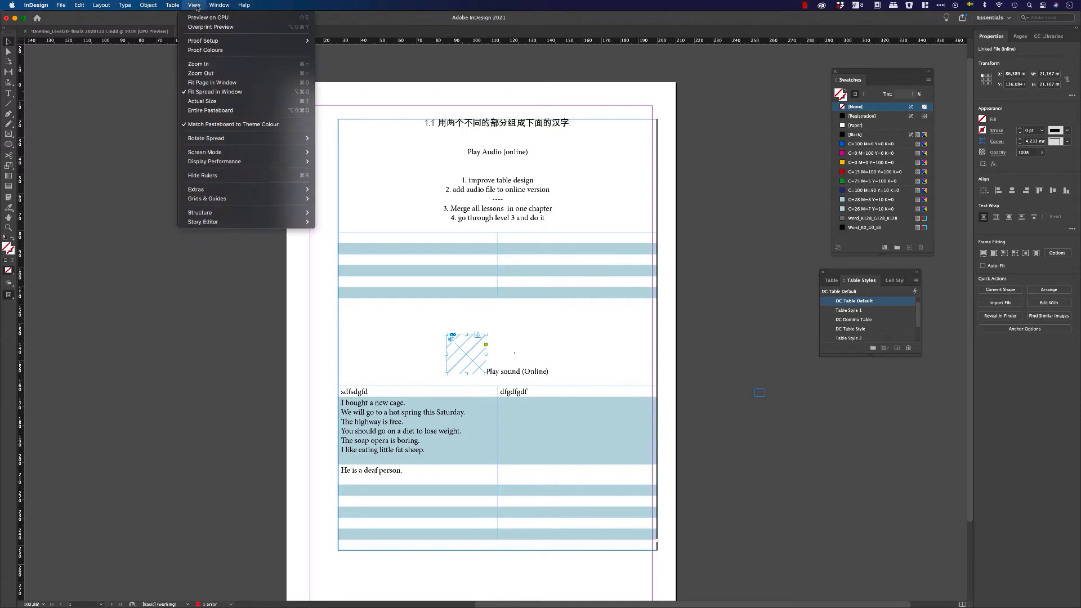
left_click(217, 6)
left_click(217, 6)
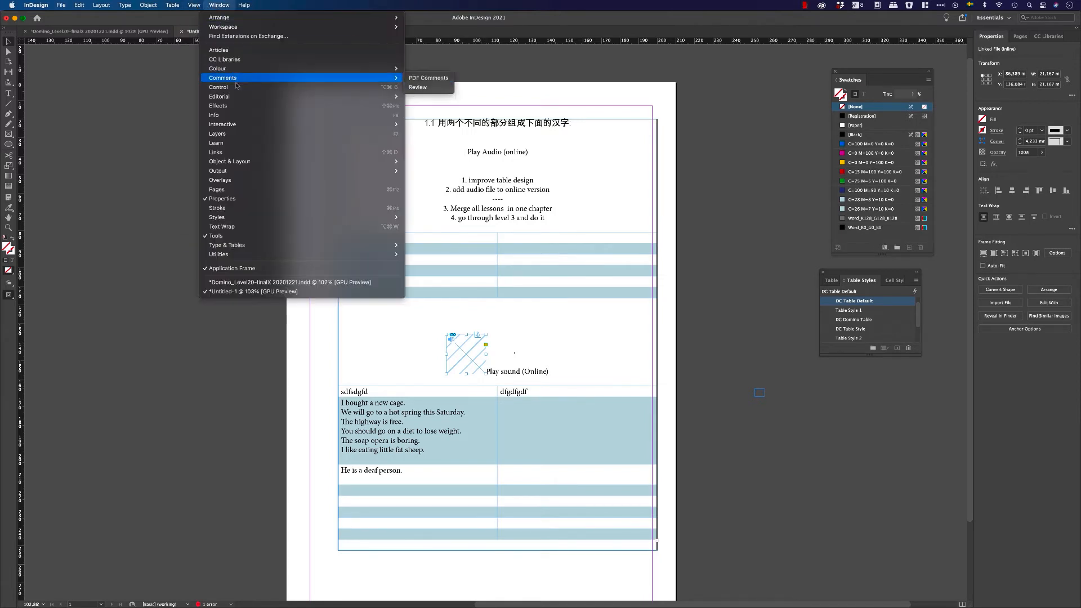
mouse_move(252, 126)
left_click(417, 180)
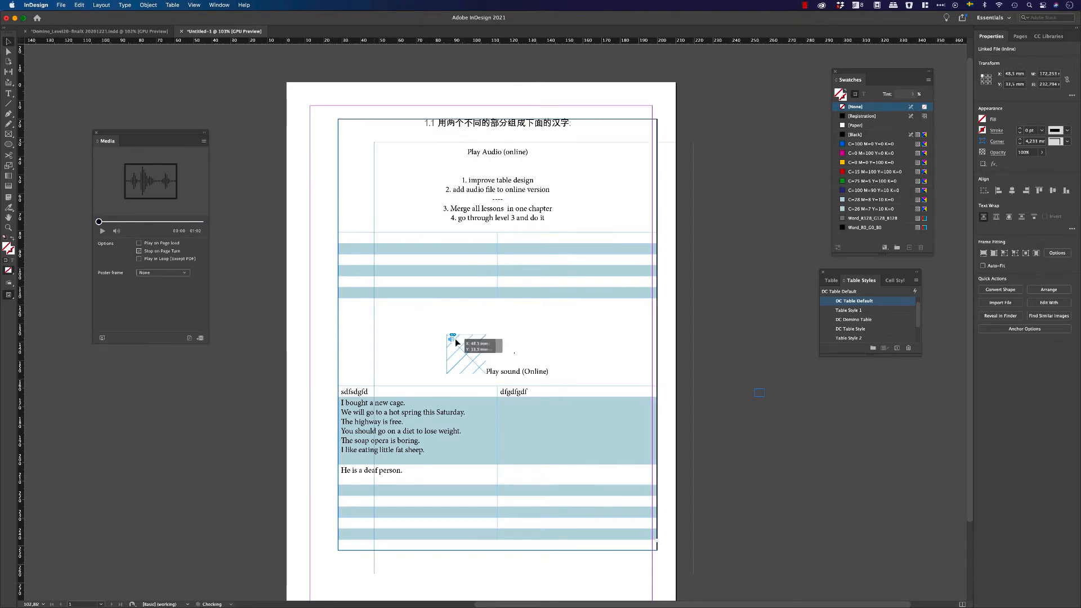
Close the Media options and delete the inline audio clip before the "Play sound (Online)" text.
left_click_drag(455, 339, 414, 316)
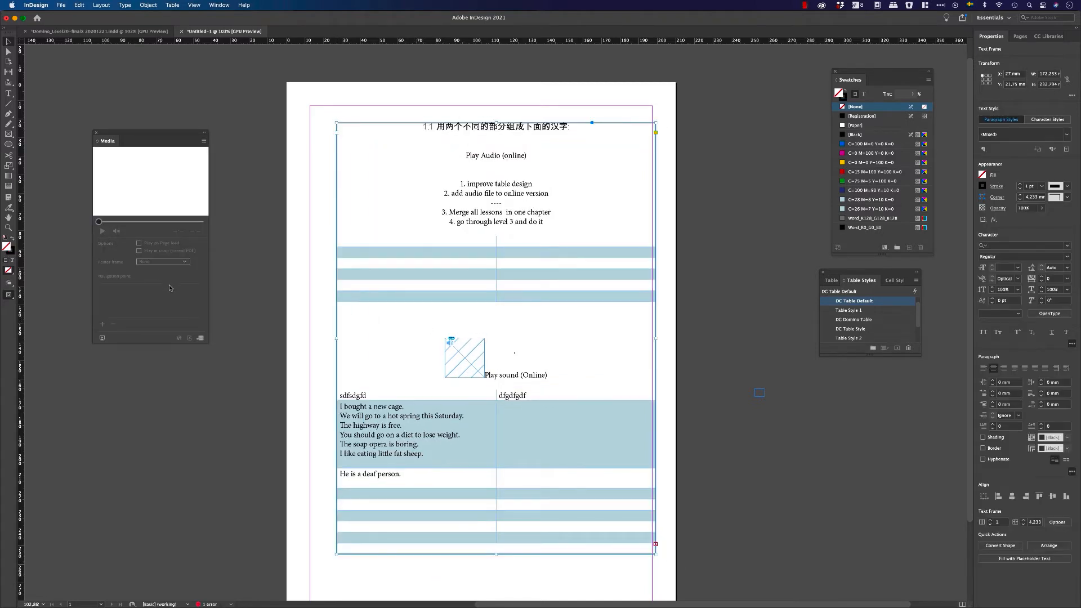
left_click(96, 135)
left_click(479, 372)
key("Delete")
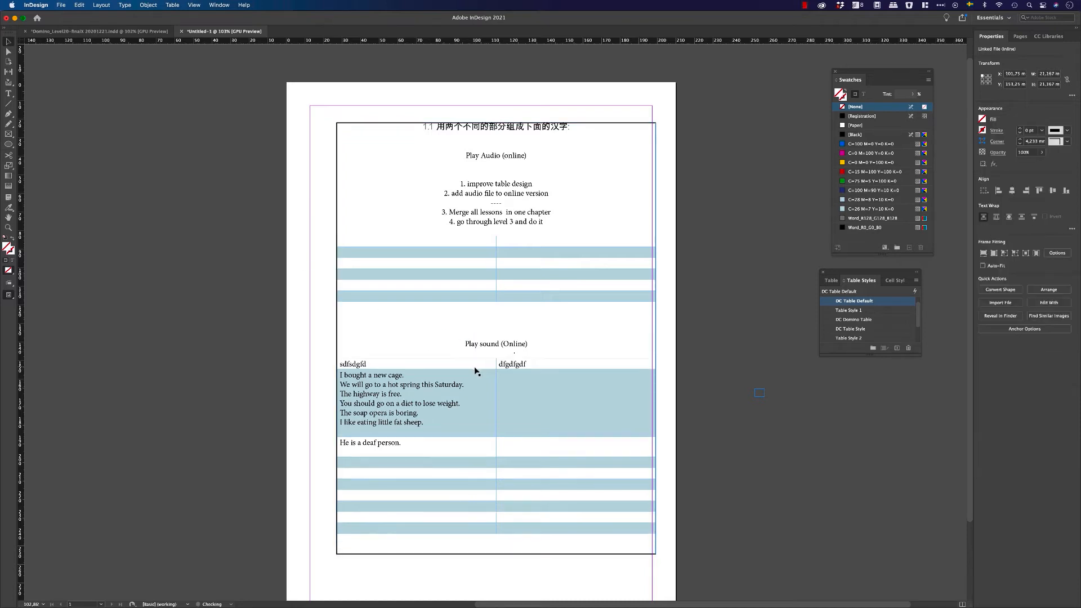
Put the text cursor before "Play sound (Online)" and show the Media options again.
double_click(471, 344)
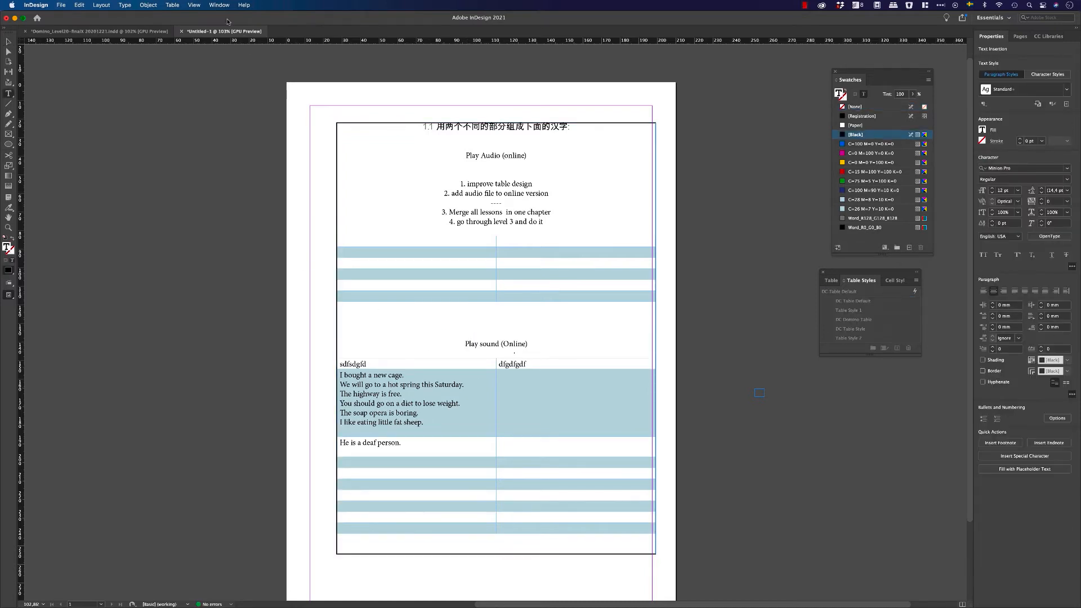
left_click(219, 5)
mouse_move(372, 125)
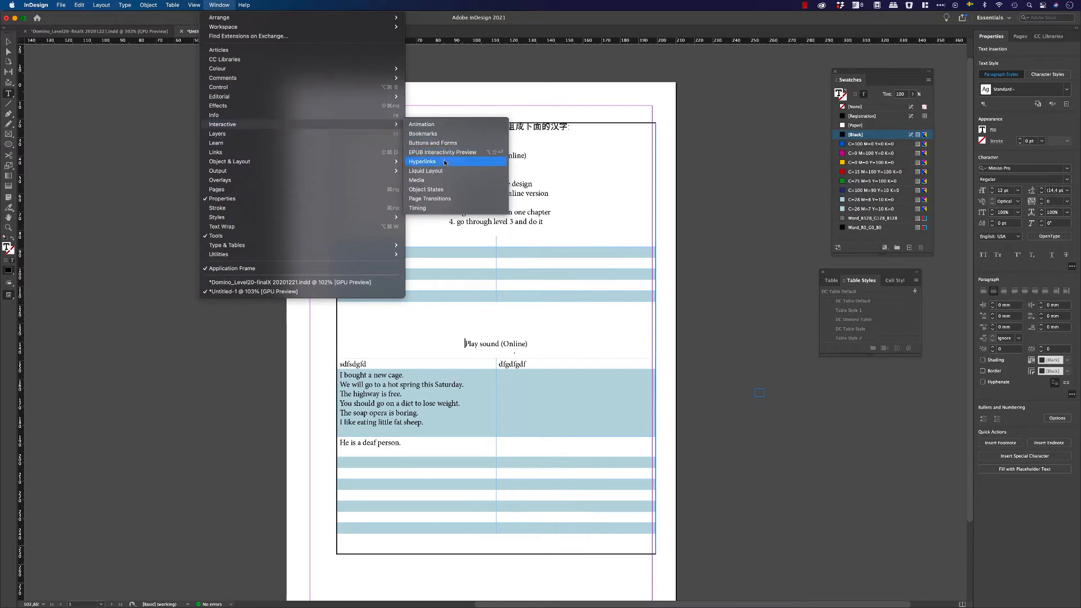
left_click(444, 181)
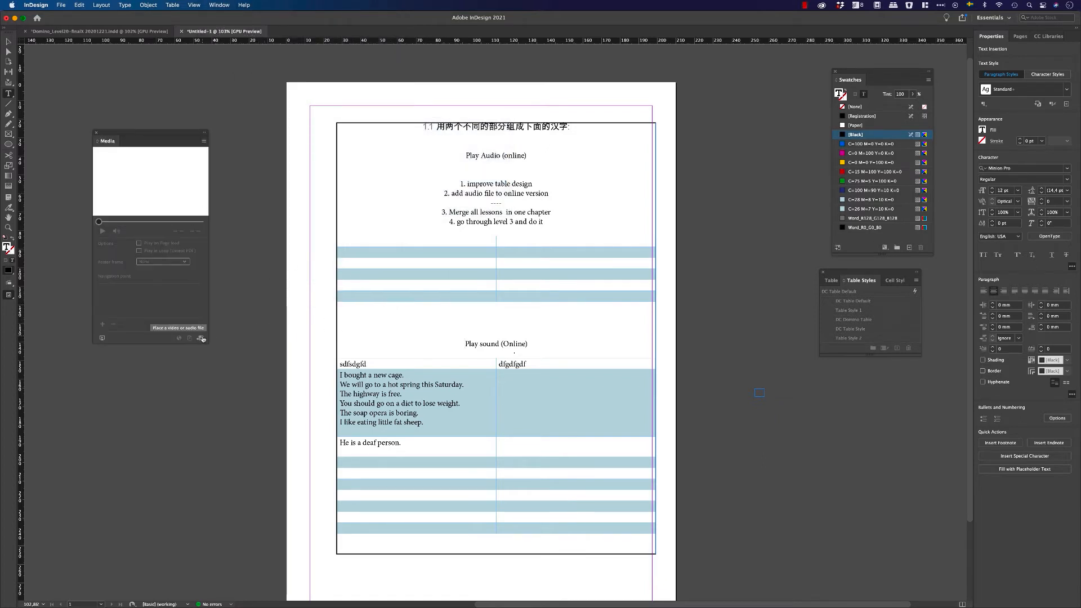
Place L1C5.mp3 from the Unknown Album folder in a frame about 67 by 36 mm, beside the "Play sound (Online)" text.
left_click(699, 145)
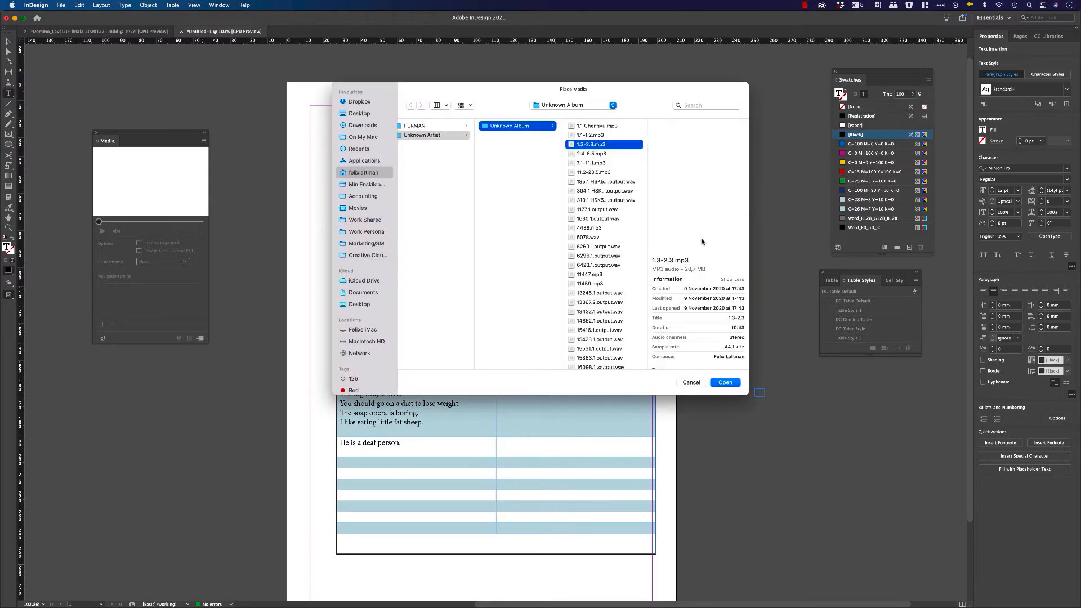
left_click(617, 256)
scroll(615, 279, "down", 5)
left_click(609, 259)
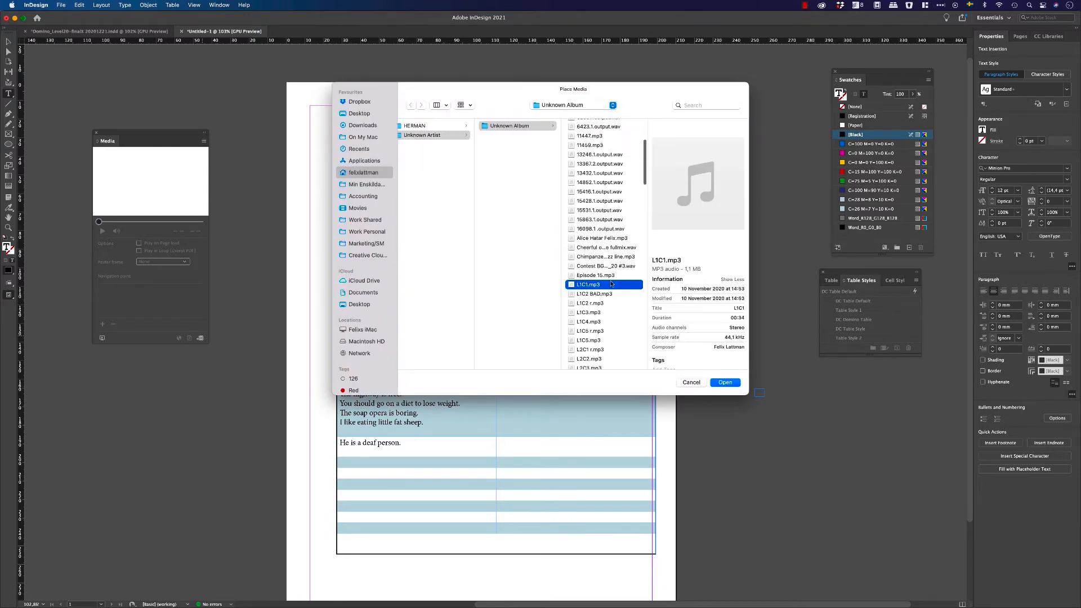
key("Down")
key("Down")
key("Down")
key("Down")
key("Down")
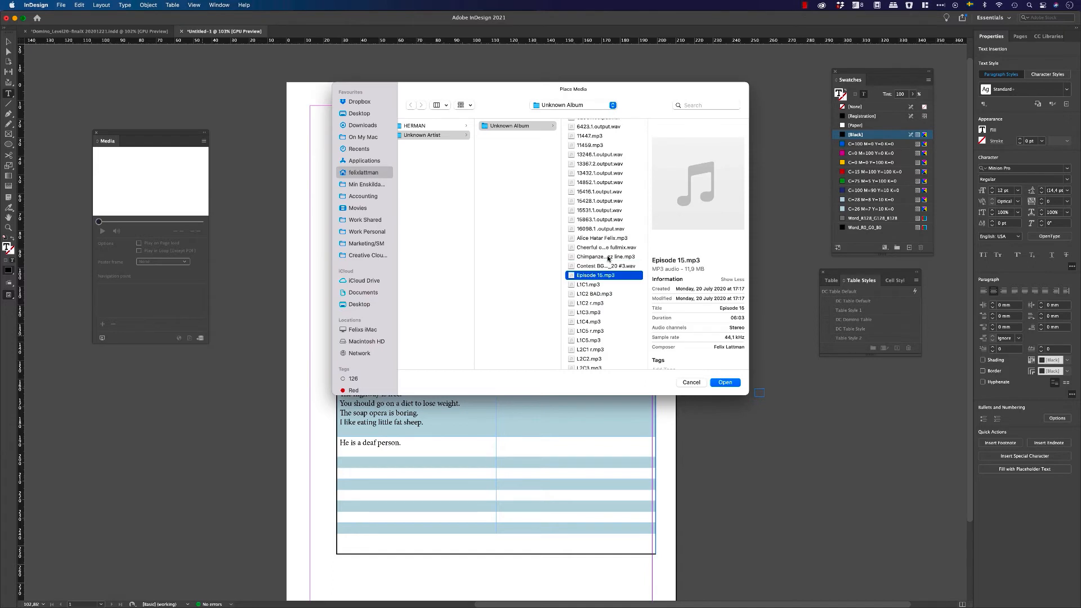
key("Up")
key("Down")
key("Down")
key("Down")
key("Down")
key("Down")
key("Down")
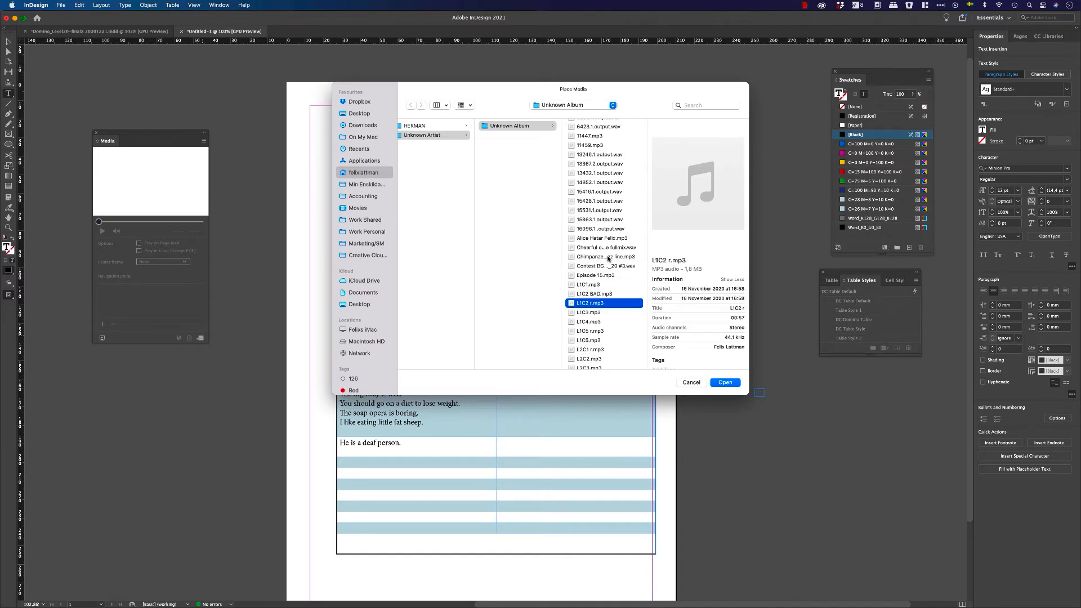
key("Down")
key("Up")
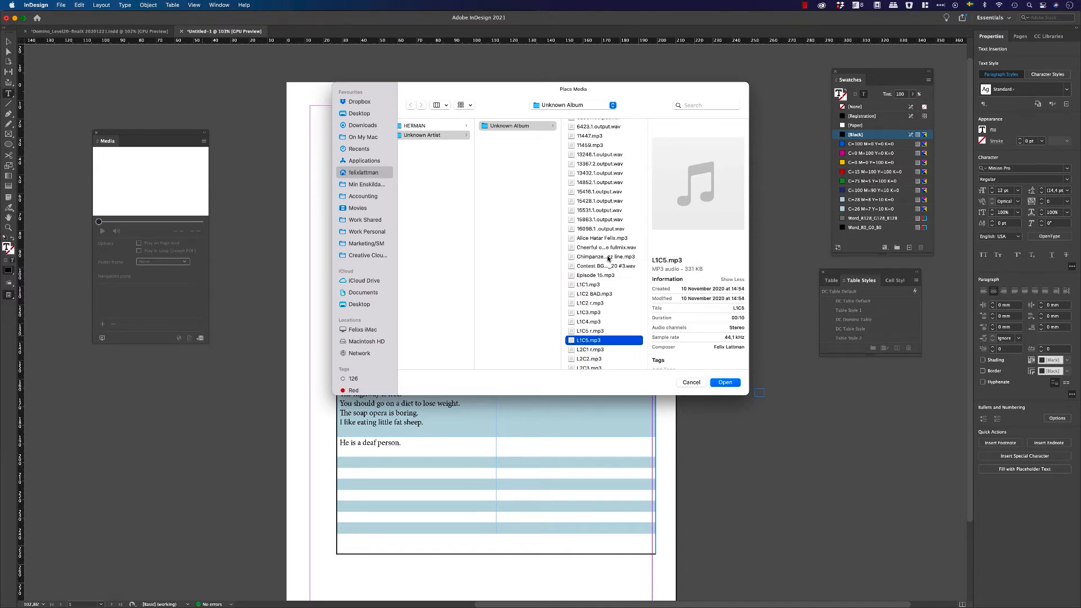
key("Up")
key("Return")
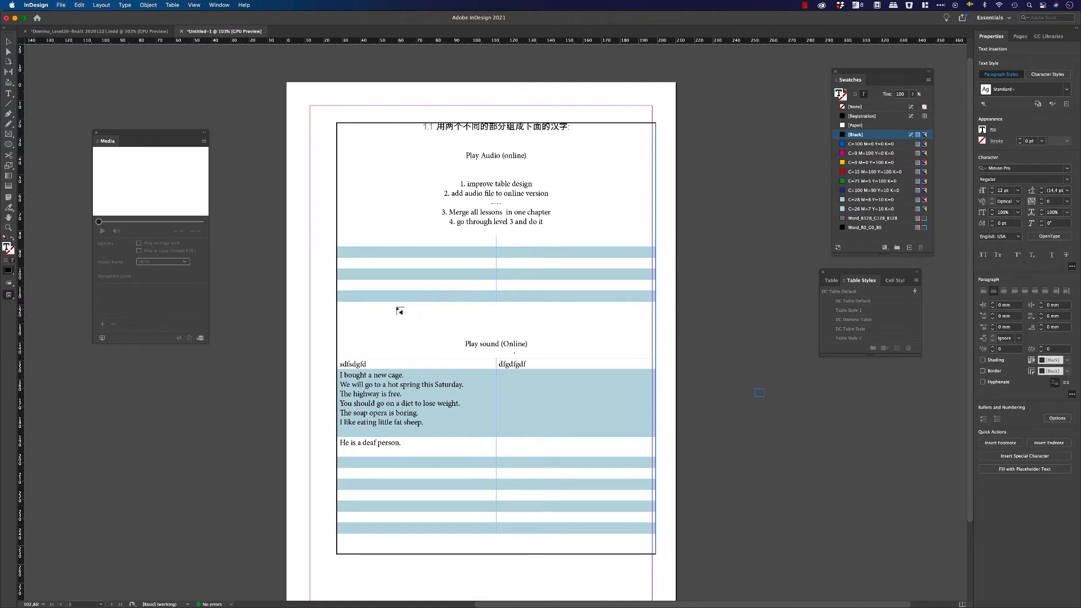
mouse_move(379, 303)
left_mouse_down()
mouse_move(519, 365)
mouse_move(517, 379)
mouse_move(504, 368)
left_mouse_up()
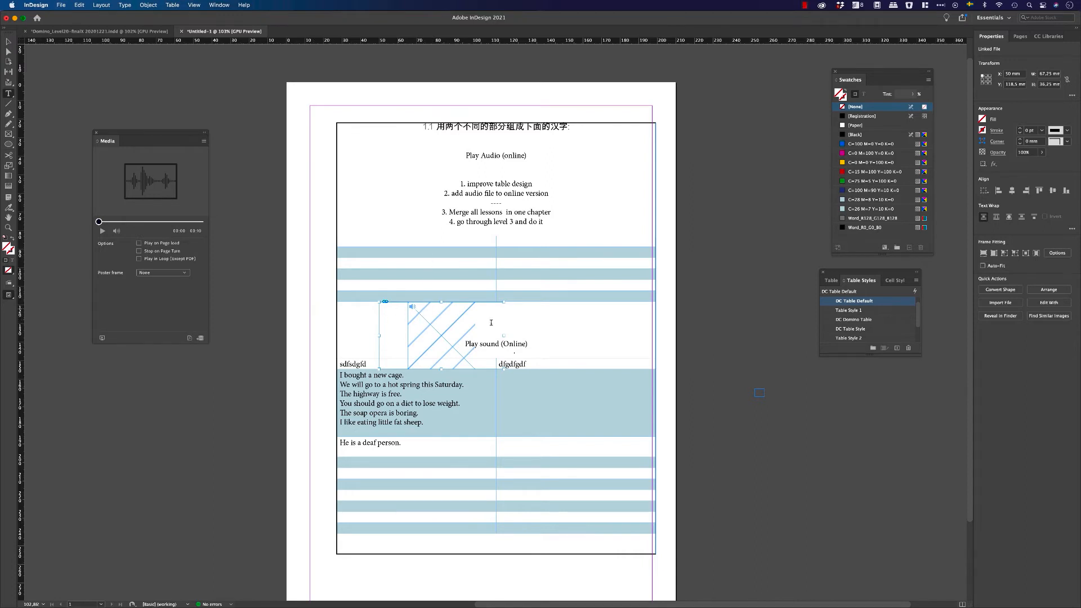
Turn on Stop on Page Turn for the audio clip and move its frame to about X 42 mm, Y 107 mm.
left_click(139, 251)
left_click(9, 42)
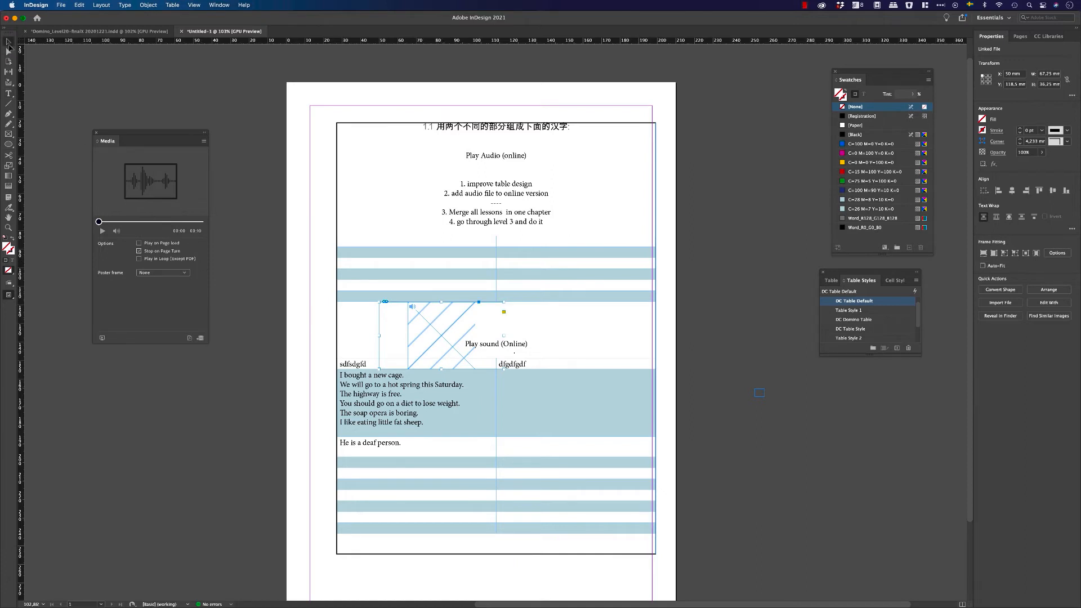
left_click(439, 358)
left_click_drag(440, 358, 427, 338)
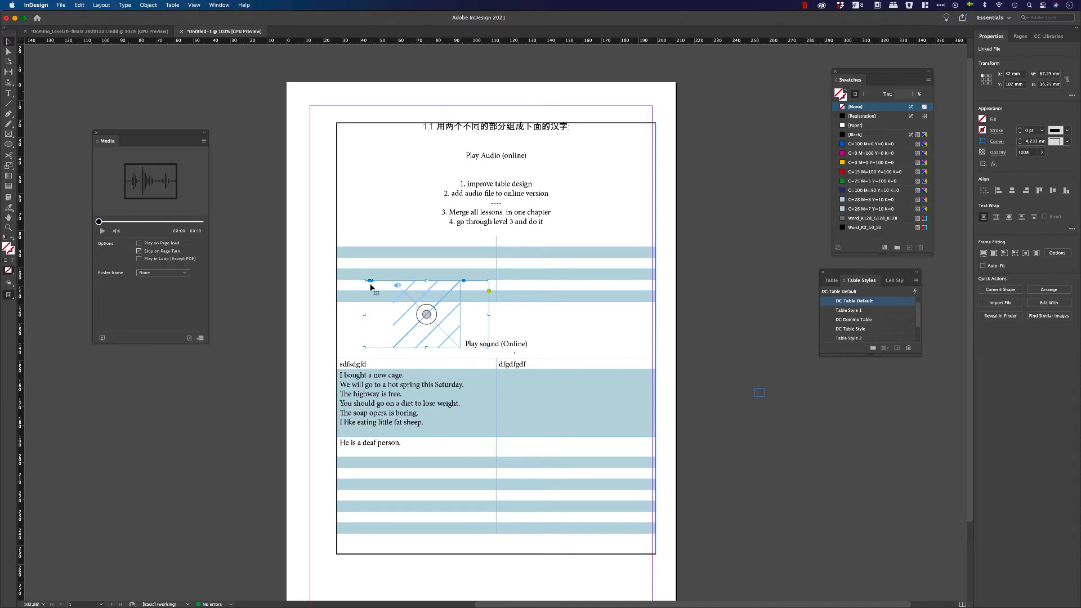
Enlarge the audio frame to about 82 by 49 mm and the clip inside it to about 48 by 45 mm.
left_click_drag(365, 281, 337, 256)
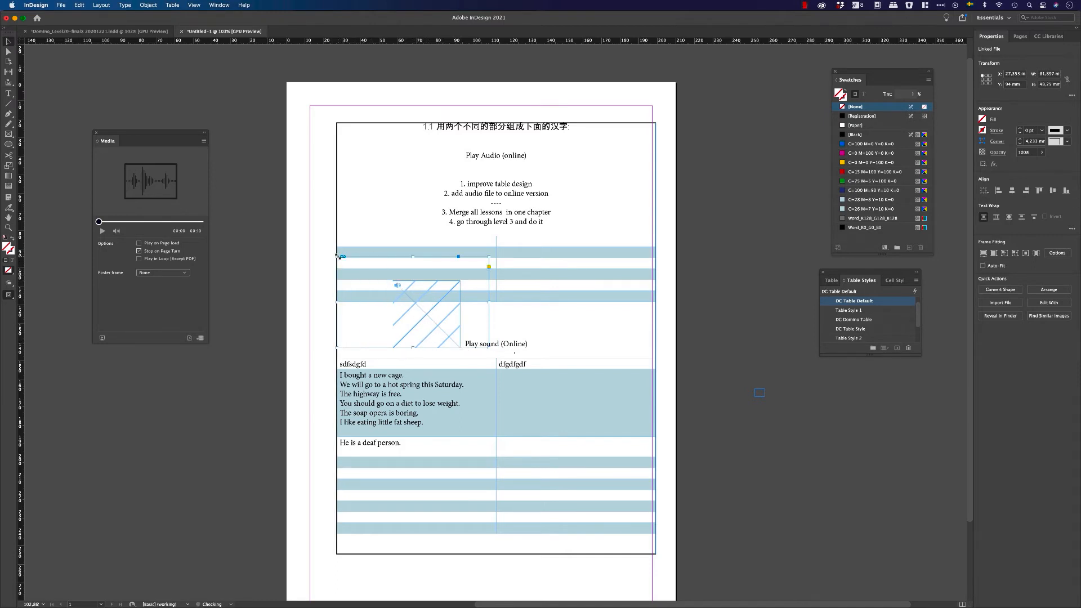
left_click(428, 326)
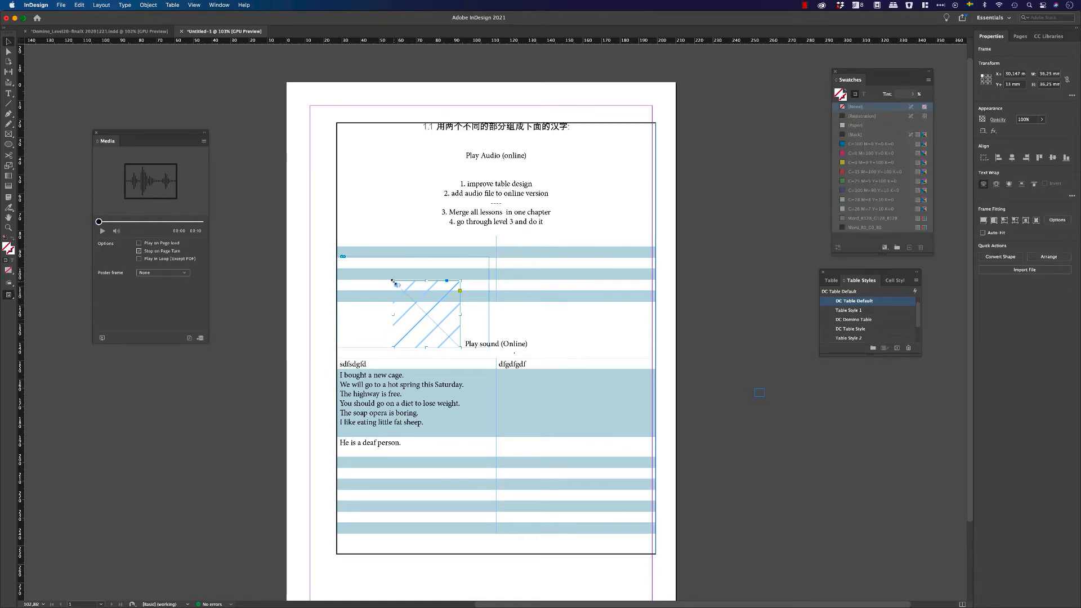
left_click_drag(393, 280, 372, 263)
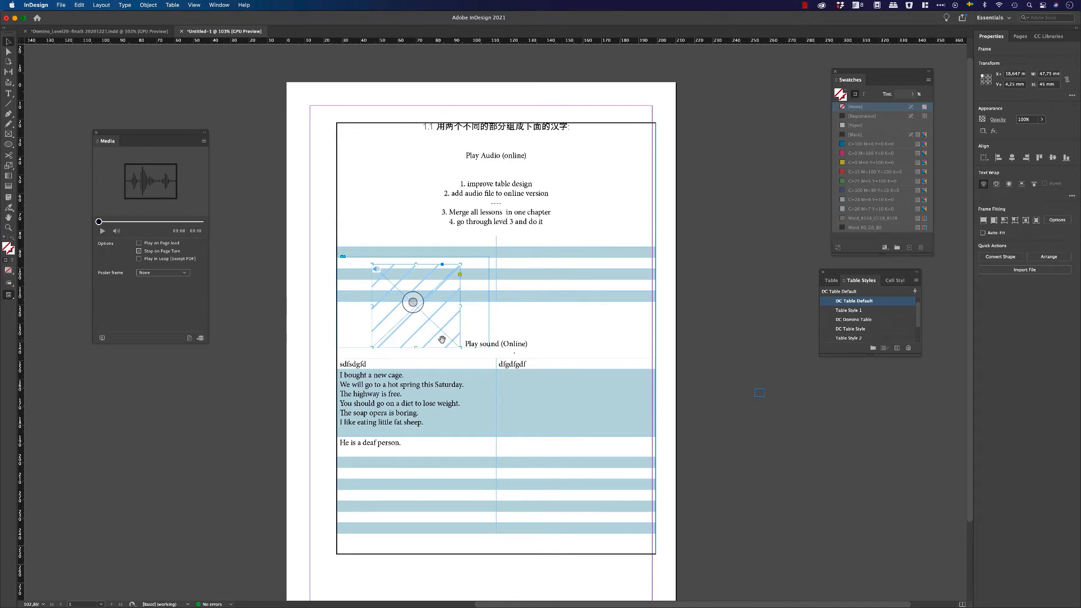
Preview the page's EPUB interactivity in a widened preview window and test playback of the audio clip.
left_click(102, 338)
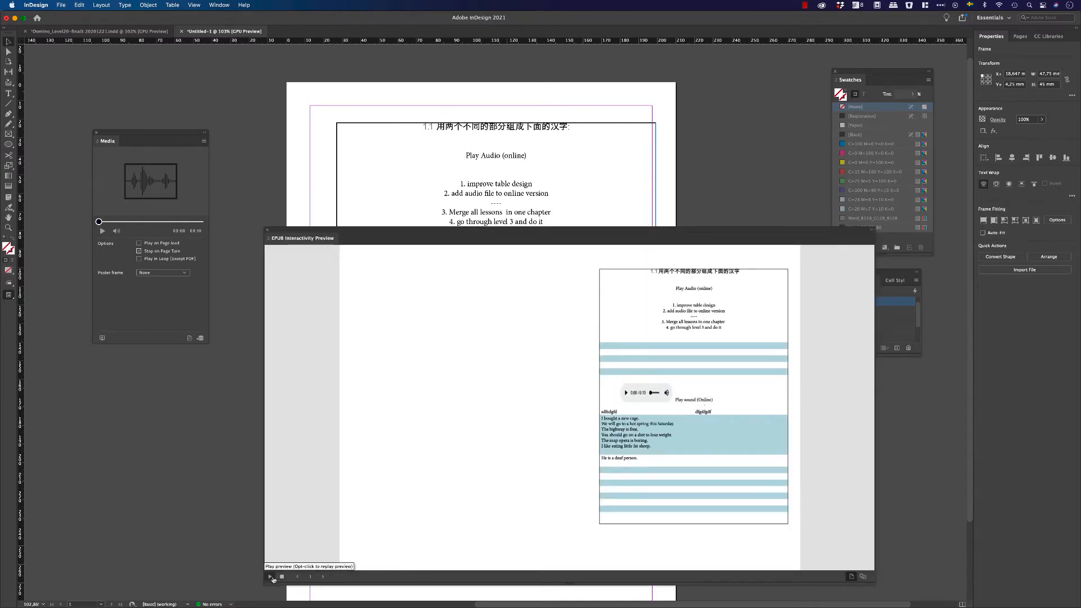
left_click(271, 577)
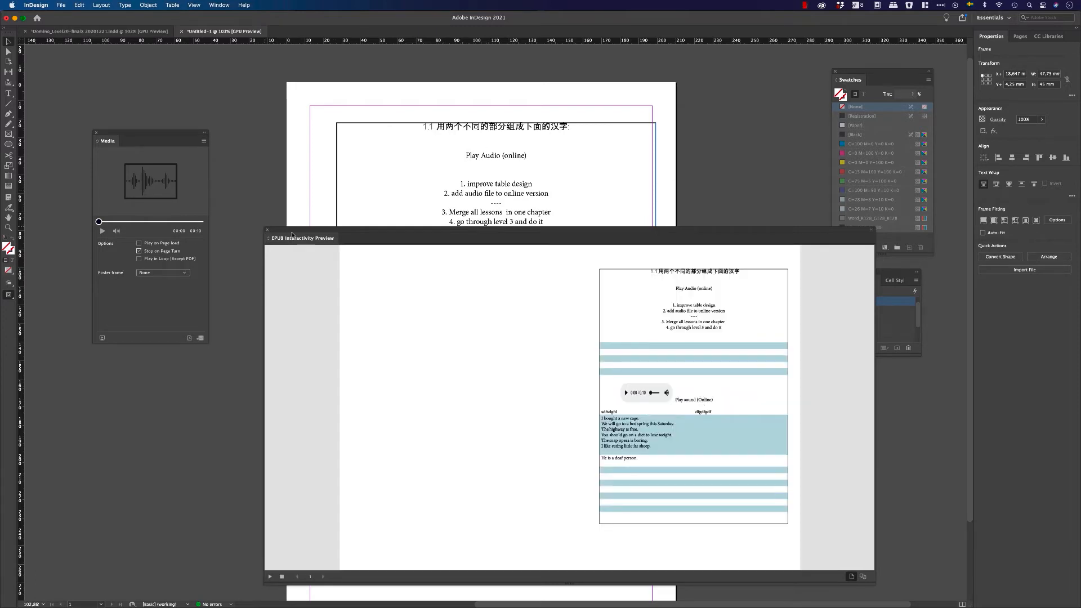
left_click_drag(292, 234, 216, 144)
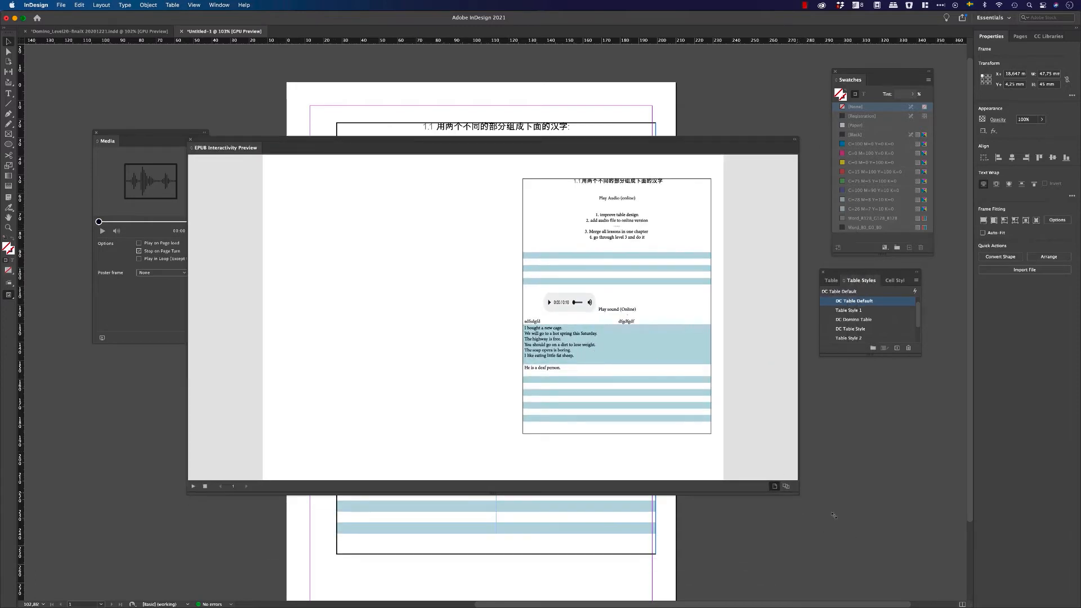
left_click_drag(835, 516, 862, 495)
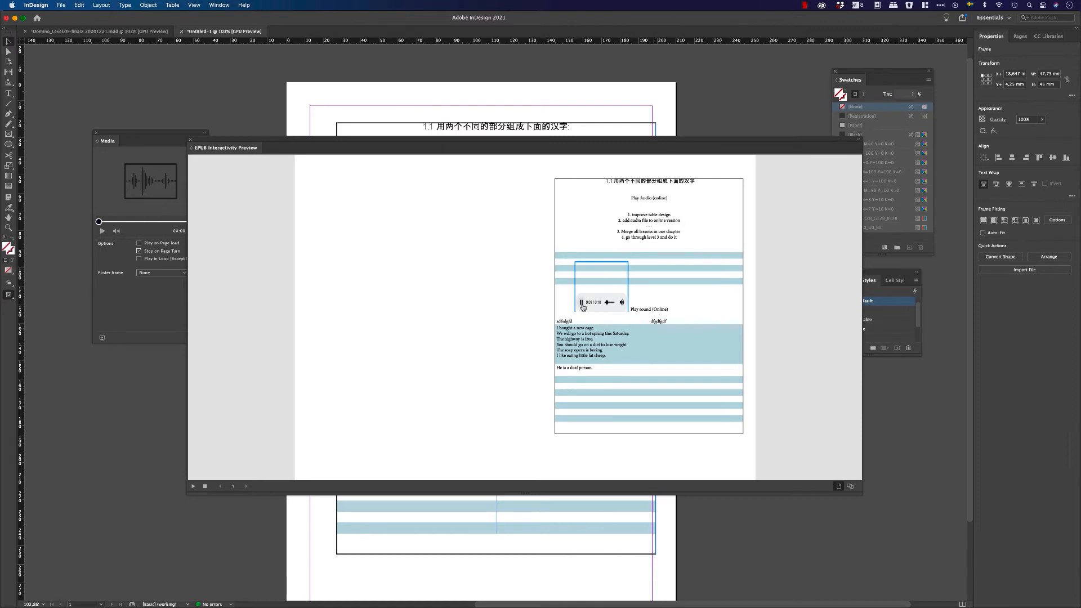
left_click(190, 140)
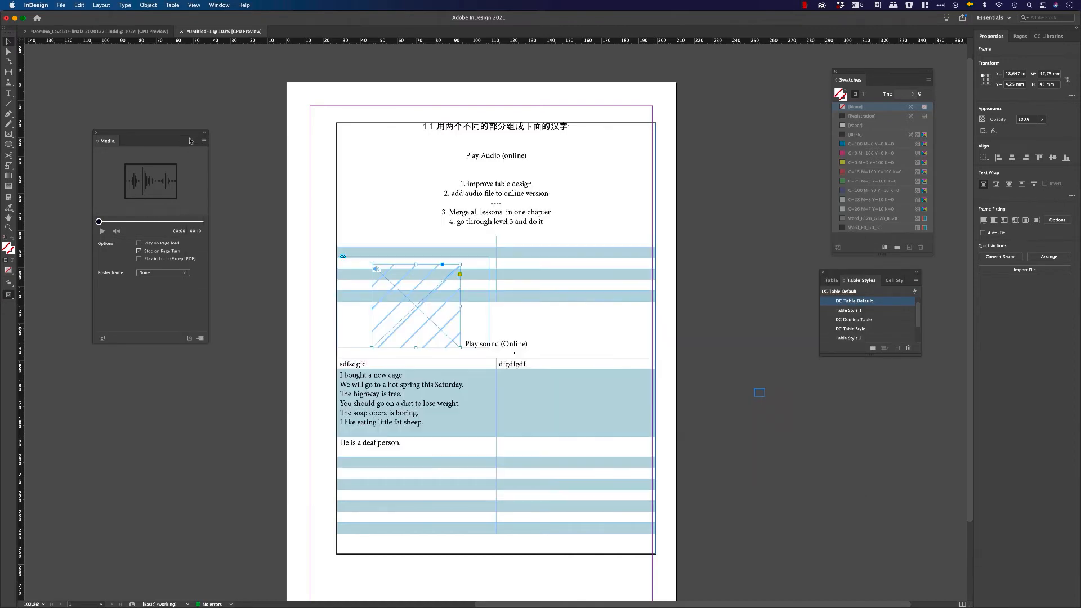
left_click(200, 338)
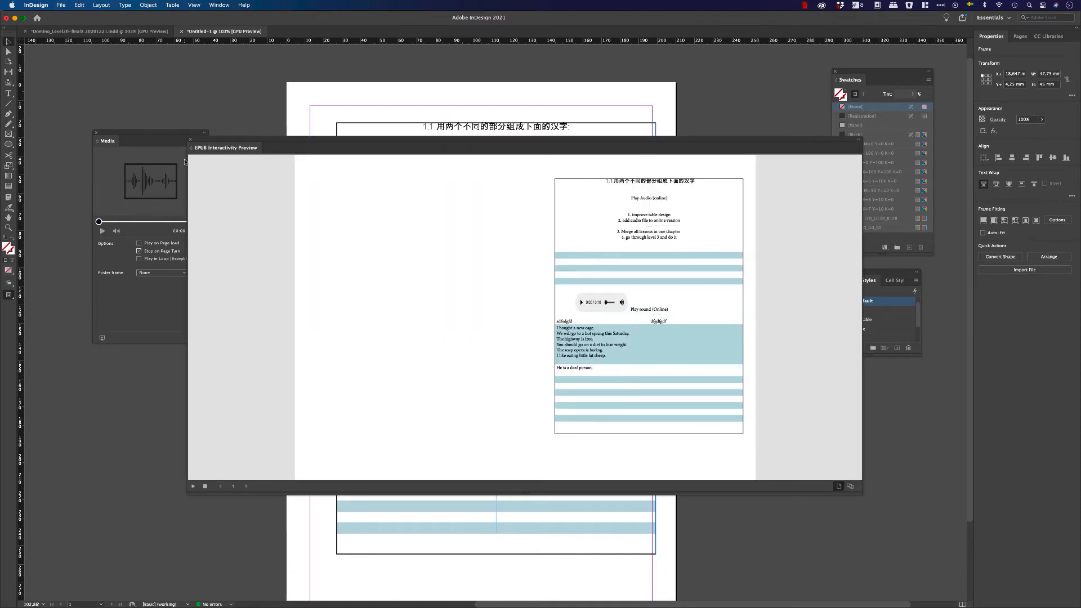
left_click(190, 140)
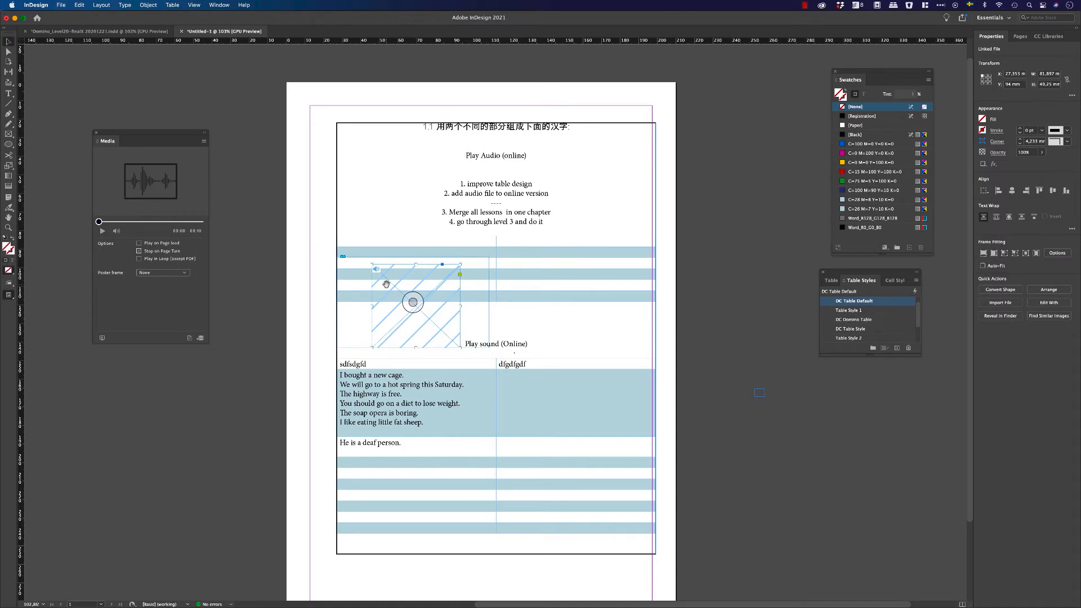
Enlarge the clip inside the audio frame to about 67 by 49 mm and check its player in the EPUB preview.
left_click_drag(371, 264, 337, 257)
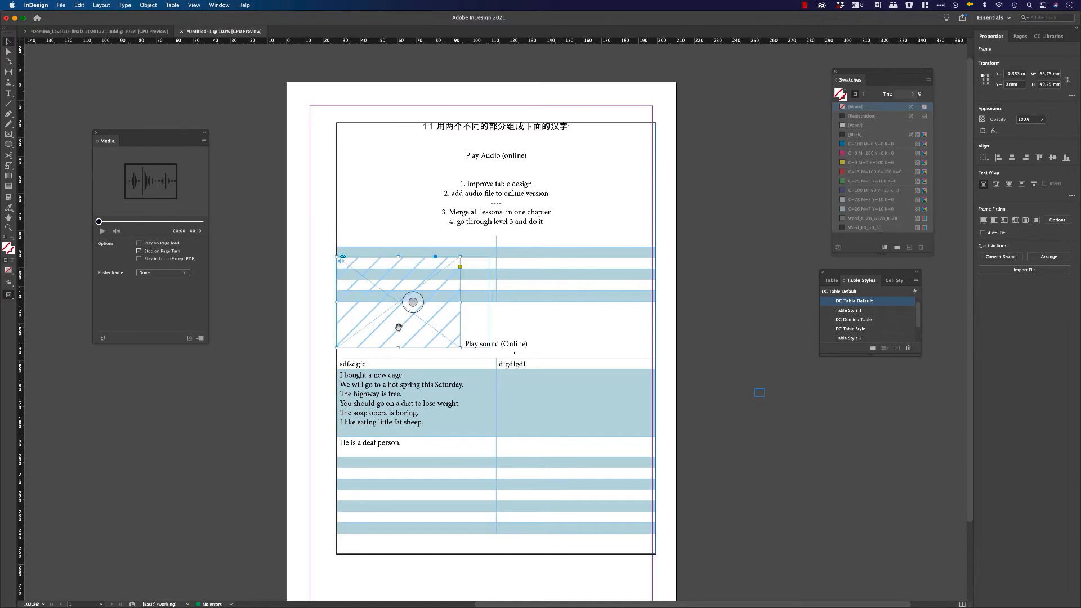
left_click(102, 337)
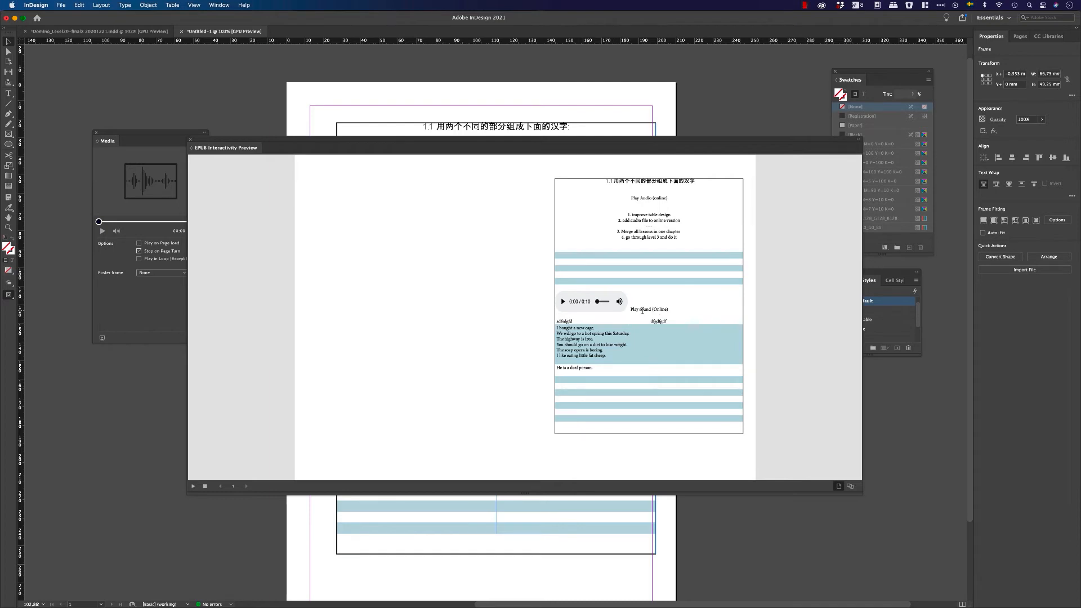
left_click(190, 141)
left_click(580, 329)
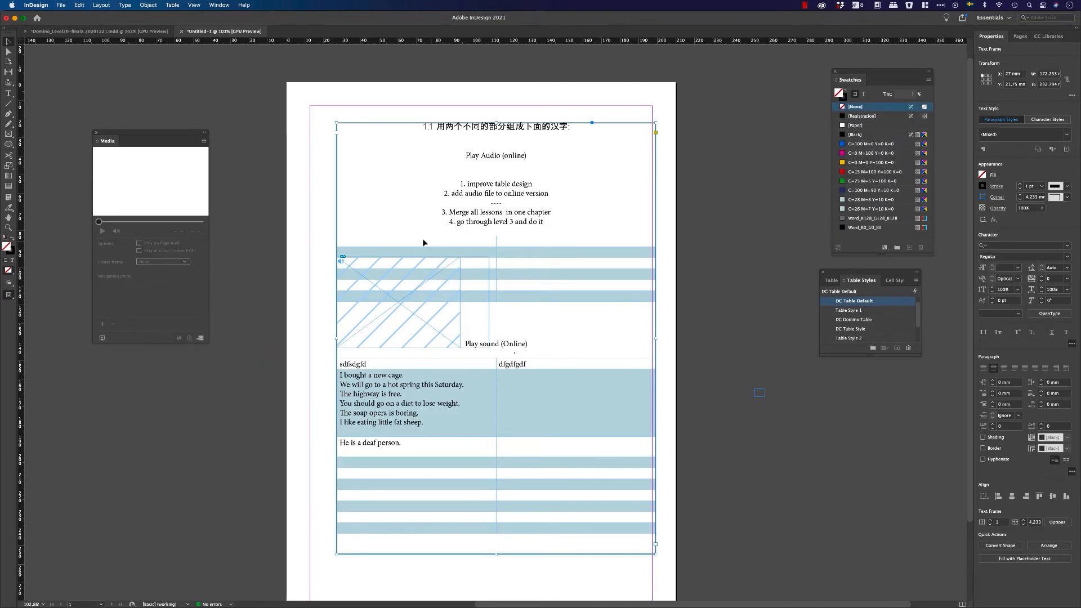
Publish all pages online as a new document titled "audiotest4", exported as single pages with PDF download allowed.
left_click(61, 5)
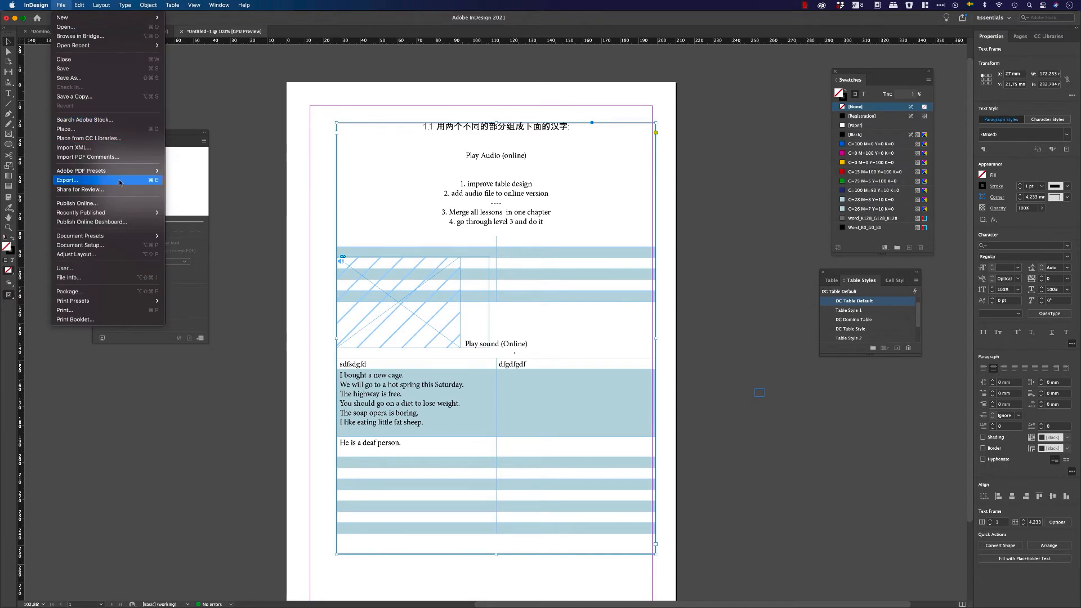
mouse_move(118, 175)
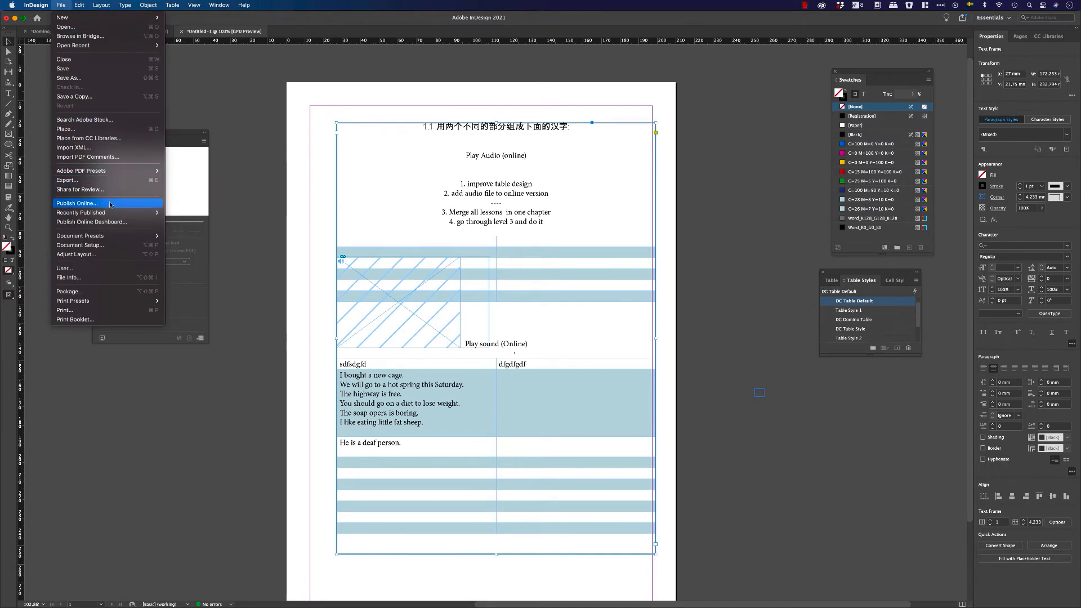
left_click(76, 203)
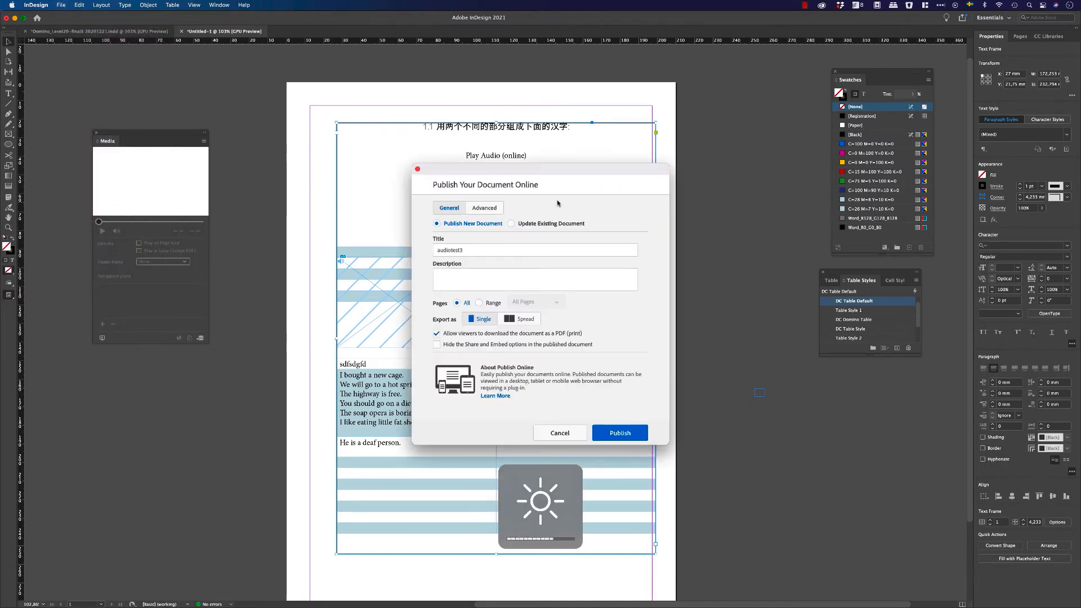
left_click(476, 250)
key("BackSpace")
type("4")
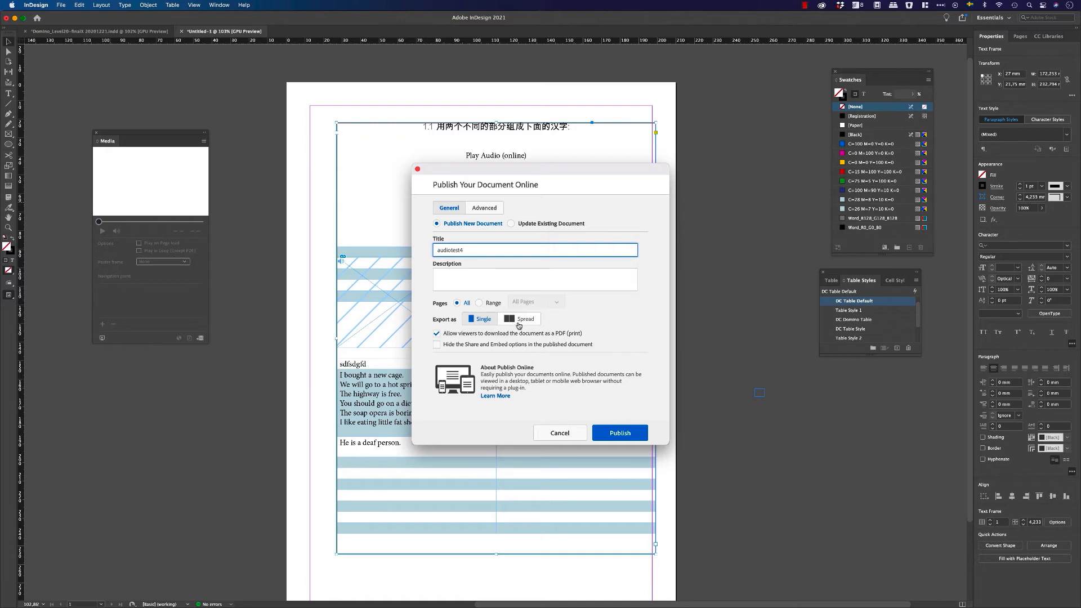
left_click(505, 334)
left_click(506, 334)
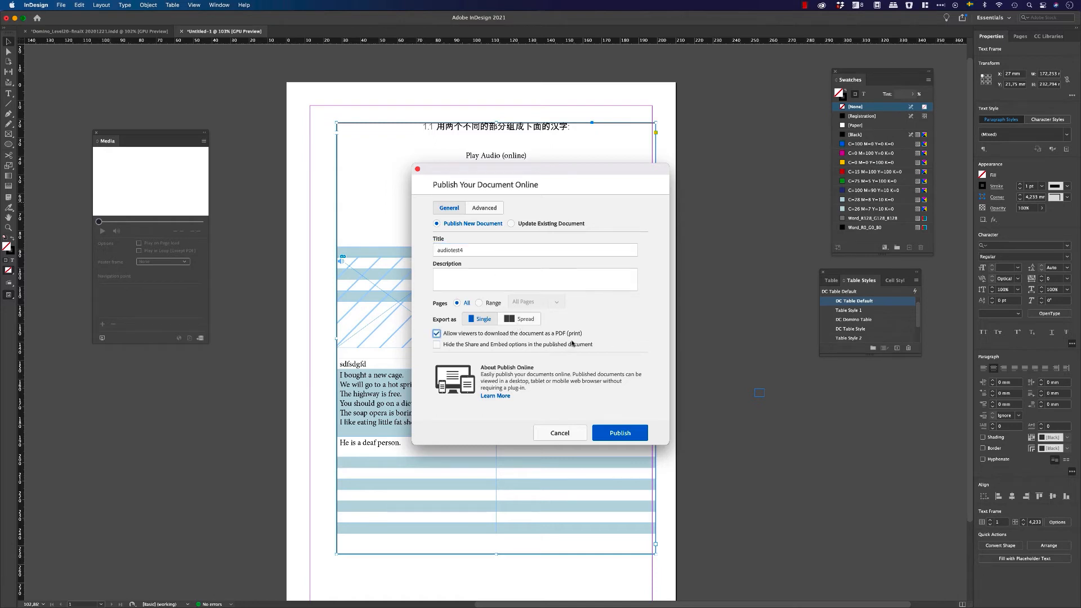
left_click(621, 432)
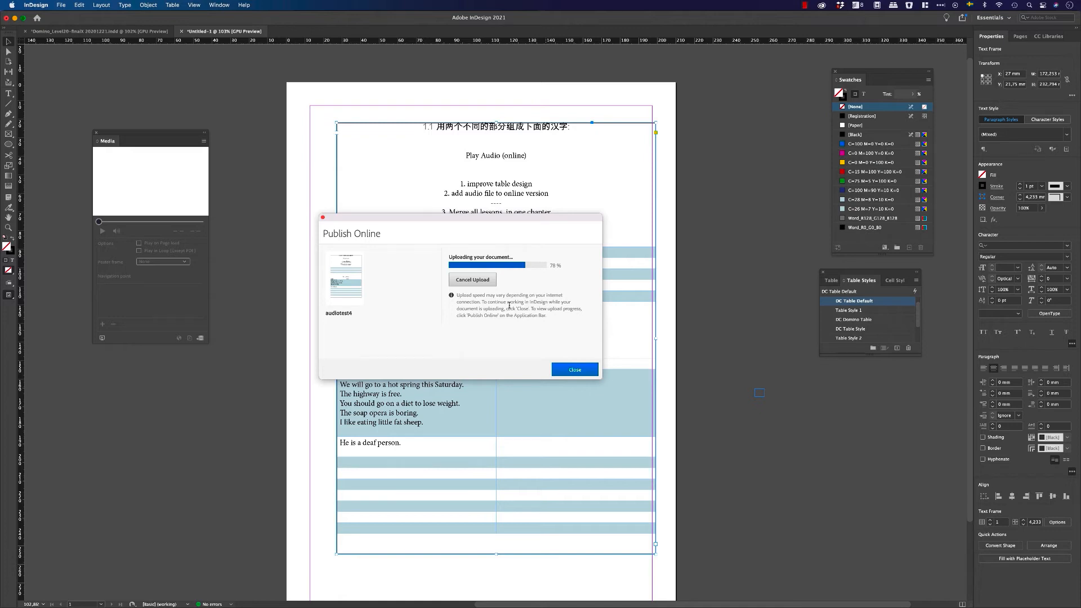
key("F2")
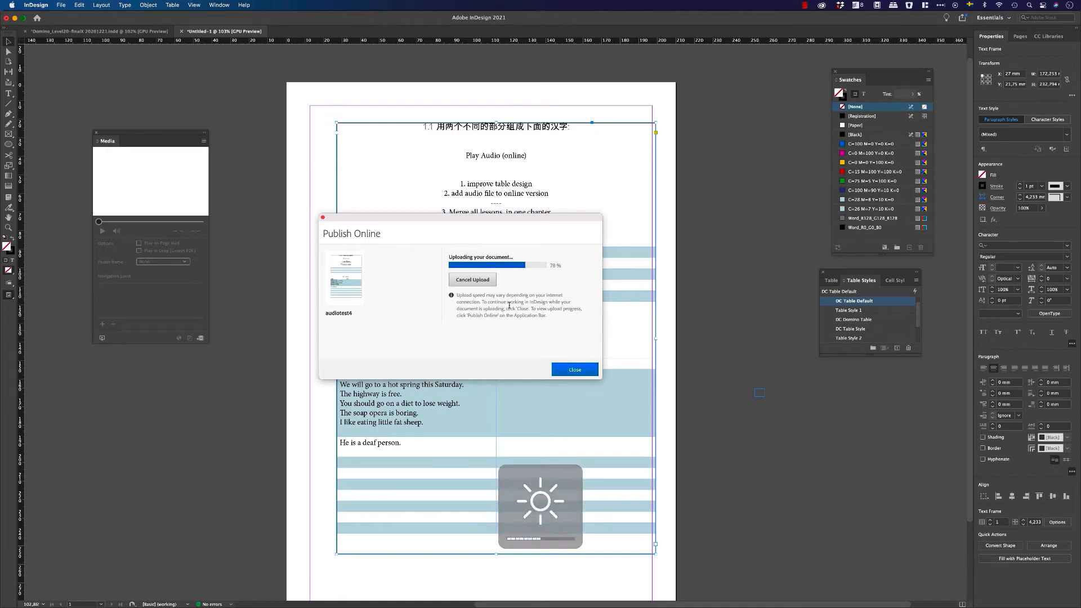
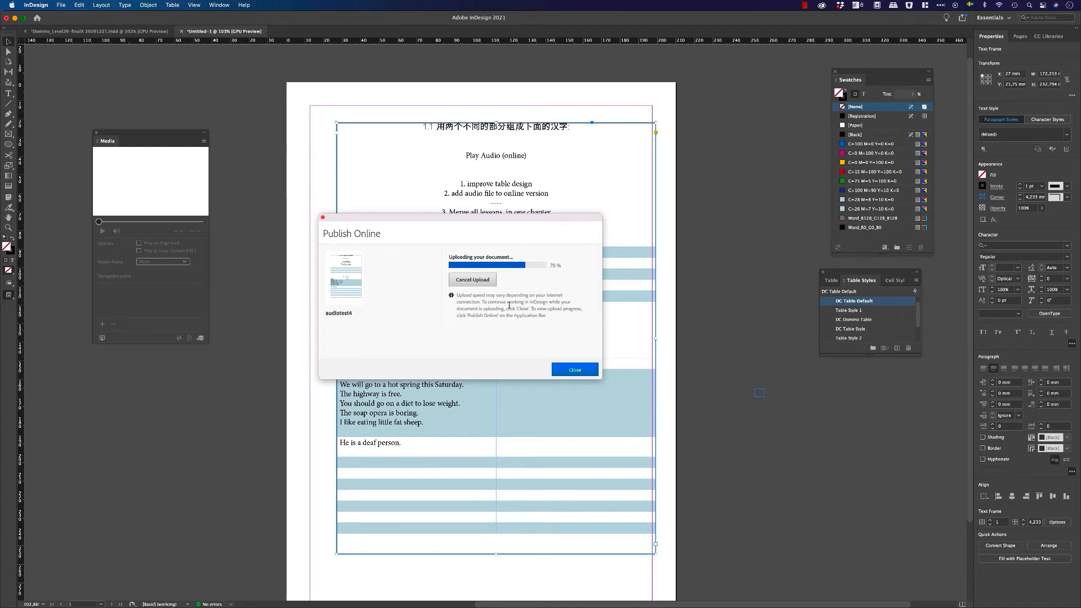
Open the published "audiotest4" document in the browser and copy its web address.
mouse_move(517, 604)
key("F2")
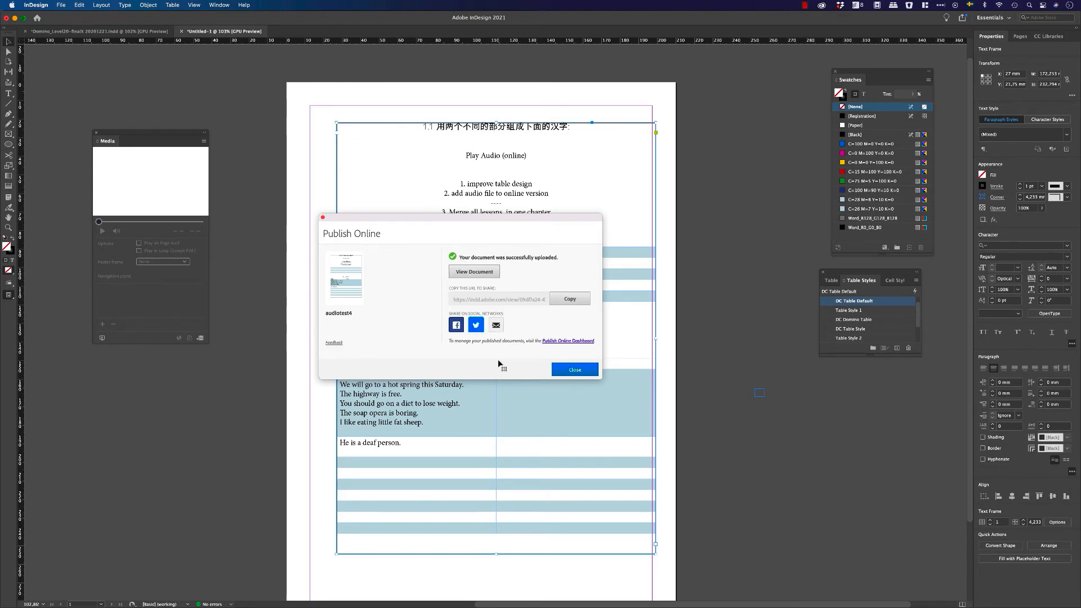
left_click(479, 272)
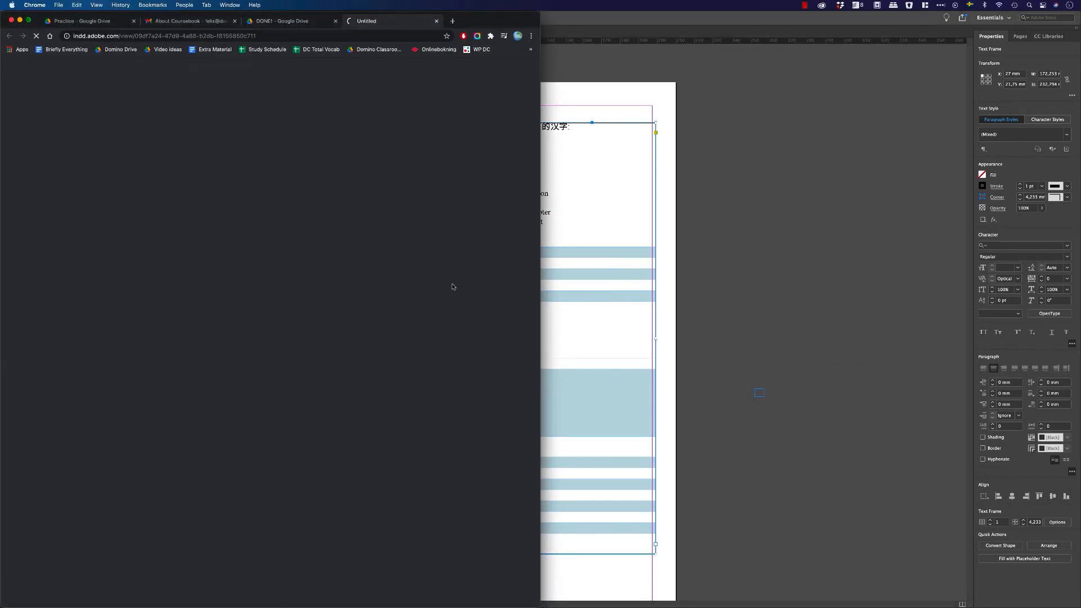
key("F1")
left_click(229, 38)
key("super+c")
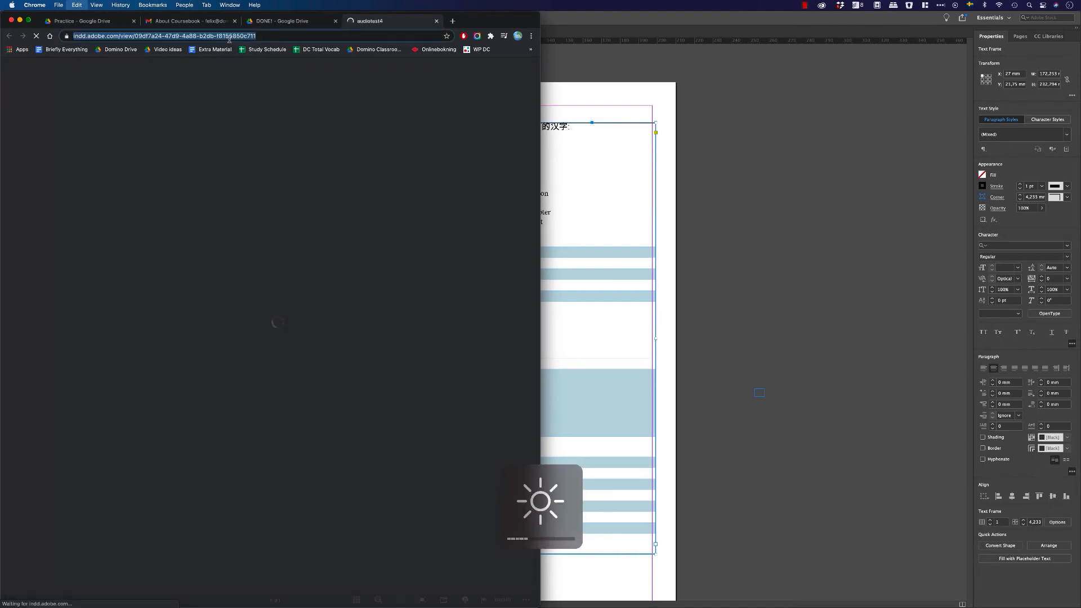
key("super+c")
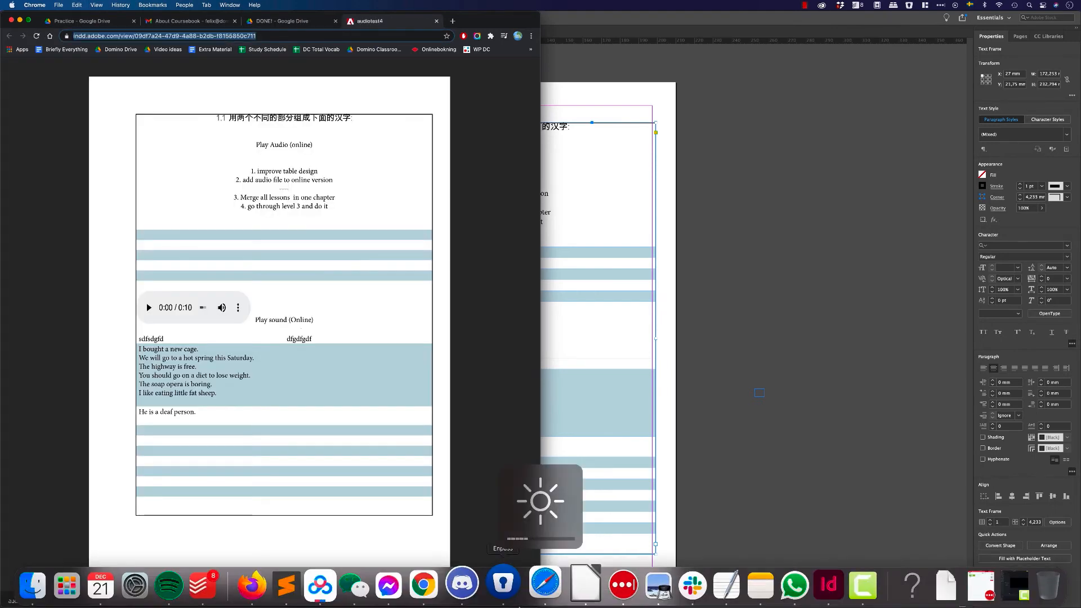
Play and pause the audio clip in the published document, then return to InDesign and close the publishing dialog.
key("F2")
left_click(147, 308)
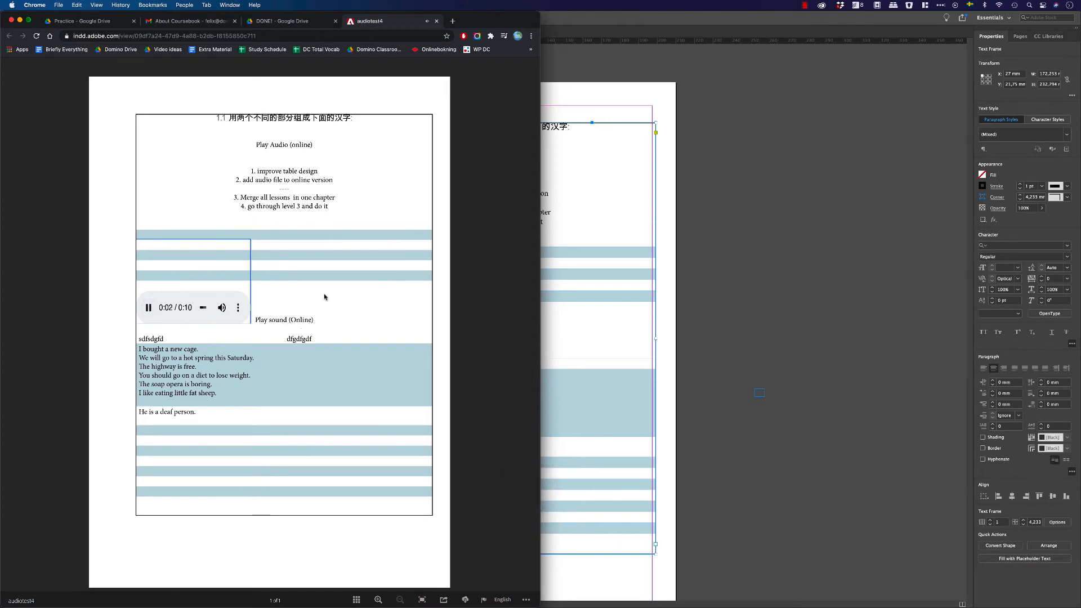
left_click(148, 308)
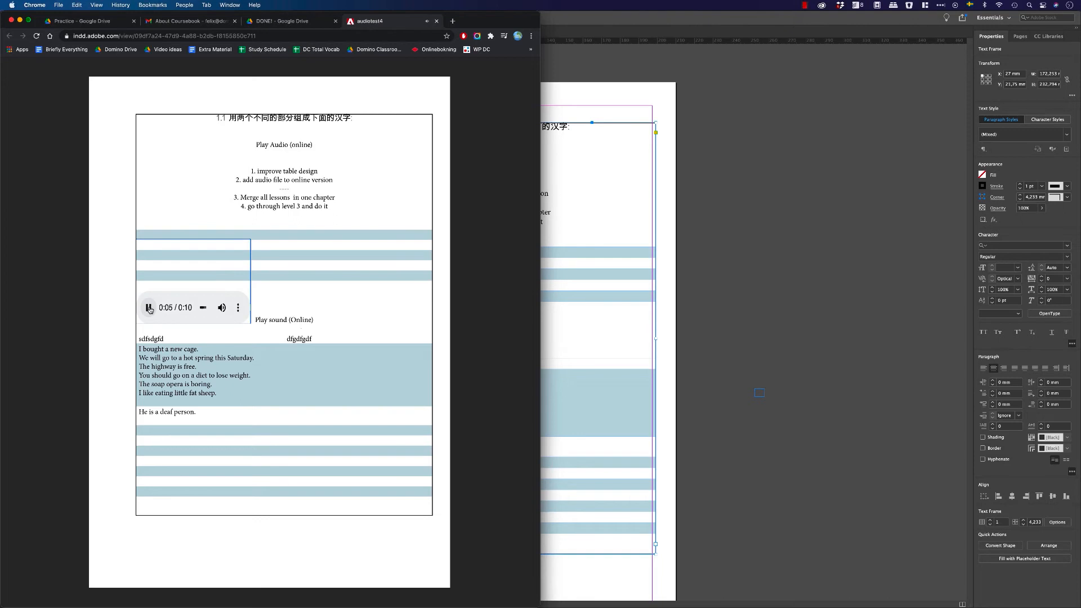
left_click(615, 387)
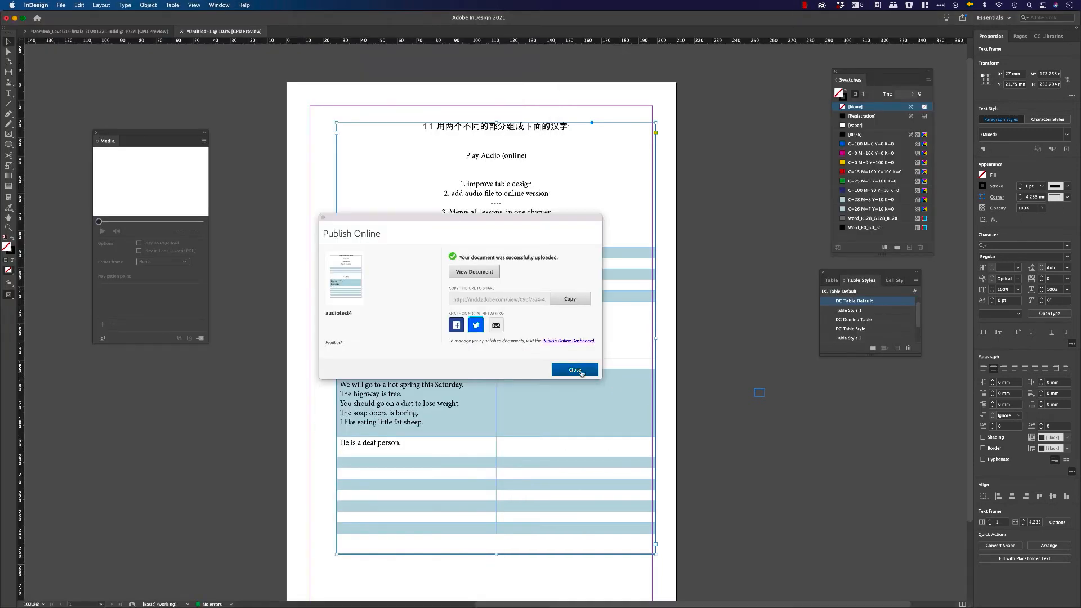
left_click(575, 370)
Reduce the height of the audio clip to about 25 mm and its frame to about 24 mm, then check the EPUB preview.
left_click(410, 300)
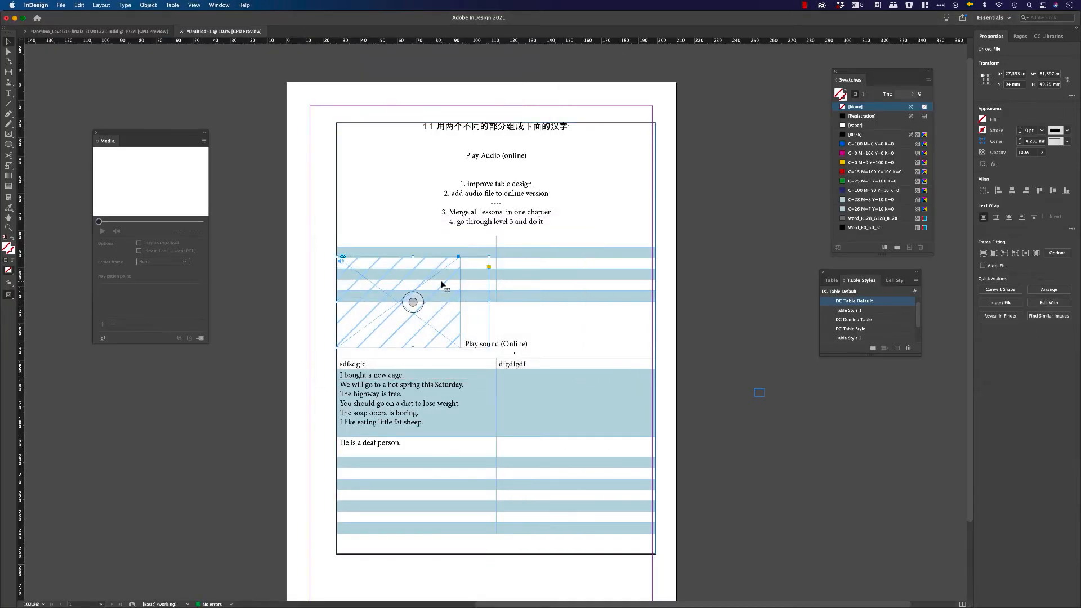
left_click(413, 302)
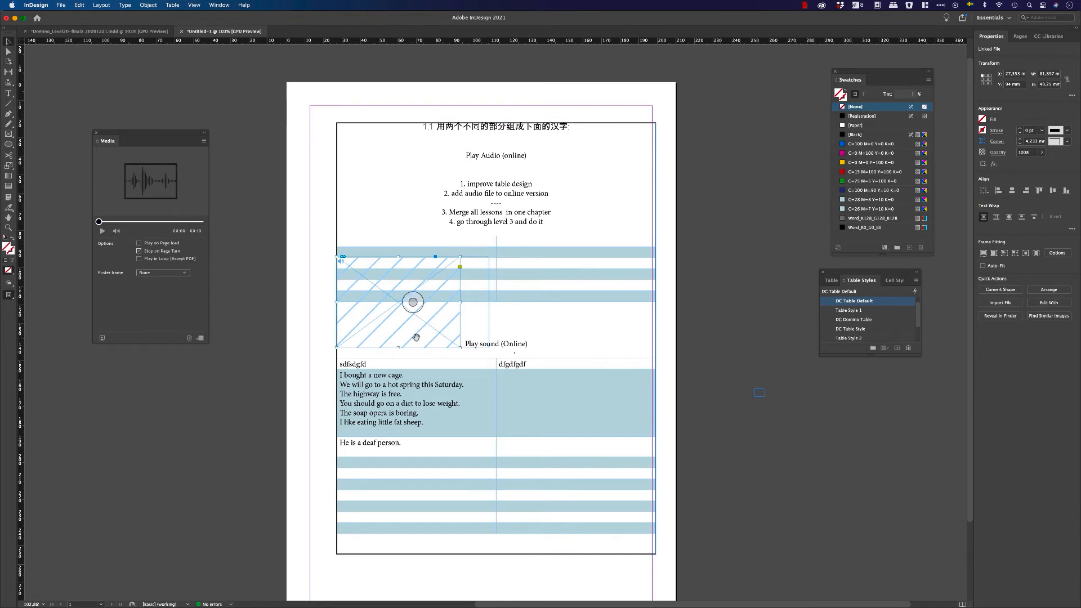
left_click_drag(338, 258, 337, 303)
left_click(352, 261)
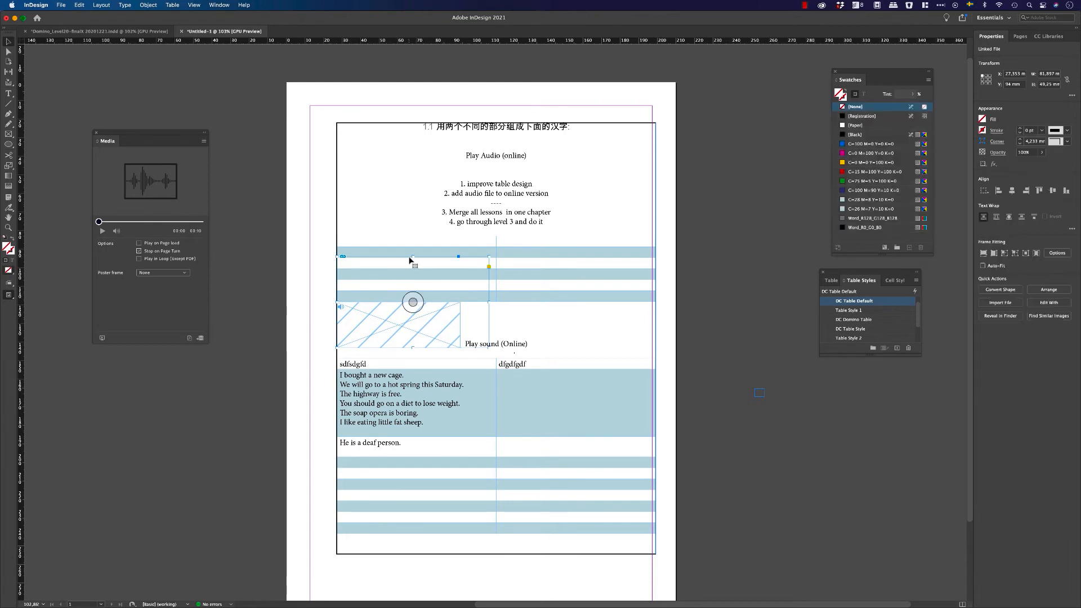
left_click_drag(489, 256, 490, 303)
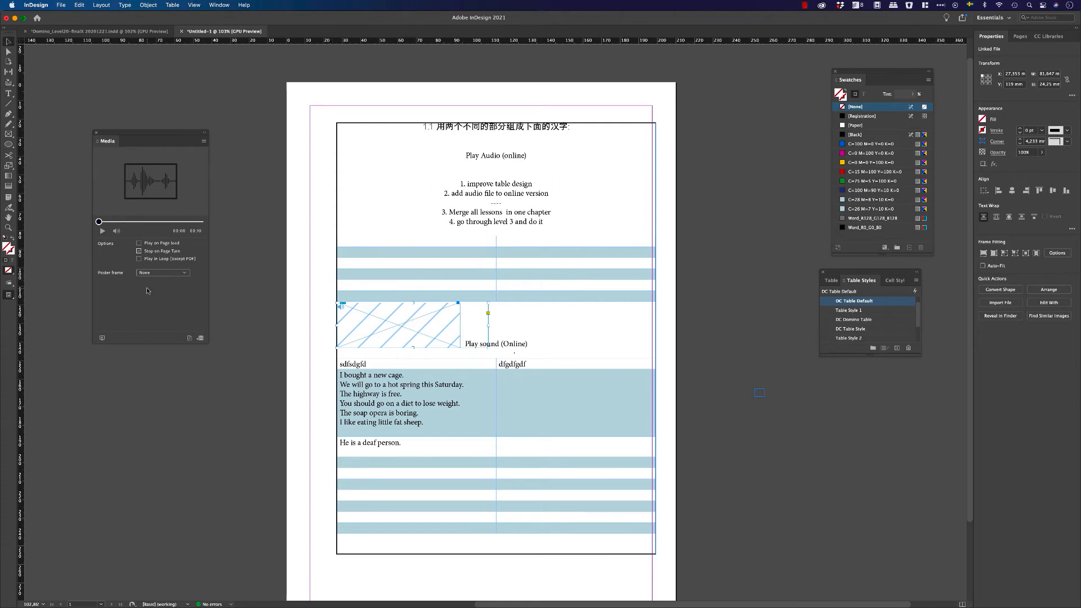
left_click(102, 338)
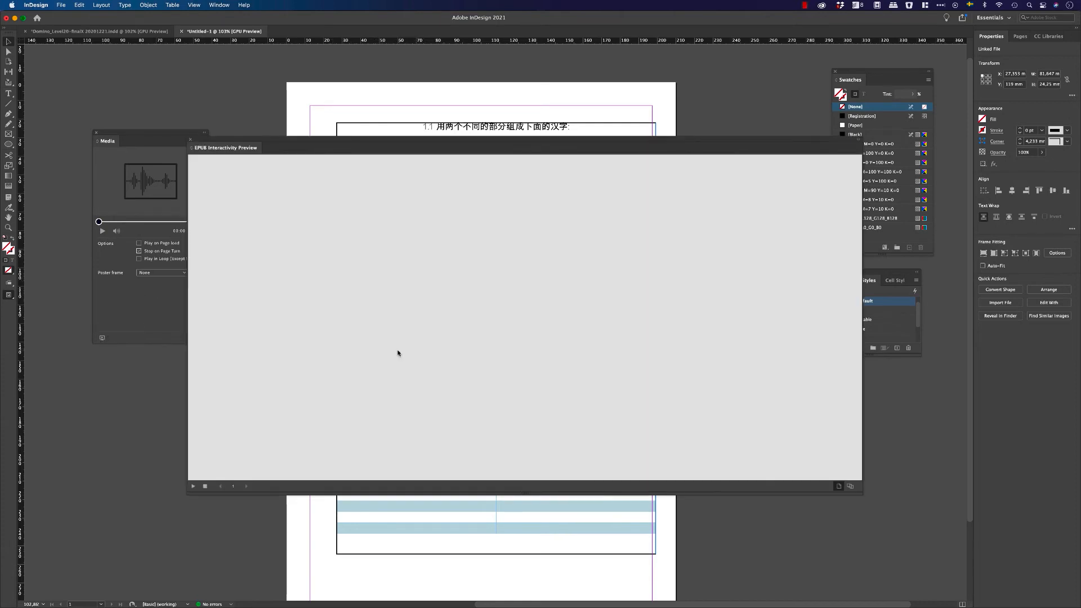
left_click(190, 140)
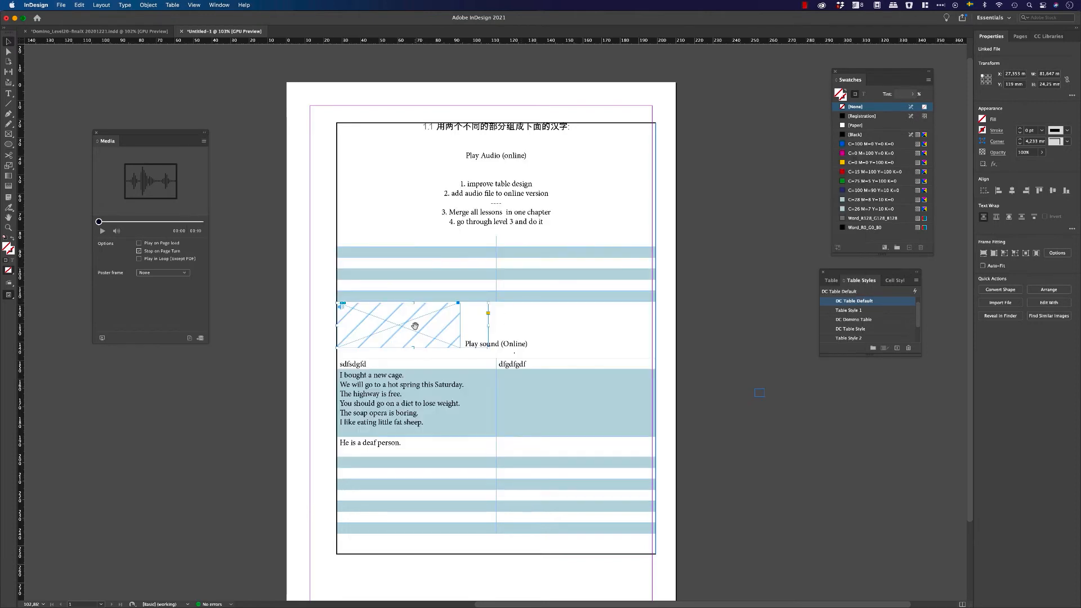
Narrow the audio clip inside its frame to about 30 by 24 mm and check its player in the EPUB preview.
left_click(435, 332)
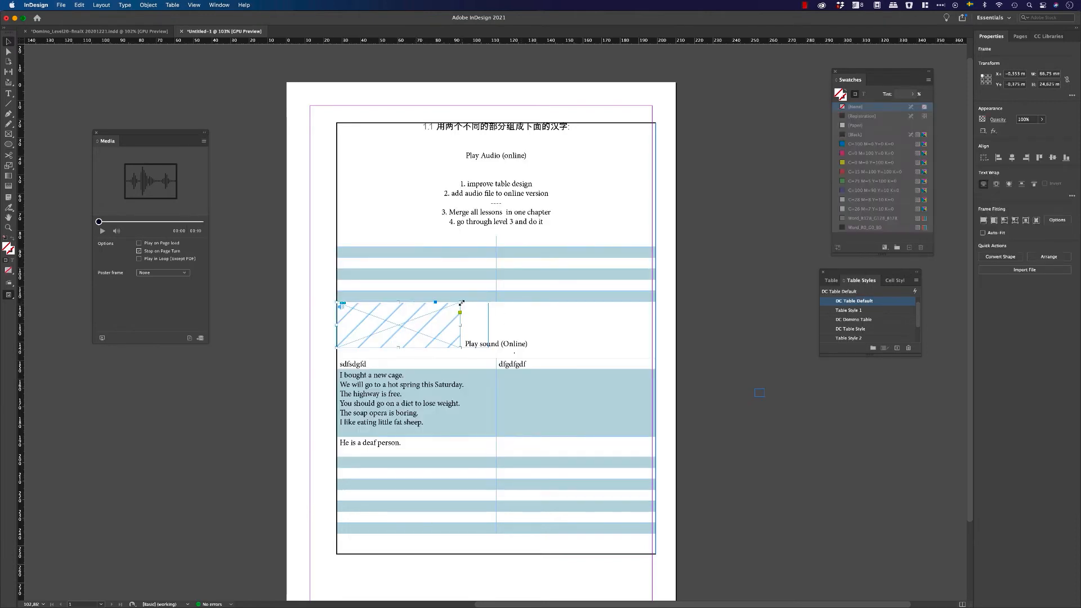
left_click_drag(462, 302, 391, 327)
left_click(102, 338)
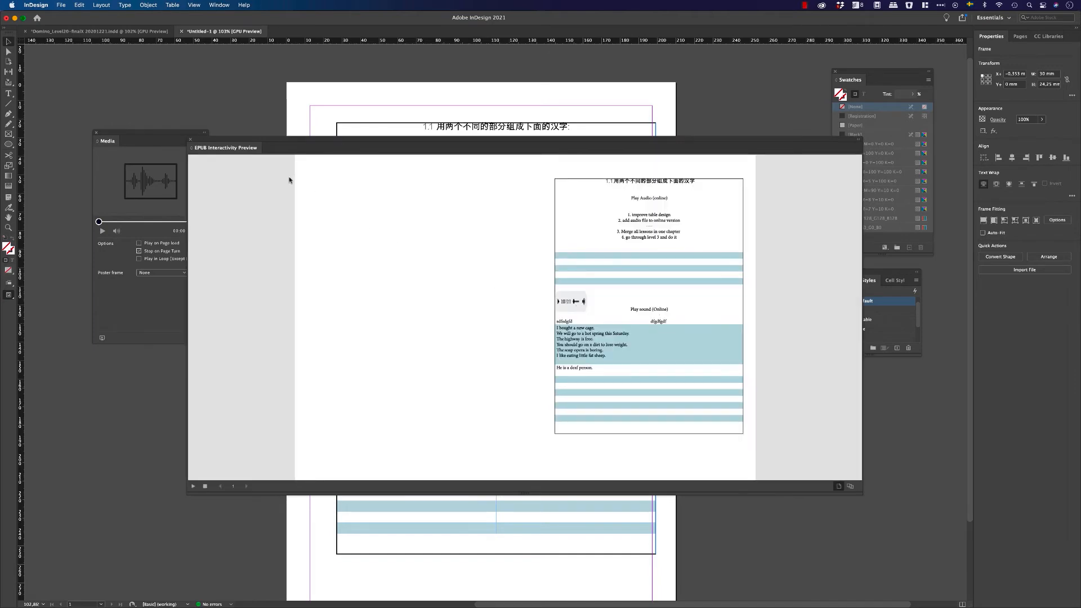
left_click(192, 139)
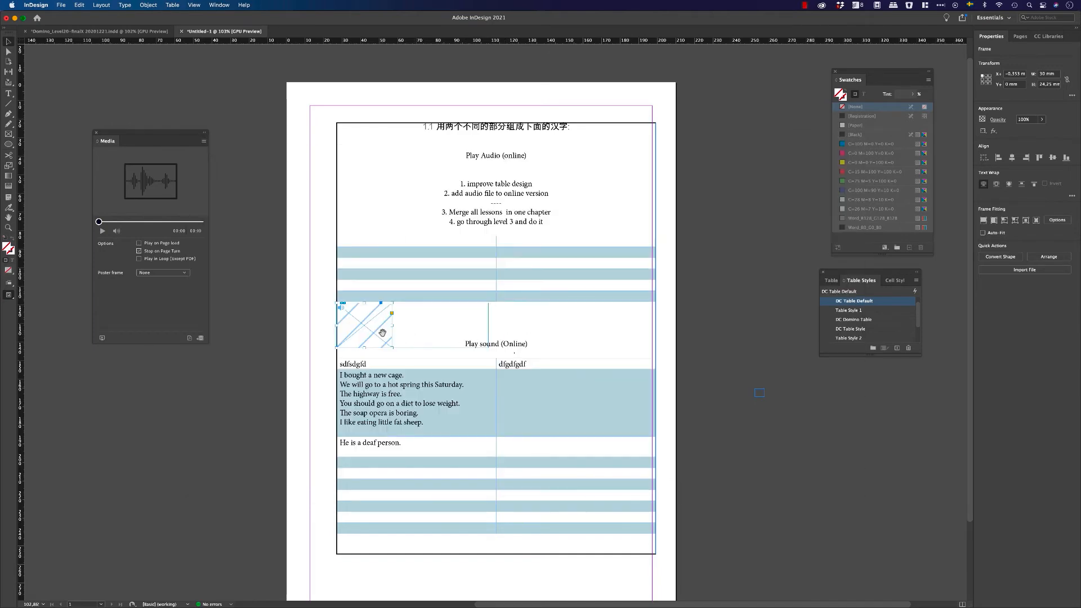
Widen the audio clip to about 82 mm and check its player in the EPUB preview.
left_click_drag(392, 326, 489, 327)
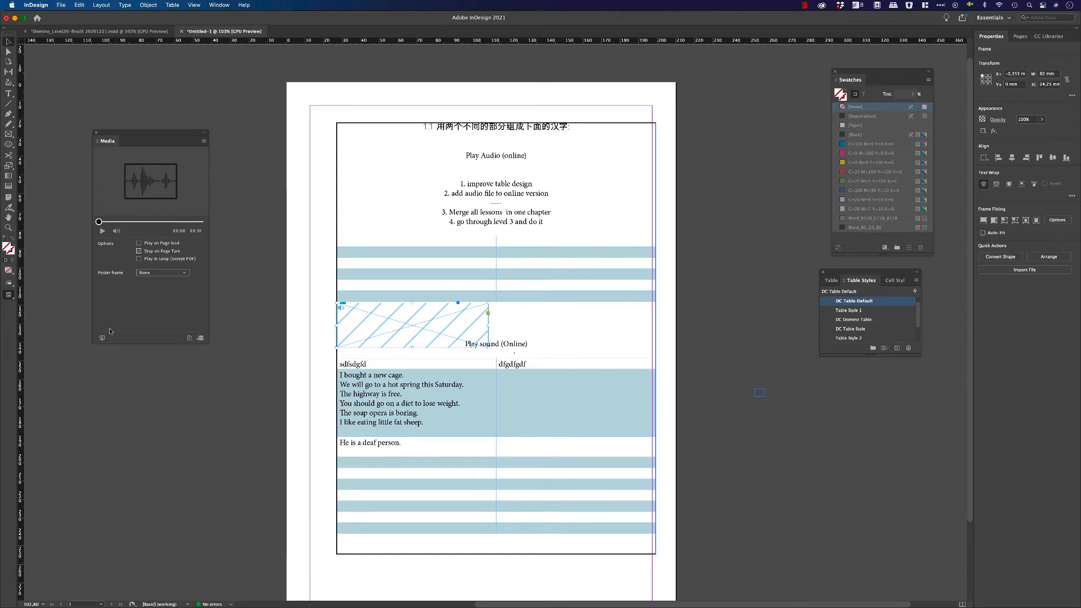
left_click(102, 337)
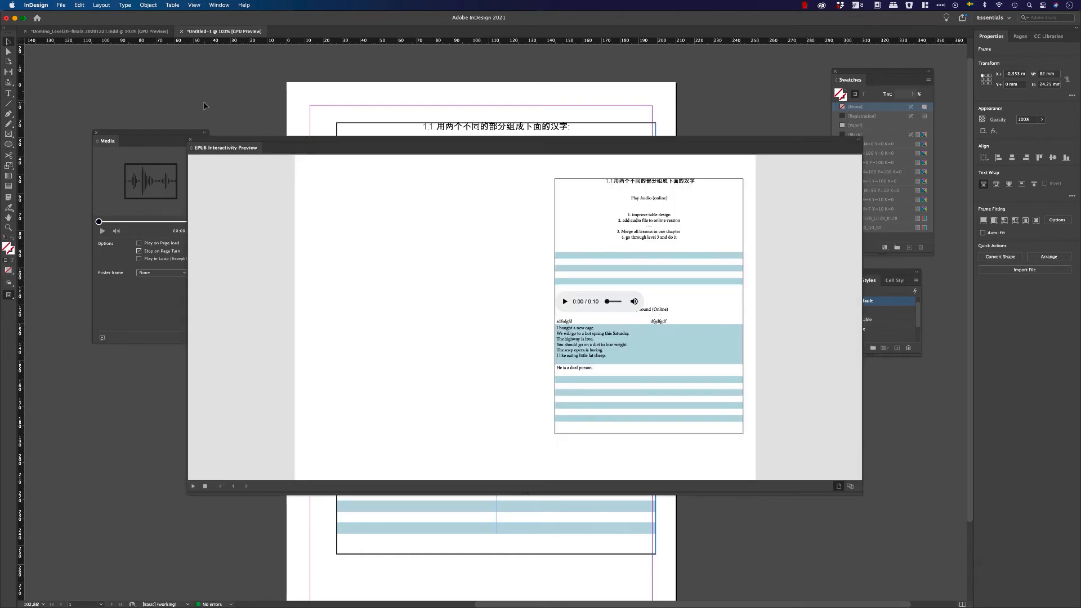
left_click(190, 139)
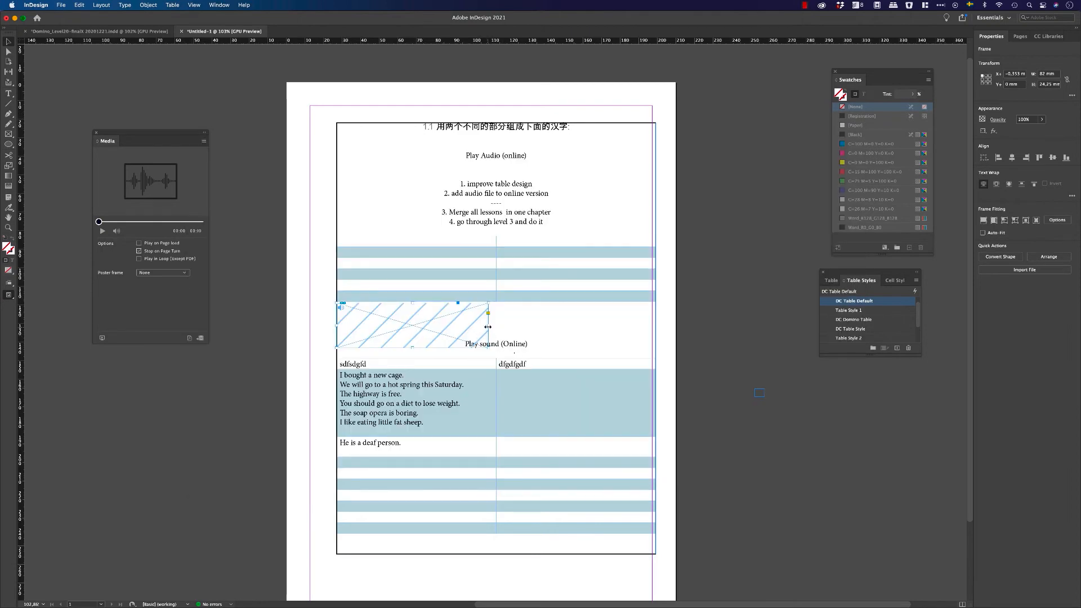
Narrow the audio clip to about 70 mm and its frame to about 74 mm, then check the player in the EPUB preview.
left_click_drag(488, 327, 466, 341)
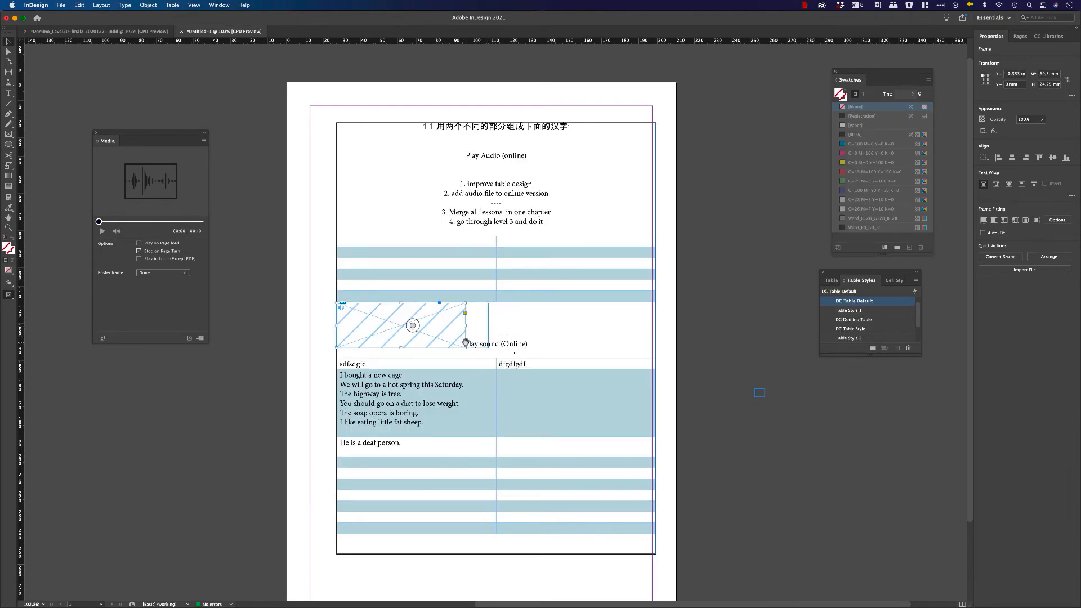
left_click(489, 325)
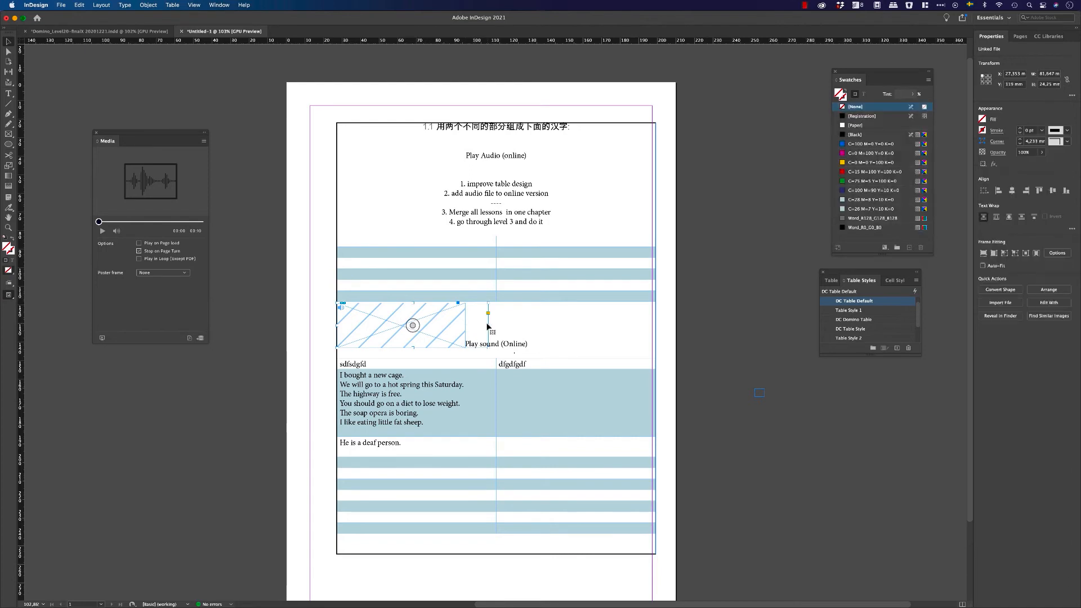
mouse_move(488, 325)
left_mouse_down()
mouse_move(466, 327)
mouse_move(488, 326)
left_mouse_up()
mouse_move(489, 326)
left_mouse_down()
mouse_move(540, 328)
mouse_move(475, 327)
left_mouse_up()
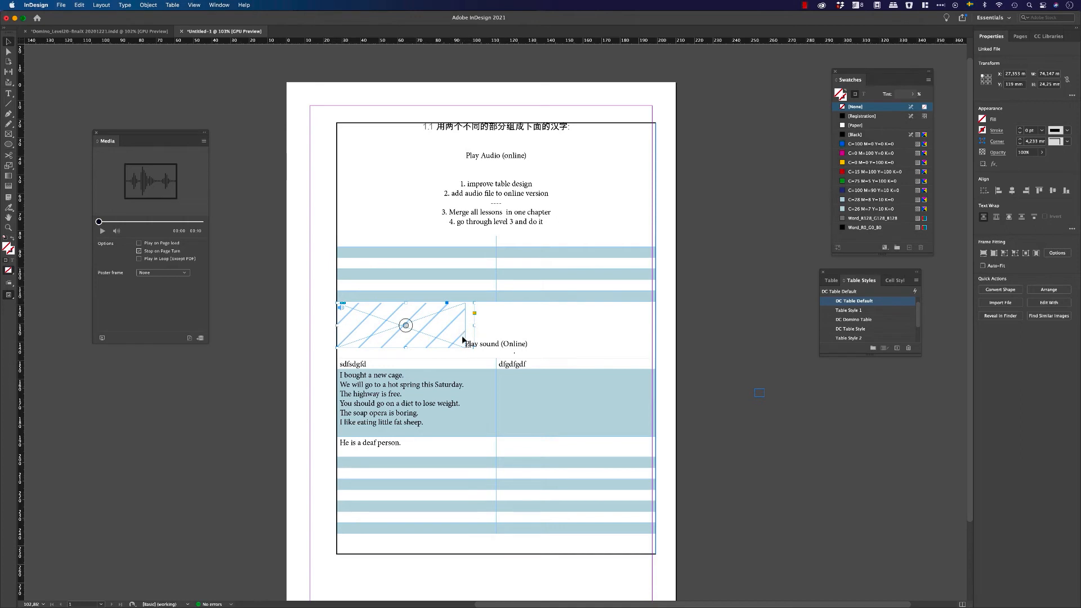
left_click(102, 338)
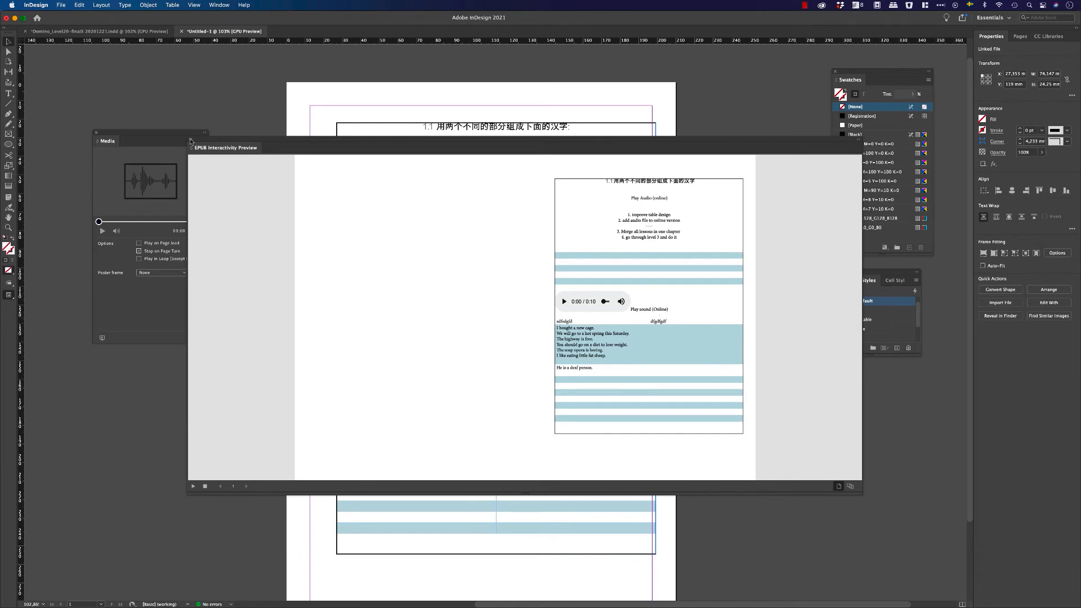
left_click(190, 142)
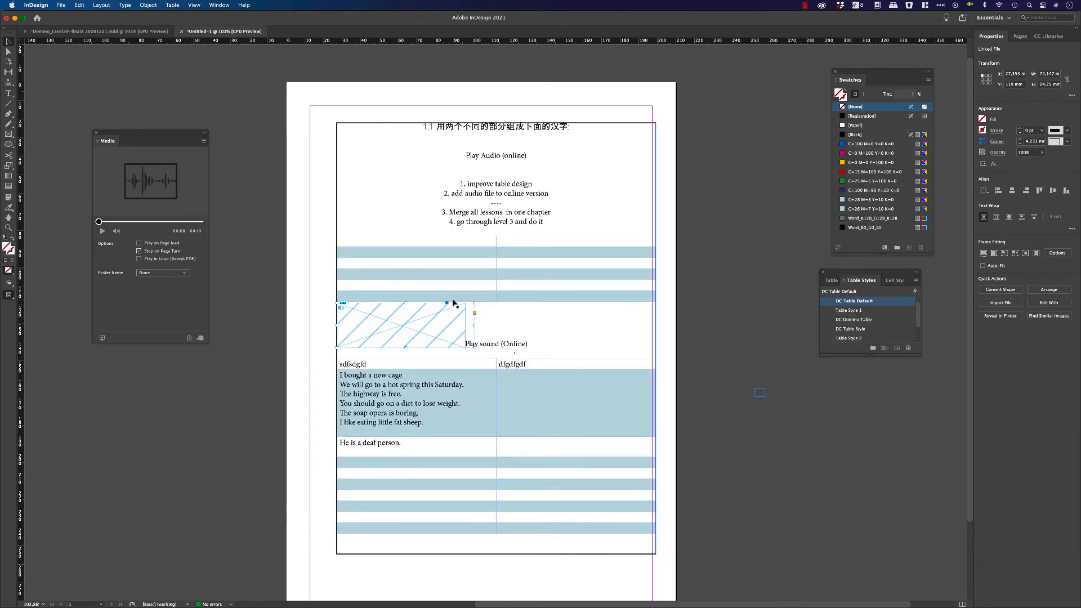
Switch to Safari and load the published document from the copied link.
mouse_move(417, 600)
left_click(440, 585)
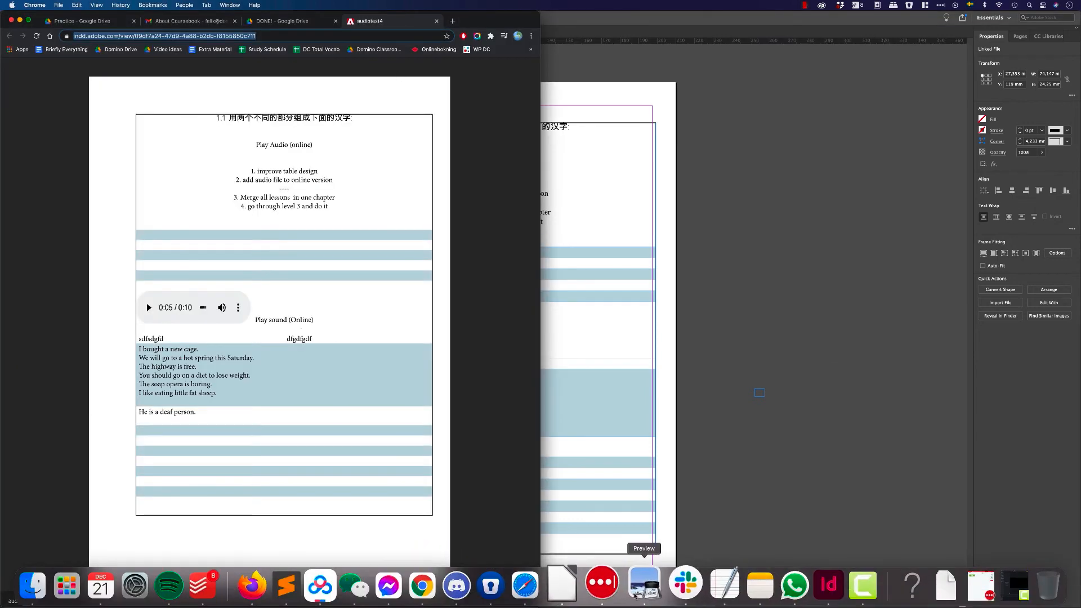
left_click(540, 583)
key("super+v")
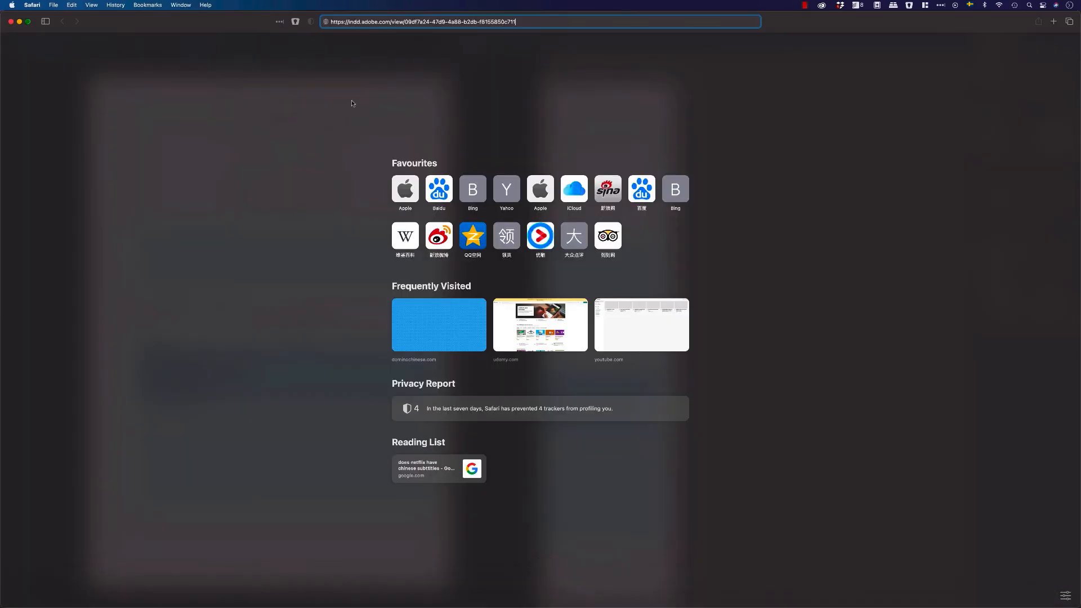
key("Return")
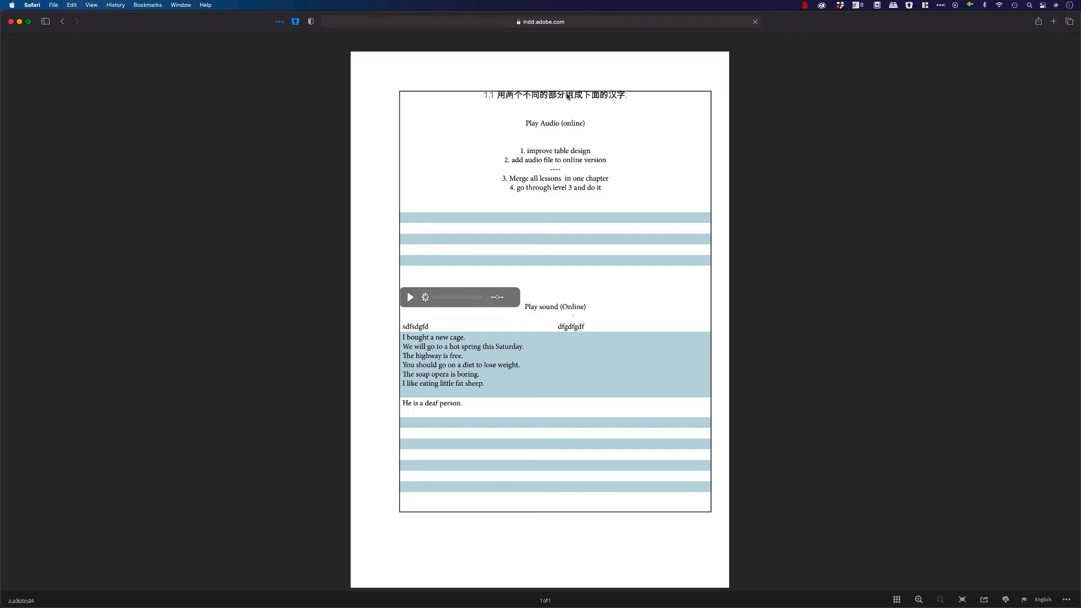
Find Firefox among the installed apps and try to launch it.
key("F4")
type("fire")
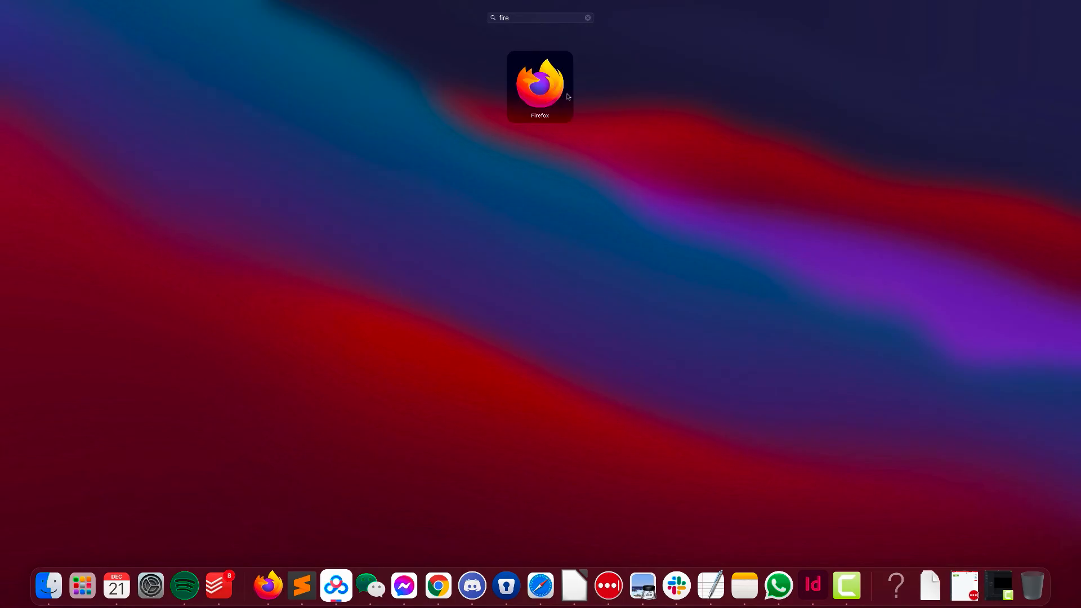
key("Return")
Open a private Safari window and load the published document from the copied link.
key("super+shift+n")
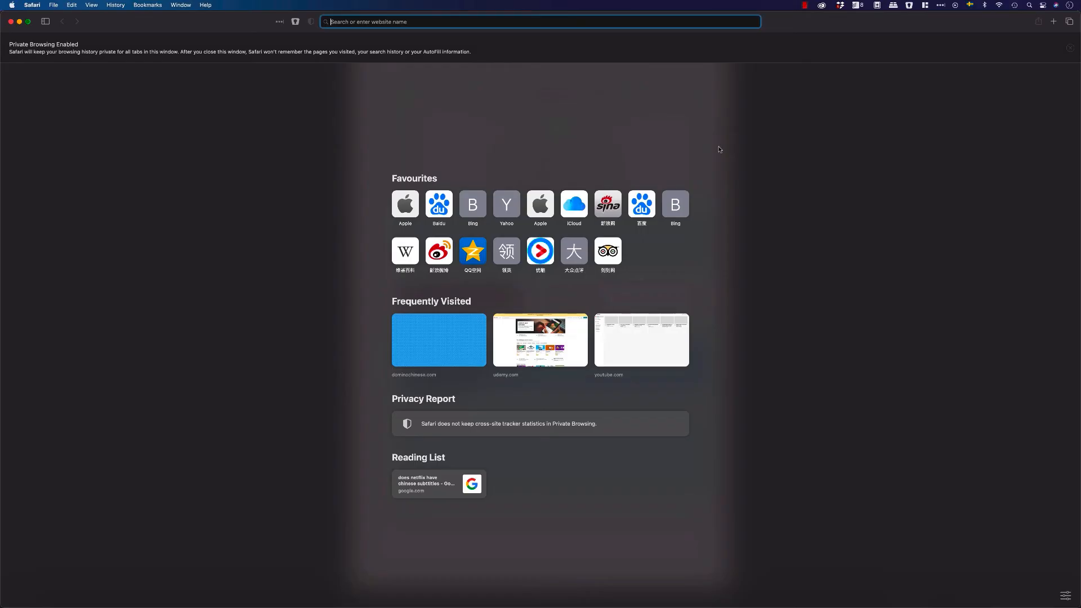
key("super+v")
key("Return")
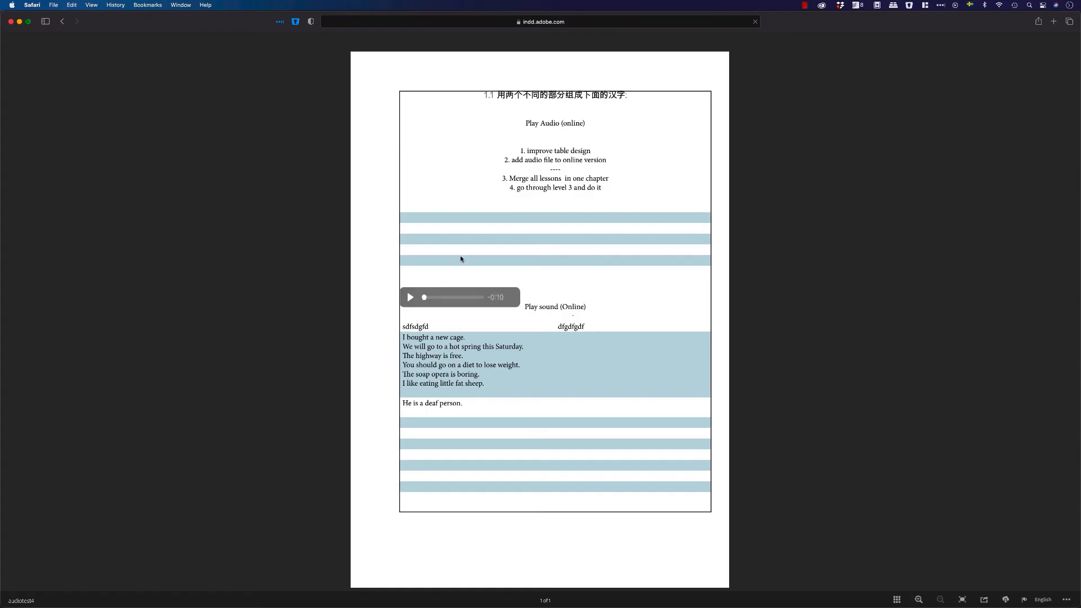
double_click(445, 270)
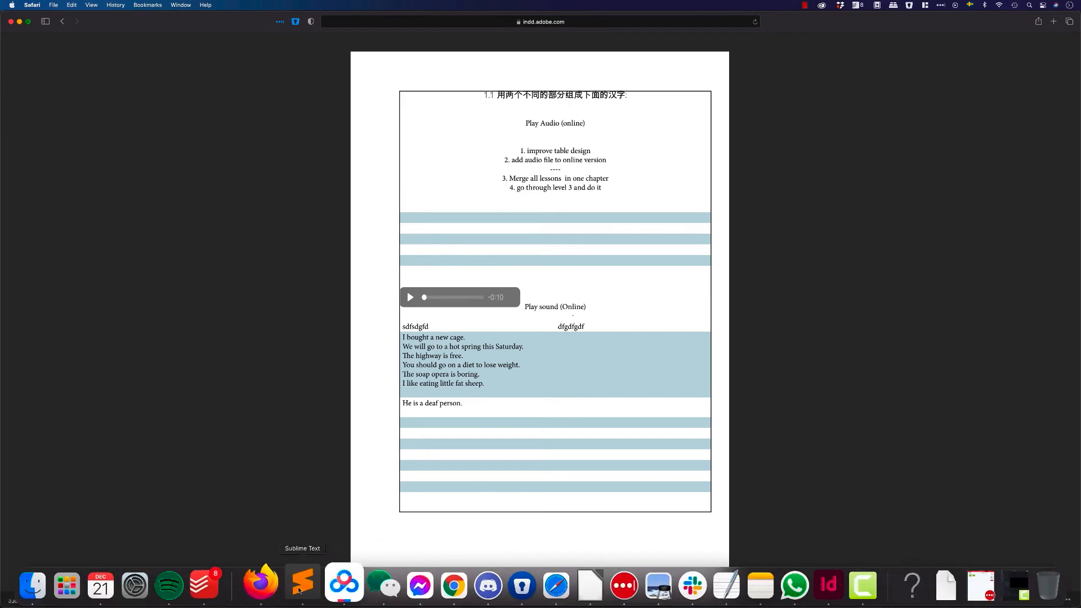
Switch to Chrome, load the published document's link in an incognito window and play its audio clip.
left_click(437, 593)
key("super+shift+n")
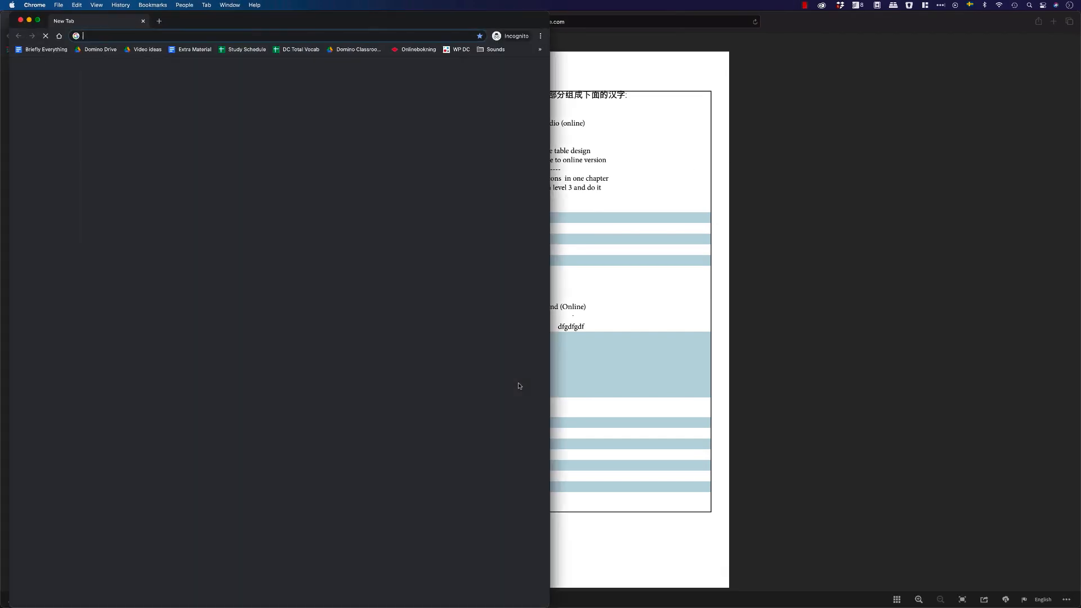
type("https://indd.adobe.com/view/09df7a24-47d9-4a88-b2db-f8155850c711")
key("Return")
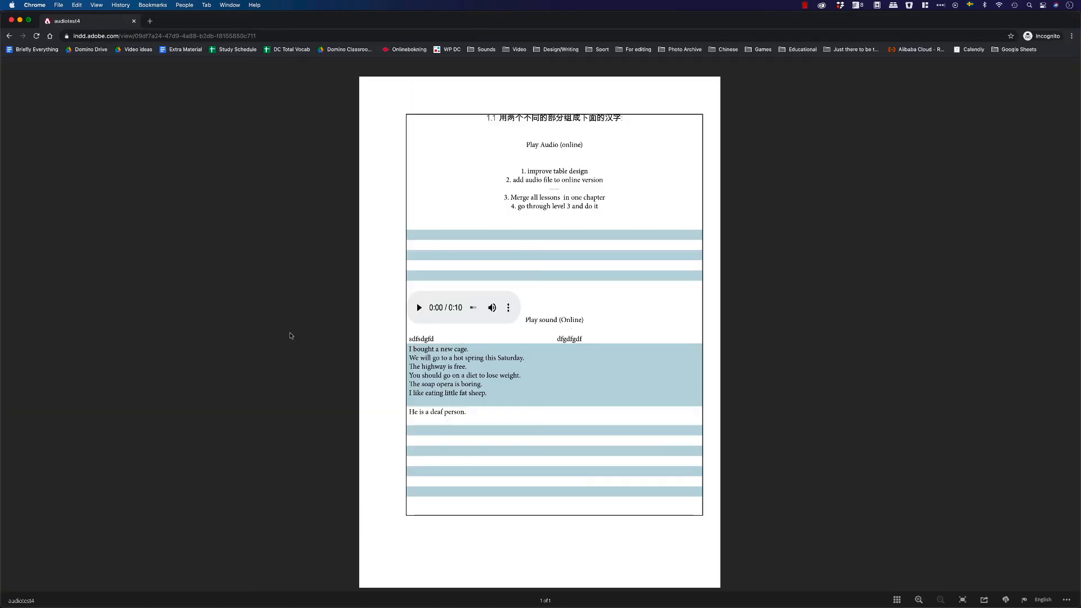
left_click(420, 308)
key("XF86MonBrightnessDown")
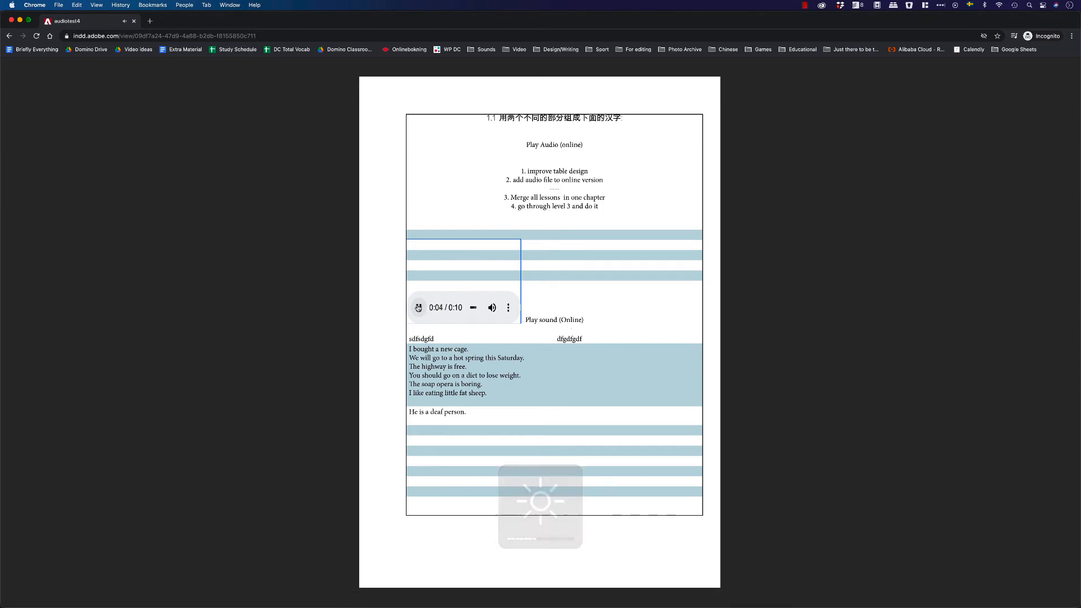
key("XF86MonBrightnessUp")
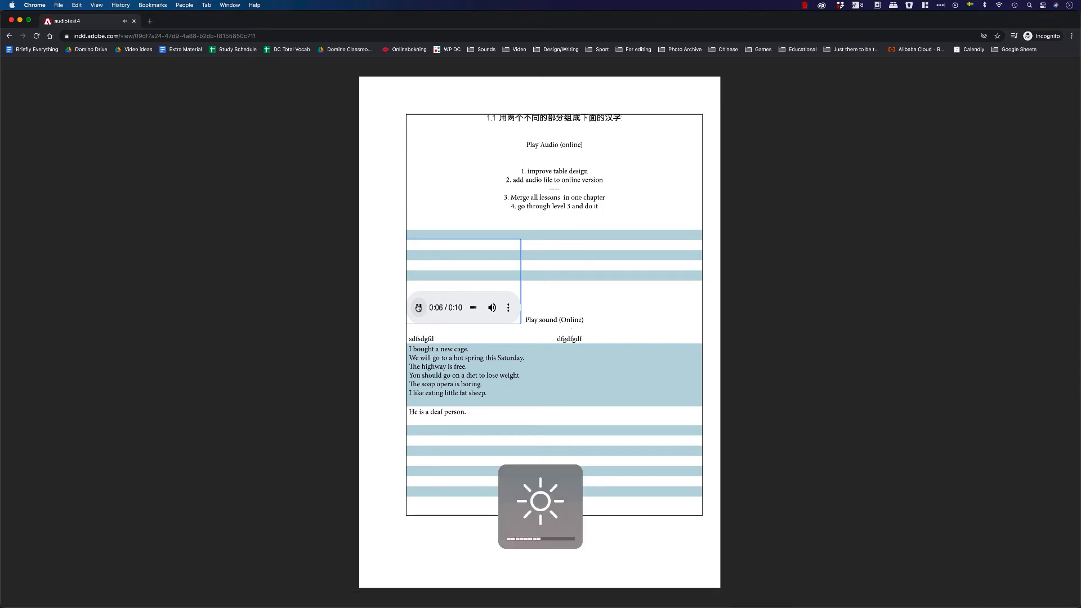
Open the published document's downloadable PDF in its own window and tile it beside the online version.
key("ctrl+alt+Right")
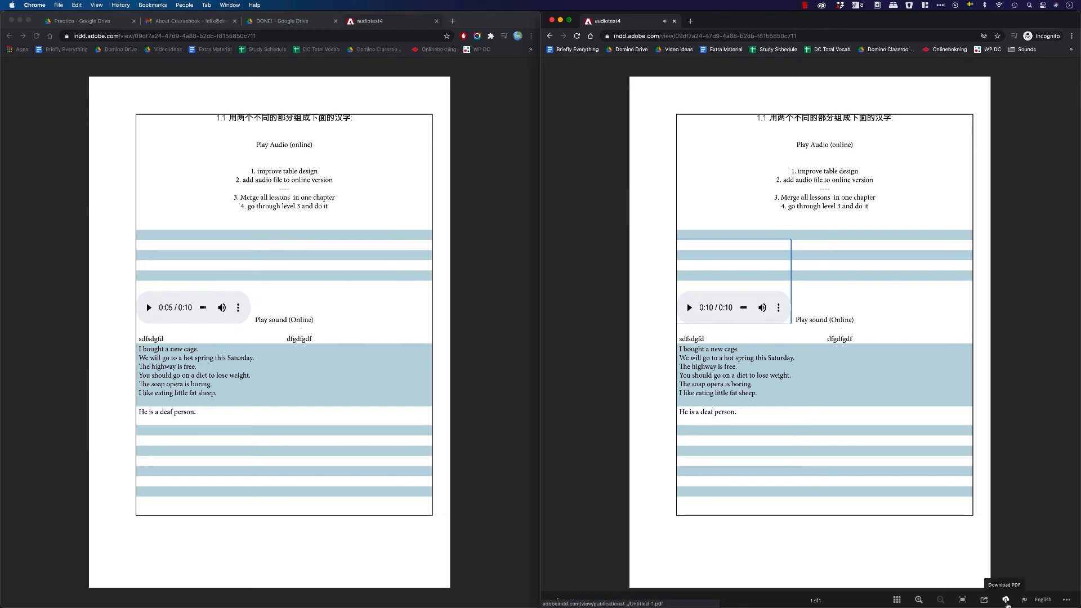
left_click(1007, 601)
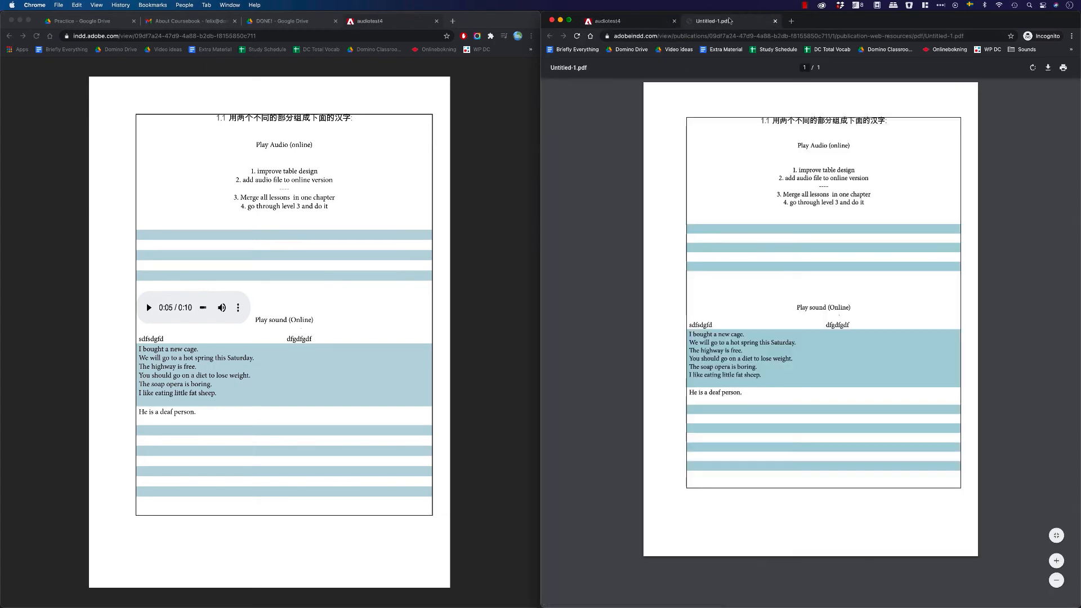
left_click_drag(730, 21, 738, 77)
key("ctrl+alt+Left")
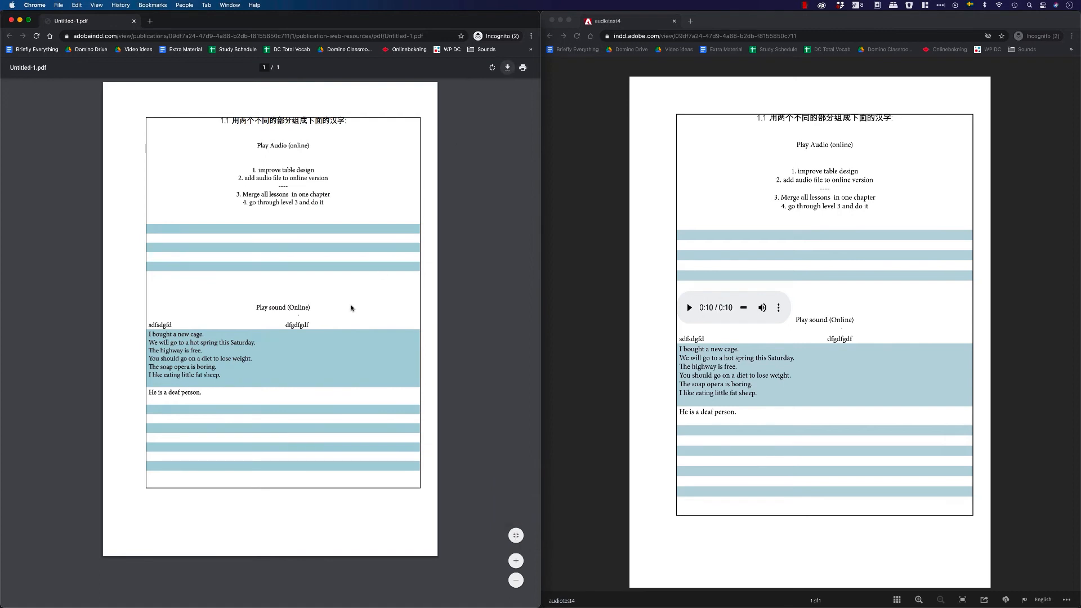
key("Escape")
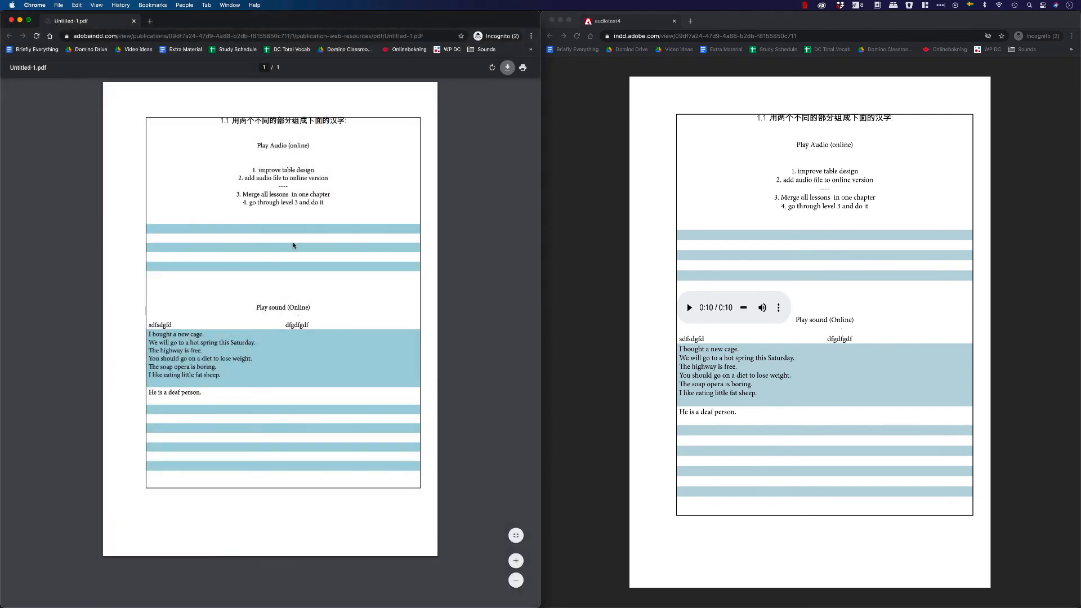
Play and pause the audio clip in the online version, comparing it with the PDF at the same spot.
left_click(687, 313)
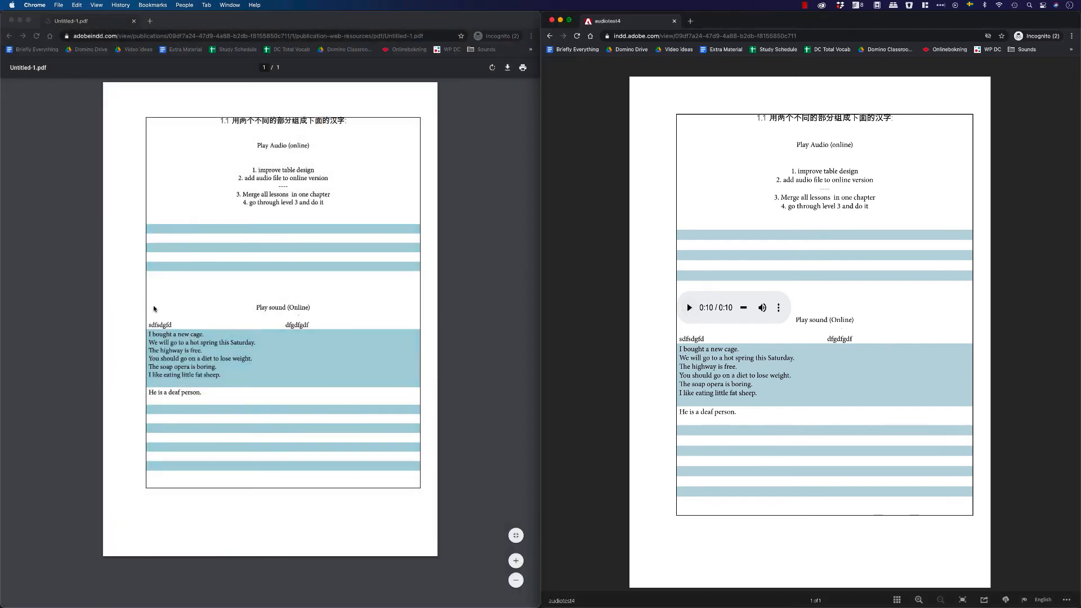
left_click(690, 312)
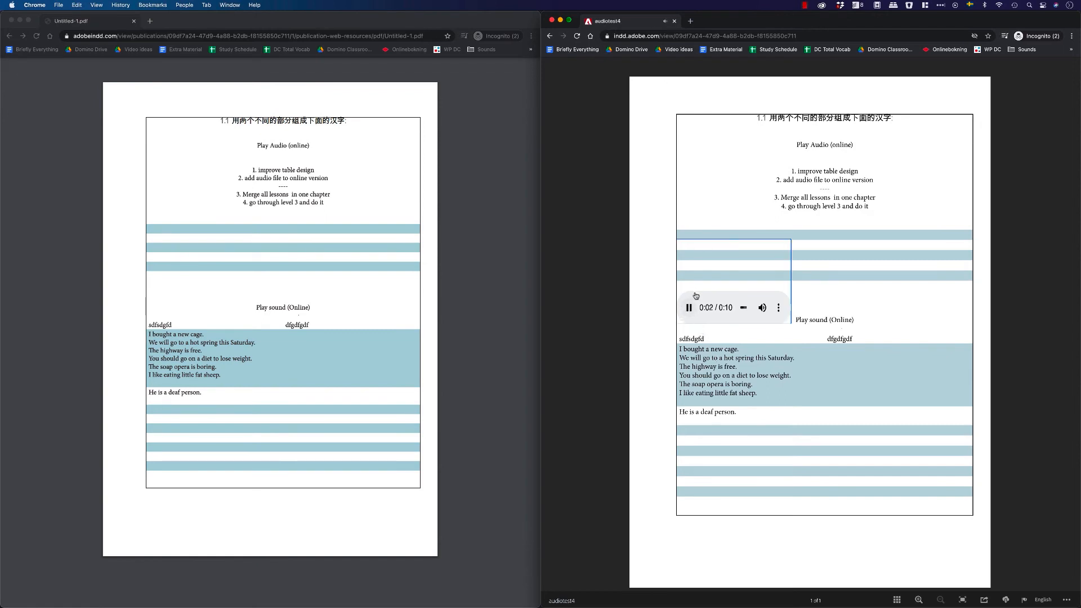
left_click(315, 316)
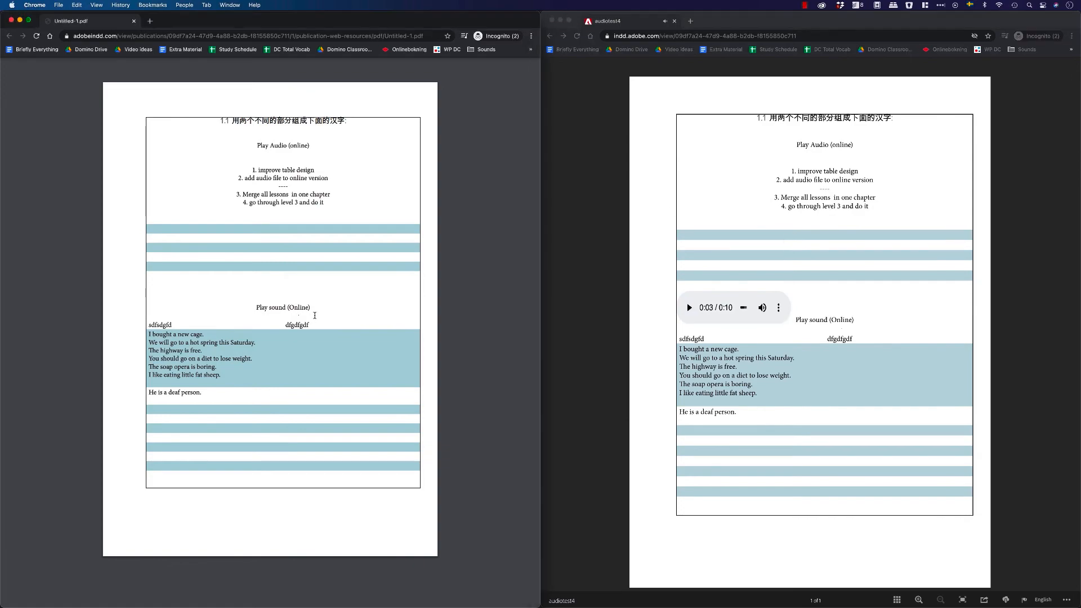
Switch to InDesign and highlight the listed tasks for online audio and merging all lessons in one chapter.
key("ctrl+Up")
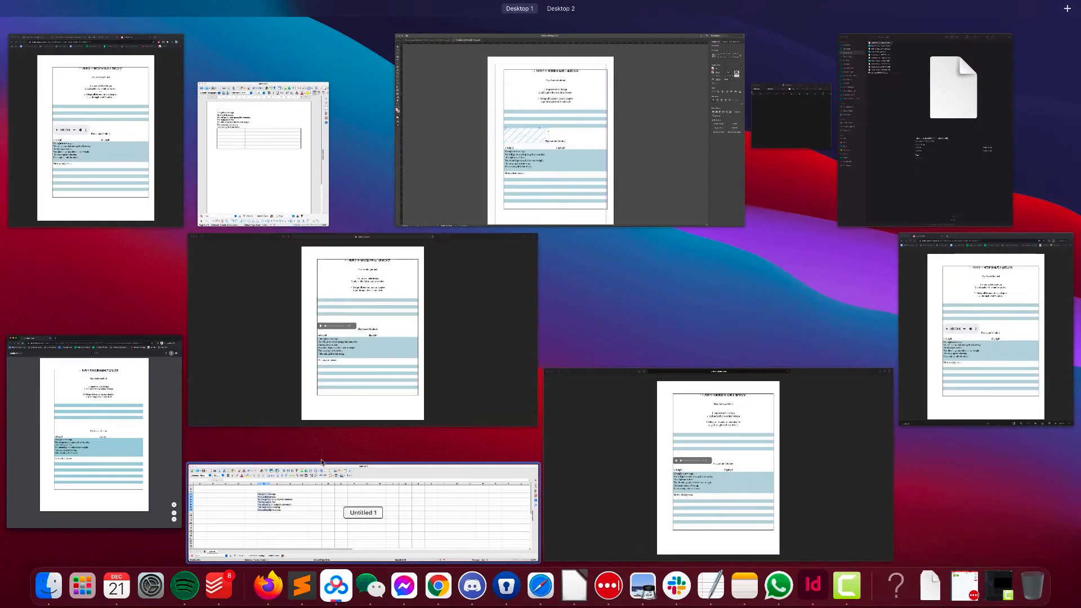
left_click(464, 186)
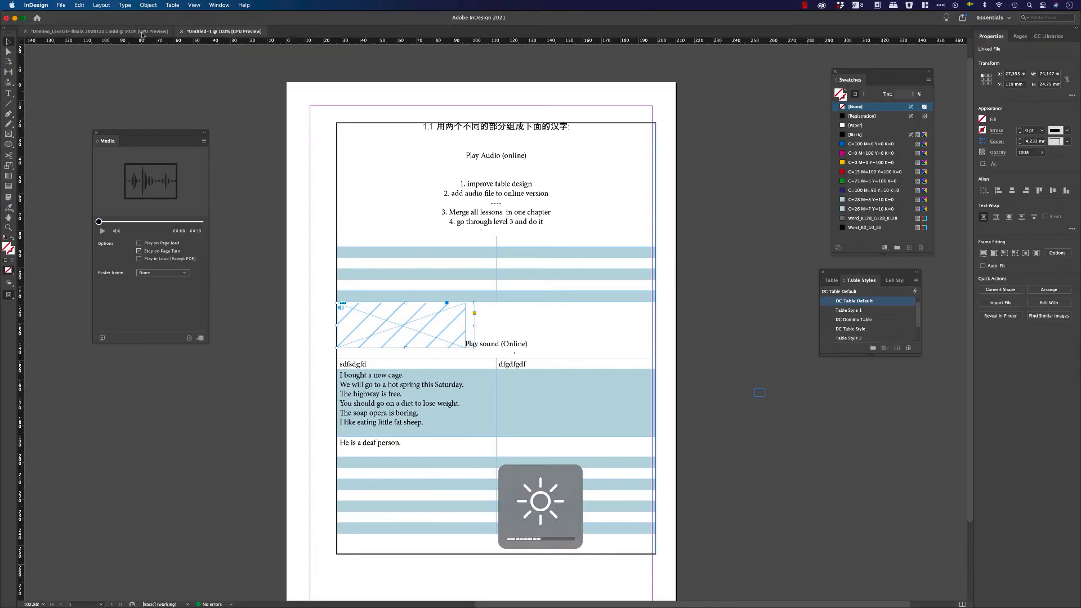
triple_click(494, 183)
triple_click(498, 193)
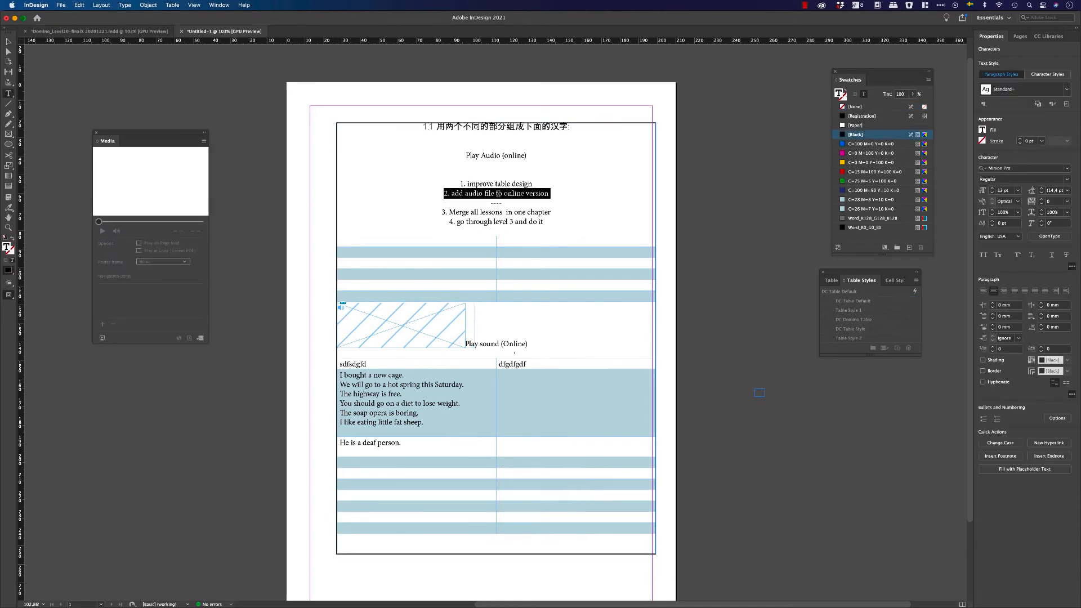
triple_click(492, 217)
triple_click(494, 212)
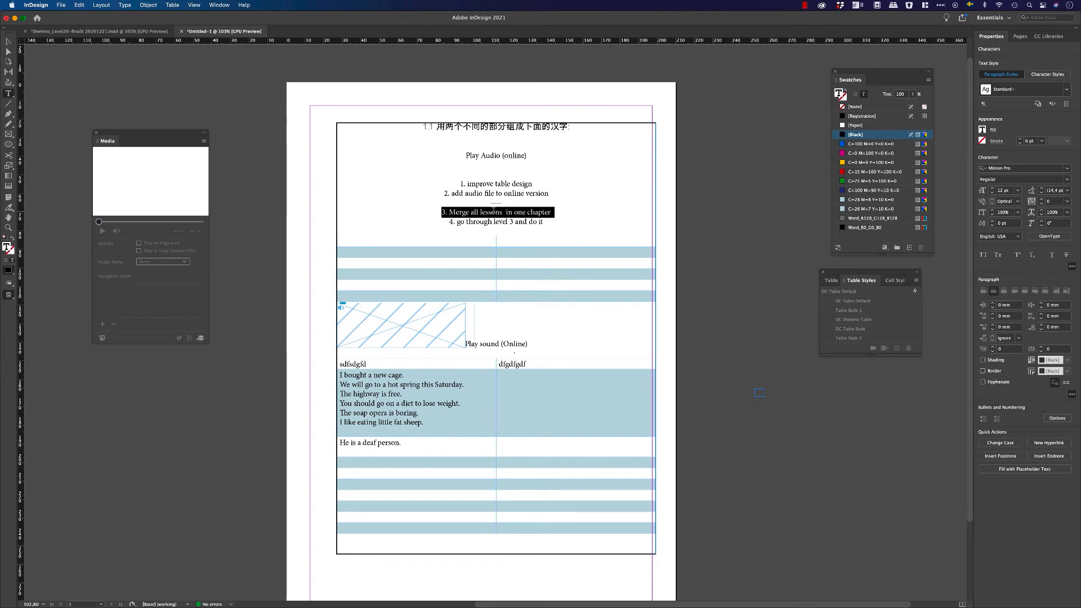
Switch to the Level 20 course book and look through its lesson headings and exercises back to the cover.
scroll(493, 212, "up", 1)
left_click(162, 34)
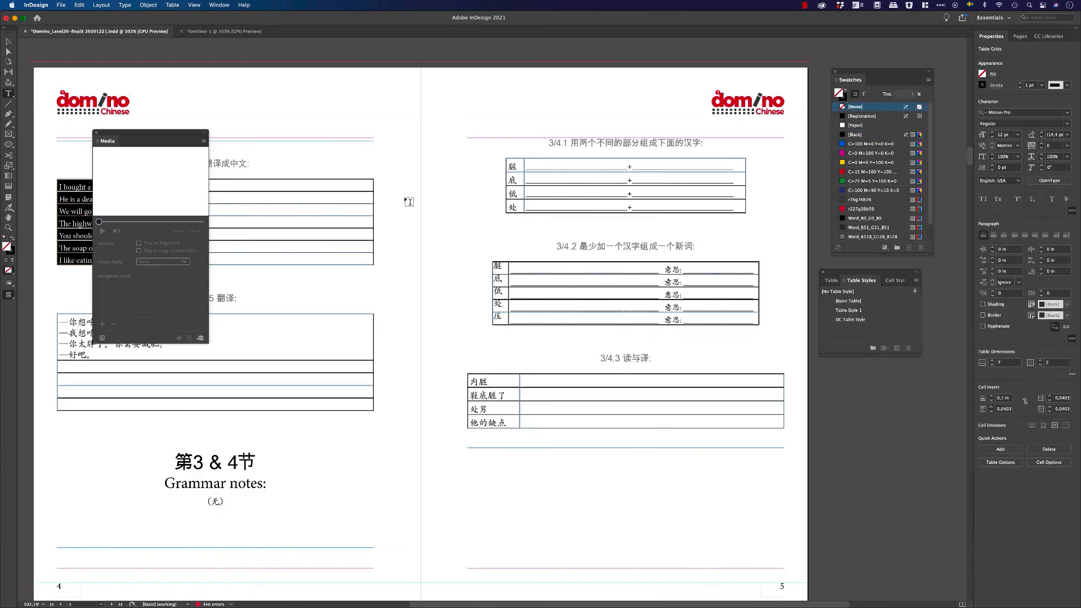
scroll(84, 142, "up", 5)
scroll(84, 142, "up", 3)
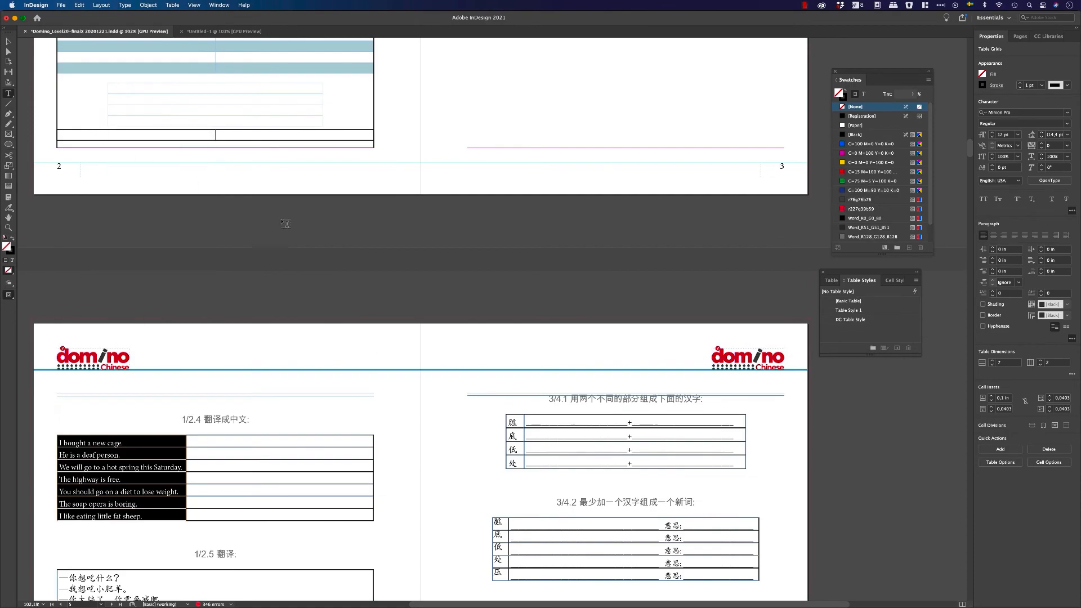
scroll(286, 224, "up", 20)
scroll(286, 224, "up", 5)
scroll(285, 222, "down", 20)
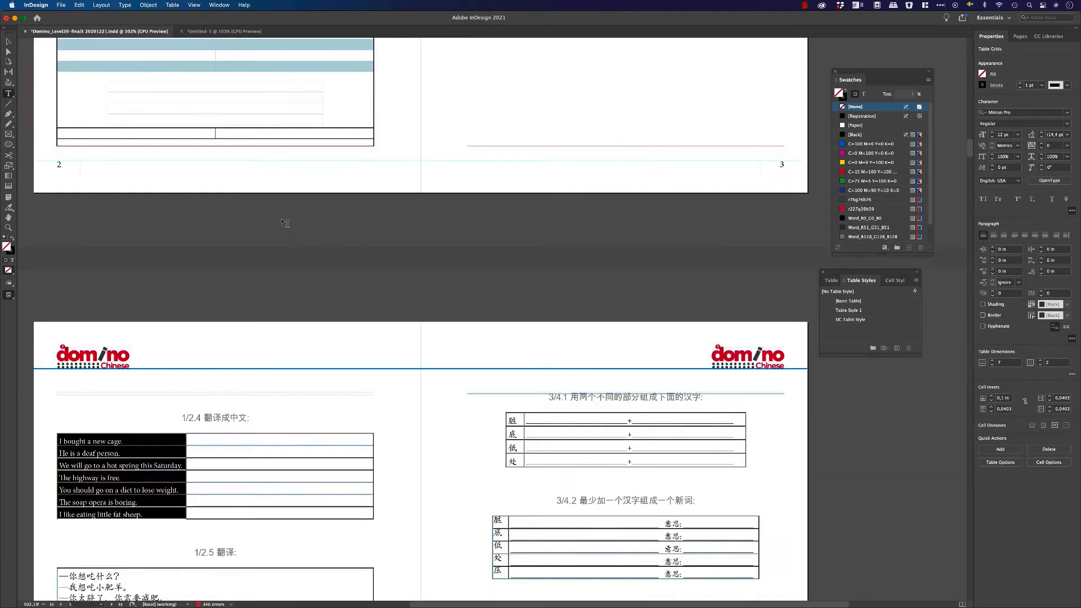
scroll(282, 218, "down", 15)
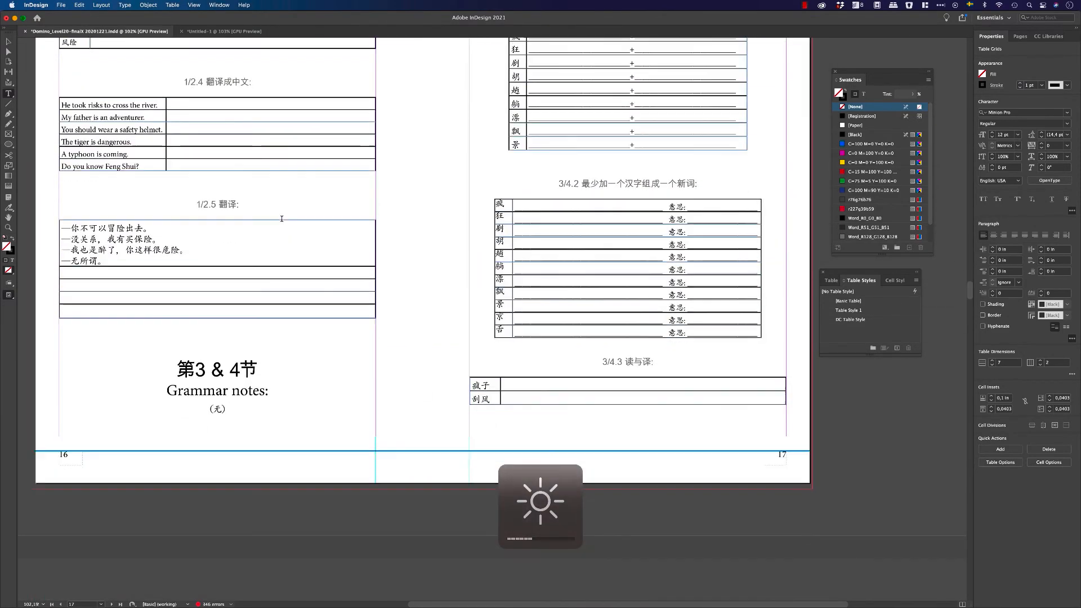
scroll(281, 218, "up", 8)
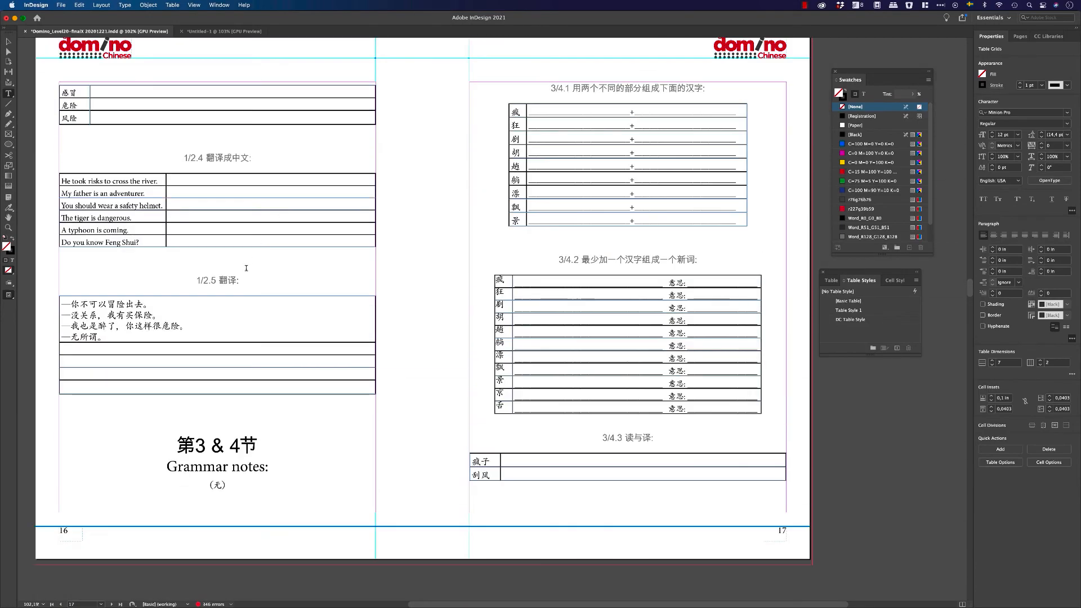
left_click(246, 446)
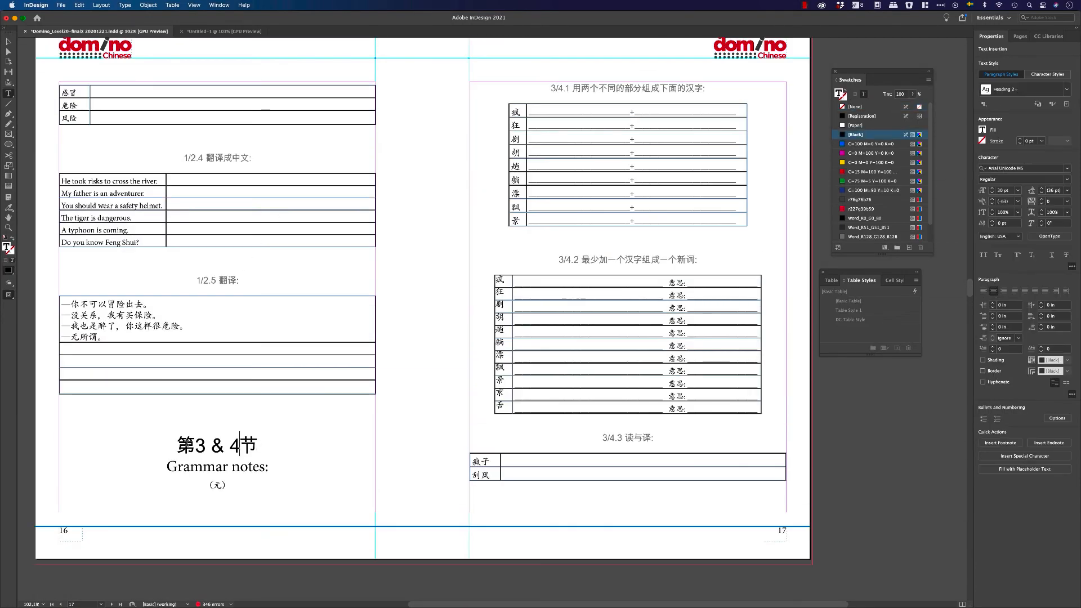
scroll(191, 439, "up", 20)
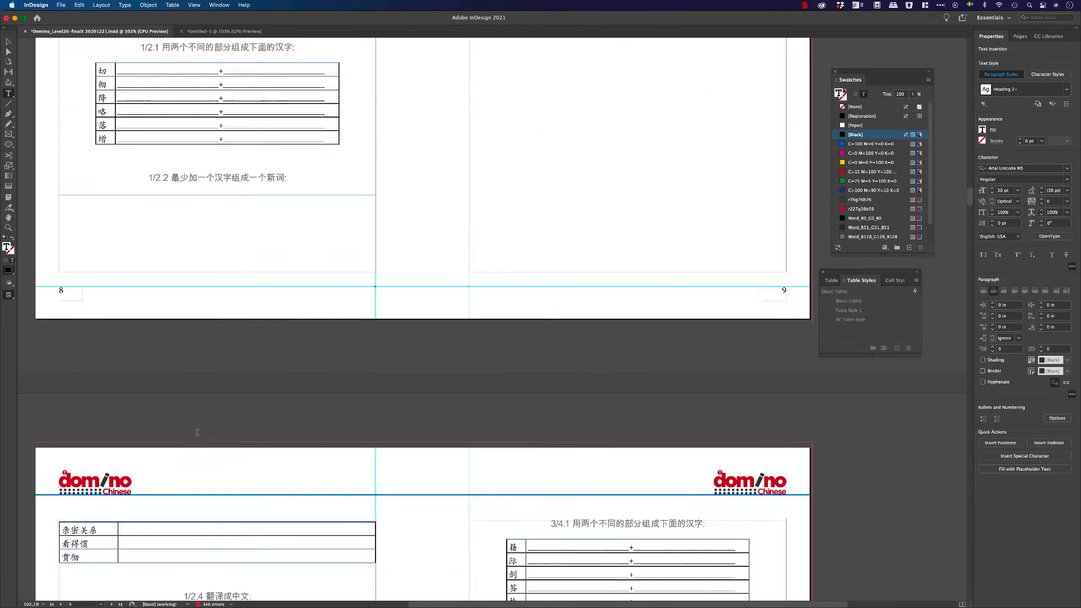
scroll(202, 438, "up", 20)
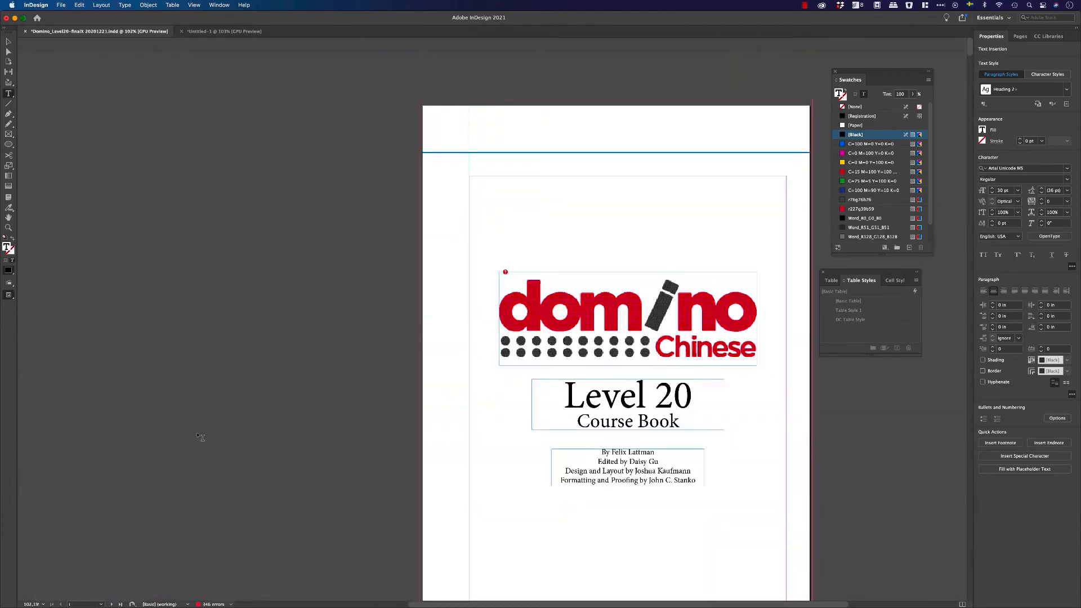
Extend the lesson heading on the Chapter 1 page to 第1,2,3,4节.
scroll(201, 438, "down", 10)
scroll(201, 438, "down", 15)
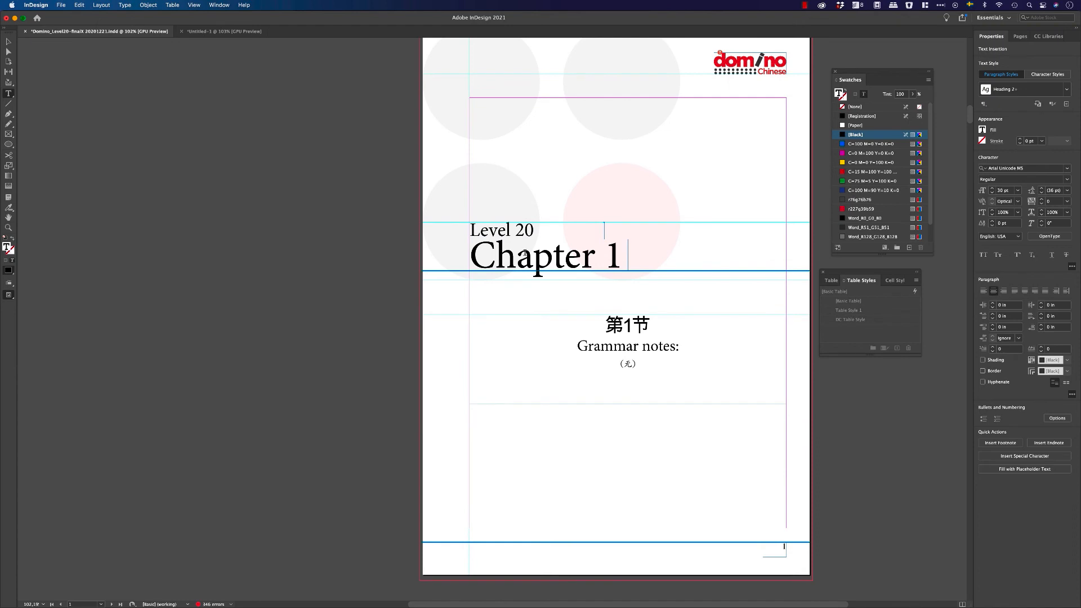
double_click(633, 325)
left_click(633, 325)
type(",2")
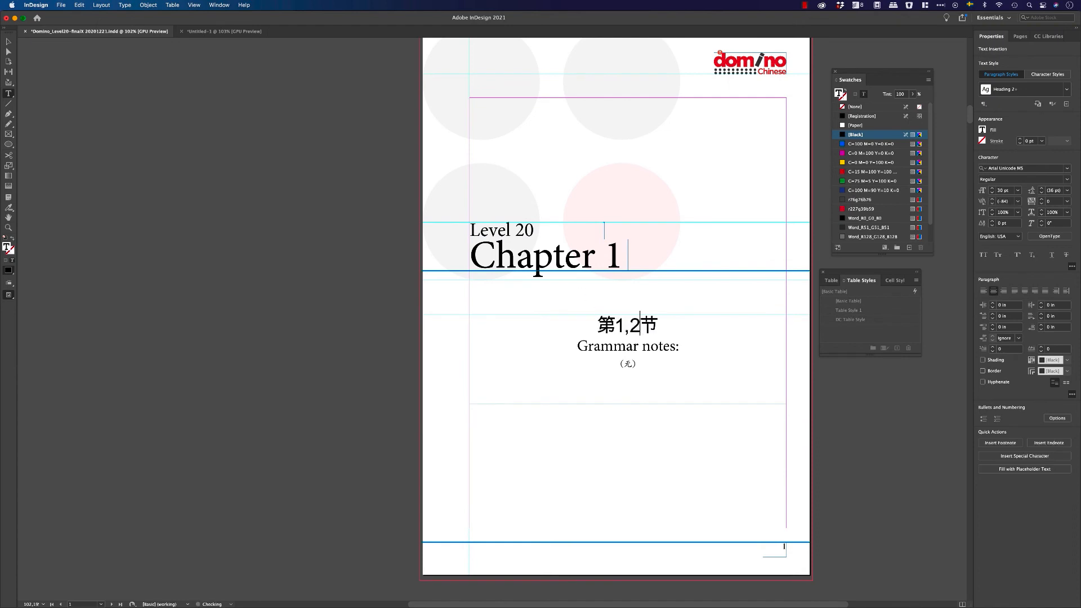
key("BackSpace")
key("BackSpace")
key("F1")
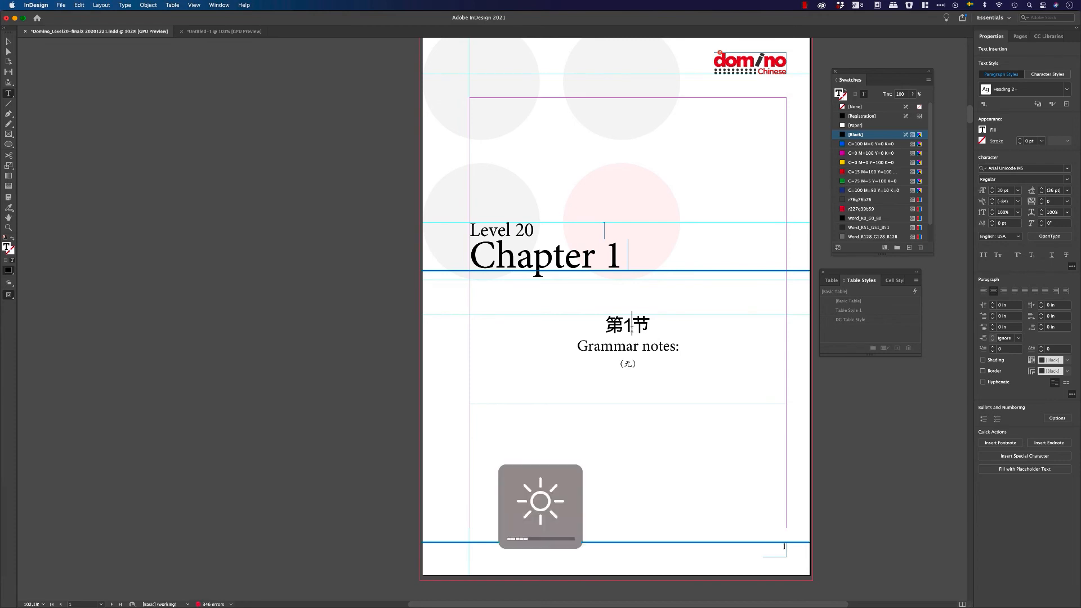
type(",2,3,4")
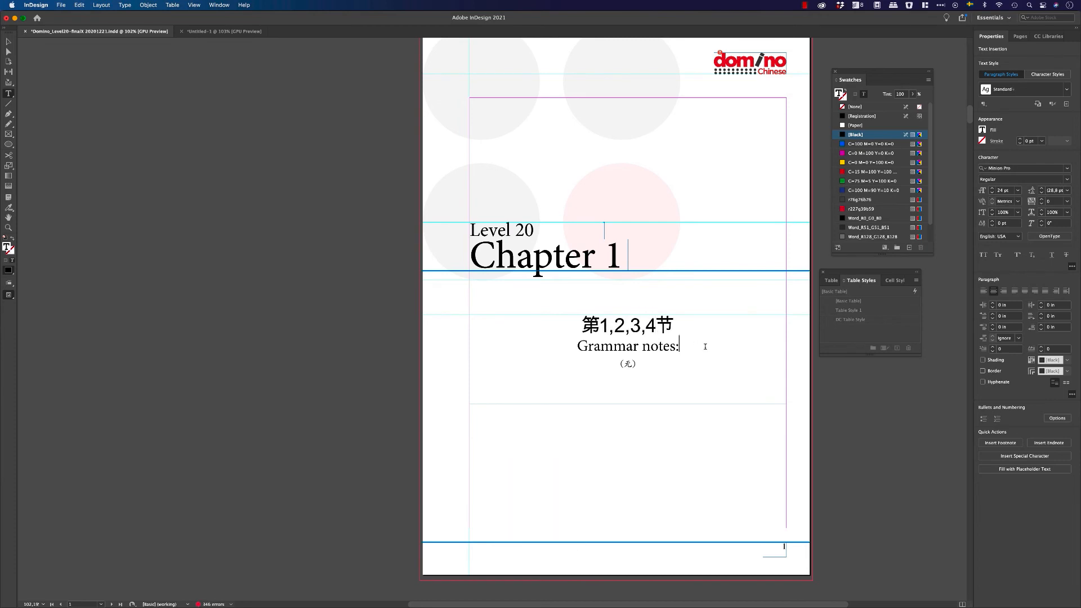
scroll(706, 346, "down", 3)
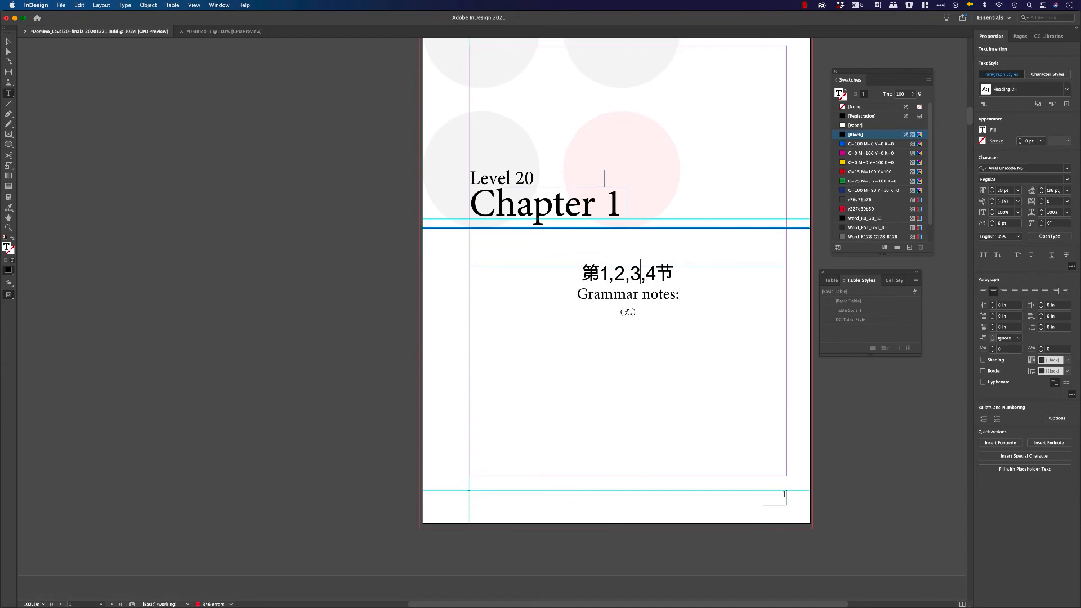
Shorten the Chapter 1 lesson heading to the range form 第1-4节.
key("Left")
key("BackSpace")
key("BackSpace")
key("BackSpace")
key("BackSpace")
key("BackSpace")
type("-")
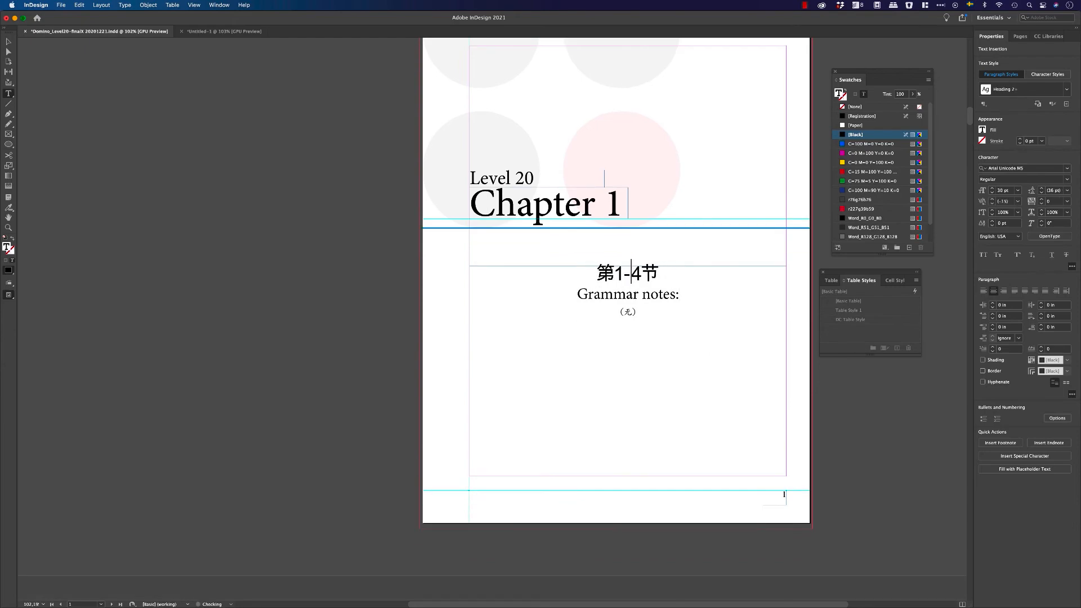
Copy the "1/2." prefix from the heading on page 3 and paste it before the audio icon on page 2.
scroll(688, 346, "down", 15)
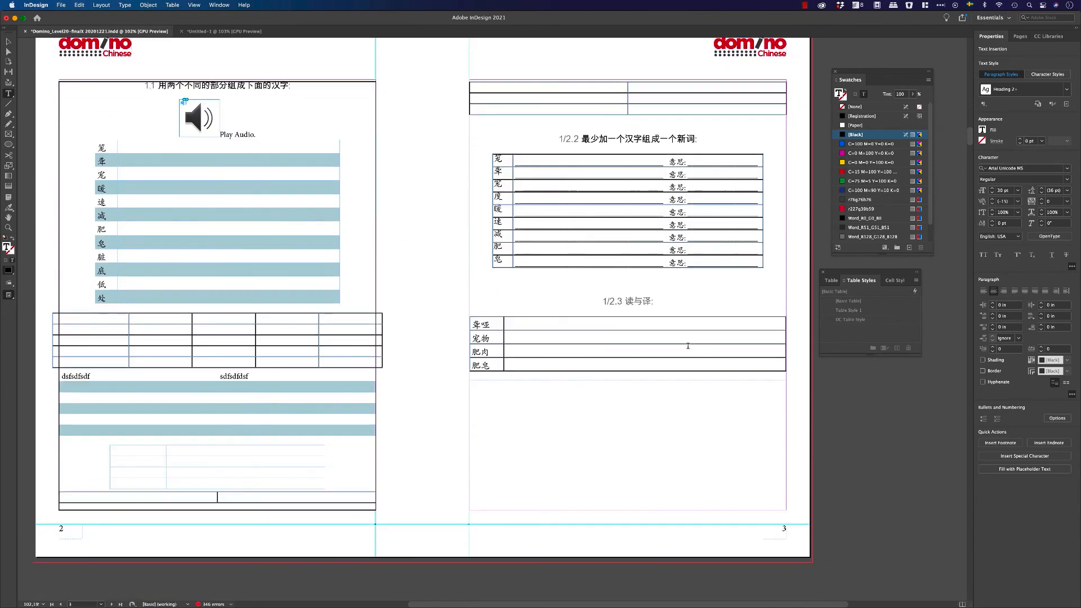
scroll(214, 169, "up", 1)
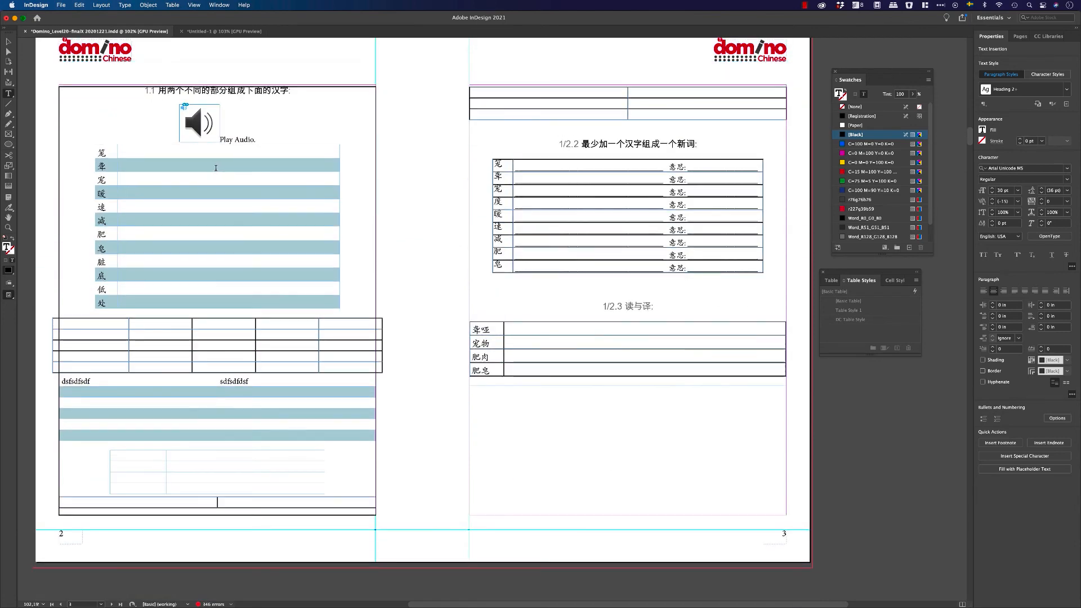
left_click(140, 162)
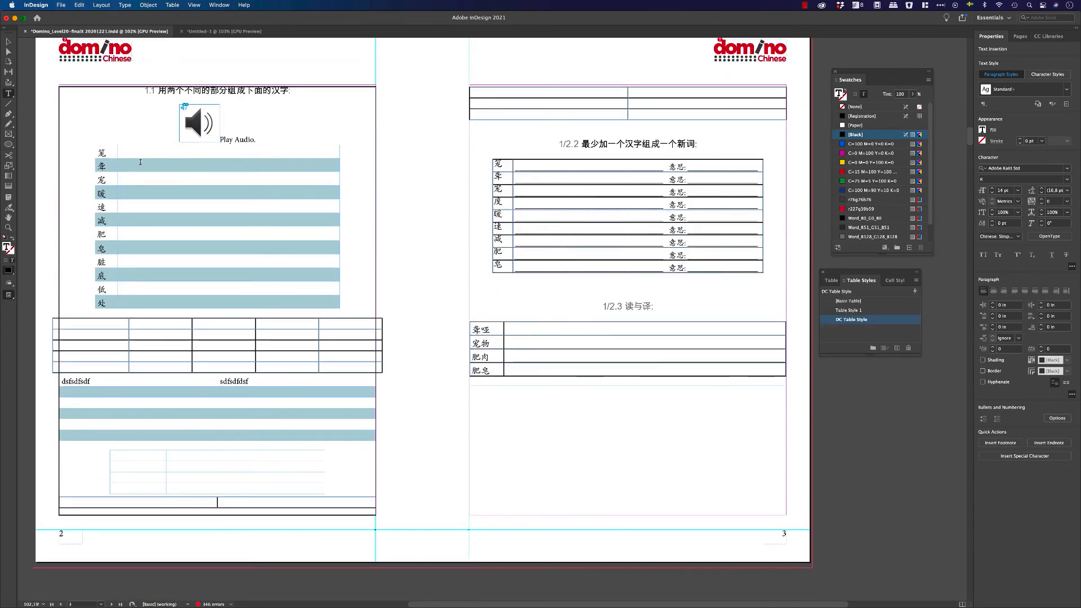
left_click(559, 139)
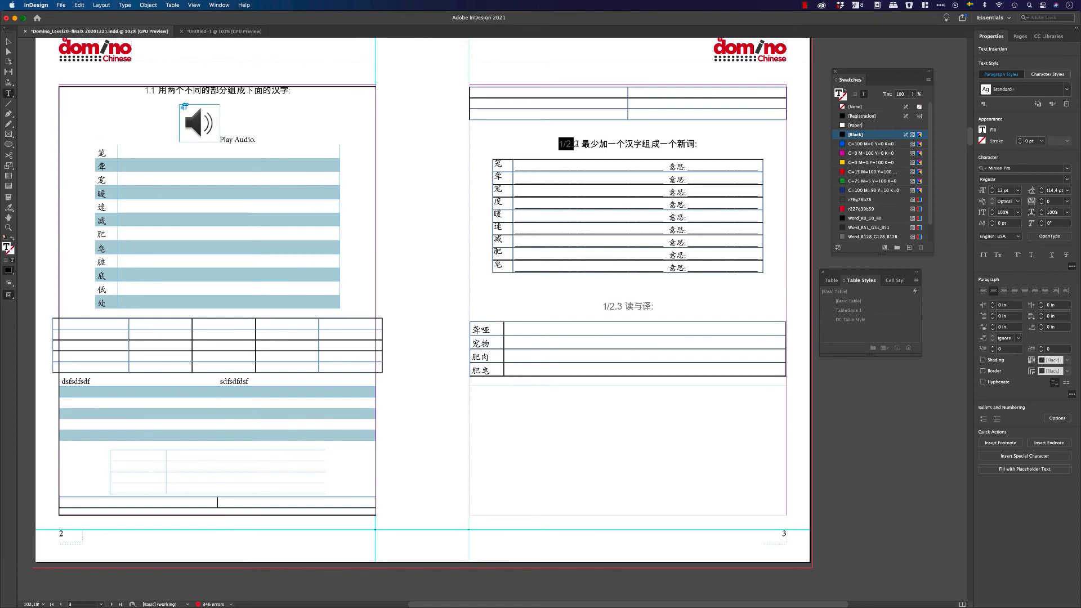
key("cmd+c")
left_click(109, 126)
key("cmd+v")
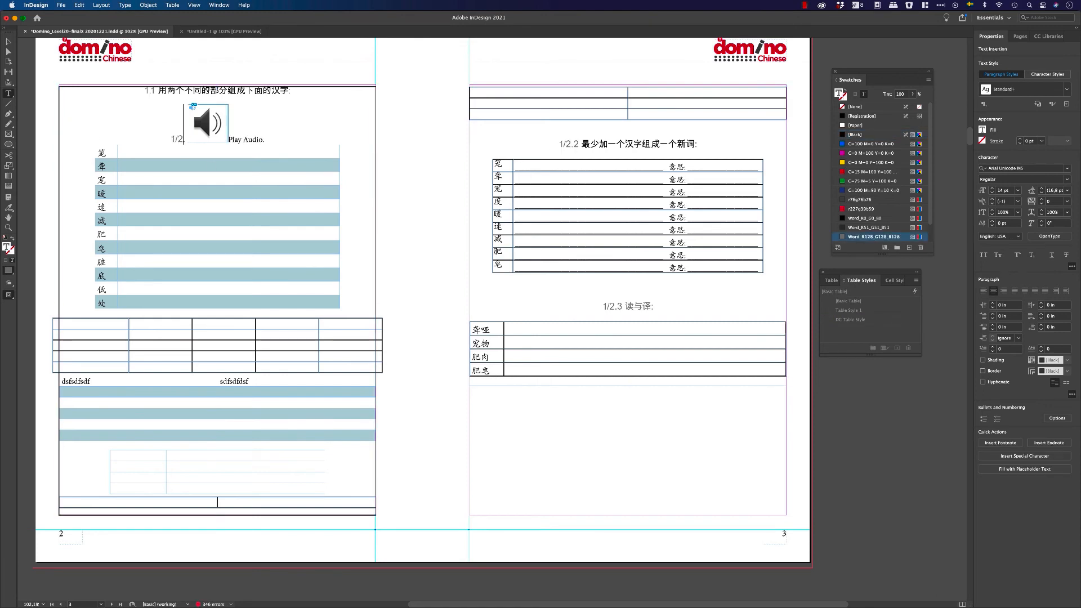
Change the number before the audio icon first to "1.1." and then to "1.2.".
key("BackSpace")
key("BackSpace")
type(".1")
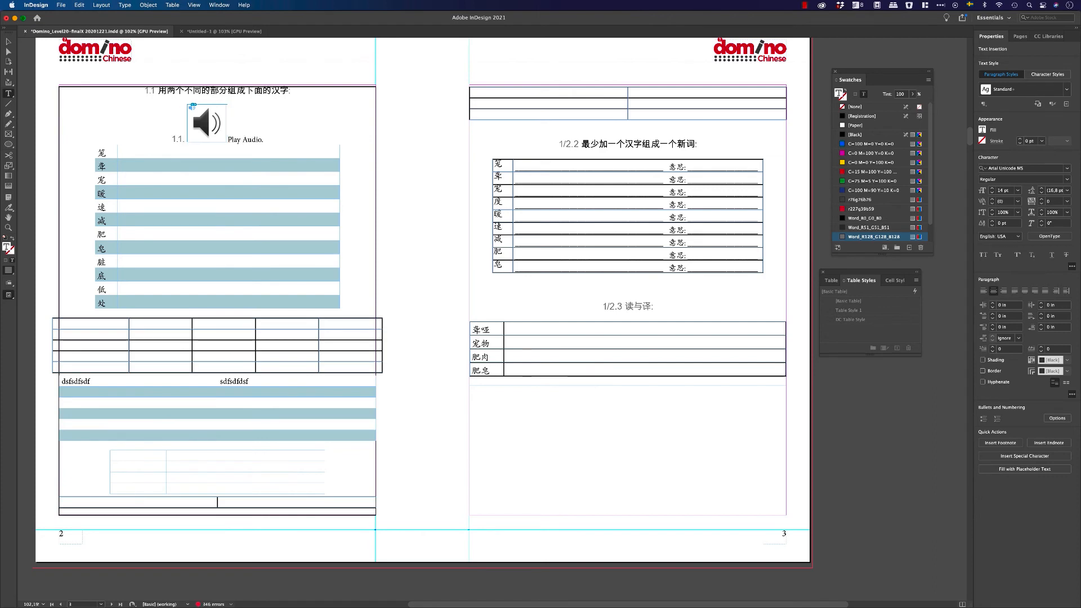
key("BackSpace")
key("BackSpace")
type("2.")
scroll(139, 139, "right", 3)
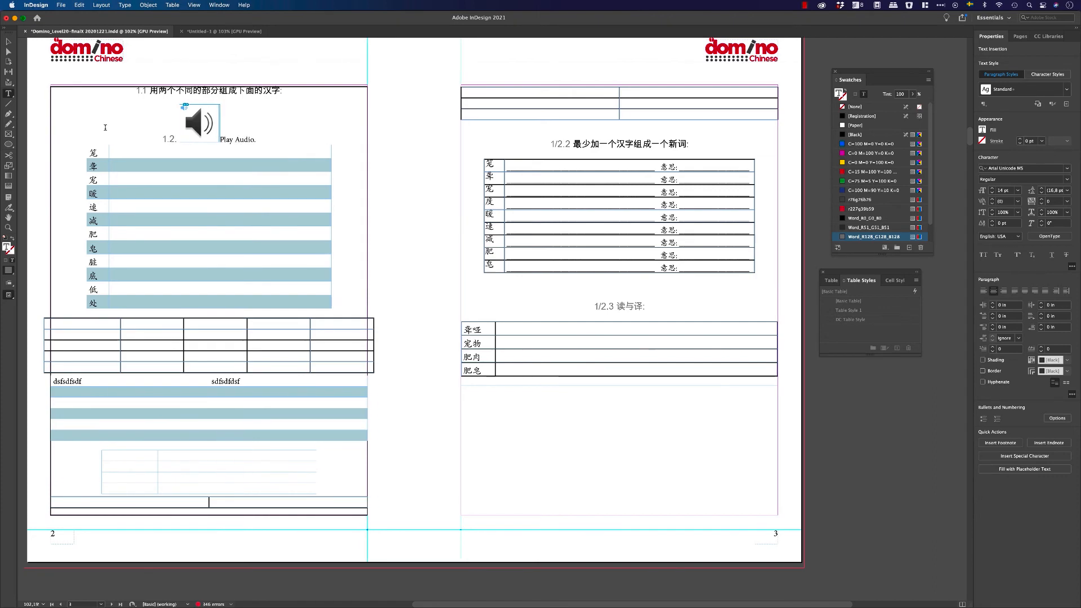
Delete the trial number in front of the audio icon on page 2.
left_click(141, 158)
left_click(139, 136)
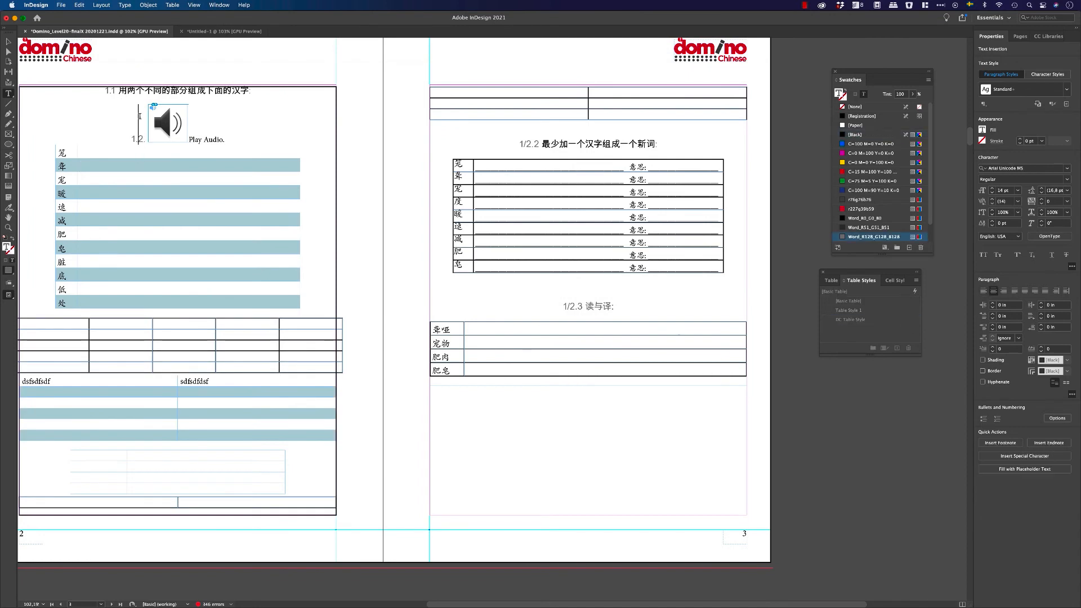
key("BackSpace")
key("BackSpace")
key("BackSpace")
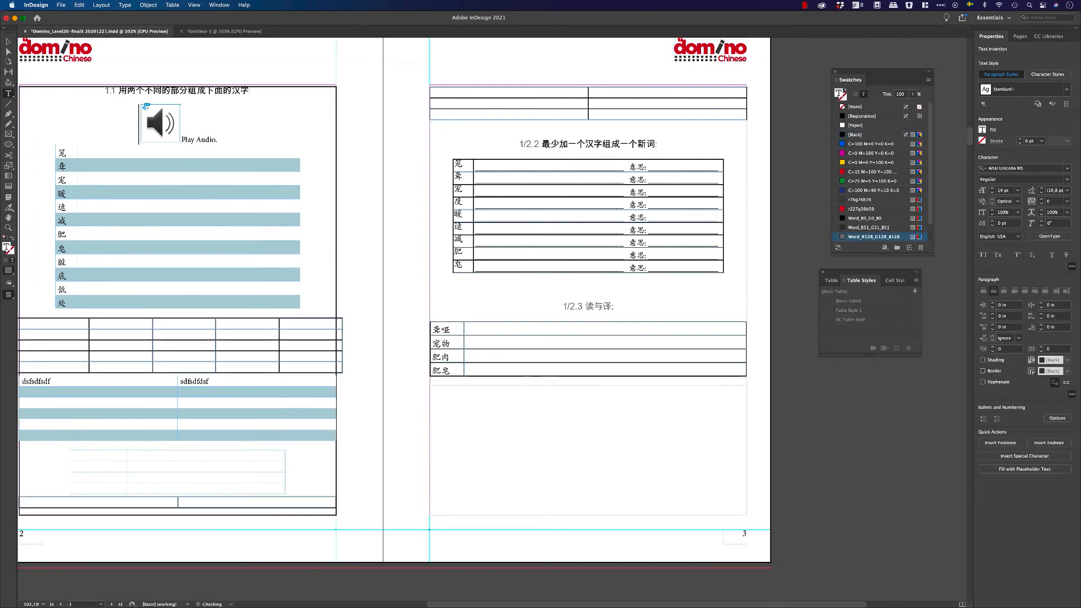
scroll(106, 263, "left", 3)
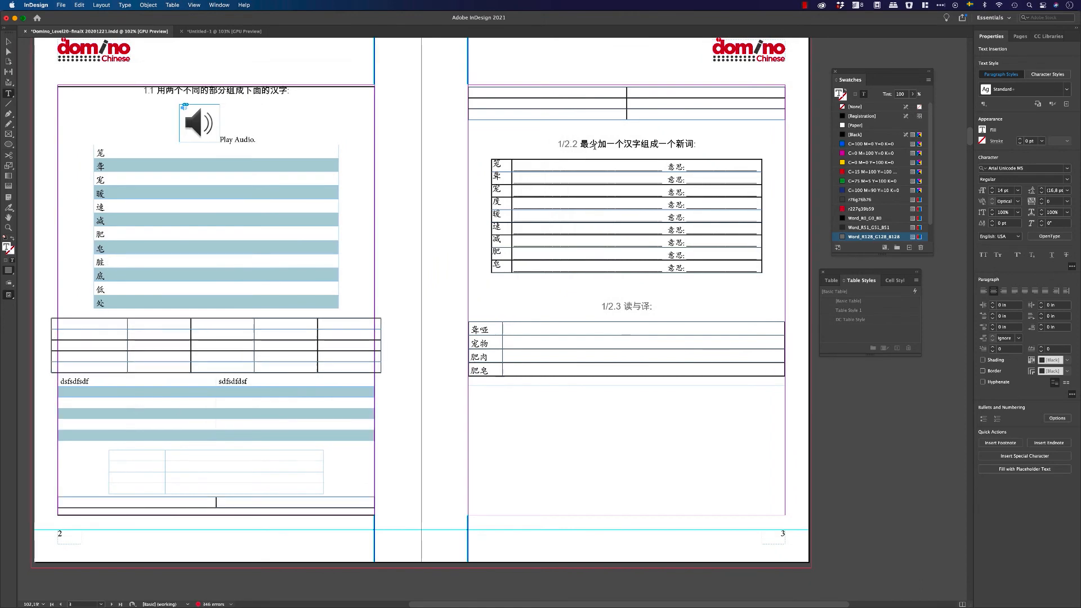
Renumber the 最少加一个汉字组成一个新词 heading on page 3 as 1.2.
key("BackSpace")
key("BackSpace")
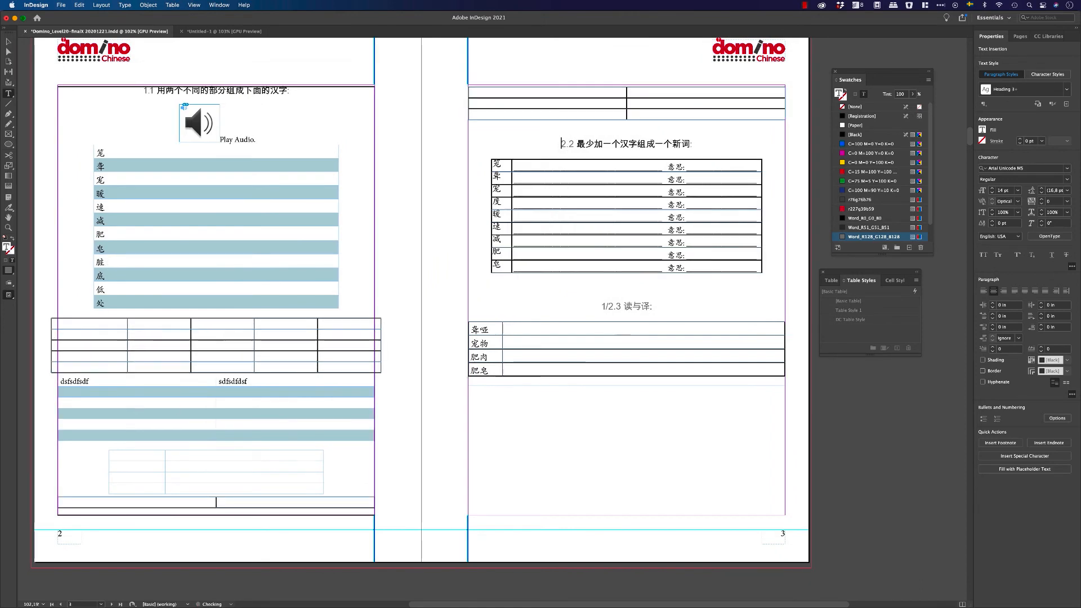
key("BackSpace")
type("1")
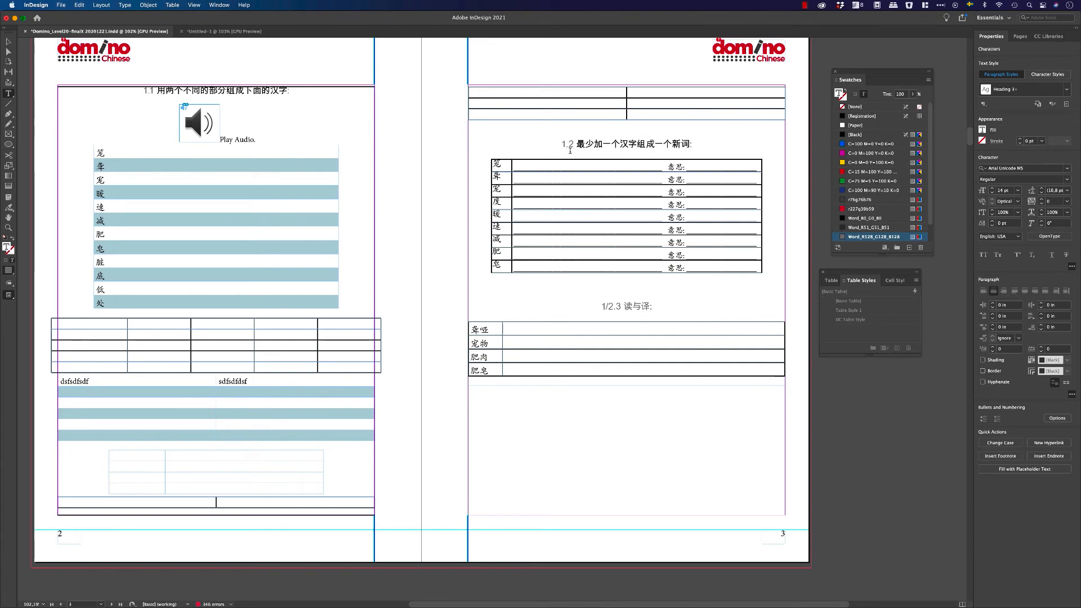
Renumber the 读与译 heading on page 3 as 1.3 and the 翻译成中文 heading on page 4 as 1.4.
scroll(608, 408, "up", 5)
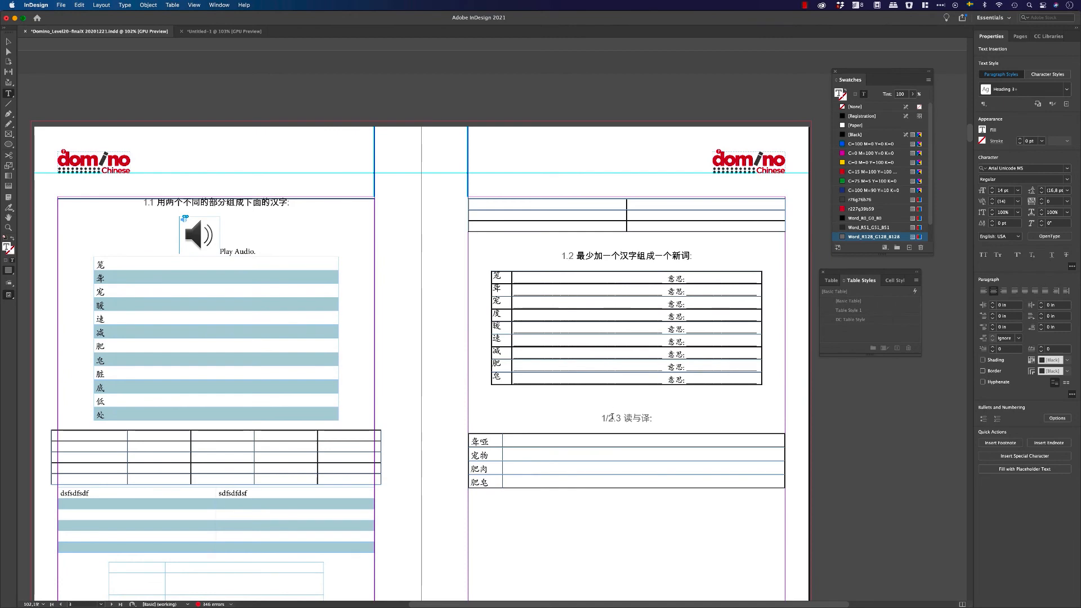
key("BackSpace")
key("BackSpace")
scroll(613, 418, "down", 15)
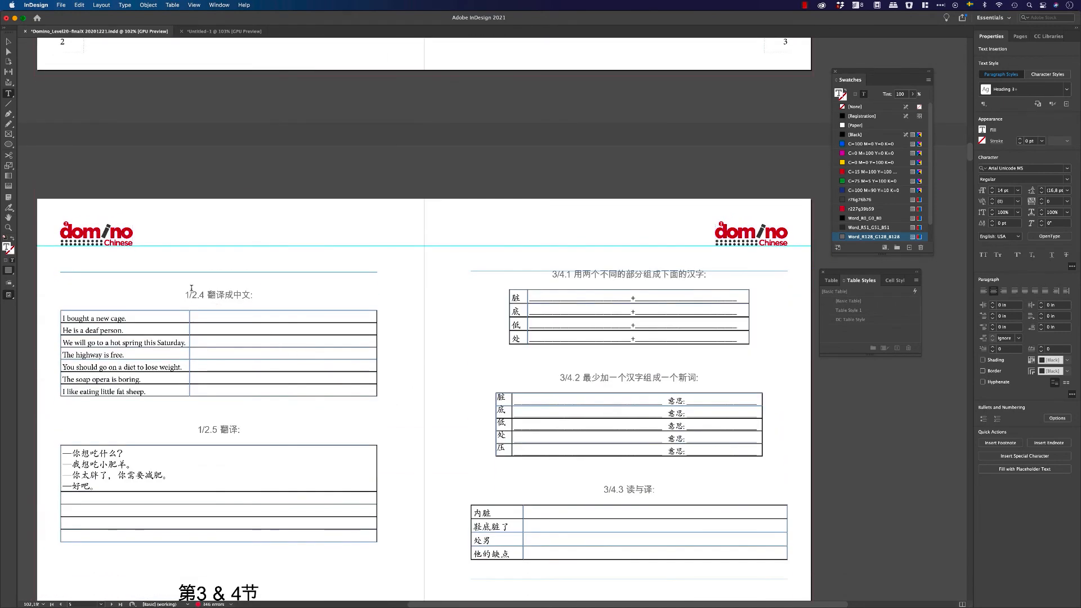
left_click(198, 294)
key("BackSpace")
key("BackSpace")
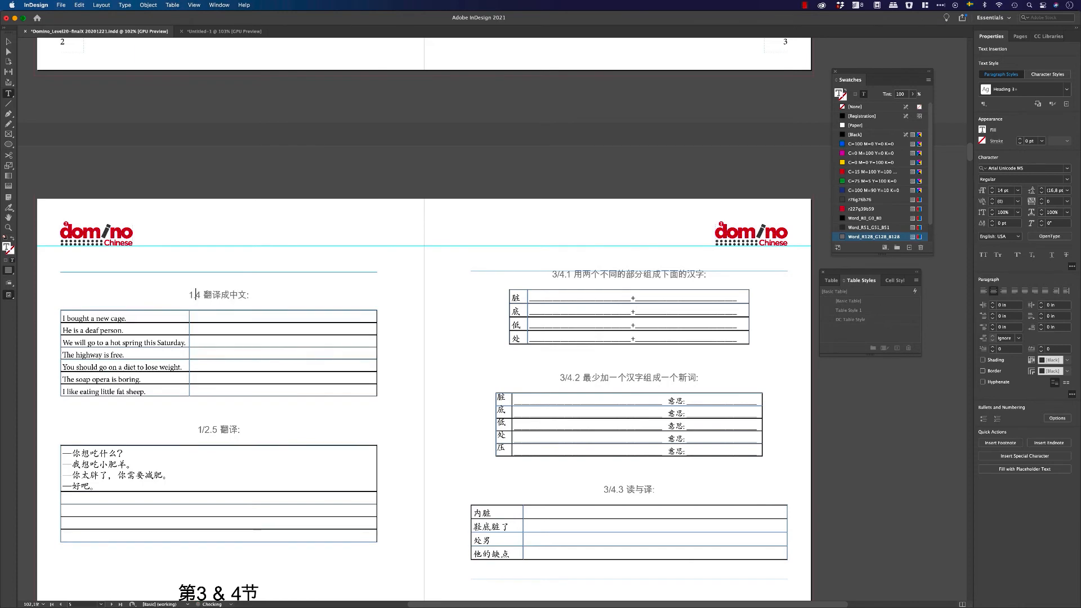
Examine the exercises under 第3 & 4节 and compare them with the matching exercises of the chapter's first lessons.
scroll(206, 433, "down", 5)
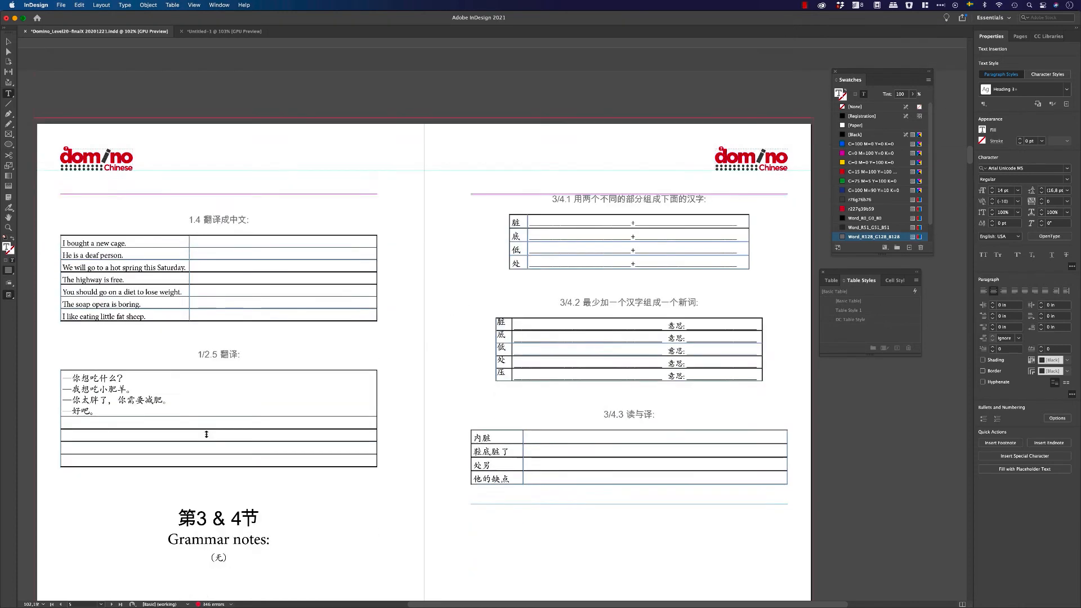
scroll(207, 432, "up", 20)
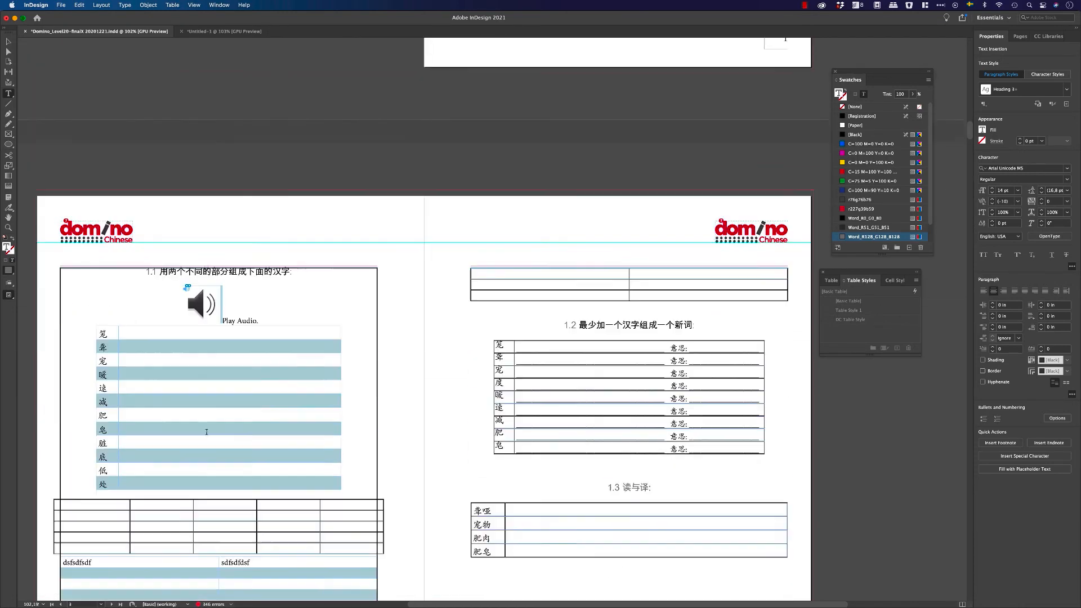
scroll(207, 431, "down", 5)
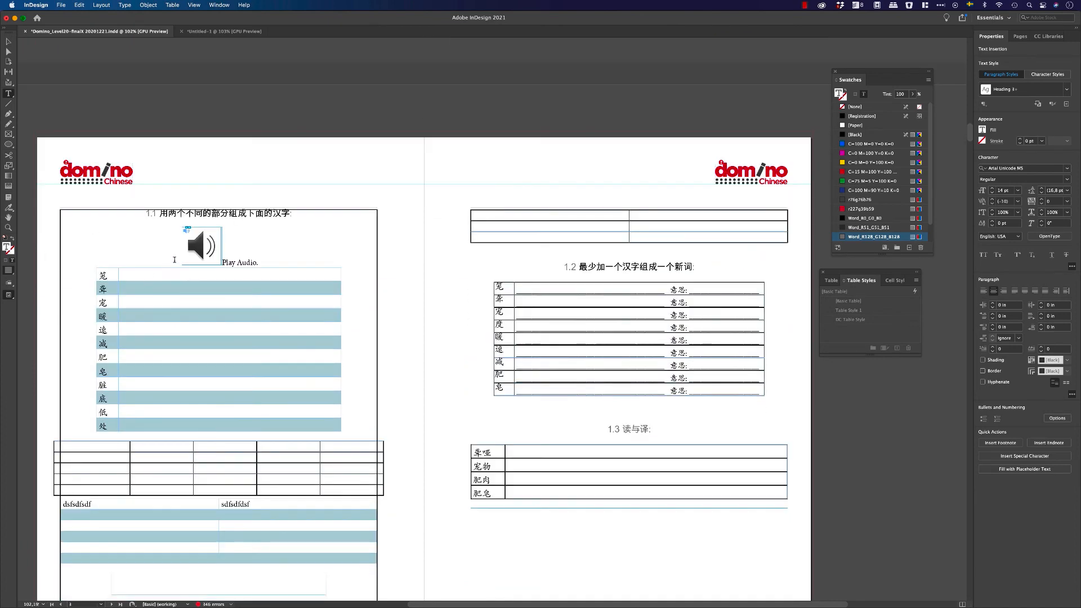
scroll(212, 364, "down", 20)
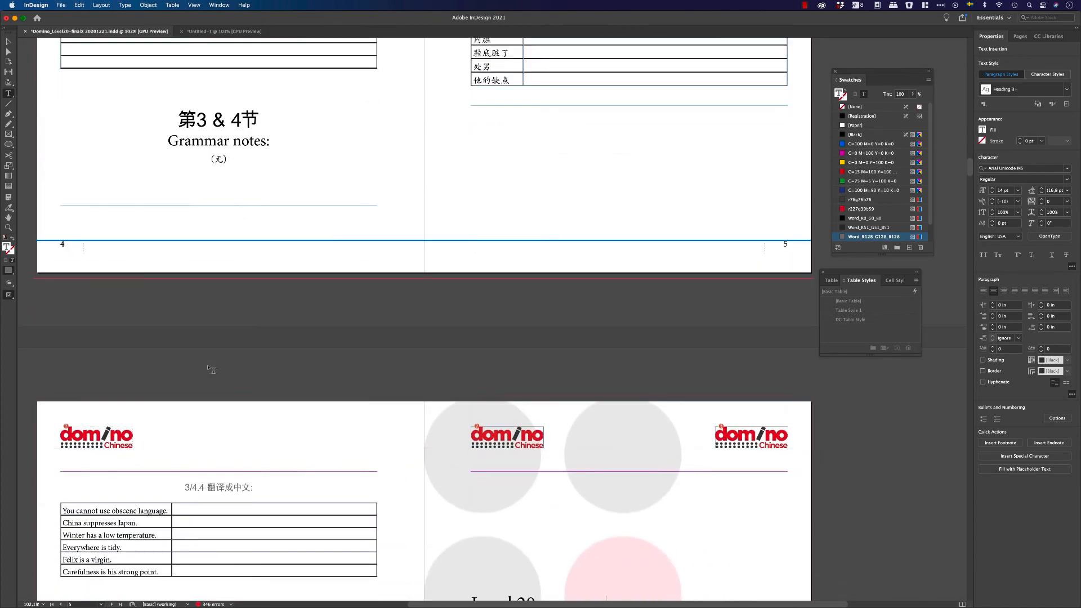
scroll(207, 123, "down", 9)
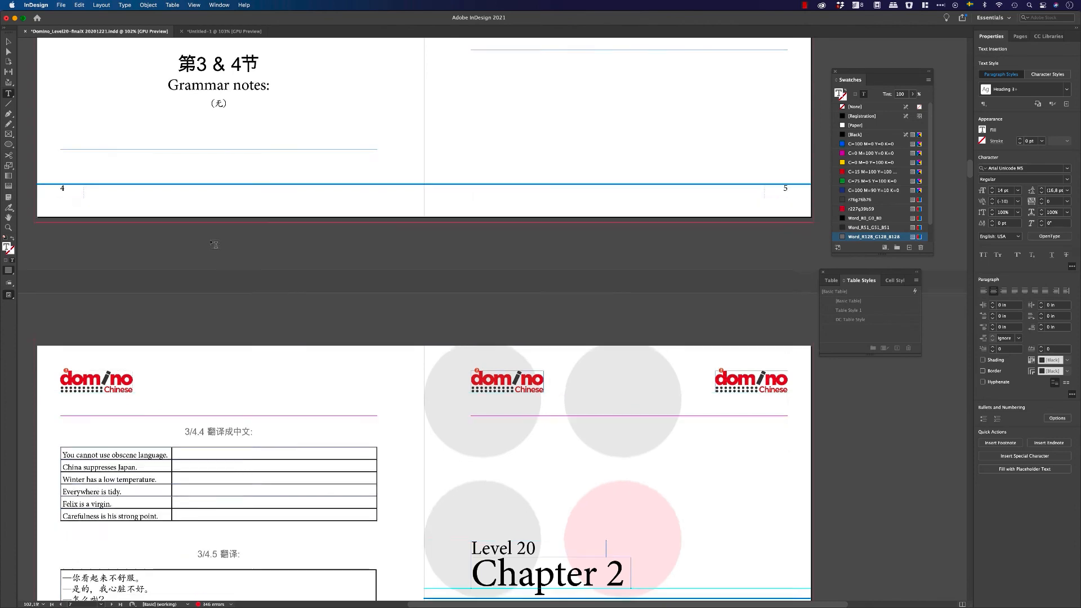
scroll(173, 261, "up", 11)
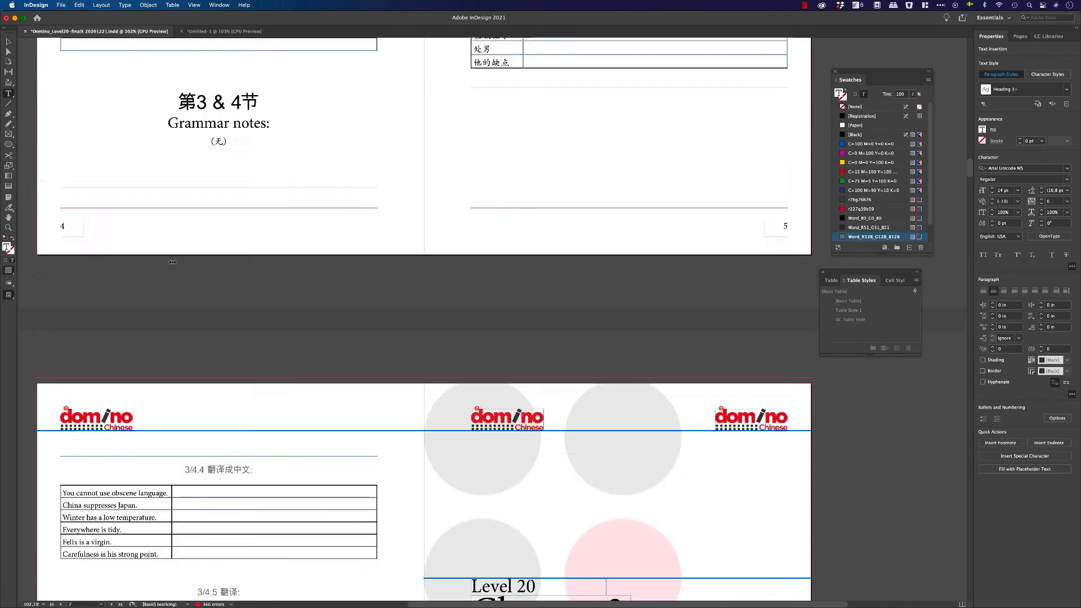
left_click_drag(151, 117, 266, 117)
scroll(210, 234, "down", 1)
scroll(210, 234, "down", 7)
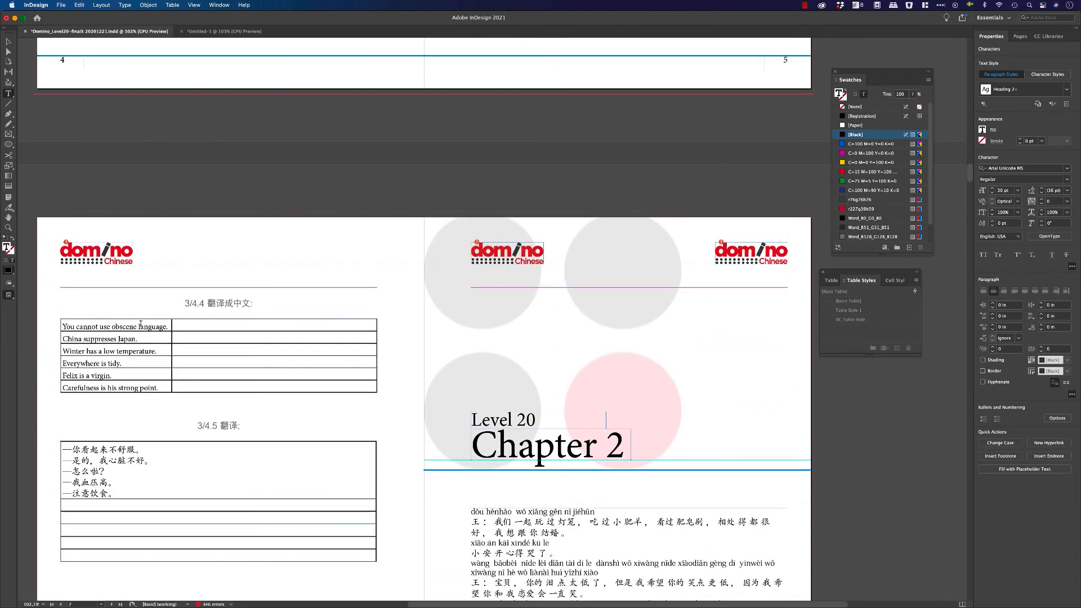
scroll(141, 325, "up", 20)
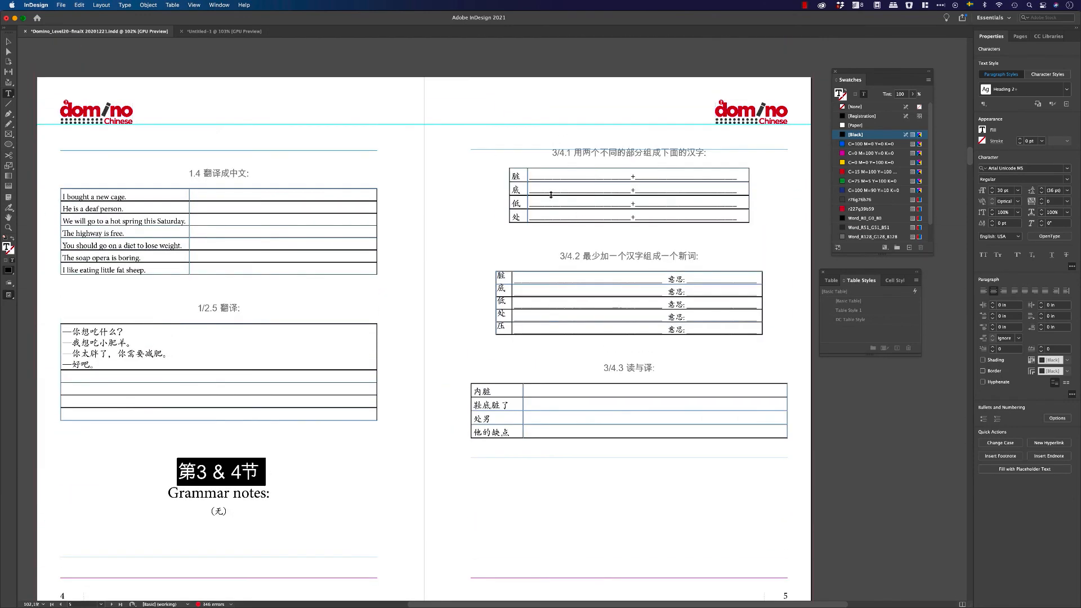
Copy the character column of the 3/4.1 table and paste it into a new row at the end of the 1.1 table.
left_click_drag(523, 219, 517, 174)
scroll(498, 212, "up", 7)
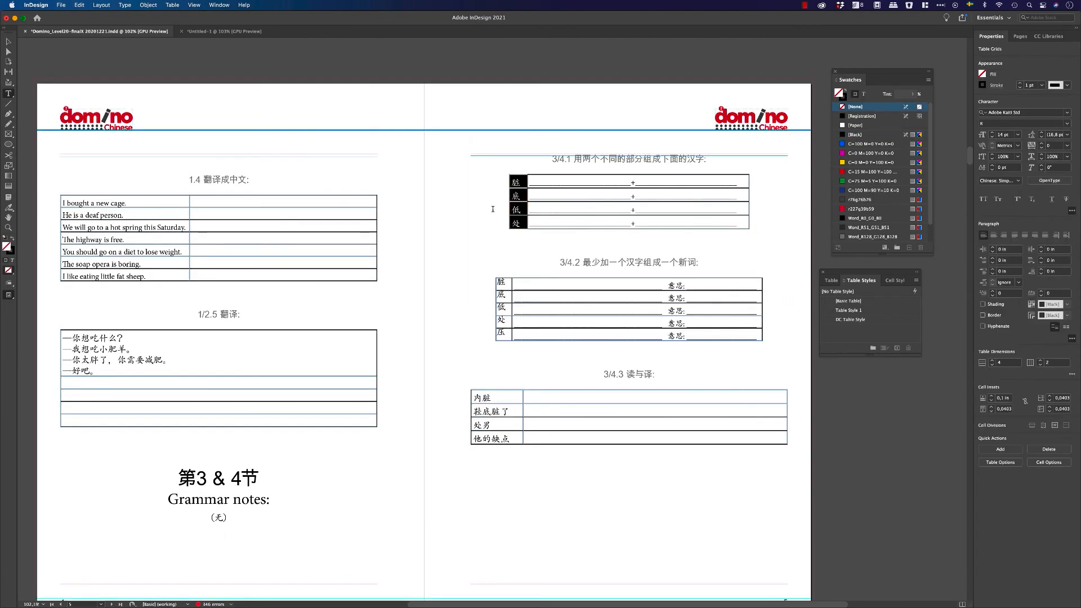
scroll(496, 214, "up", 20)
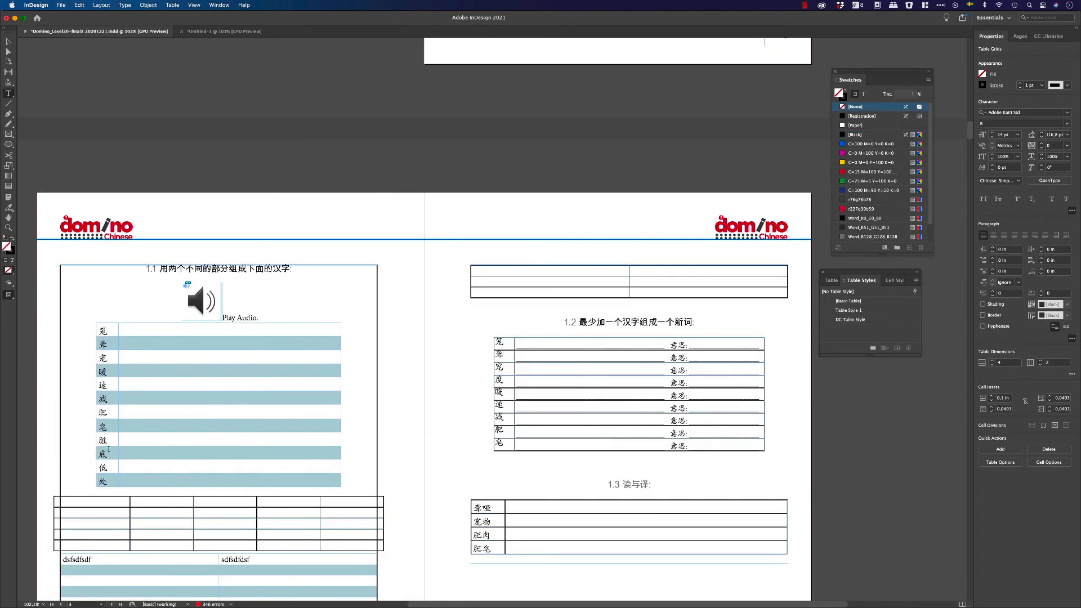
left_click(108, 479)
key("super+v")
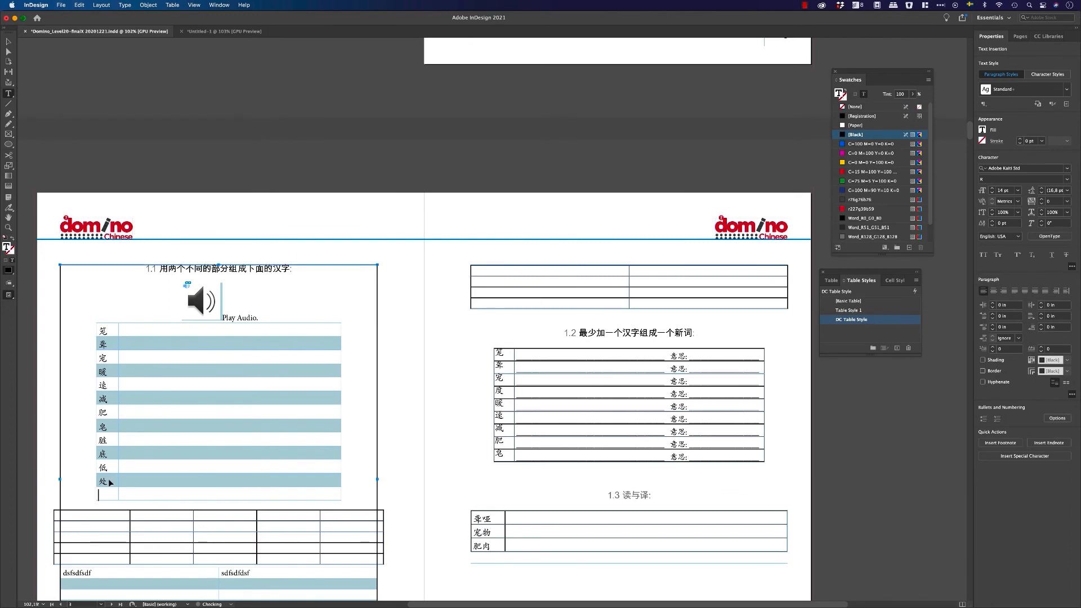
scroll(109, 480, "down", 2)
key("super+z")
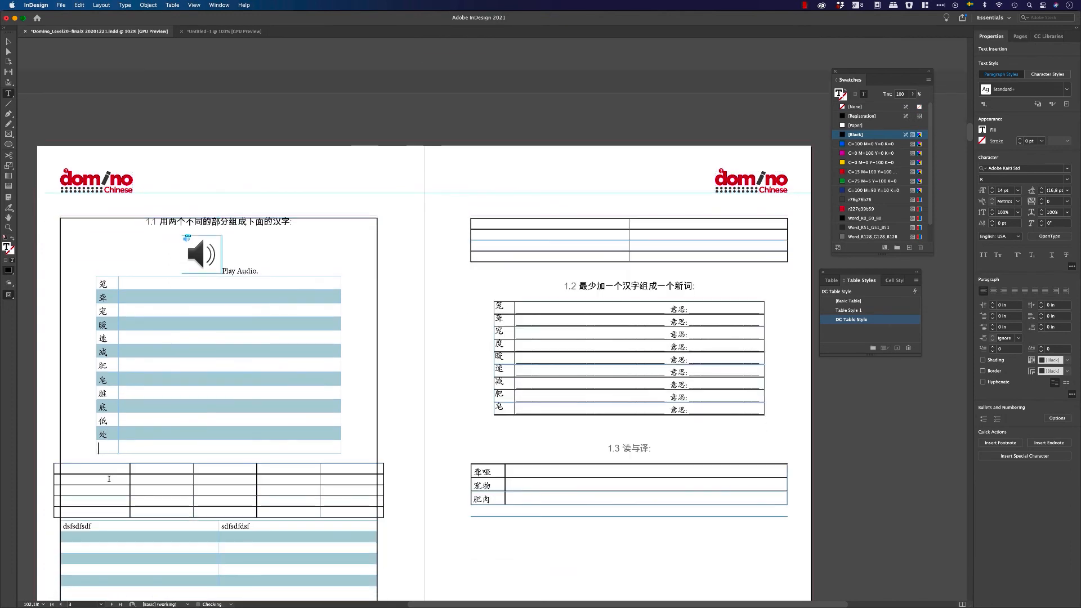
key("Tab")
key("super+v")
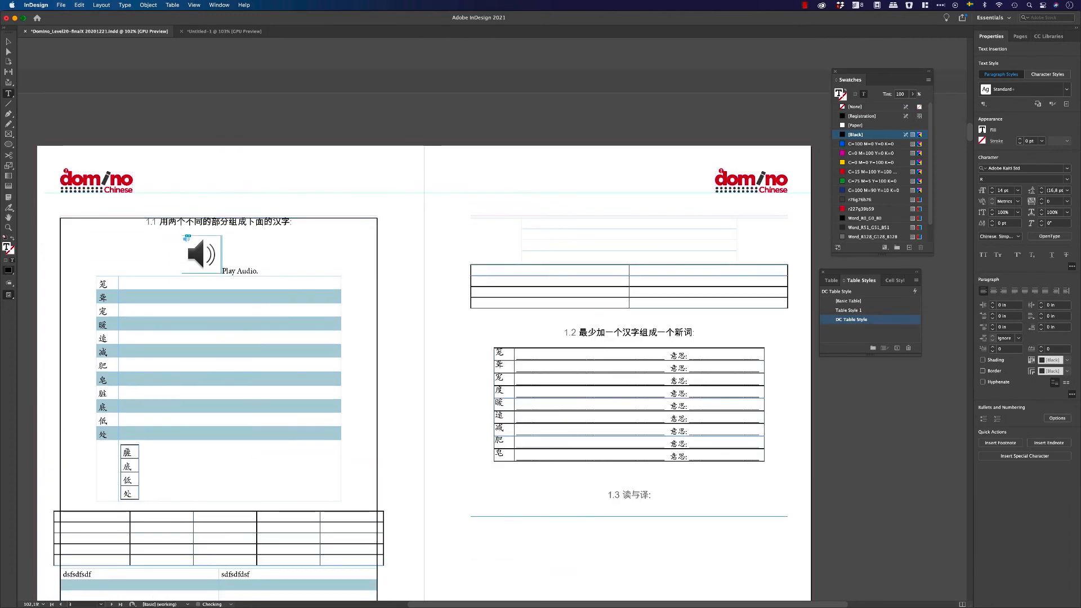
Move 脏 from the pasted nested table into the new row's first cell and add more rows below it.
double_click(126, 453)
key("super+x")
left_click(109, 454)
key("super+v")
key("Tab")
key("Tab")
key("Tab")
key("Tab")
key("Tab")
key("Tab")
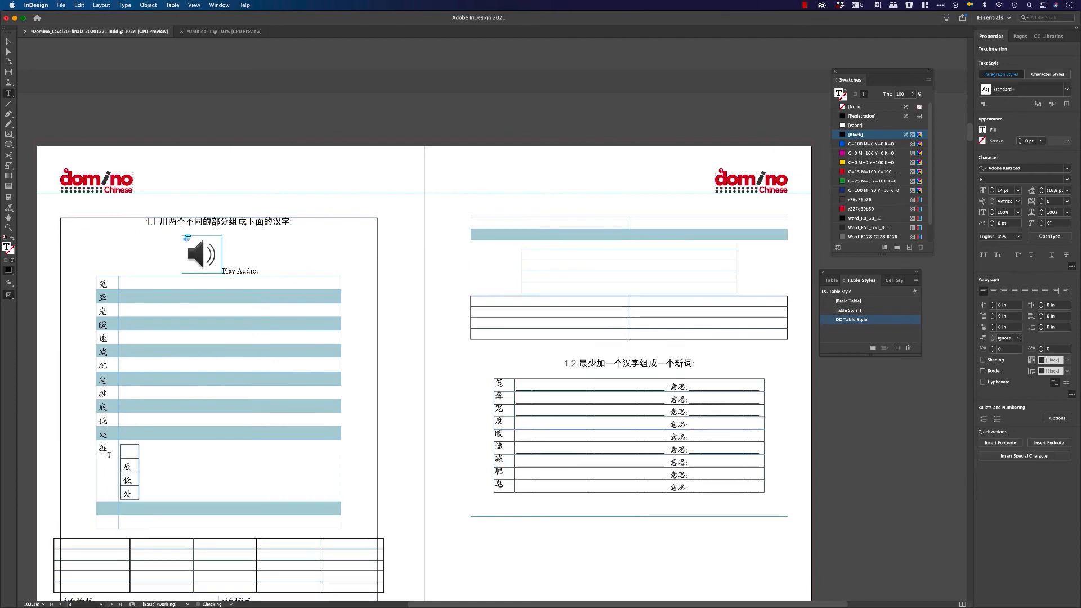
Move 底 and 低 from the nested table into the first cells of the next two rows of the 1.1 table.
double_click(127, 467)
key("super+x")
left_click(108, 508)
key("super+v")
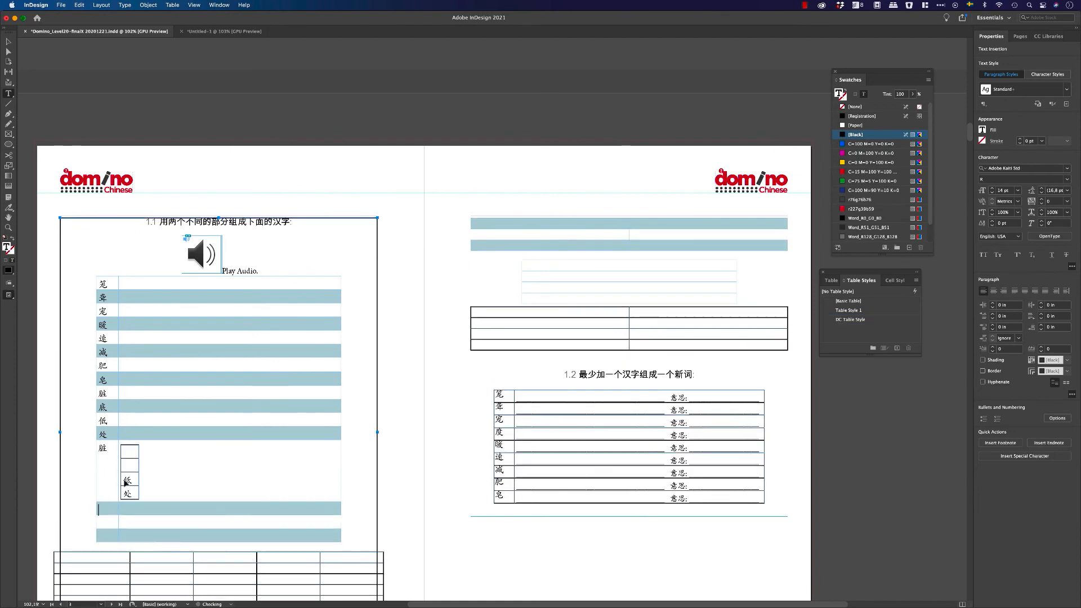
double_click(126, 480)
key("super+x")
left_click(104, 520)
key("super+v")
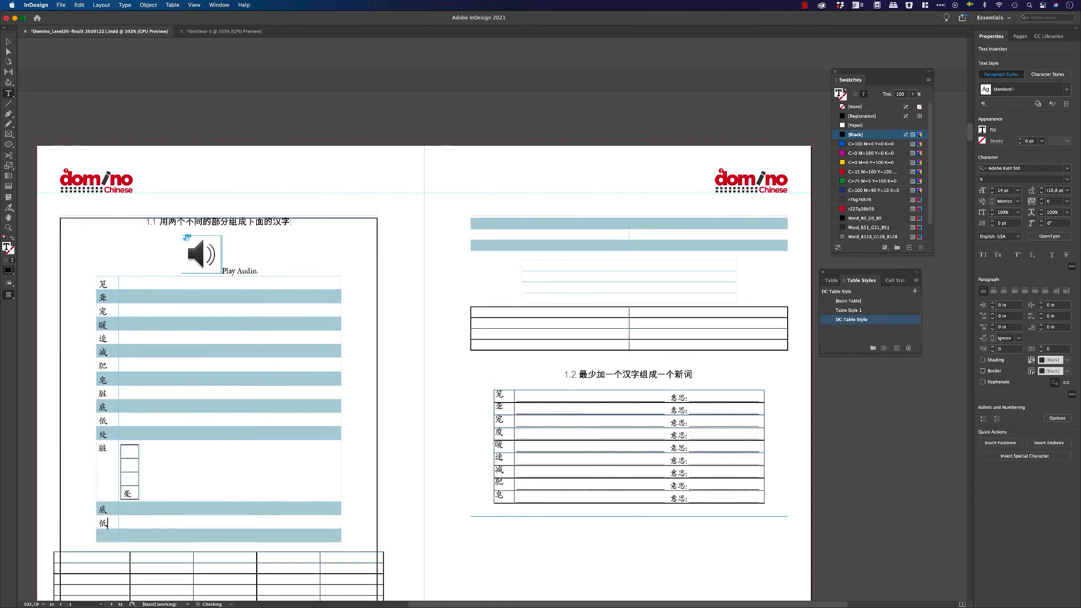
Move 处 into the last row of the 1.1 table and delete the emptied nested table.
double_click(128, 493)
key("super+x")
left_click(110, 538)
key("super+v")
double_click(152, 488)
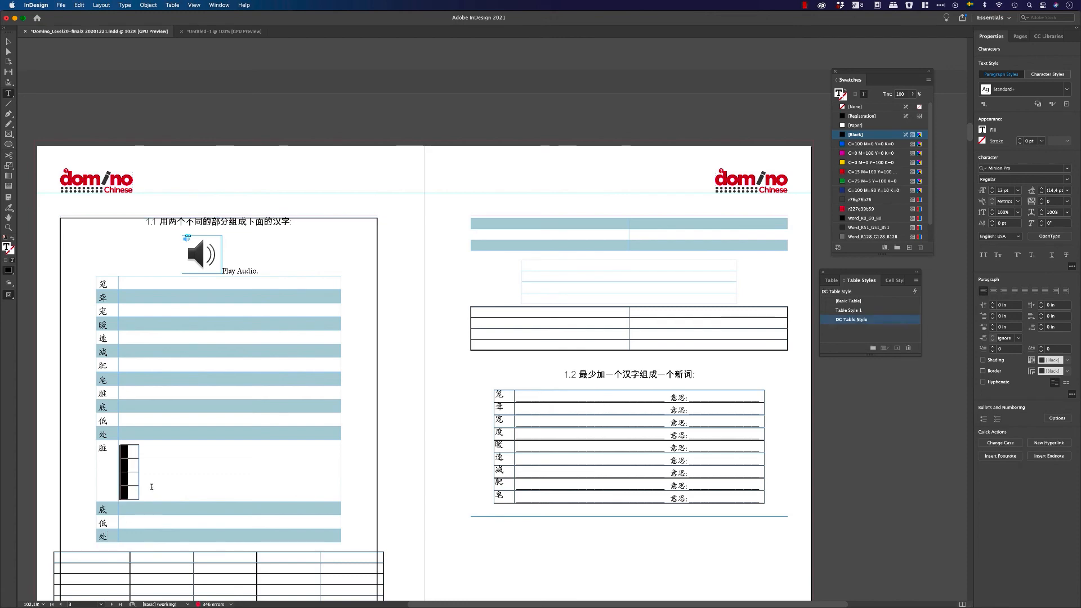
key("BackSpace")
Clear the contents of all cells in the 3/4.1 table on page 5.
scroll(151, 487, "down", 3)
scroll(151, 487, "down", 10)
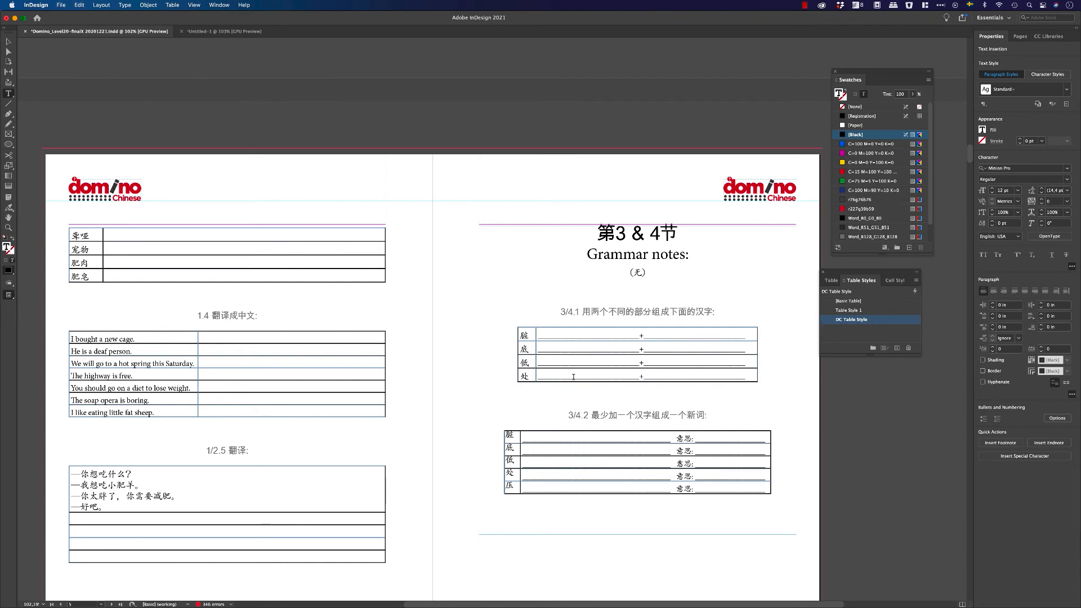
left_click_drag(573, 377, 514, 315)
key("BackSpace")
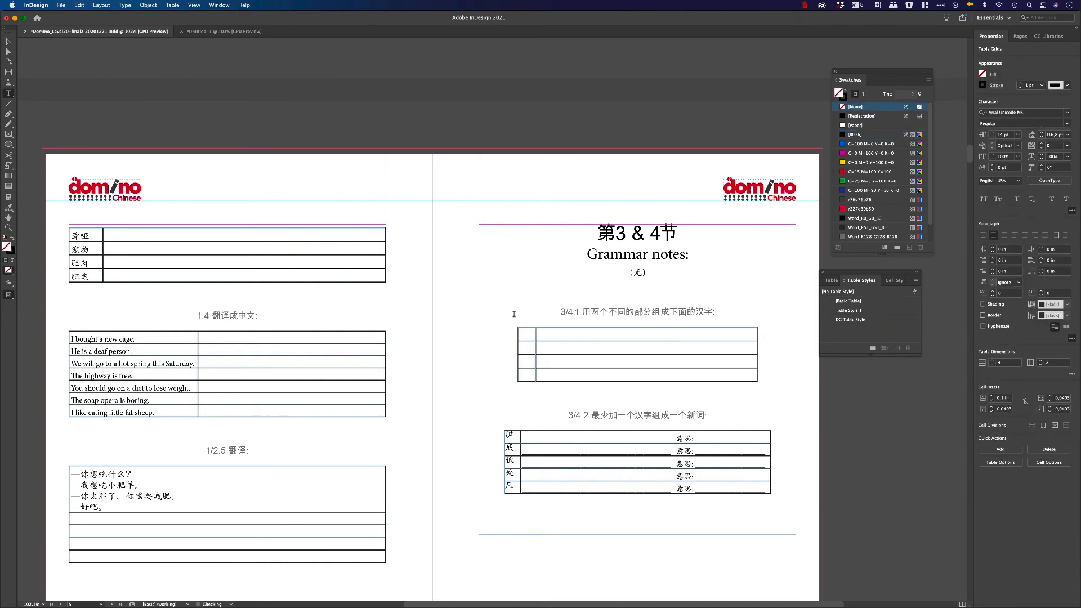
Copy the character column of the 3/4.2 table and add a new row at the end of the 1.2 table.
left_click(558, 449)
key("F1")
left_click_drag(511, 488, 512, 436)
scroll(592, 423, "up", 15)
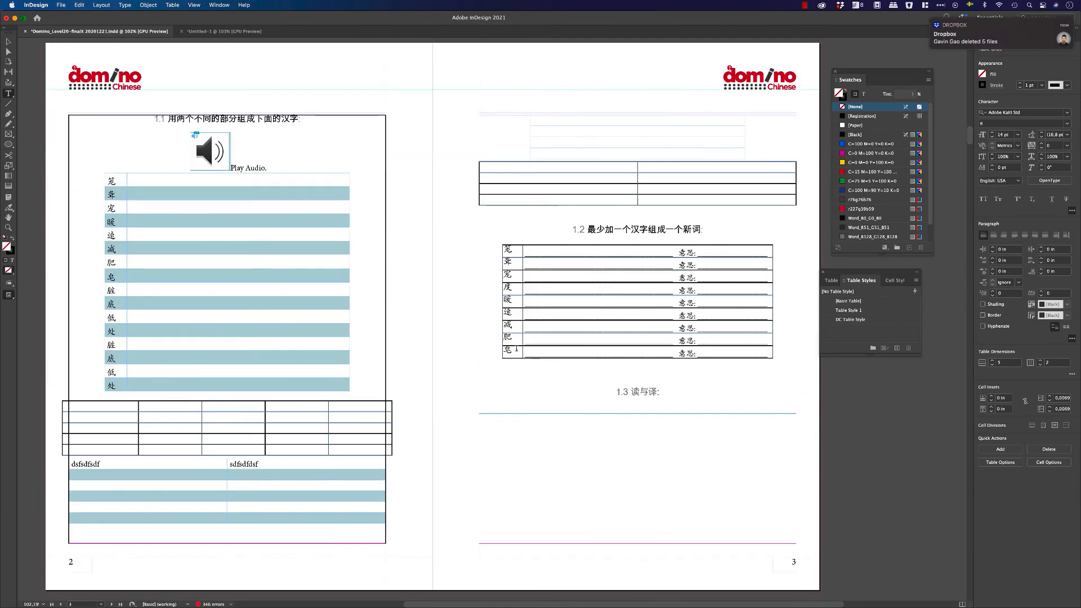
left_click(516, 349)
key("Tab")
key("Tab")
Undo the nested paste in the 1.2 table and paste the copied cells over its selected empty last row.
key("super+v")
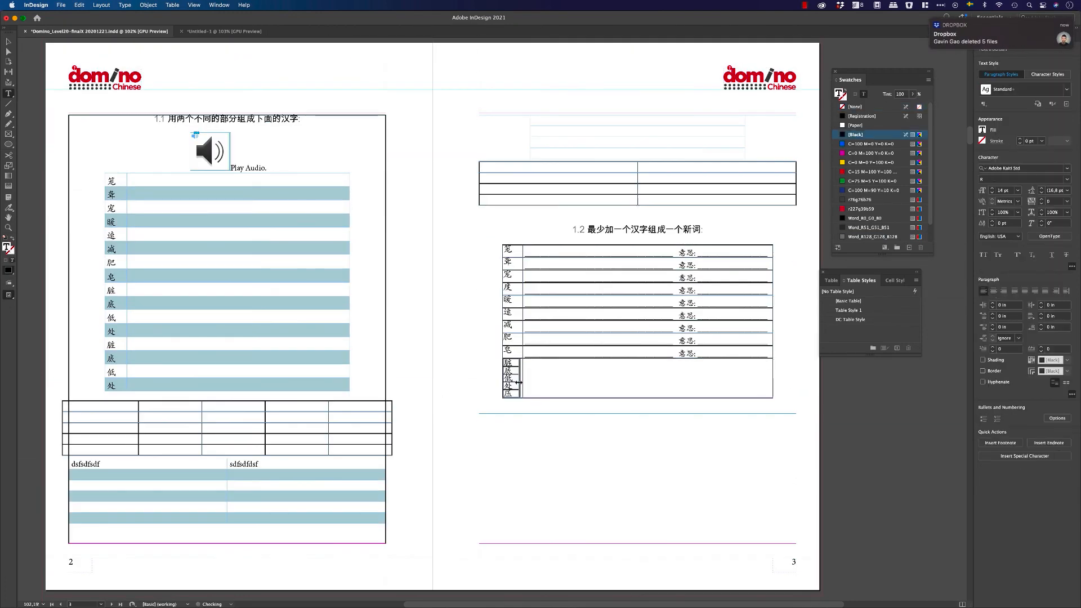
key("super+z")
left_click(558, 367)
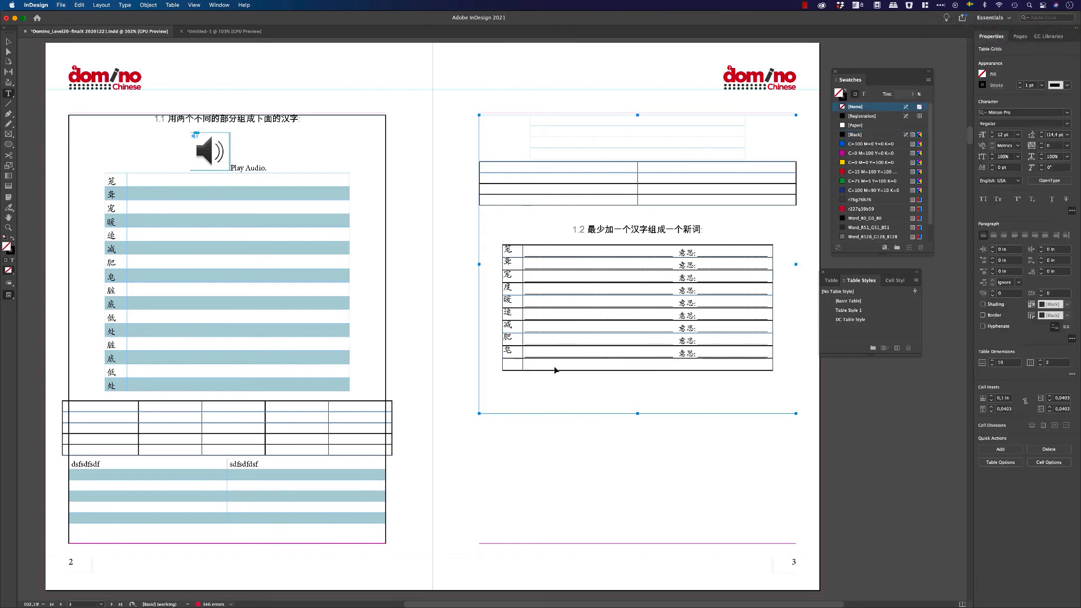
key("super+v")
left_click(558, 415)
Clear the contents of all cells in the 3/4.2 table on page 5.
scroll(575, 456, "down", 15)
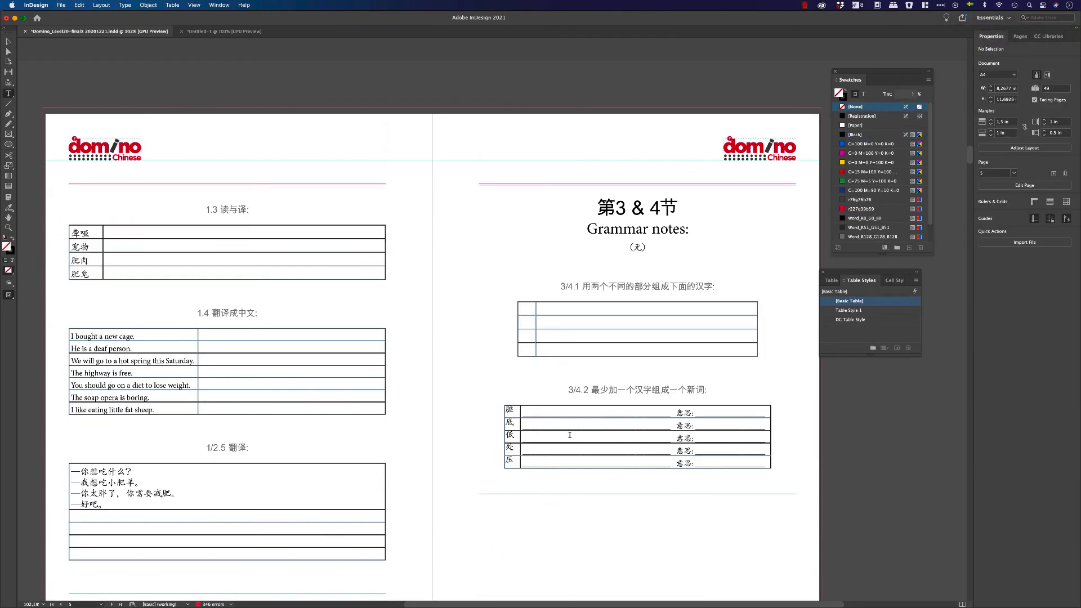
scroll(556, 379, "down", 5)
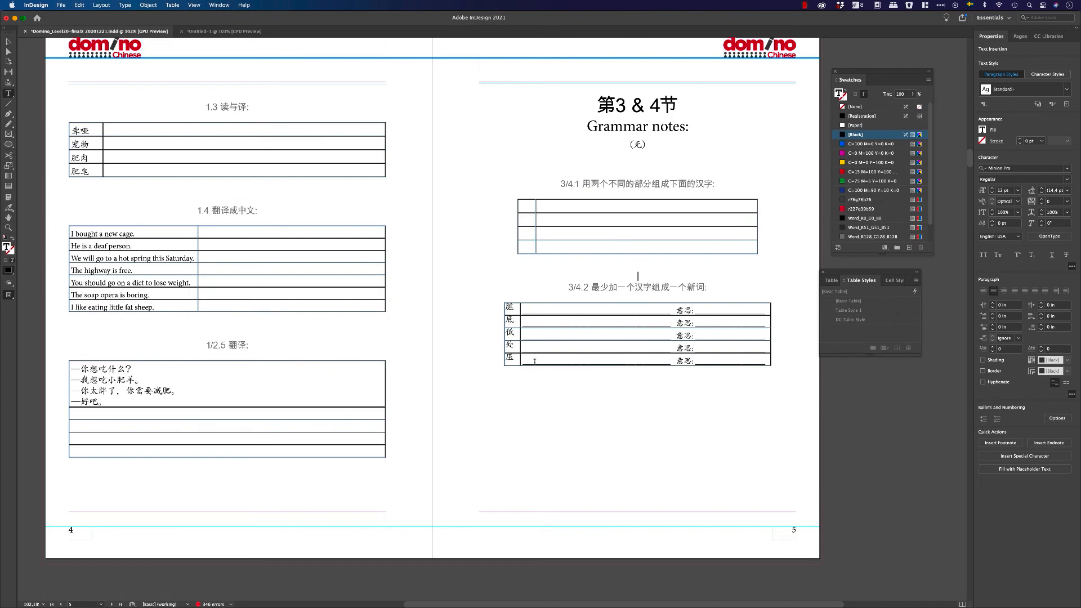
left_click_drag(534, 363, 501, 312)
key("Delete")
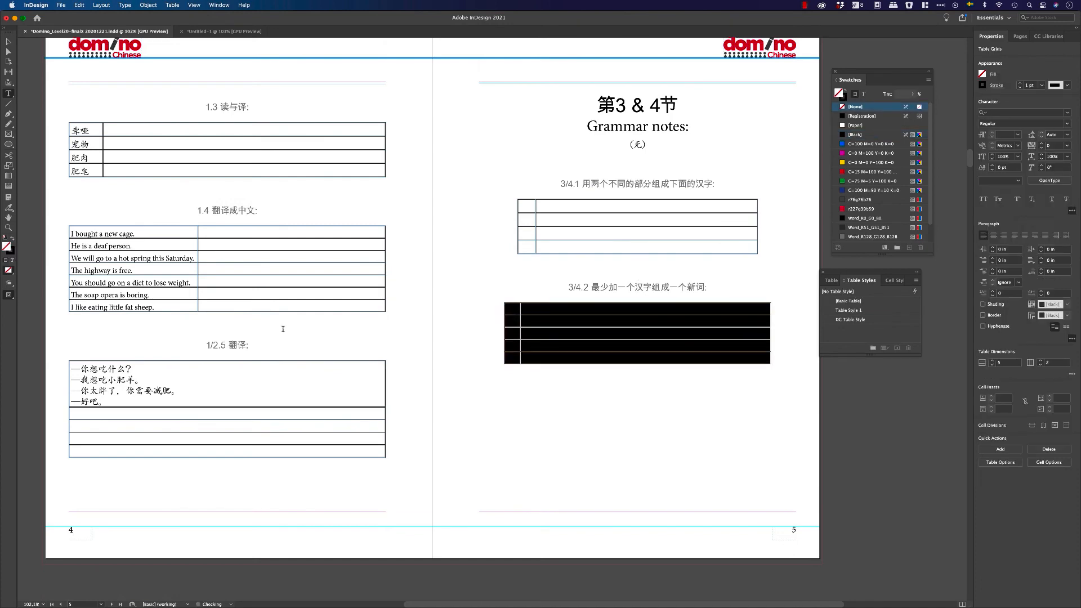
Clear the contents of the 3/4.3 and 3/4.4 tables on page 6 and delete the dialogue in the 3/4.5 table.
scroll(282, 329, "down", 15)
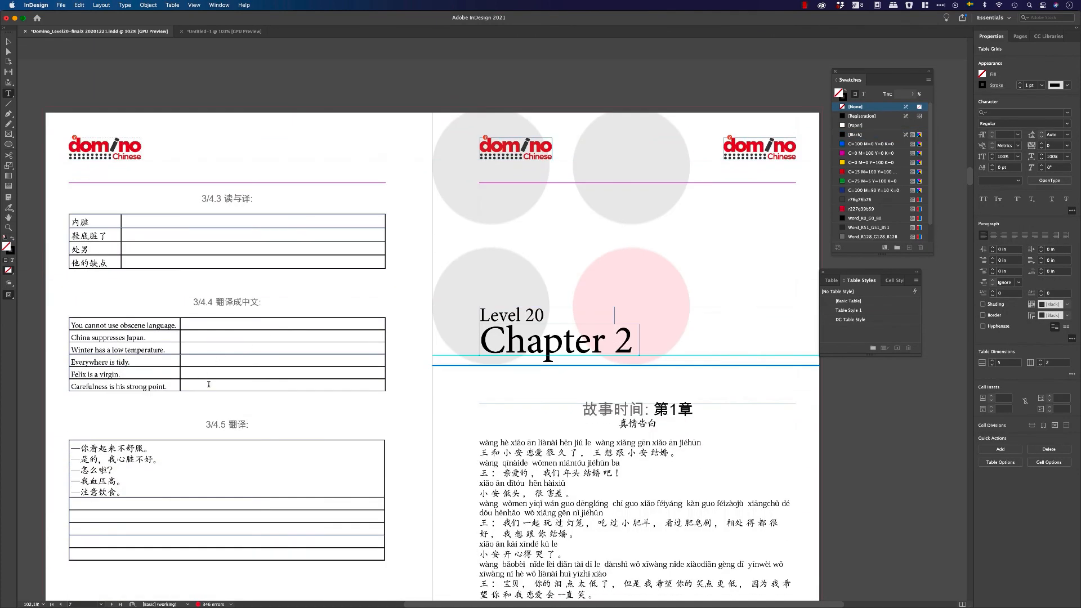
left_click_drag(209, 385, 129, 325)
left_click_drag(106, 223, 99, 245)
scroll(155, 330, "down", 5)
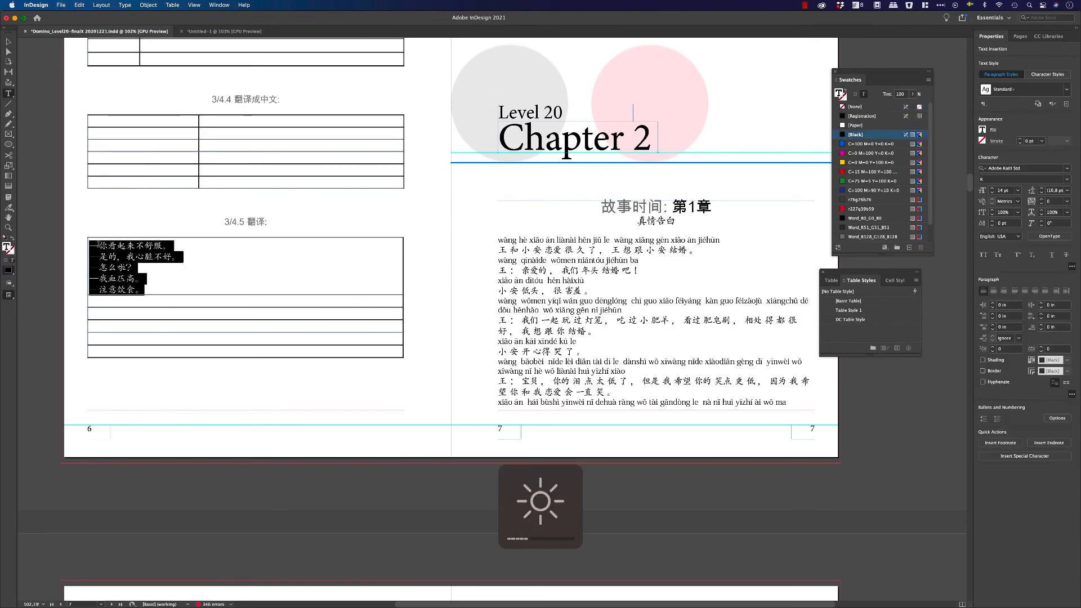
key("BackSpace")
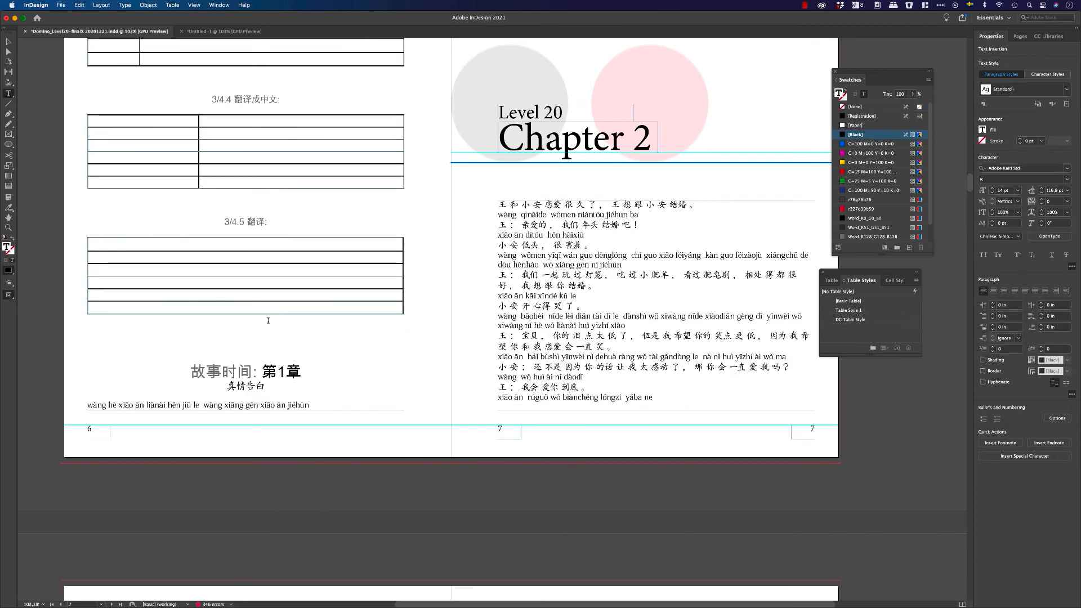
Cut the whole emptied section from the 第3 & 4节 heading through the 3/4.5 exercise table.
scroll(268, 321, "up", 10)
scroll(268, 320, "up", 1)
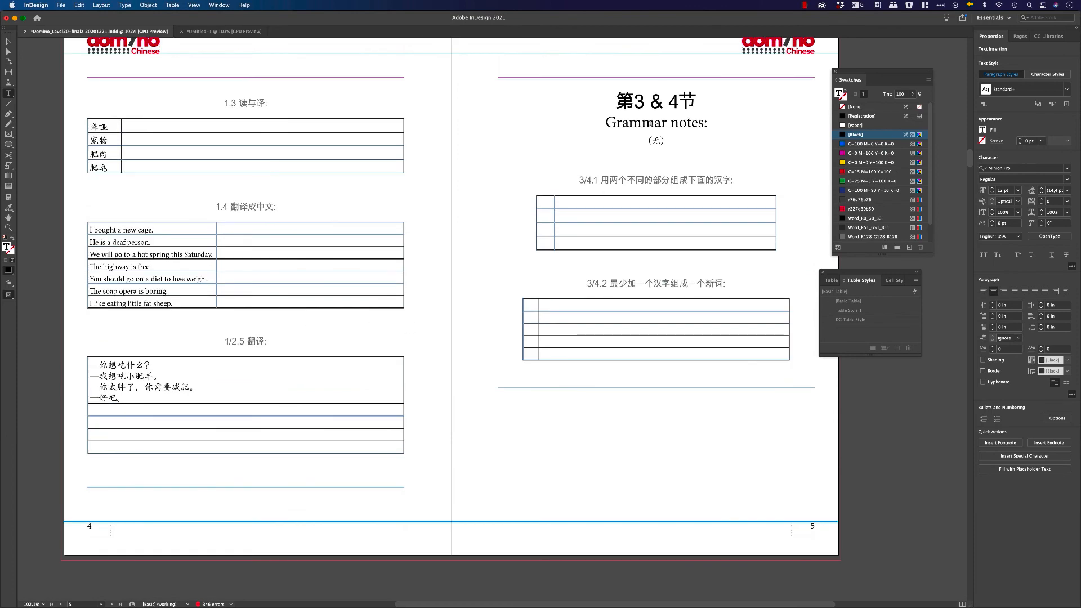
left_click(619, 97, "shift")
key("super+x")
scroll(620, 99, "up", 8)
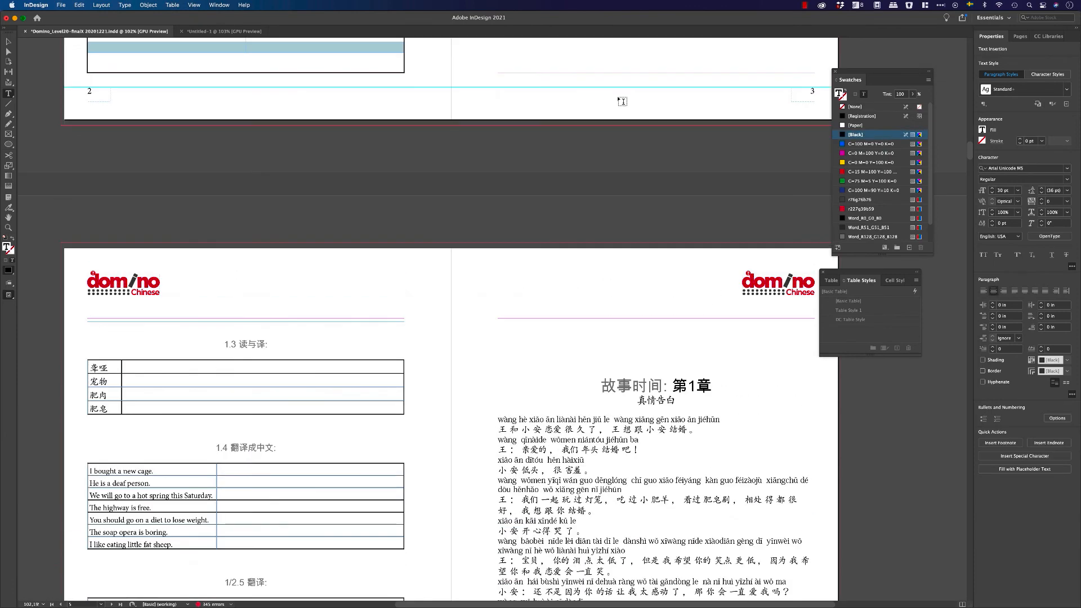
Renumber the 1/2.5 翻译 heading on page 4 as 1.5.
scroll(619, 132, "down", 5)
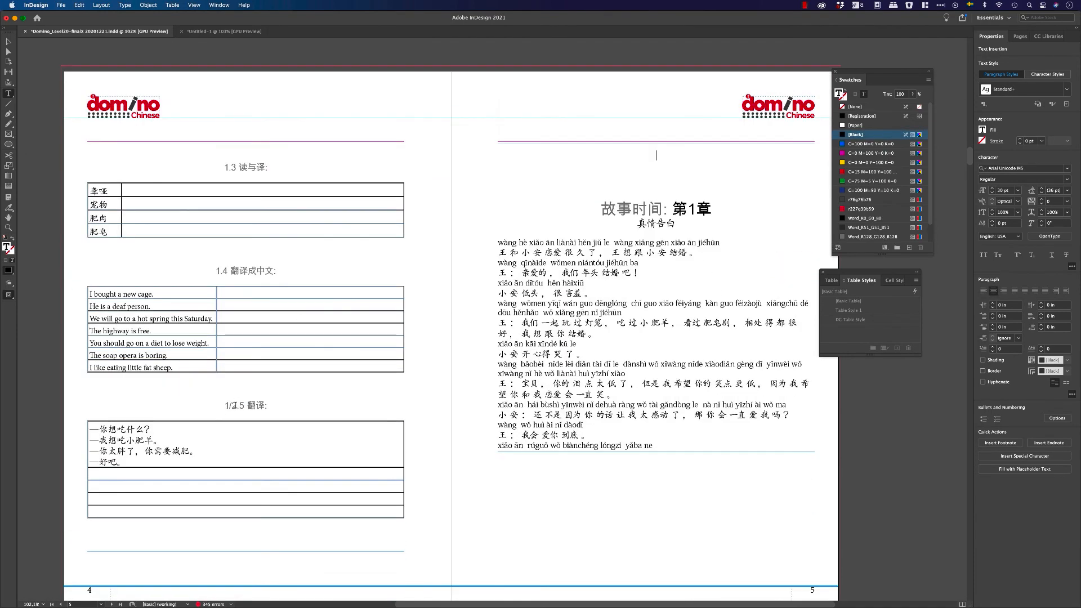
left_click(238, 405)
key("BackSpace")
key("BackSpace")
key("BackSpace")
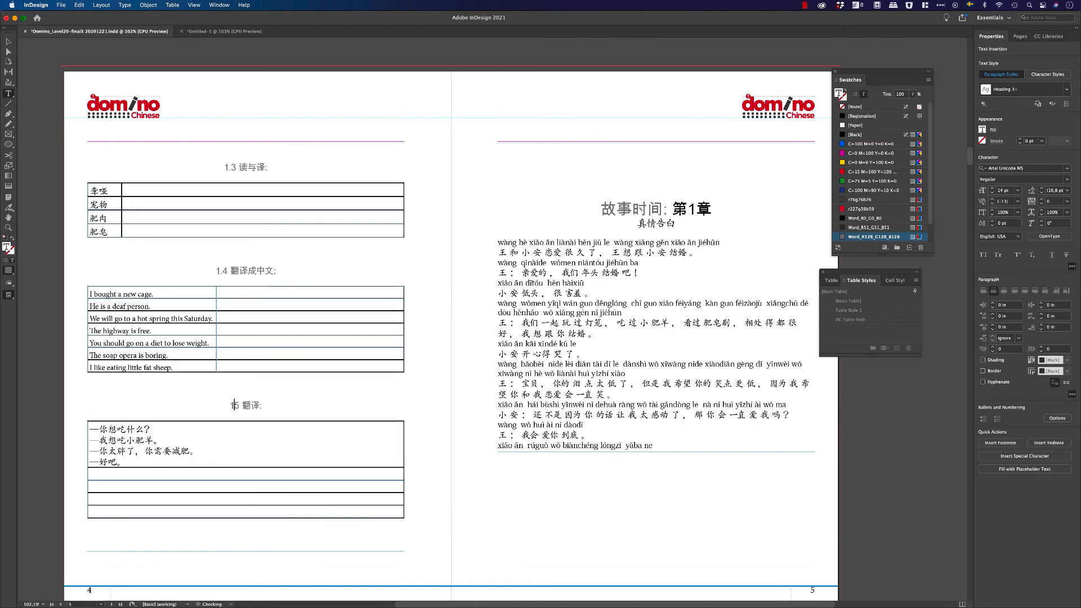
Review the merged chapter from its opening page through the 1.1 to 1.5 exercises and the story page.
scroll(234, 405, "up", 15)
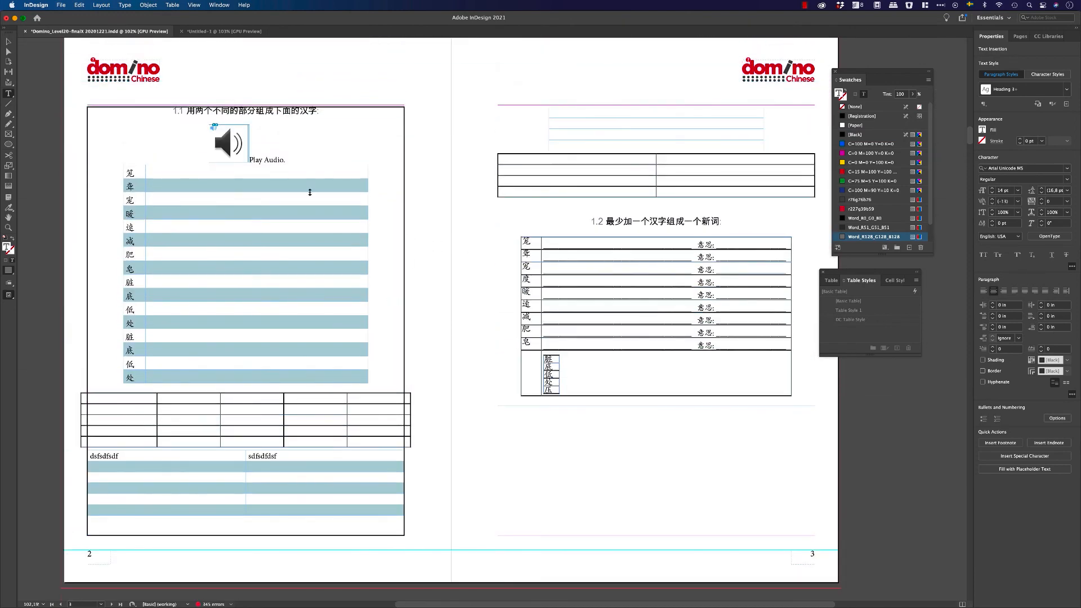
scroll(309, 192, "up", 12)
scroll(448, 266, "up", 5)
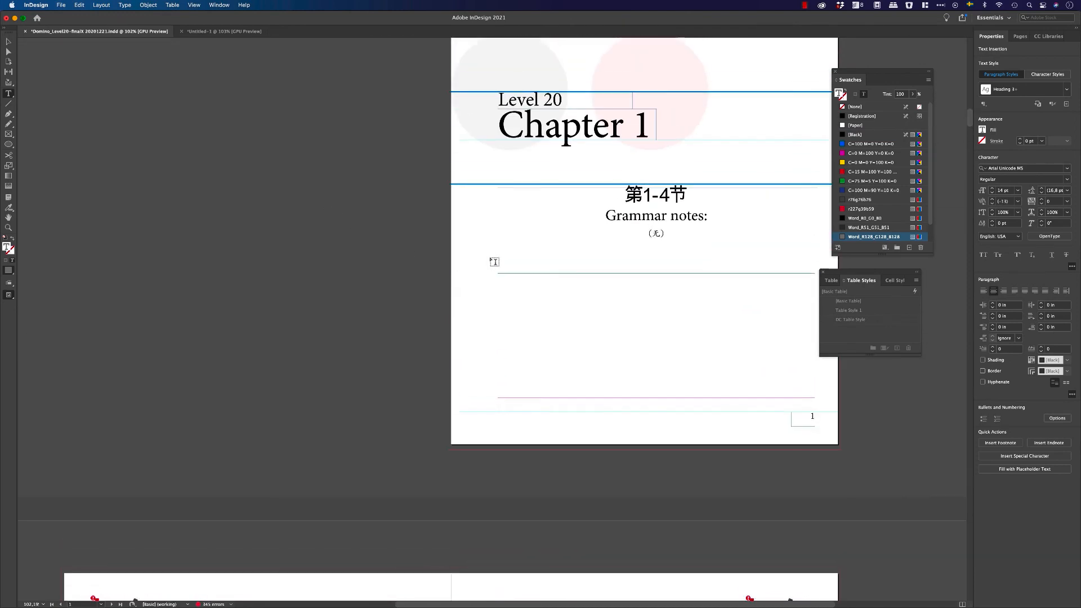
scroll(494, 262, "up", 3)
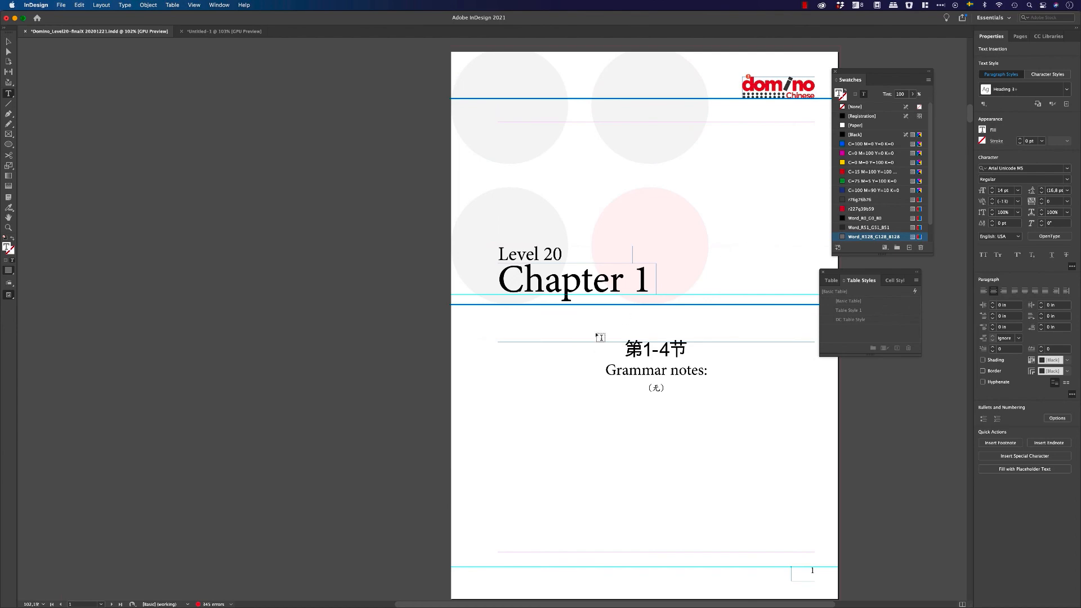
scroll(600, 337, "down", 1)
scroll(599, 331, "down", 12)
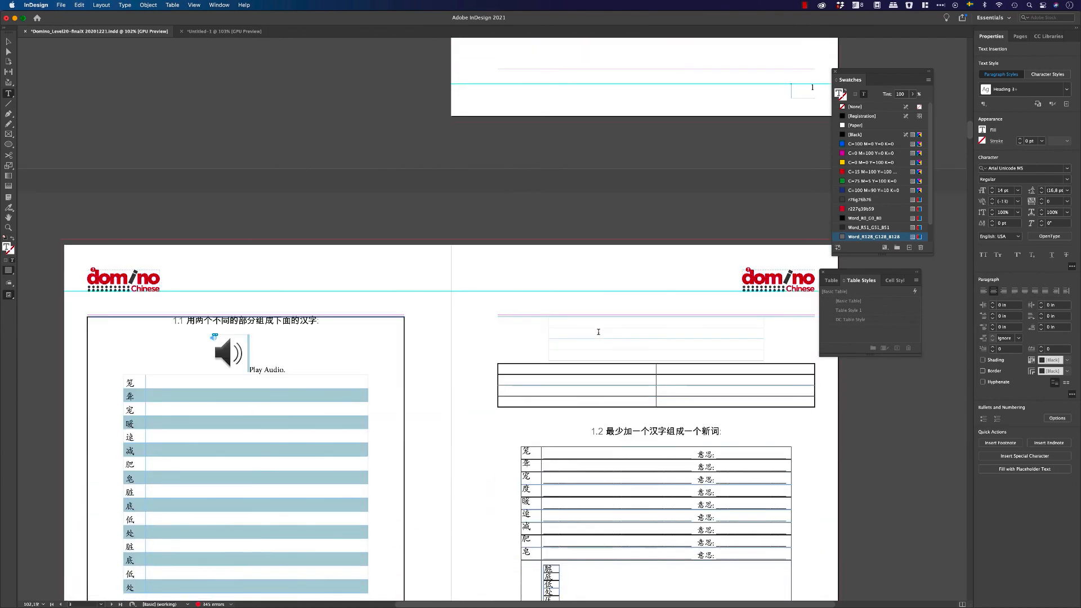
scroll(598, 332, "down", 1)
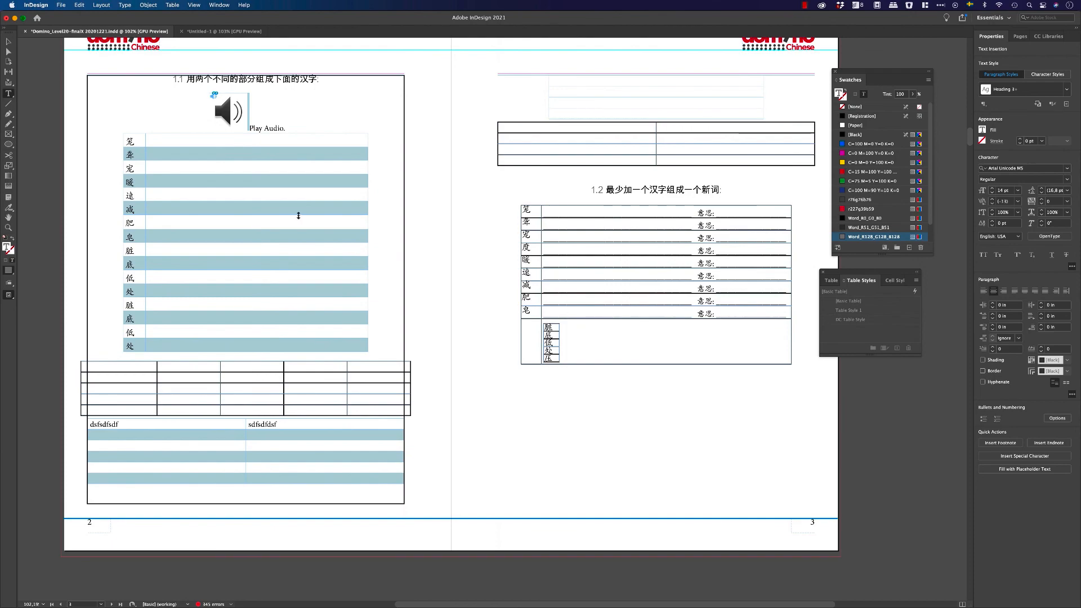
scroll(609, 322, "down", 12)
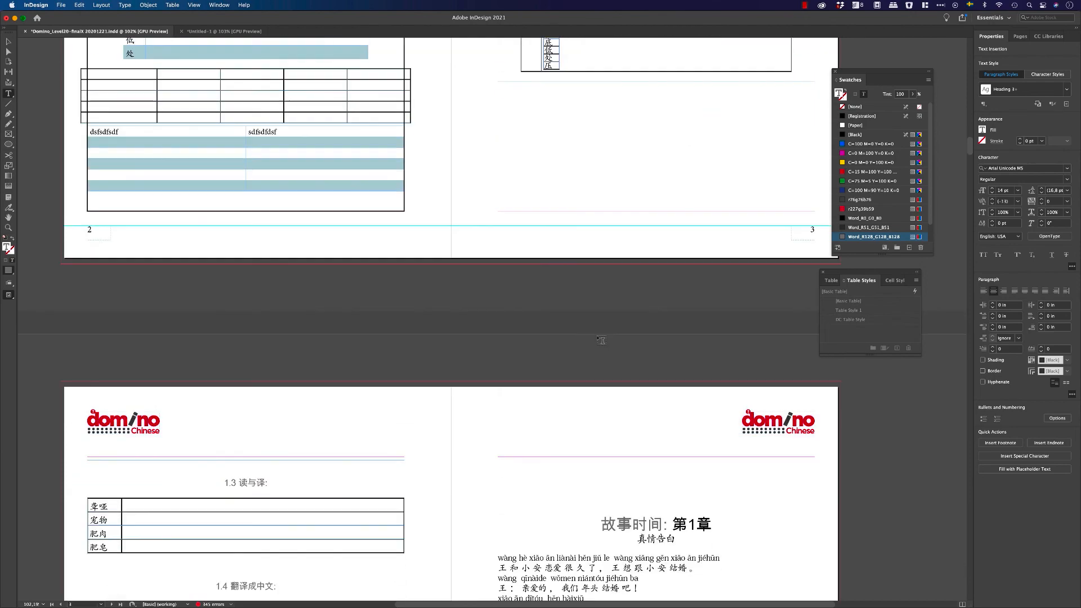
scroll(341, 338, "down", 3)
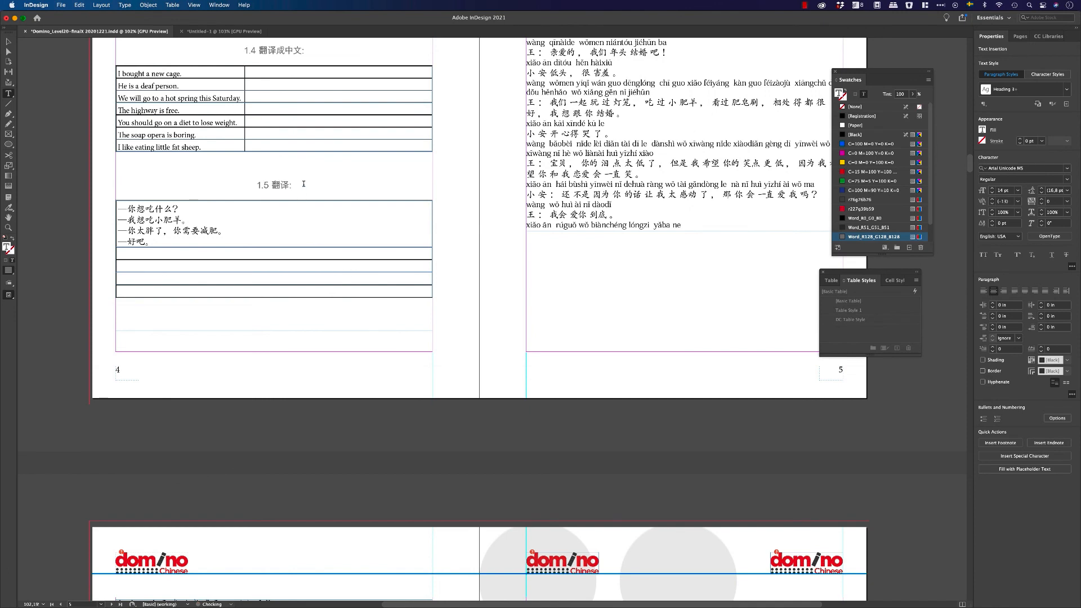
Examine the 1.5 dialogue table on page 4 and check the front matter back to the table of contents.
left_click(306, 316)
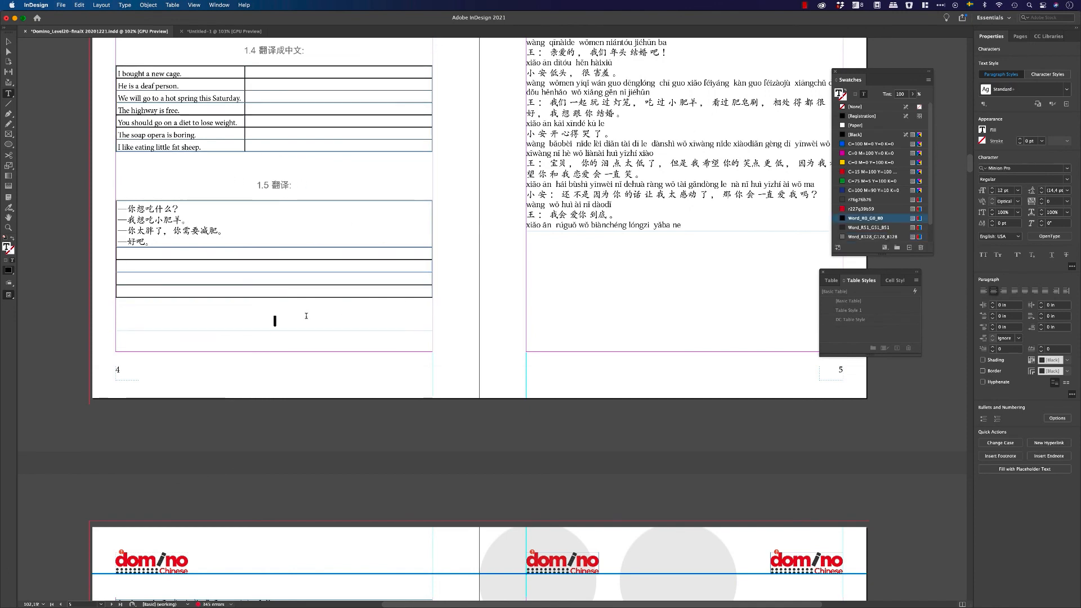
left_click(300, 184)
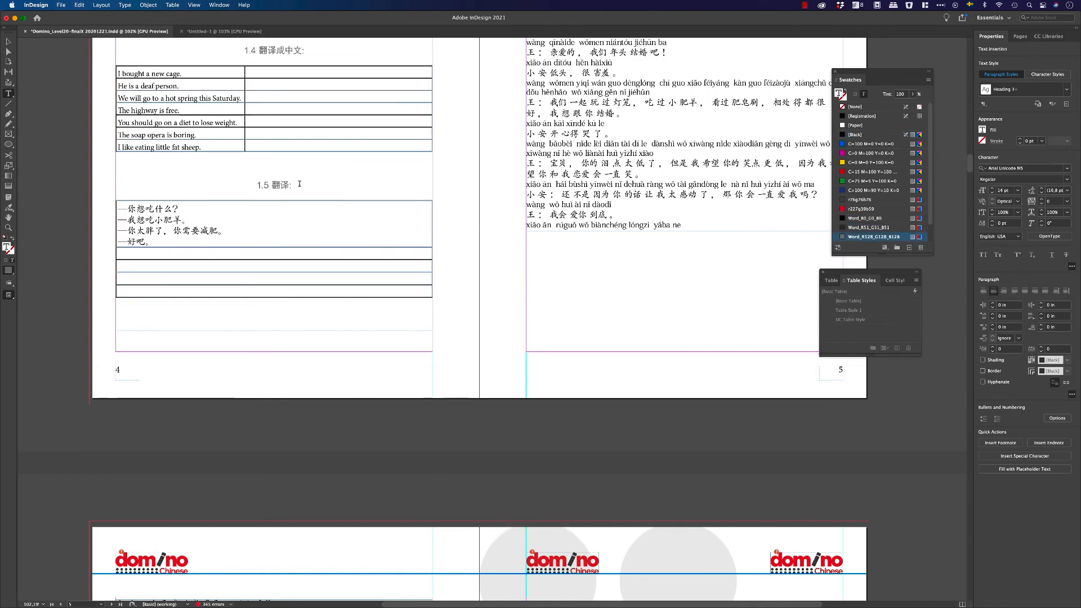
scroll(294, 205, "up", 3)
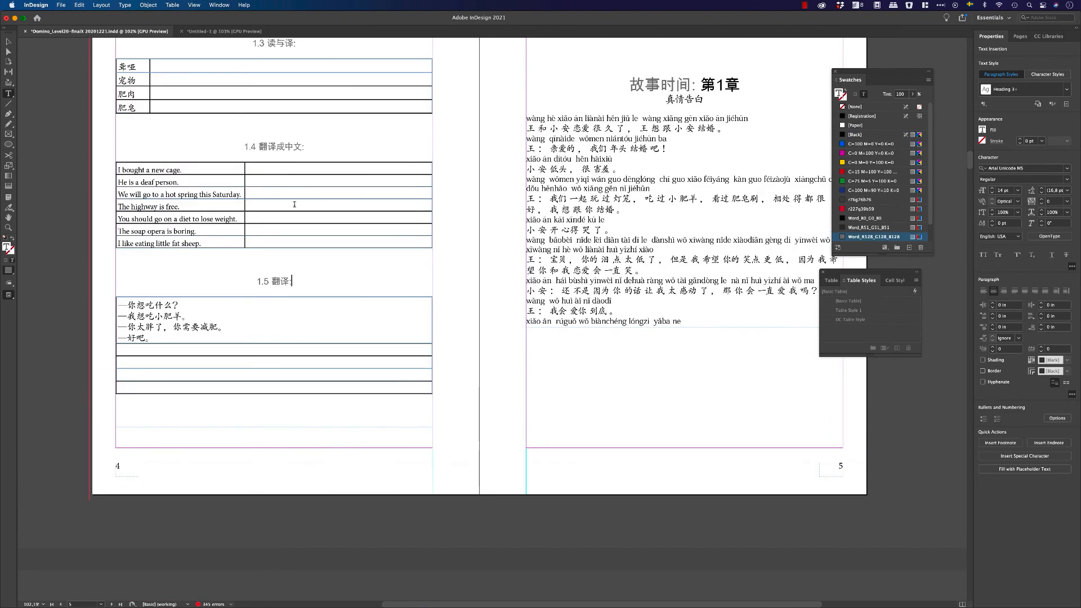
left_click_drag(221, 322, 115, 335)
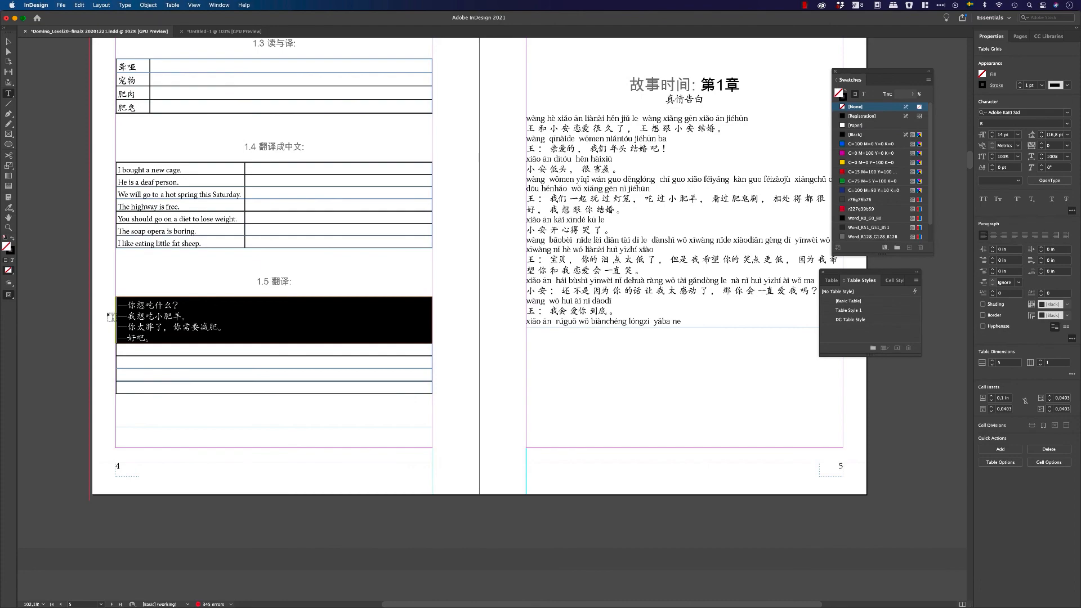
scroll(252, 338, "down", 6)
scroll(252, 339, "up", 15)
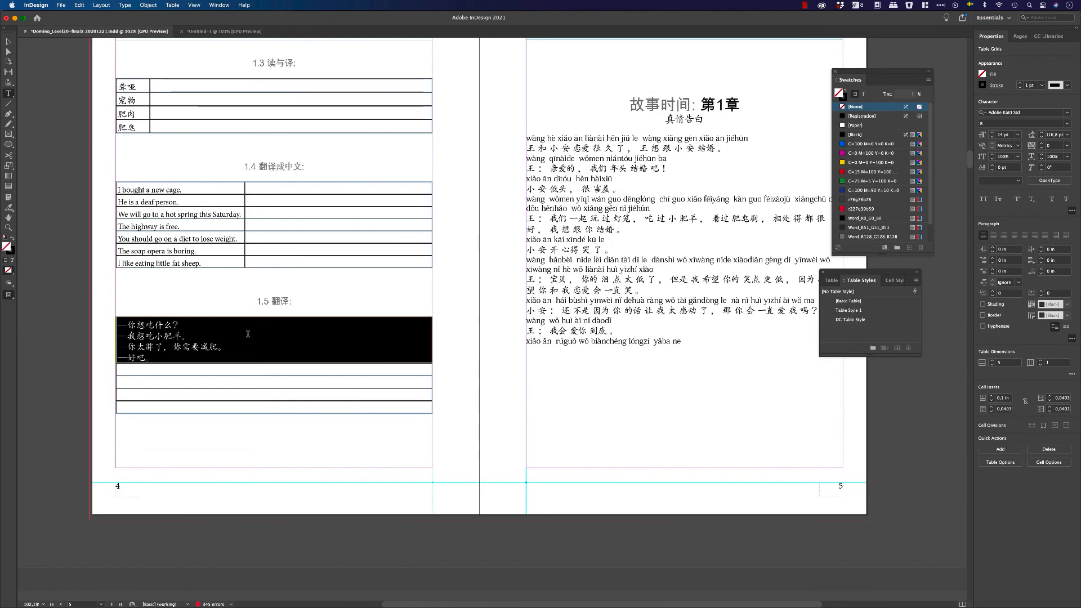
scroll(248, 334, "up", 11)
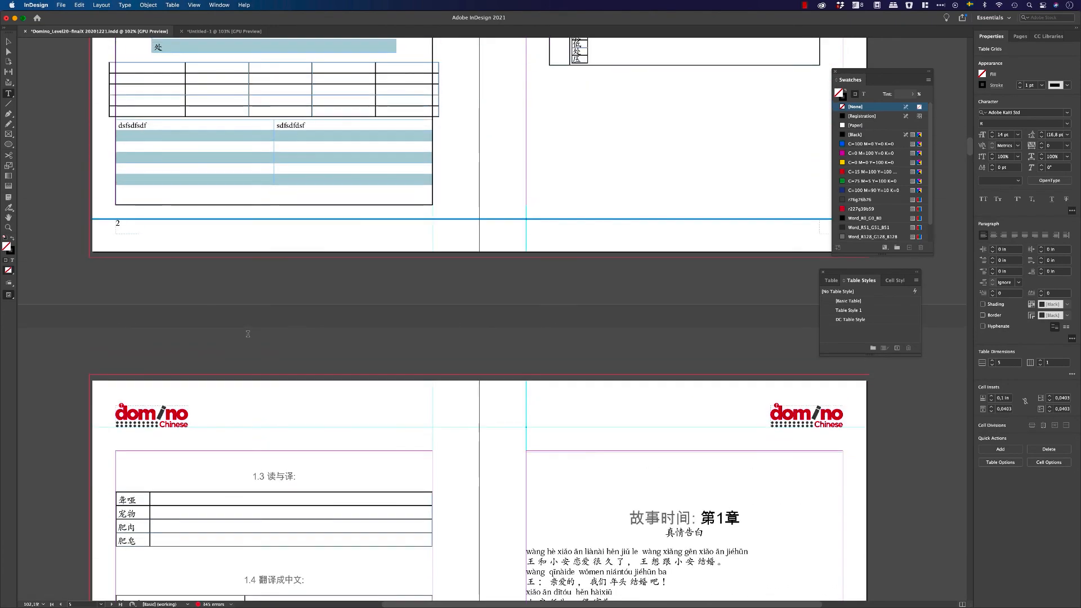
scroll(247, 334, "up", 2)
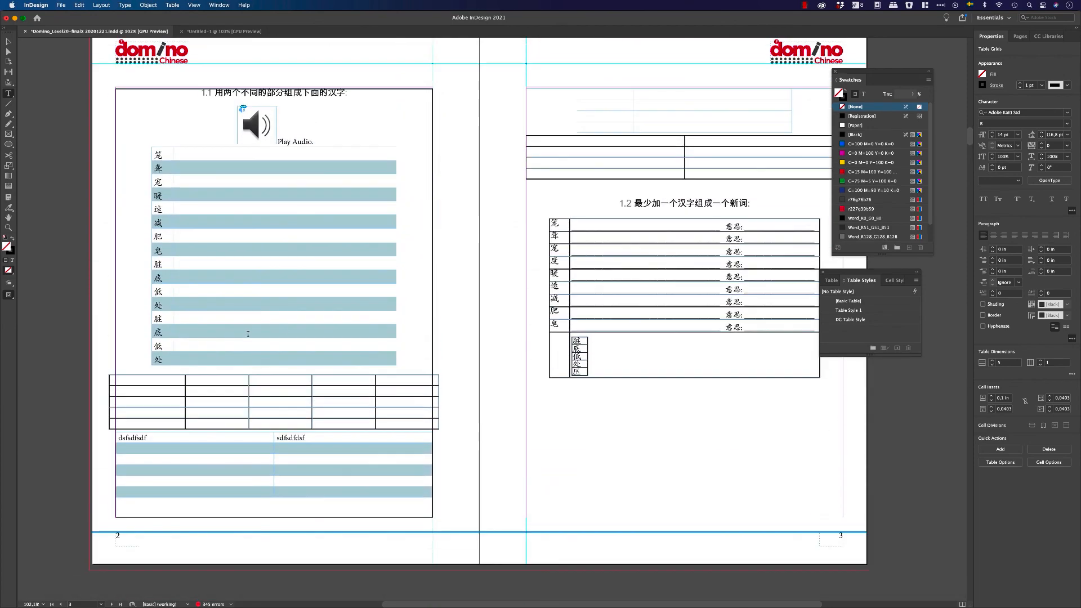
scroll(400, 283, "up", 20)
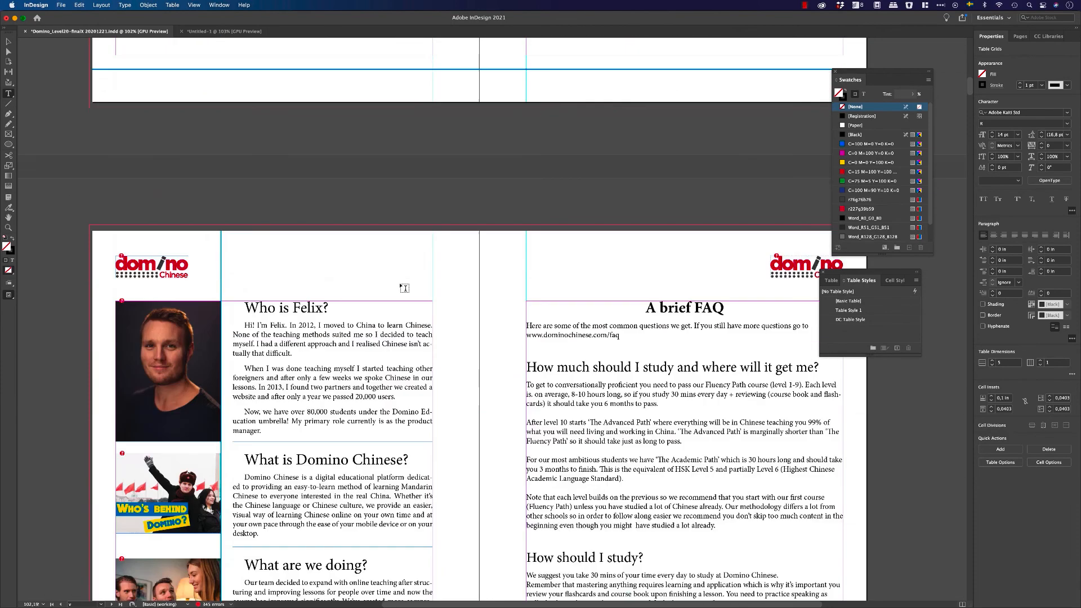
scroll(404, 287, "up", 4)
scroll(404, 287, "down", 14)
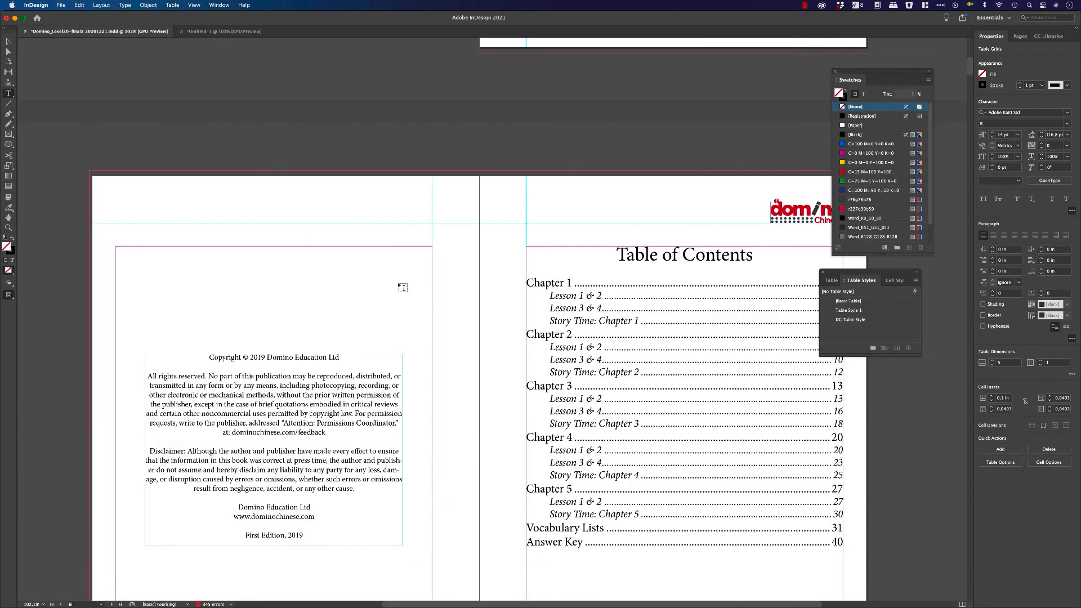
Switch to the Untitled-1 document and start a new line below list item 4, leaving one blank line between.
left_click(225, 31)
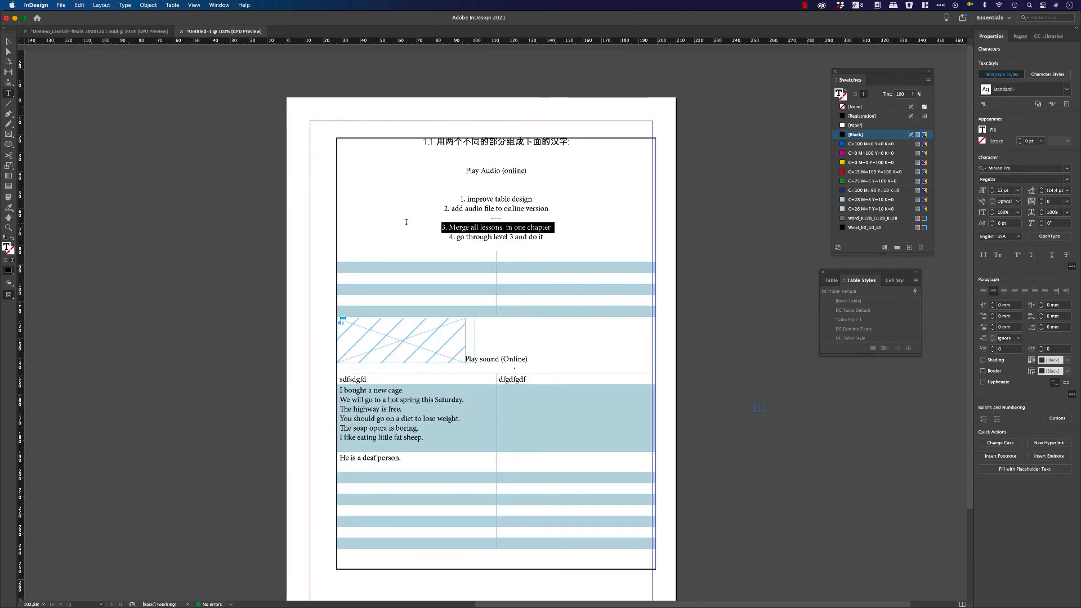
triple_click(490, 226)
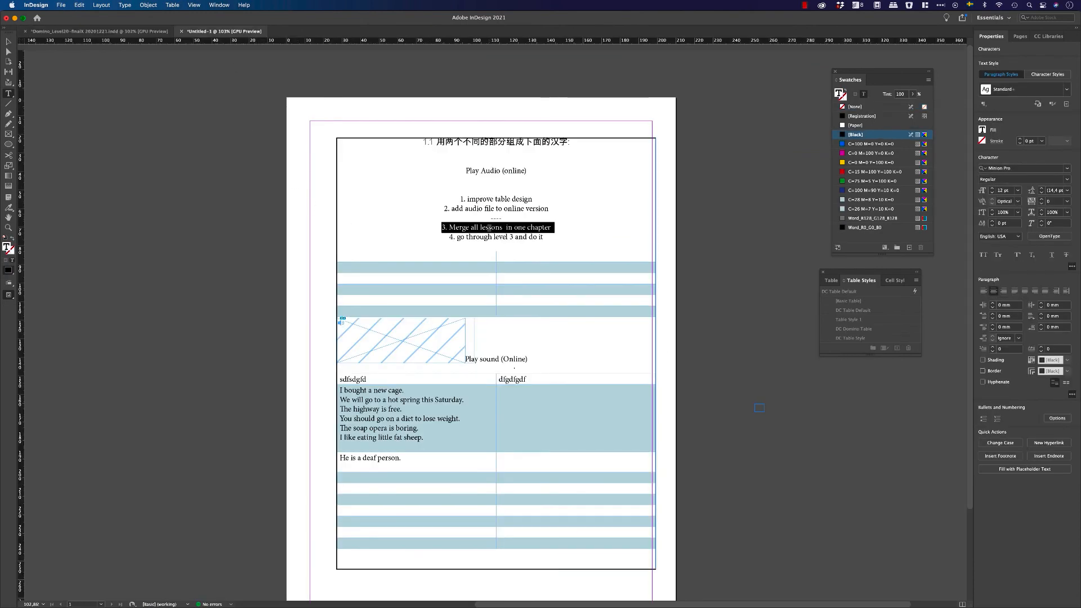
left_click(604, 246)
key("Return")
key("Return")
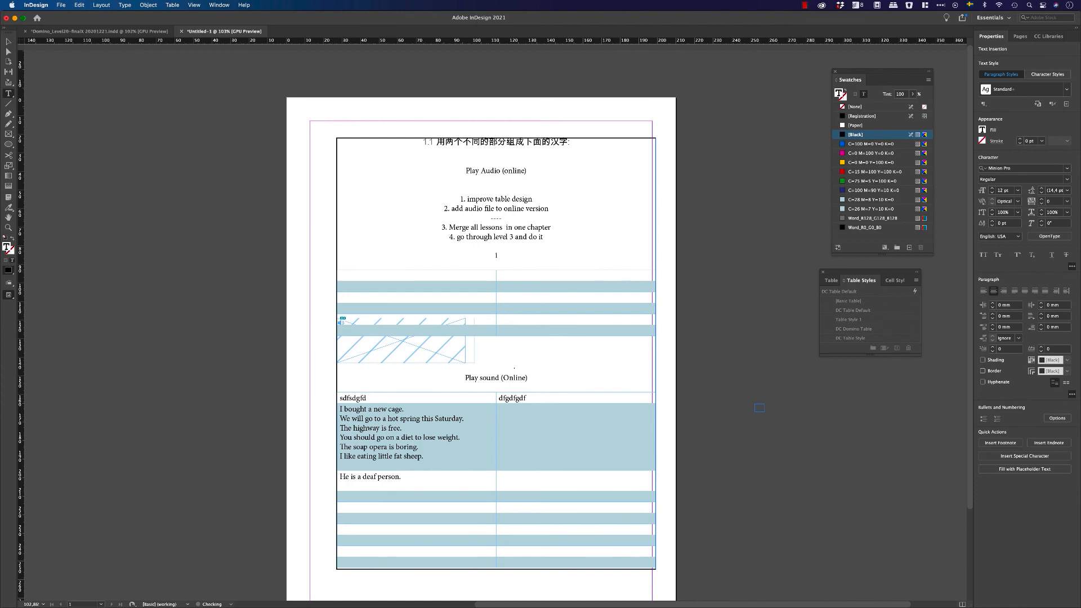
Write note 1 about changing exercises and tables, with the responsible person's name in parentheses and "Level 1,2,3,4,5" at the end.
type("1. I'm going to change exercises,")
key("XF86MonBrightnessDown")
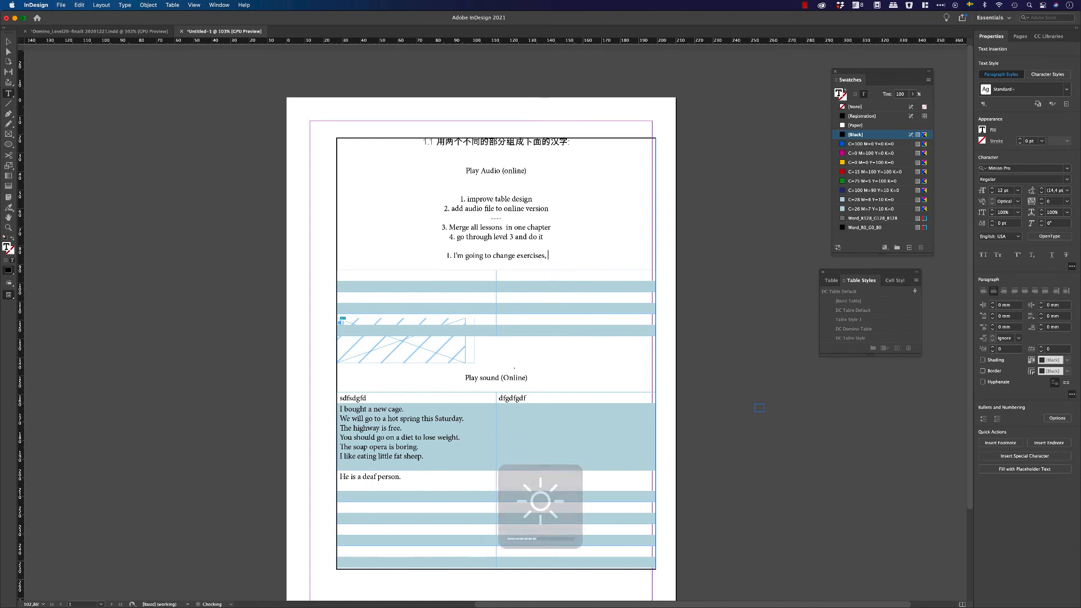
key("XF86MonBrightnessDown")
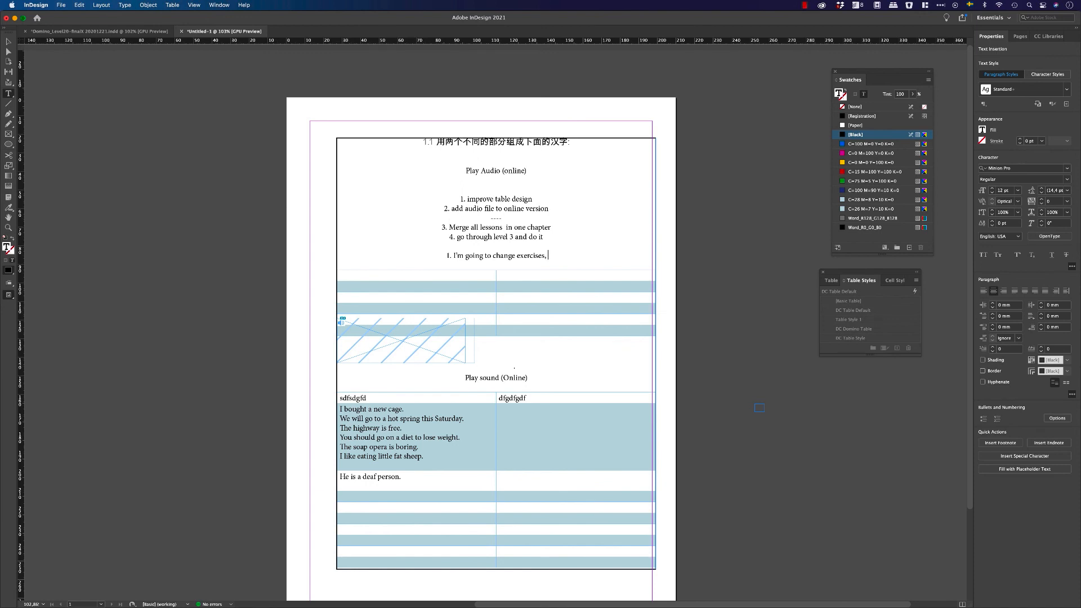
type("change ta")
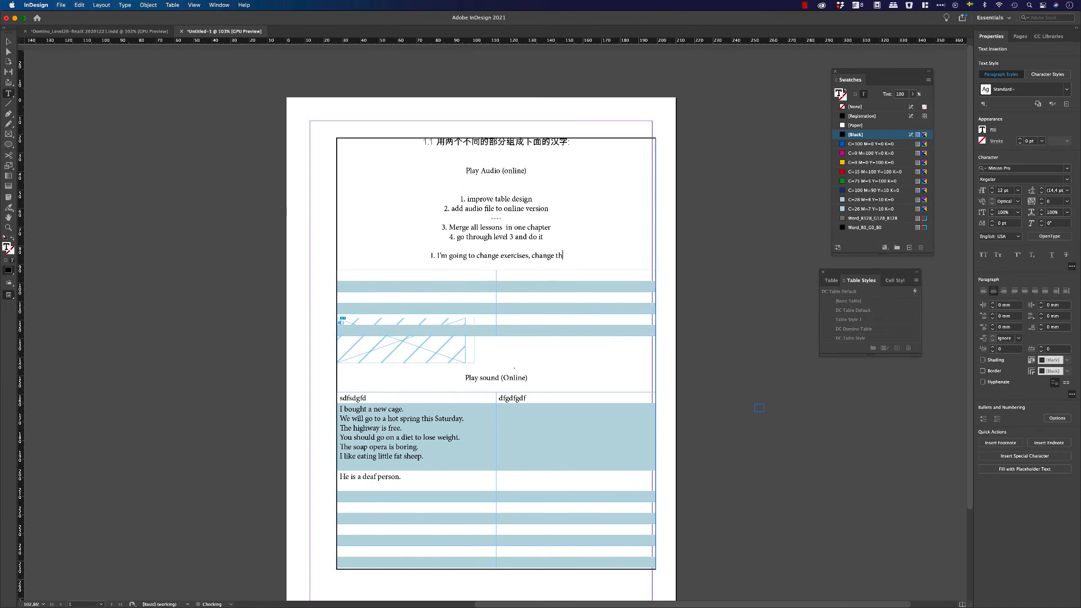
type("bles (Feli")
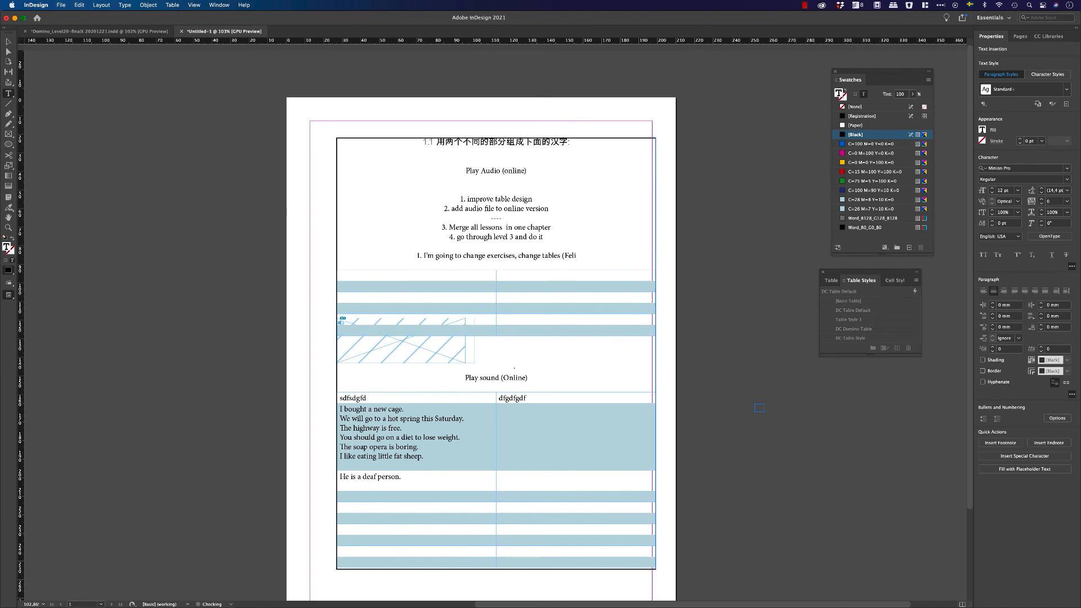
type("x) - Level 12,3,4")
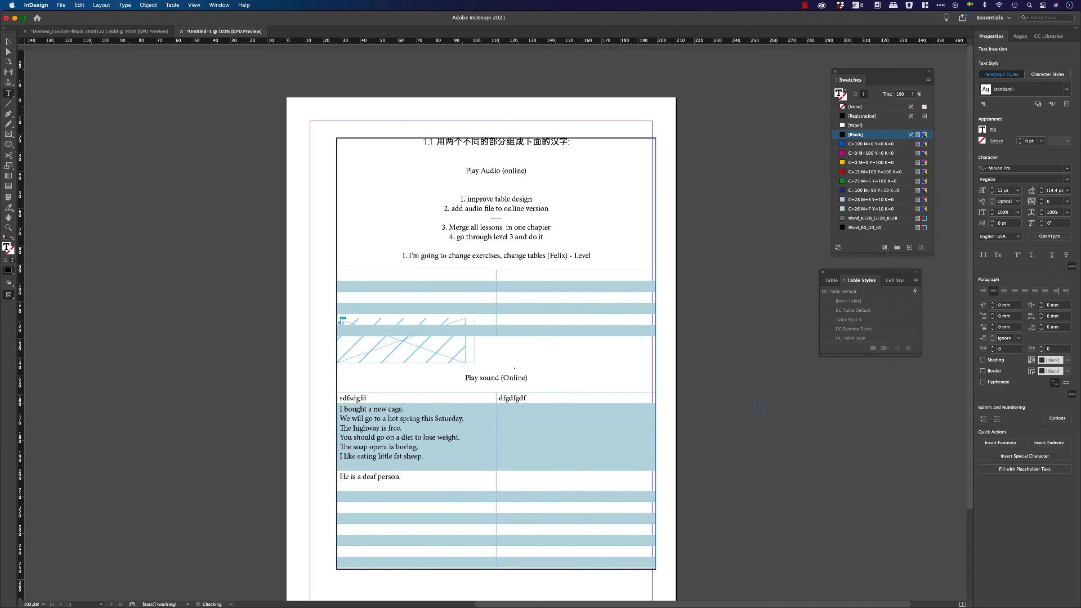
key("BackSpace")
key("BackSpace")
key("BackSpace")
key("BackSpace")
key("BackSpace")
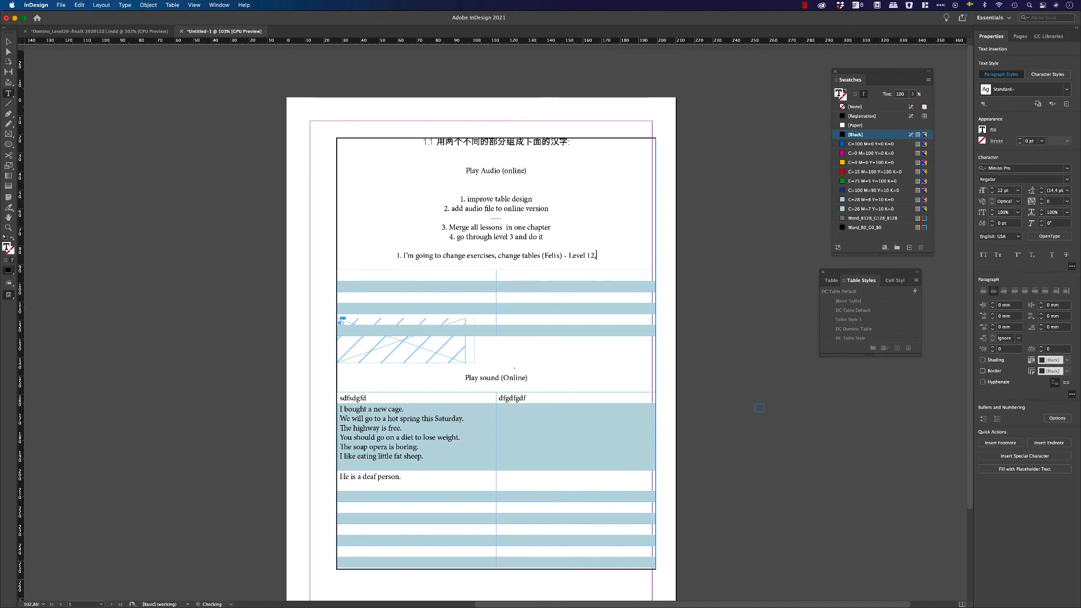
type(",2,3,4,5")
key("Return")
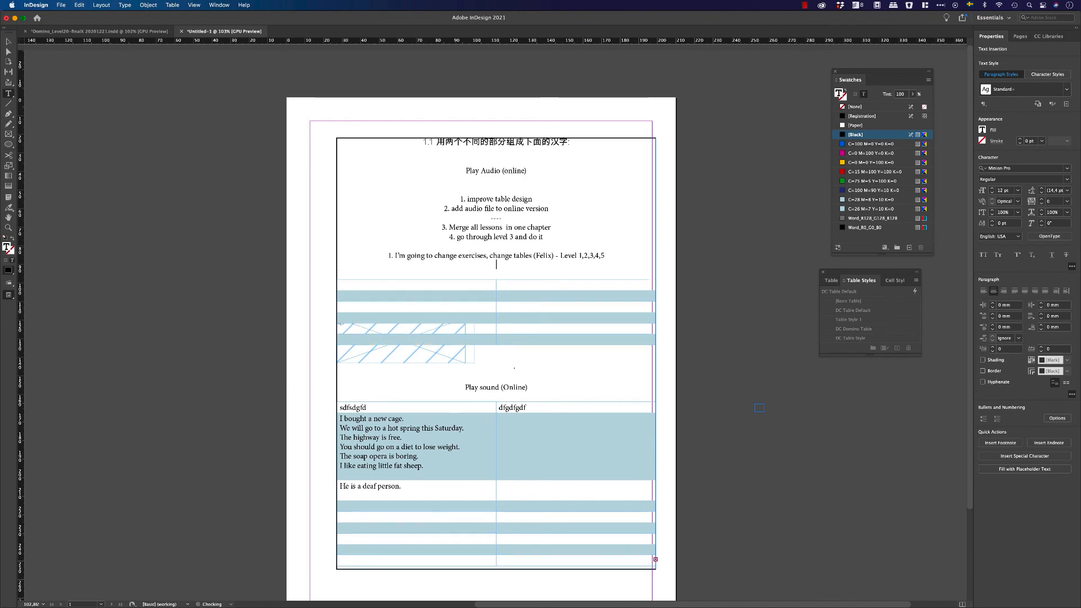
Write the second note as "2. Add audio files." below the first one.
type("2.")
left_click(804, 5)
left_click(734, 98)
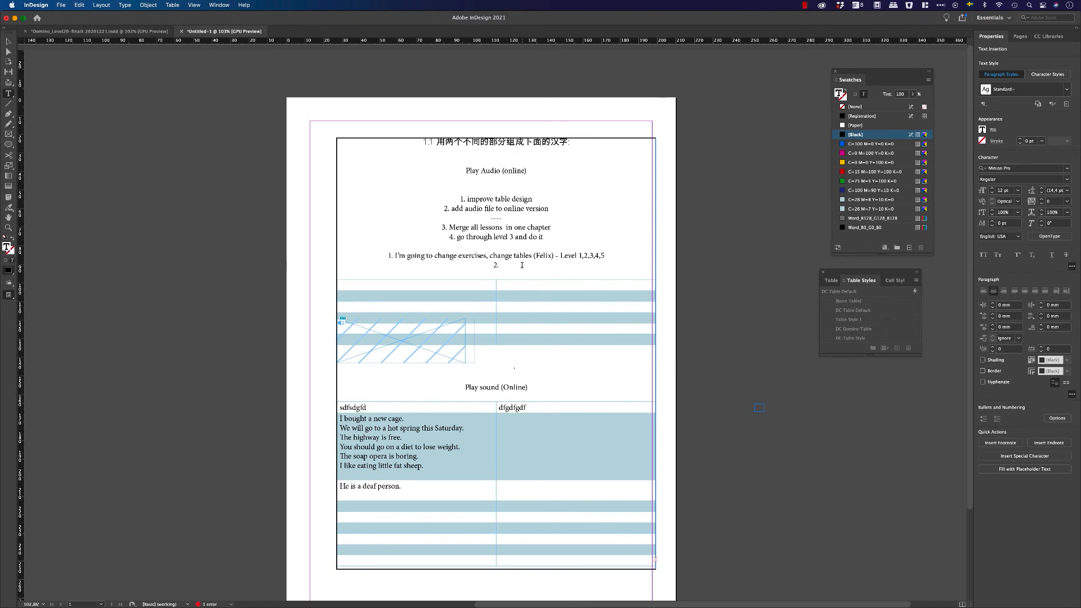
type("Add audio files.")
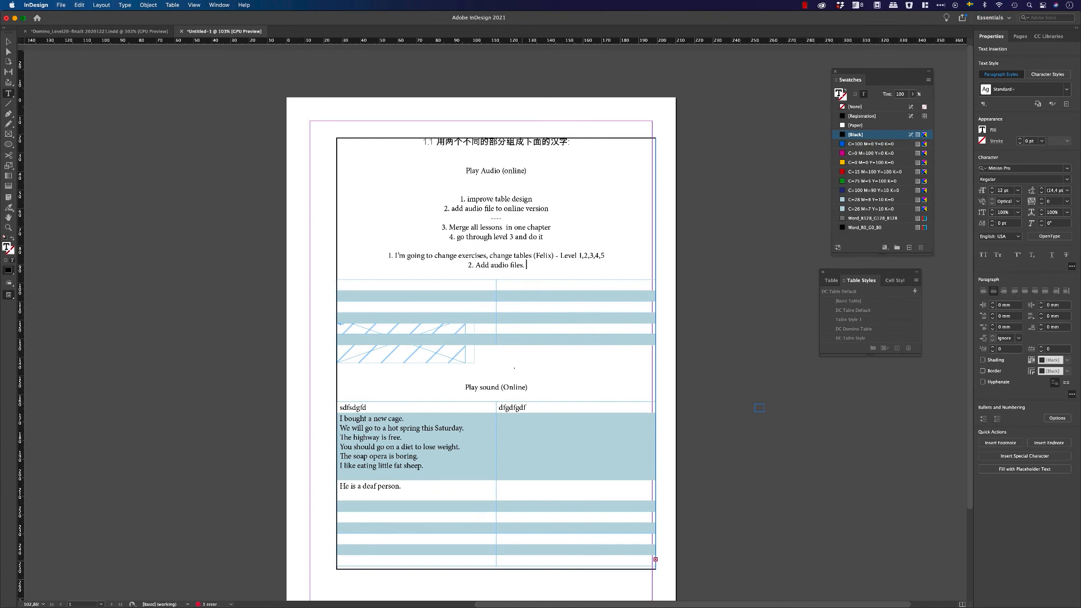
scroll(492, 265, "right", 1)
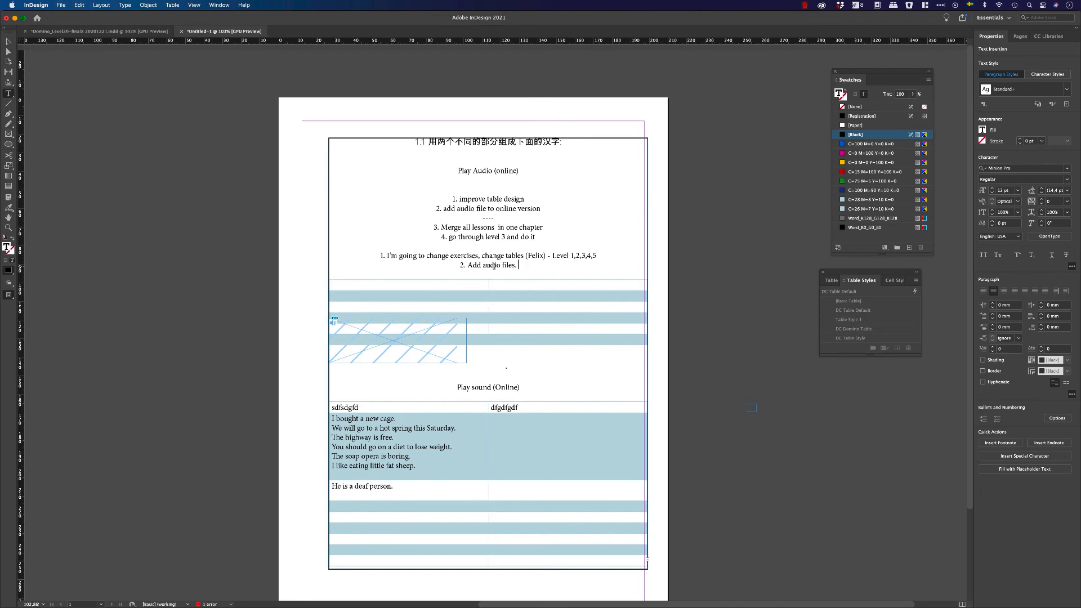
triple_click(491, 266)
left_click(548, 266)
triple_click(548, 266)
left_click(552, 267)
key("Return")
triple_click(580, 257)
triple_click(540, 266)
left_click(532, 267)
triple_click(527, 266)
left_click(527, 266)
triple_click(528, 266)
left_click(529, 266)
triple_click(518, 265)
left_click(517, 266)
triple_click(515, 267)
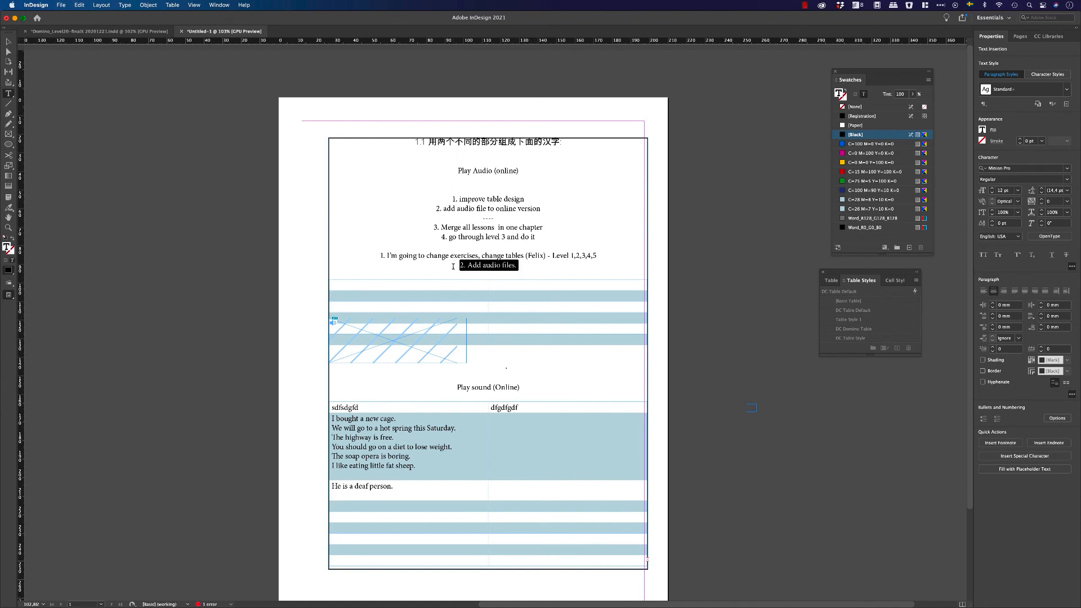
left_click(512, 267)
triple_click(513, 266)
Below note 2, add a line starting "Try doing this with level 3", mentioning the reviewer's opinion and ending "then we can continue from level 4.".
left_click(522, 266)
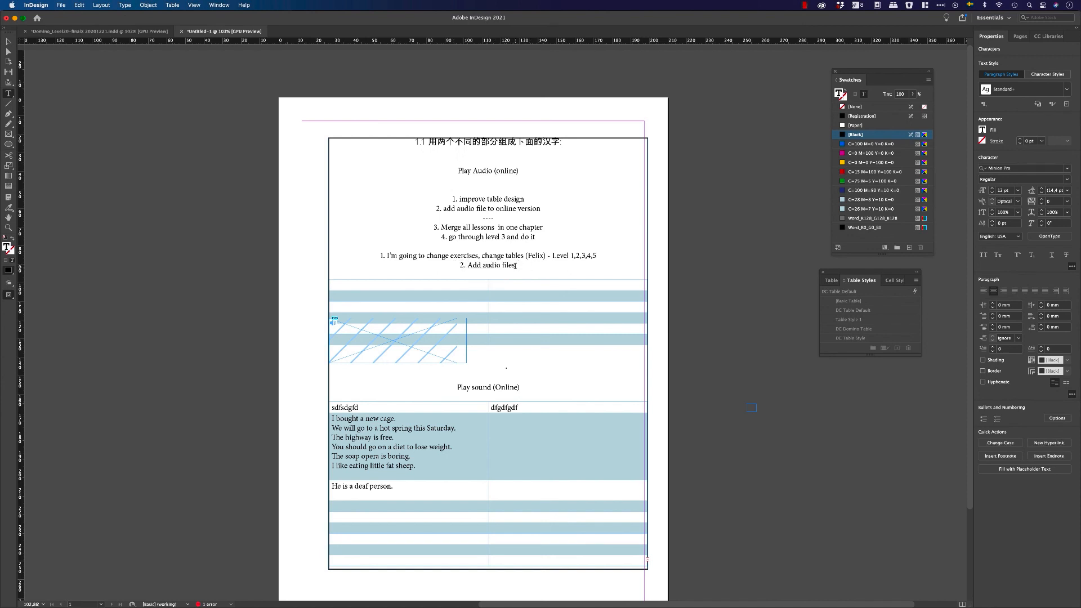
key("Return")
type("Try")
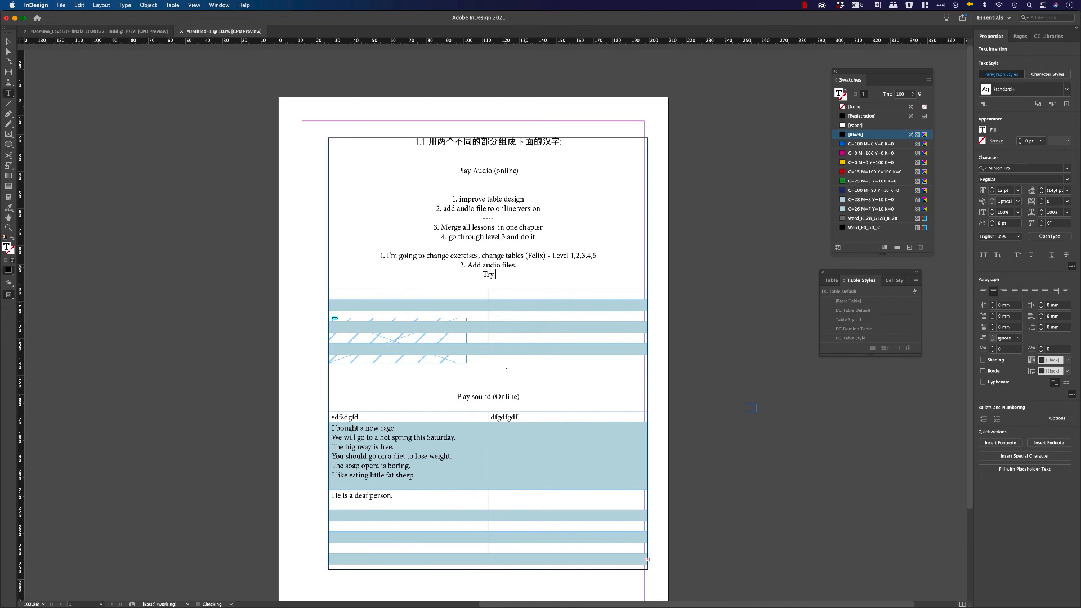
type(" doing this with level 3, see what TIm")
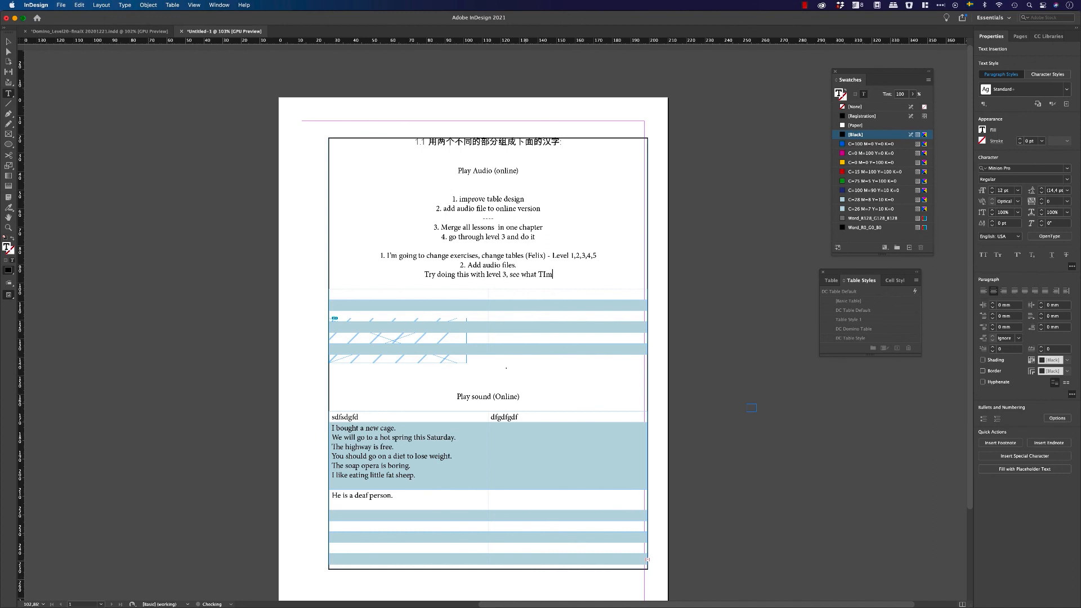
type(" thinks, then")
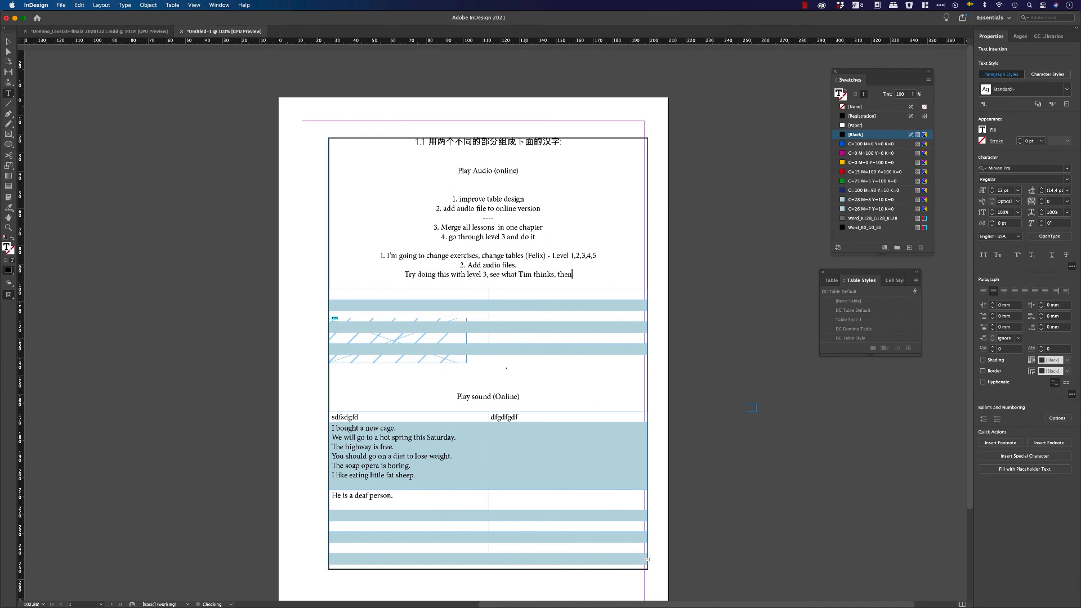
type(" we can continue ")
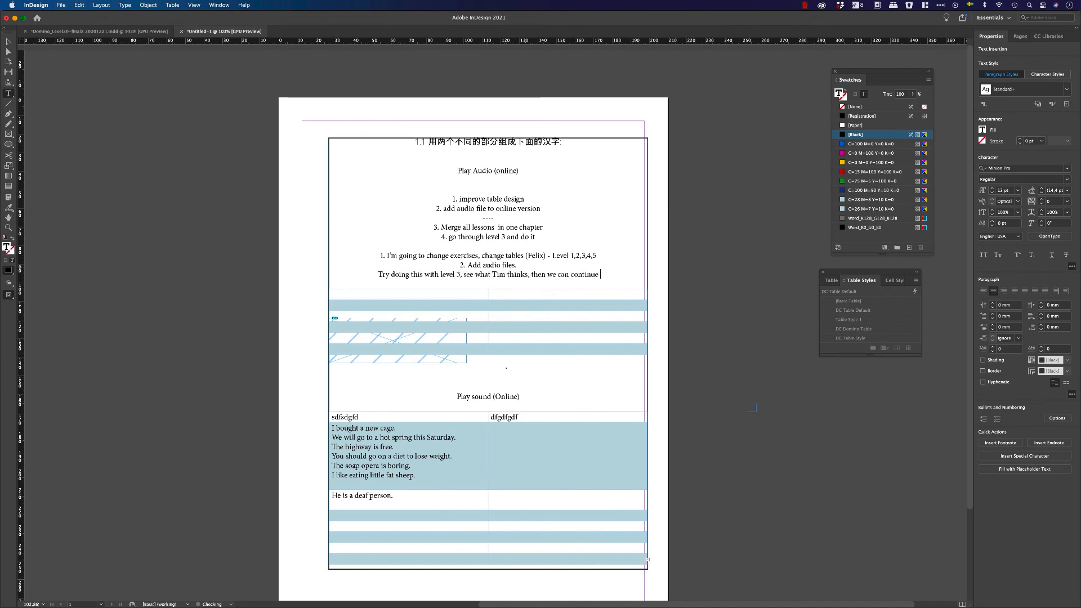
type("from level 4.")
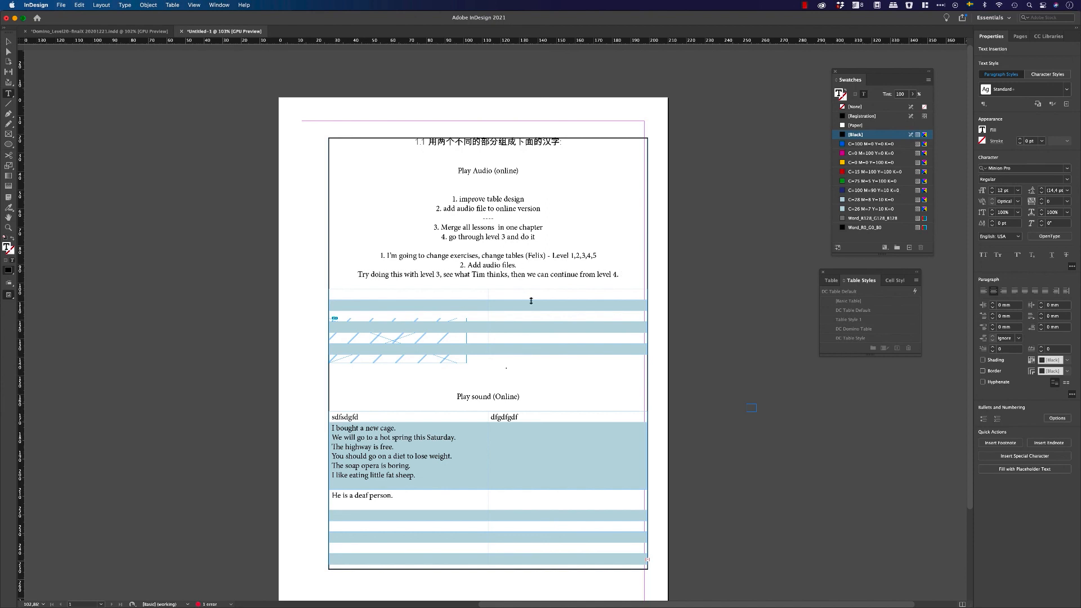
Select all the plan notes from the blank line above "1. improve table design" through the final line about level 4.
double_click(536, 316)
double_click(587, 374)
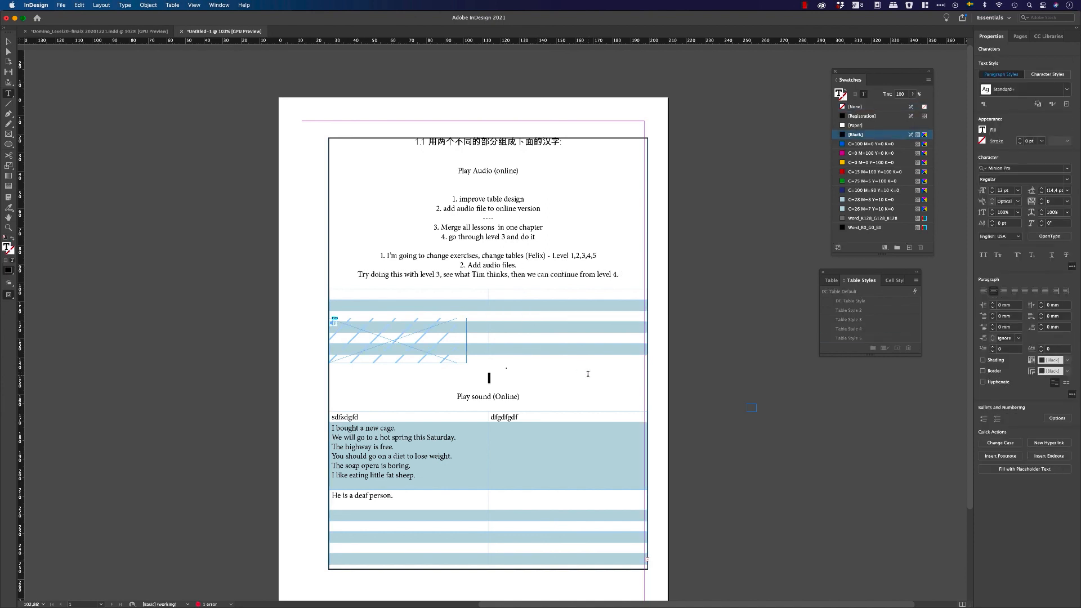
scroll(588, 374, "up", 1)
left_click_drag(621, 279, 413, 188)
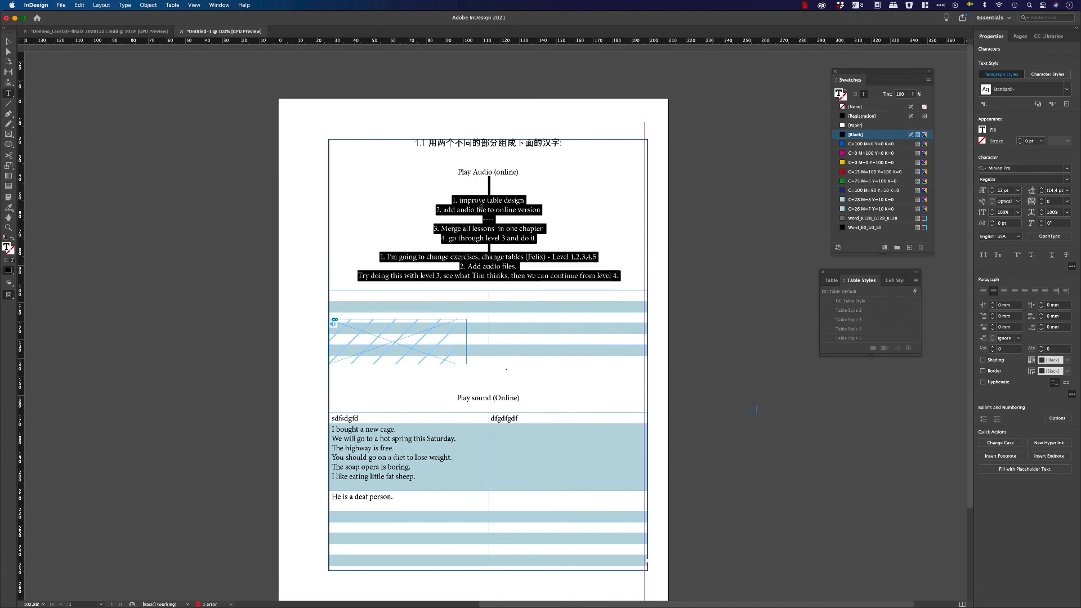
left_click(806, 5)
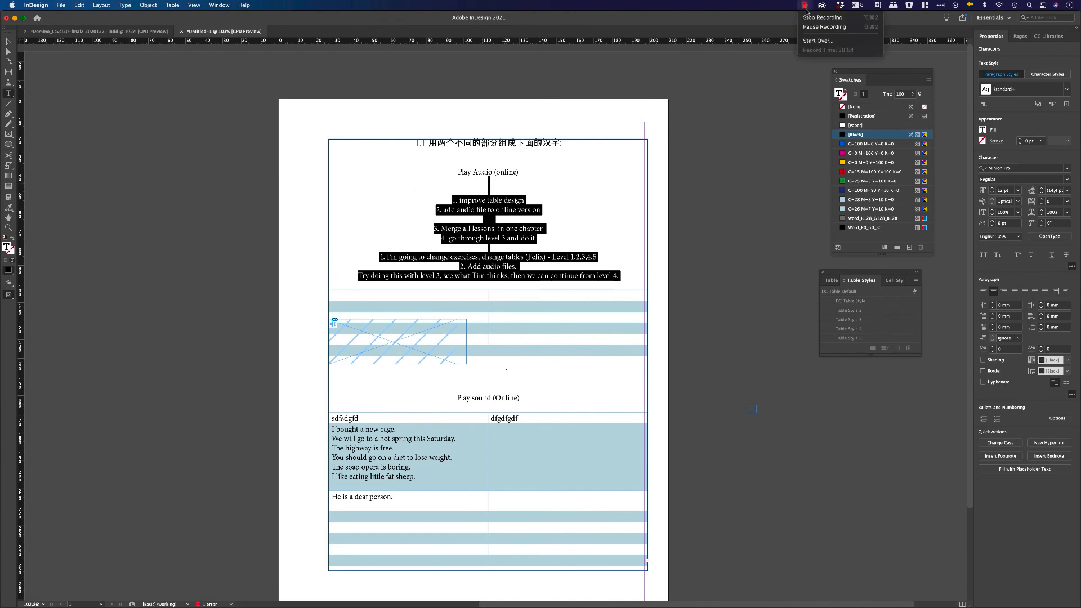